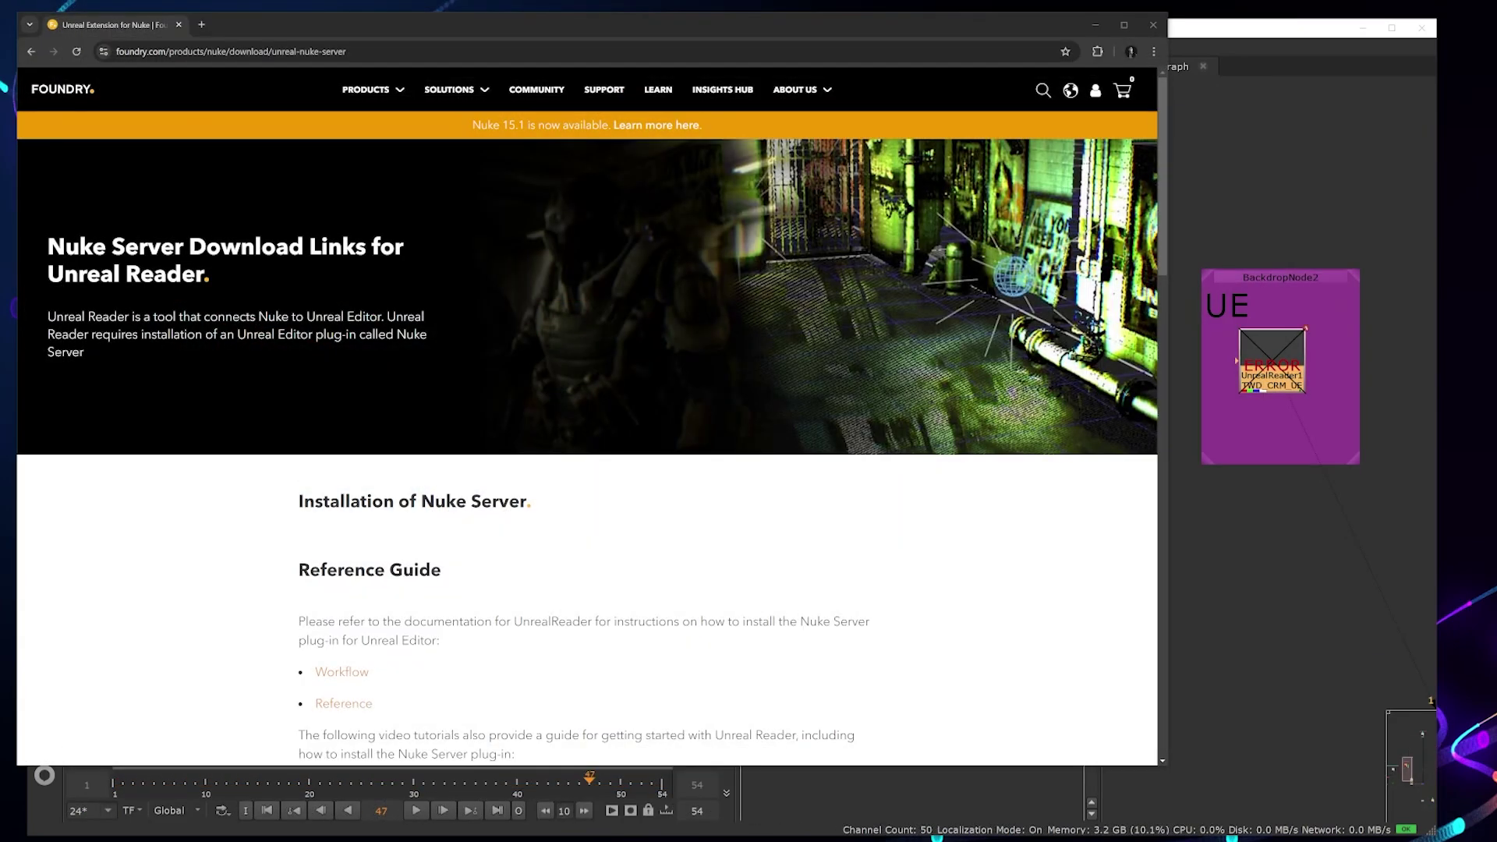
- Review the Nuke Server download links by Nuke version, platform and Unreal Engine version
{"action": "left_click", "coordinate": [379, 31]}
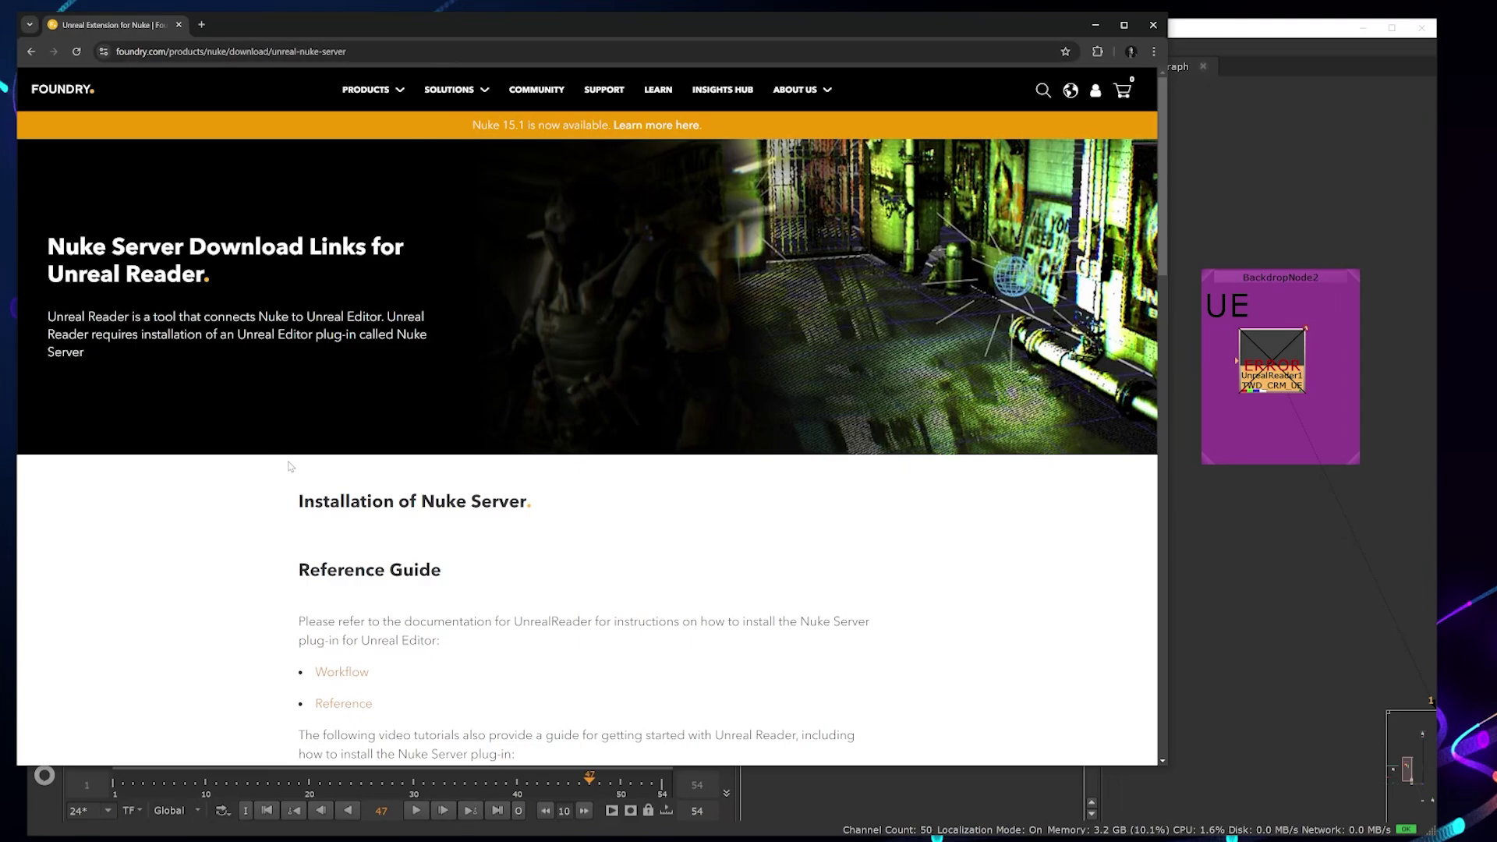
{"action": "scroll", "coordinate": [213, 335], "scroll_direction": "down", "scroll_amount": 7}
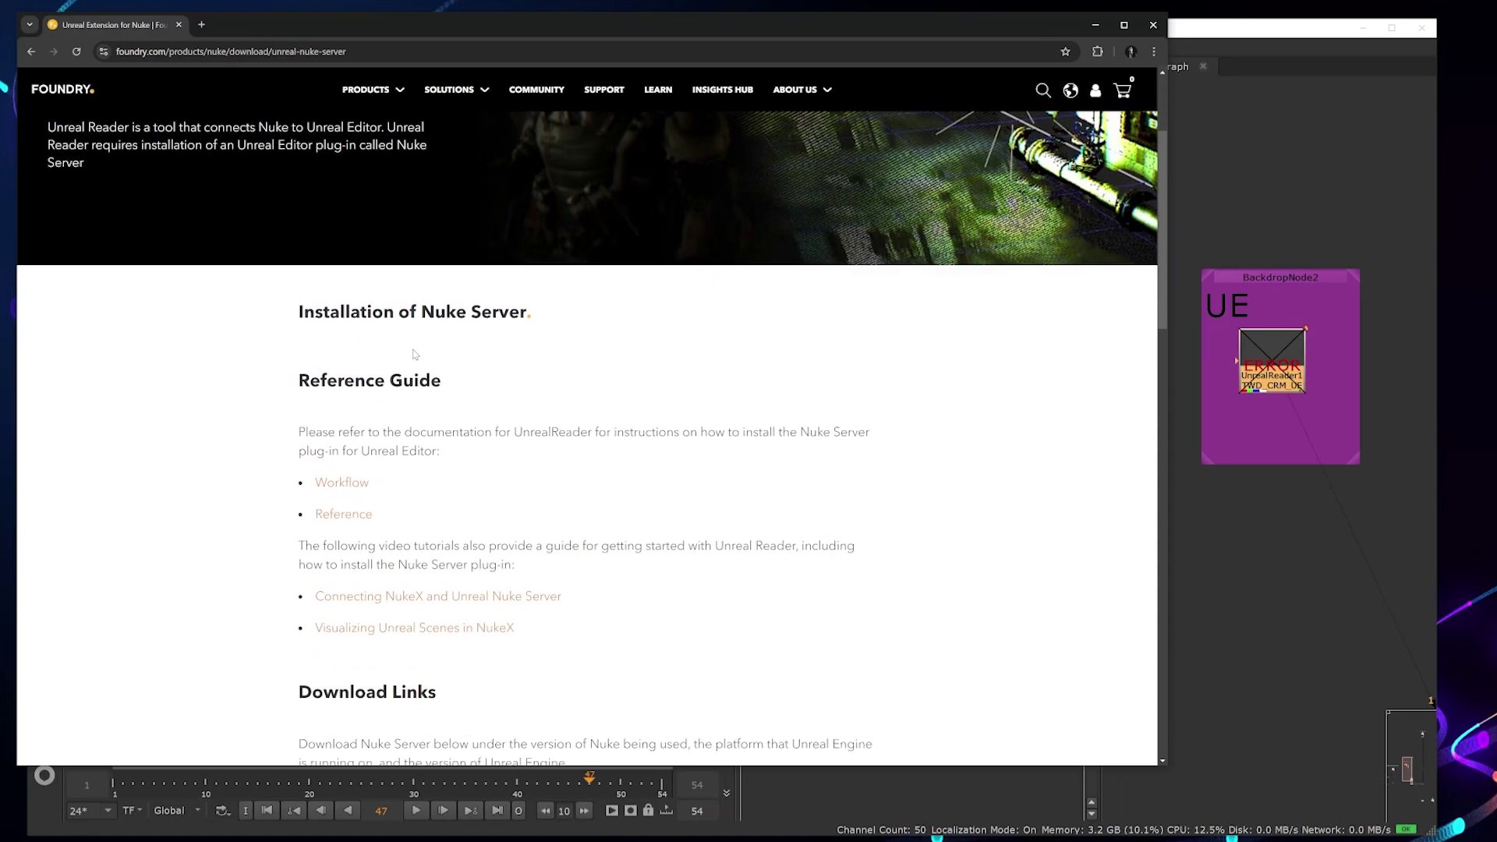
{"action": "scroll", "coordinate": [552, 402], "scroll_direction": "down", "scroll_amount": 5}
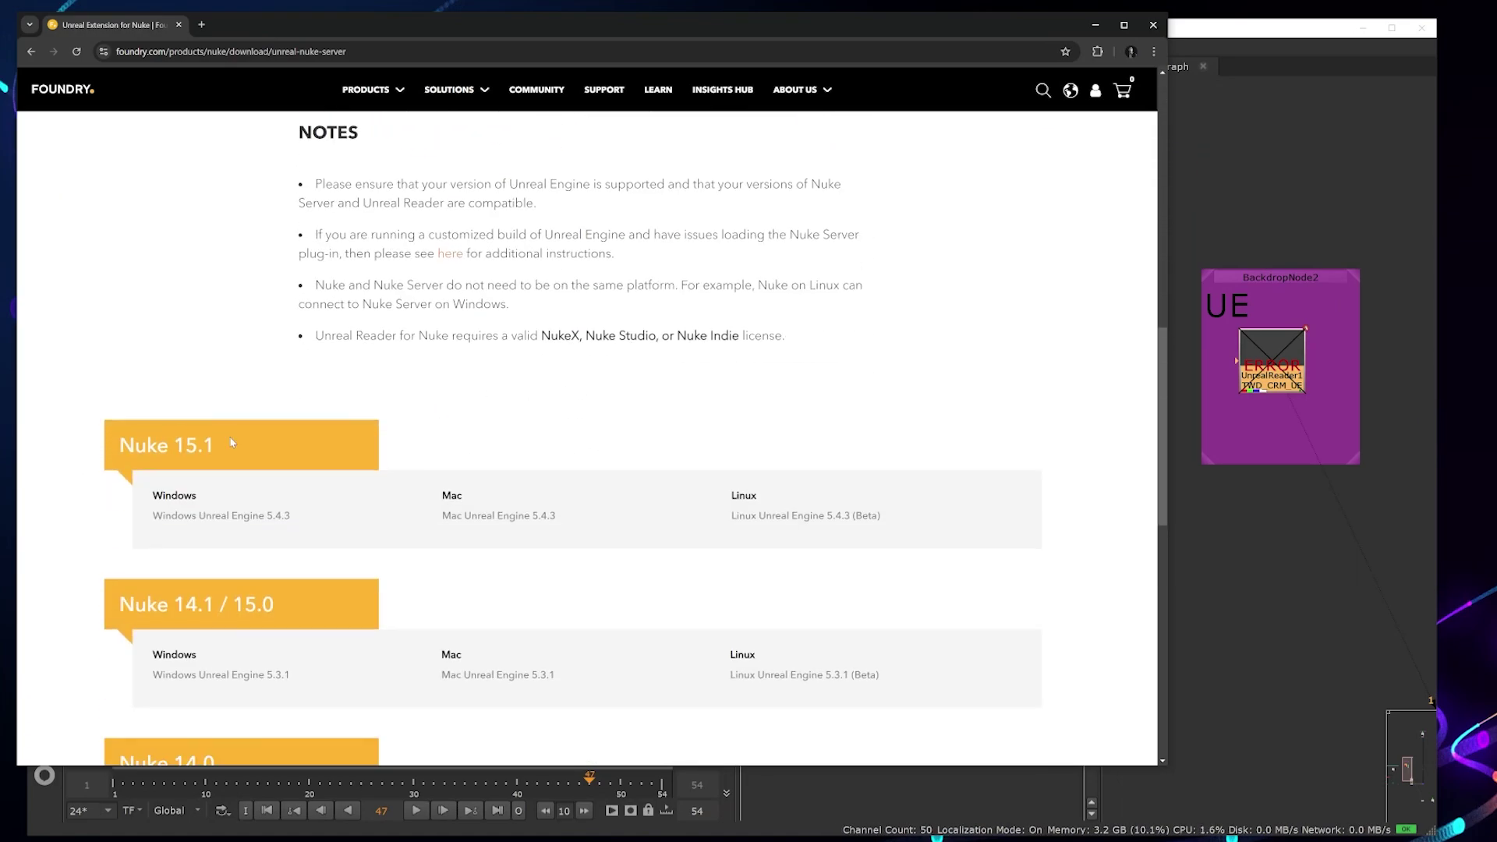
{"action": "left_click_drag", "start_coordinate": [143, 443], "coordinate": [217, 445]}
{"action": "scroll", "coordinate": [399, 424], "scroll_direction": "down", "scroll_amount": 3}
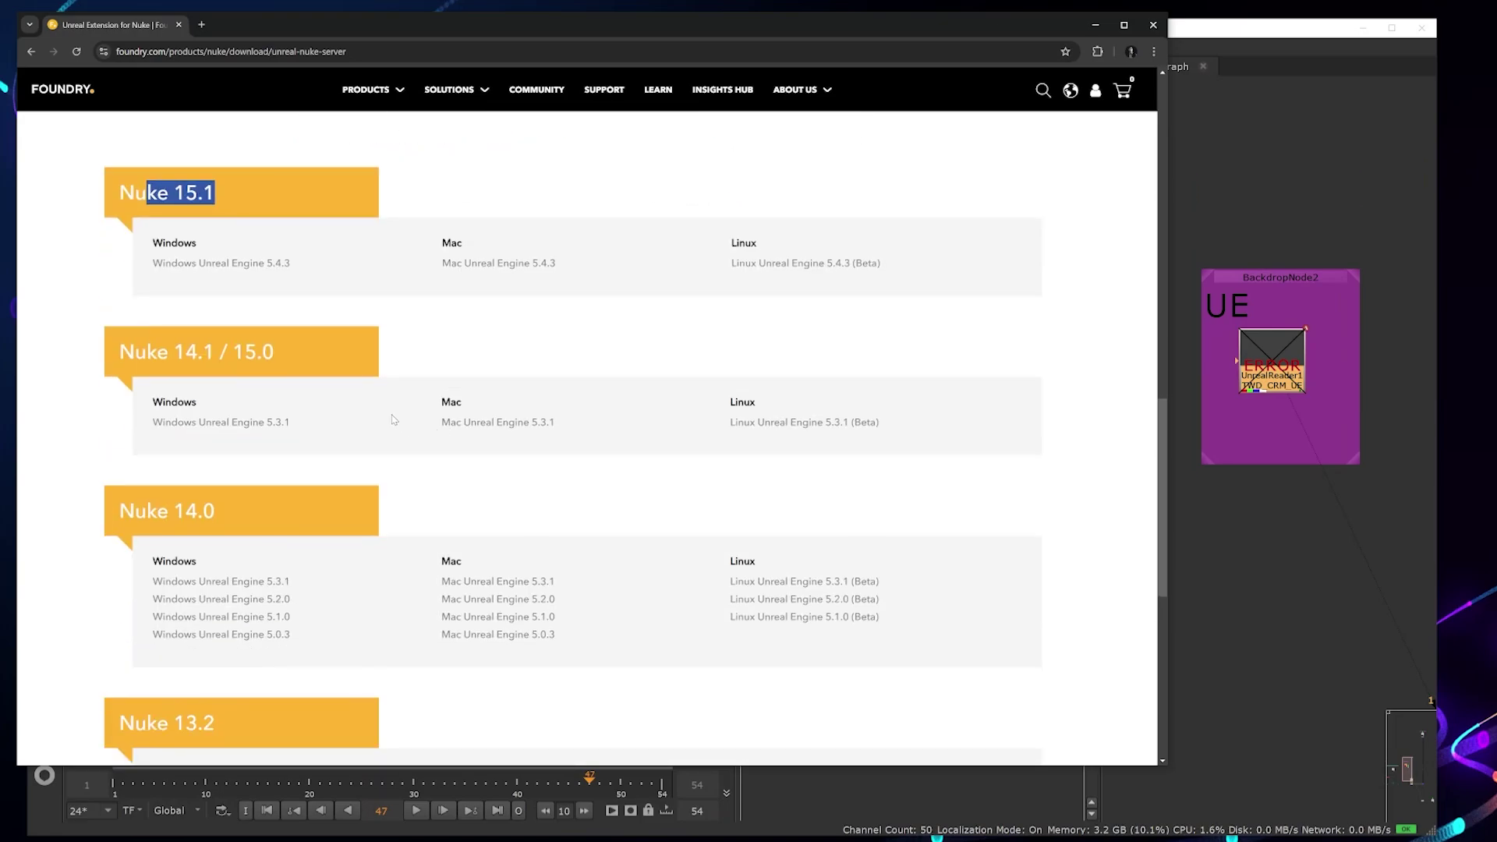
{"action": "left_click", "coordinate": [47, 280]}
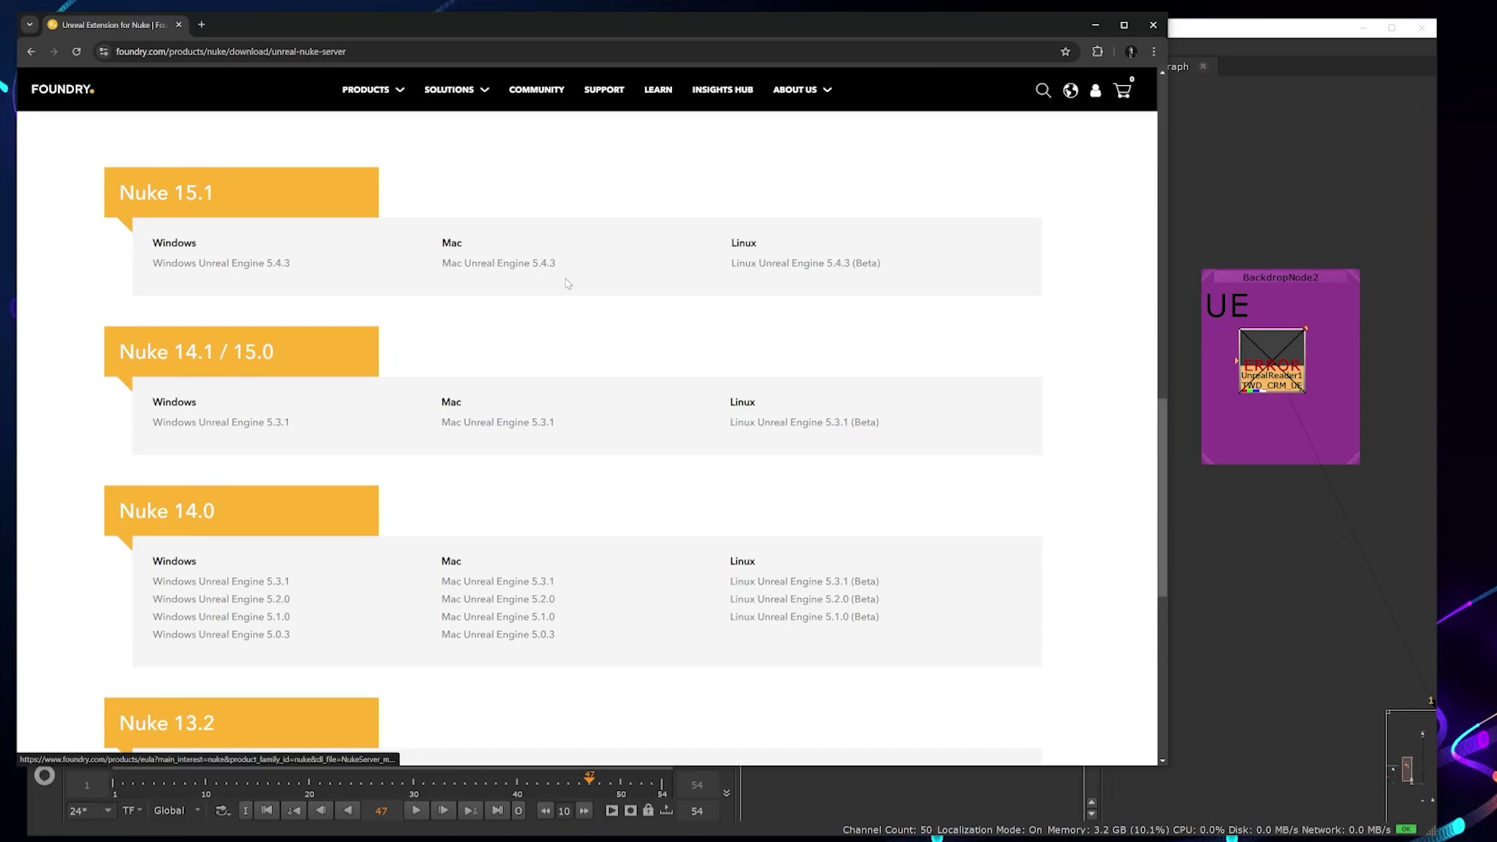
{"action": "scroll", "coordinate": [678, 418], "scroll_direction": "up", "scroll_amount": 2}
{"action": "scroll", "coordinate": [460, 490], "scroll_direction": "down", "scroll_amount": 3}
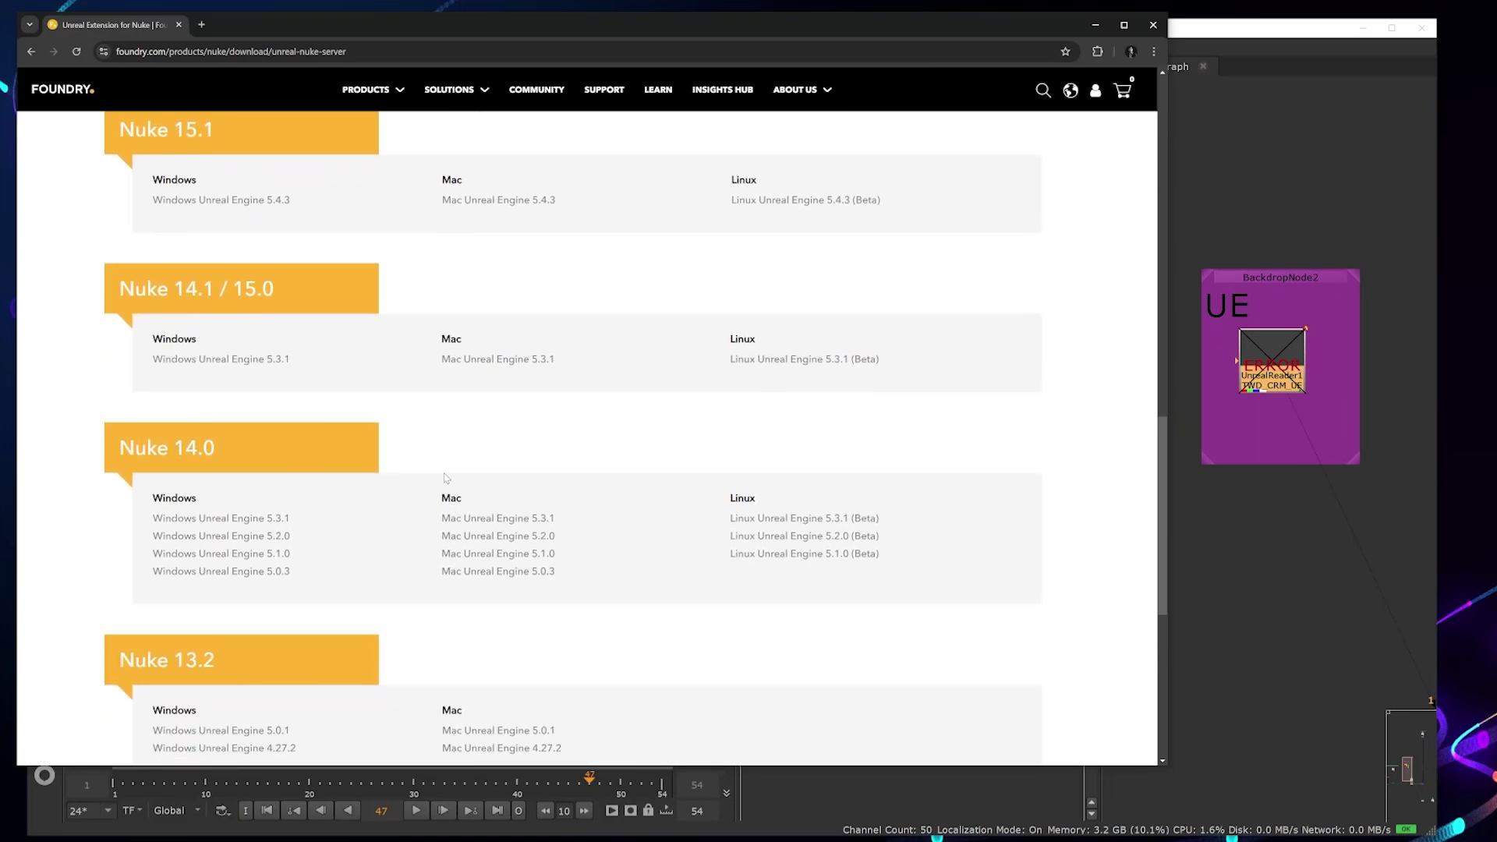
{"action": "scroll", "coordinate": [232, 485], "scroll_direction": "up", "scroll_amount": 10}
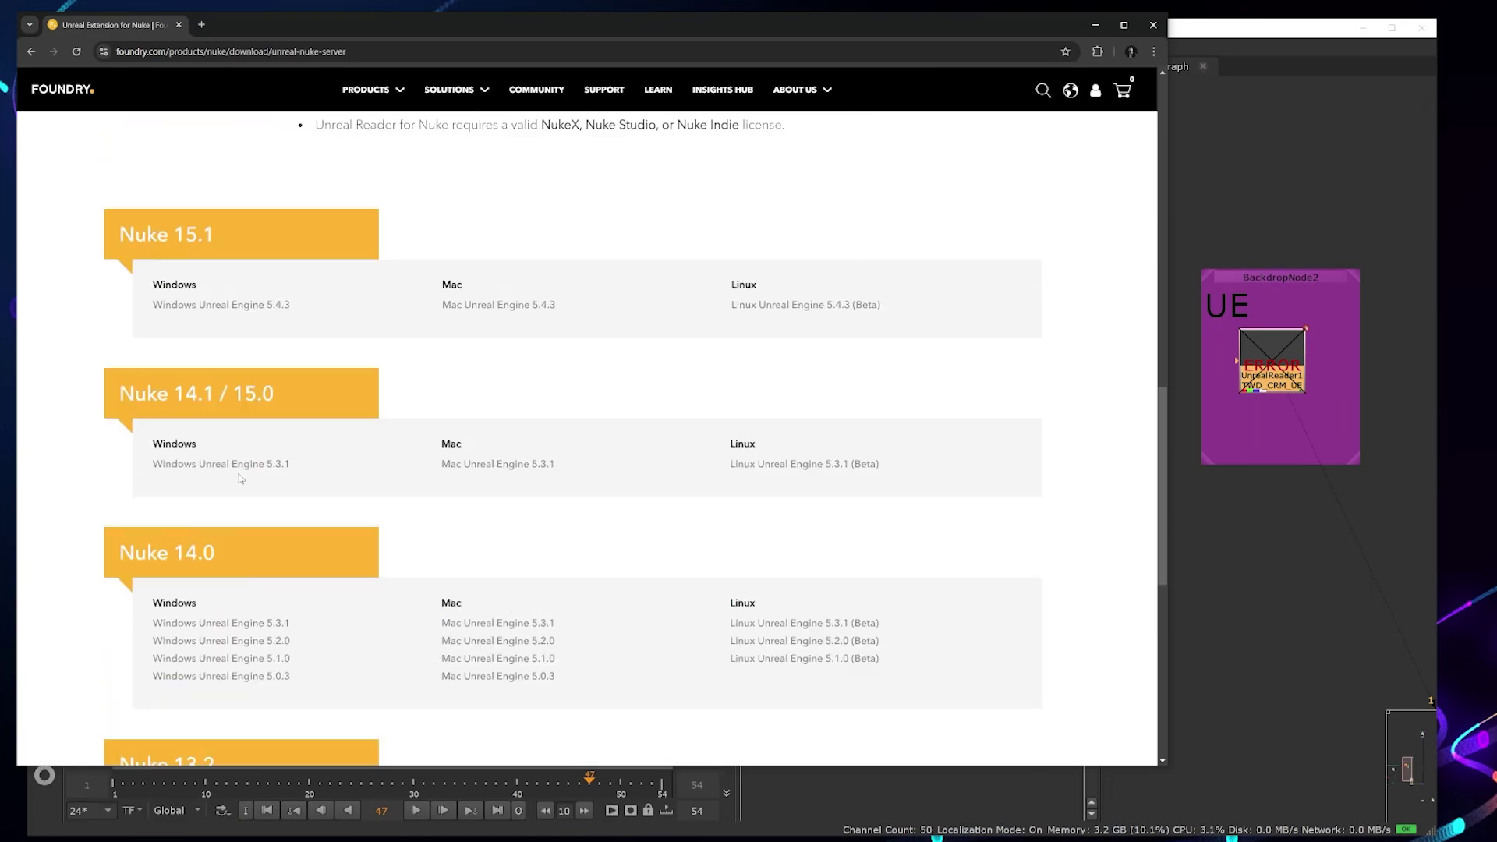
- Review the Nuke Server installation section, including the reference guide, tutorial links and download instructions
{"action": "left_click_drag", "start_coordinate": [314, 184], "coordinate": [704, 243]}
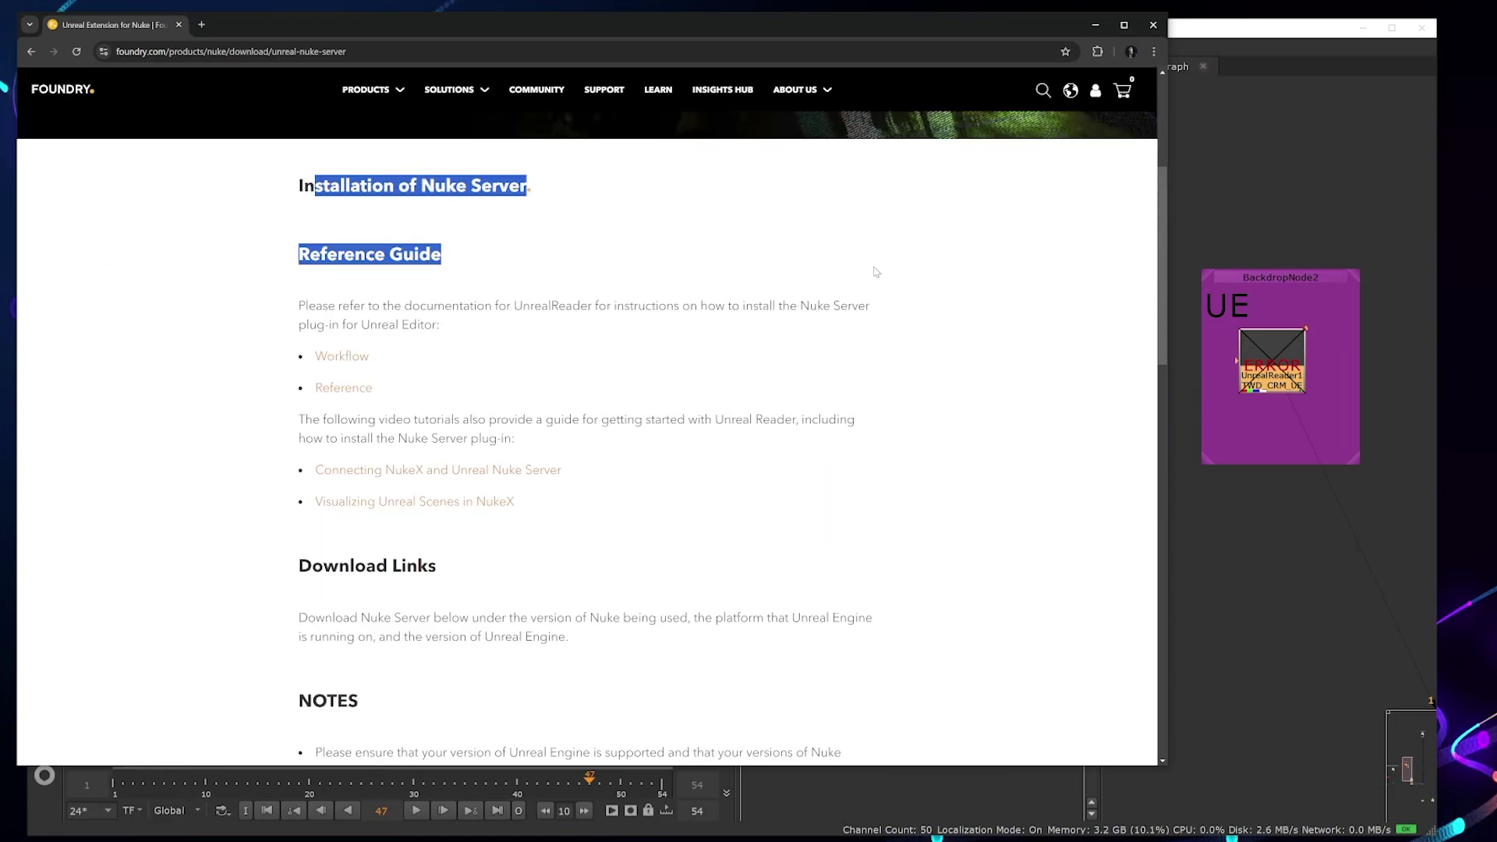
{"action": "scroll", "coordinate": [749, 281], "scroll_direction": "down", "scroll_amount": 2}
{"action": "left_click", "coordinate": [737, 270]}
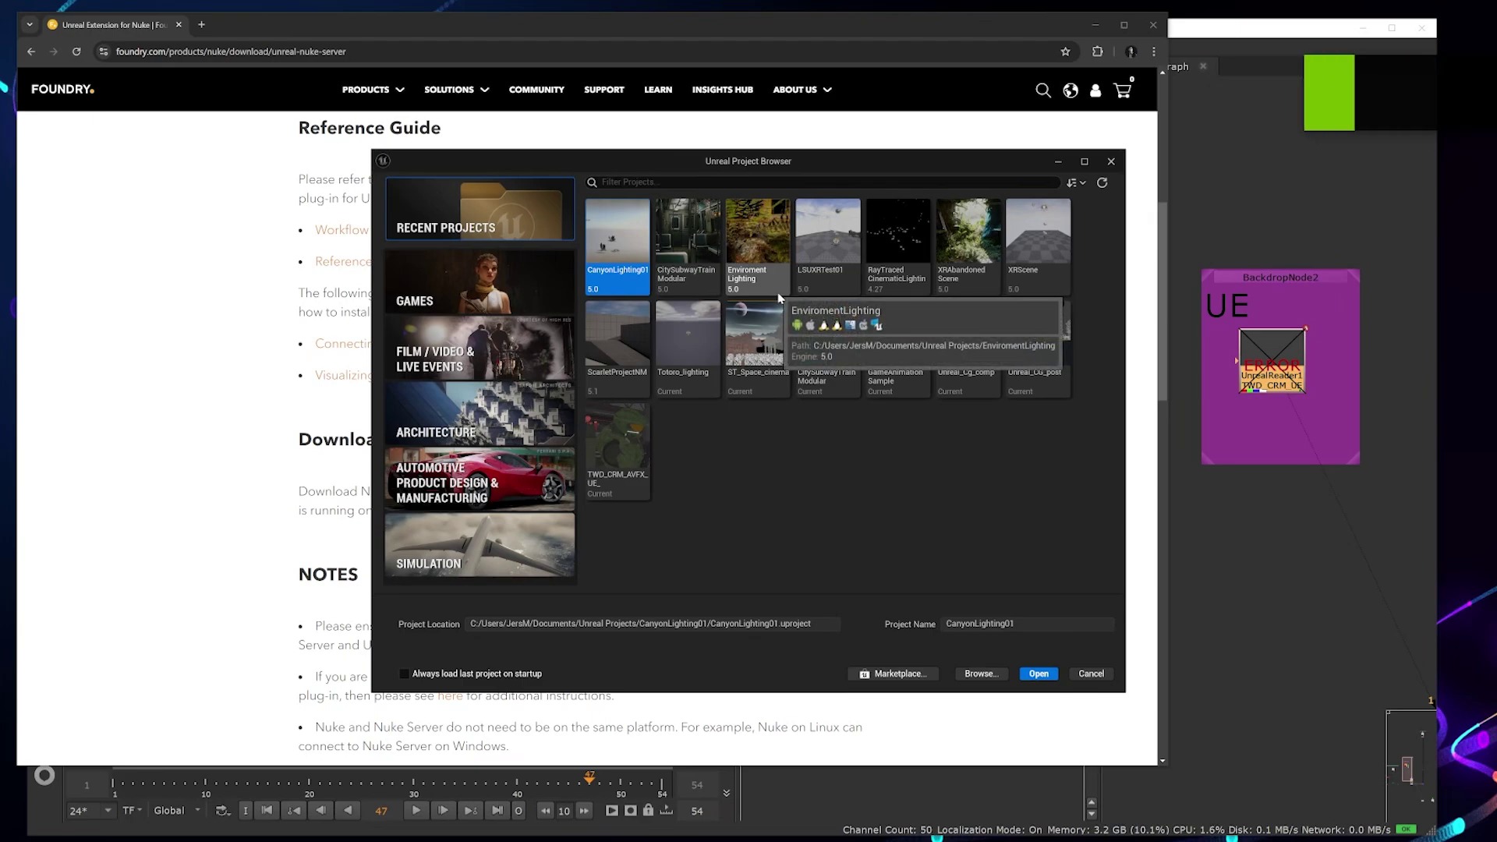
{"action": "left_click", "coordinate": [349, 316]}
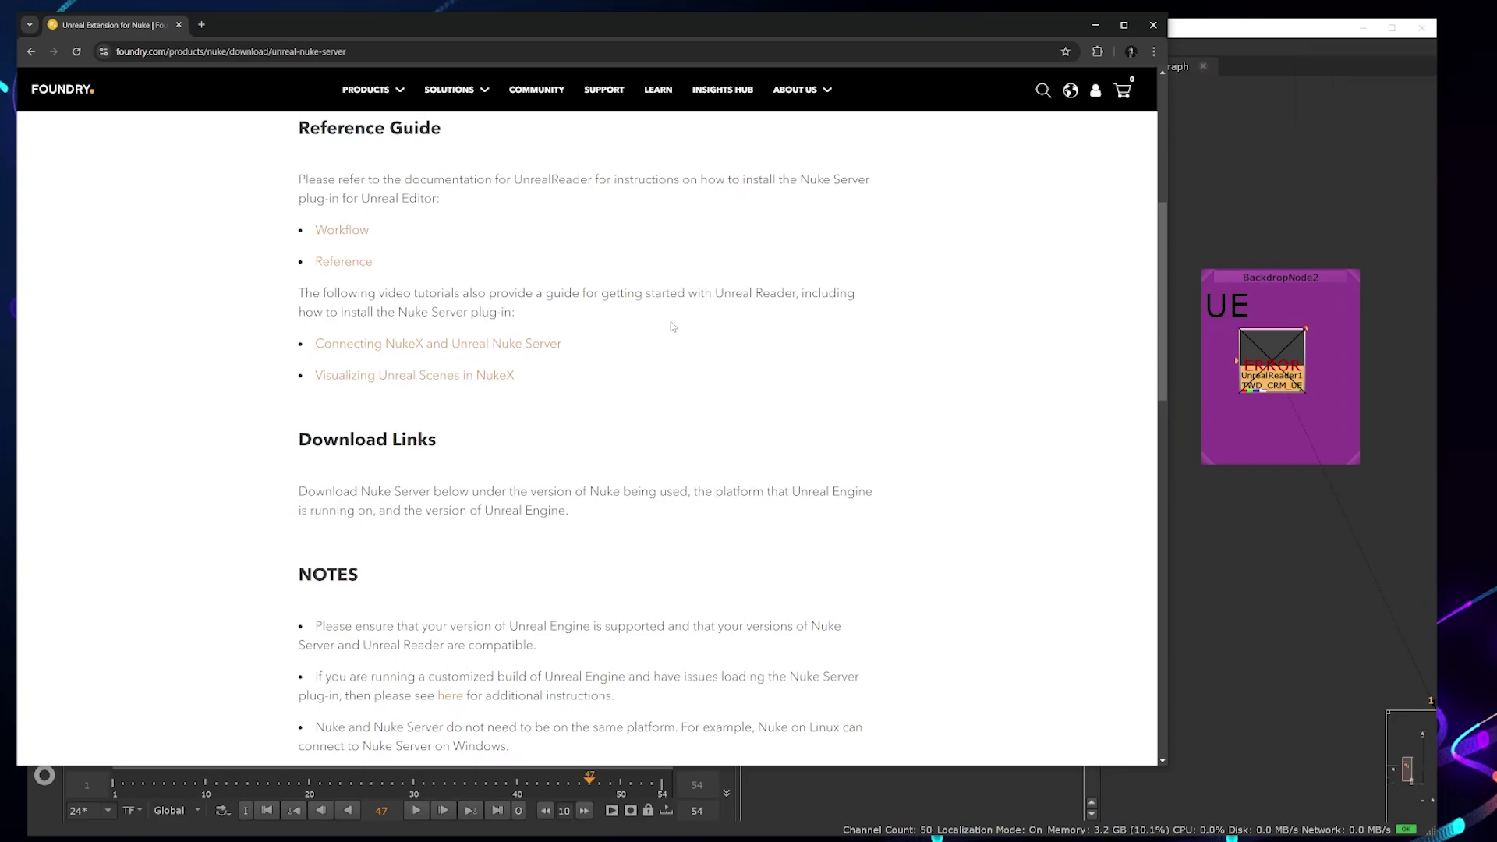
{"action": "scroll", "coordinate": [519, 554], "scroll_direction": "up", "scroll_amount": 6}
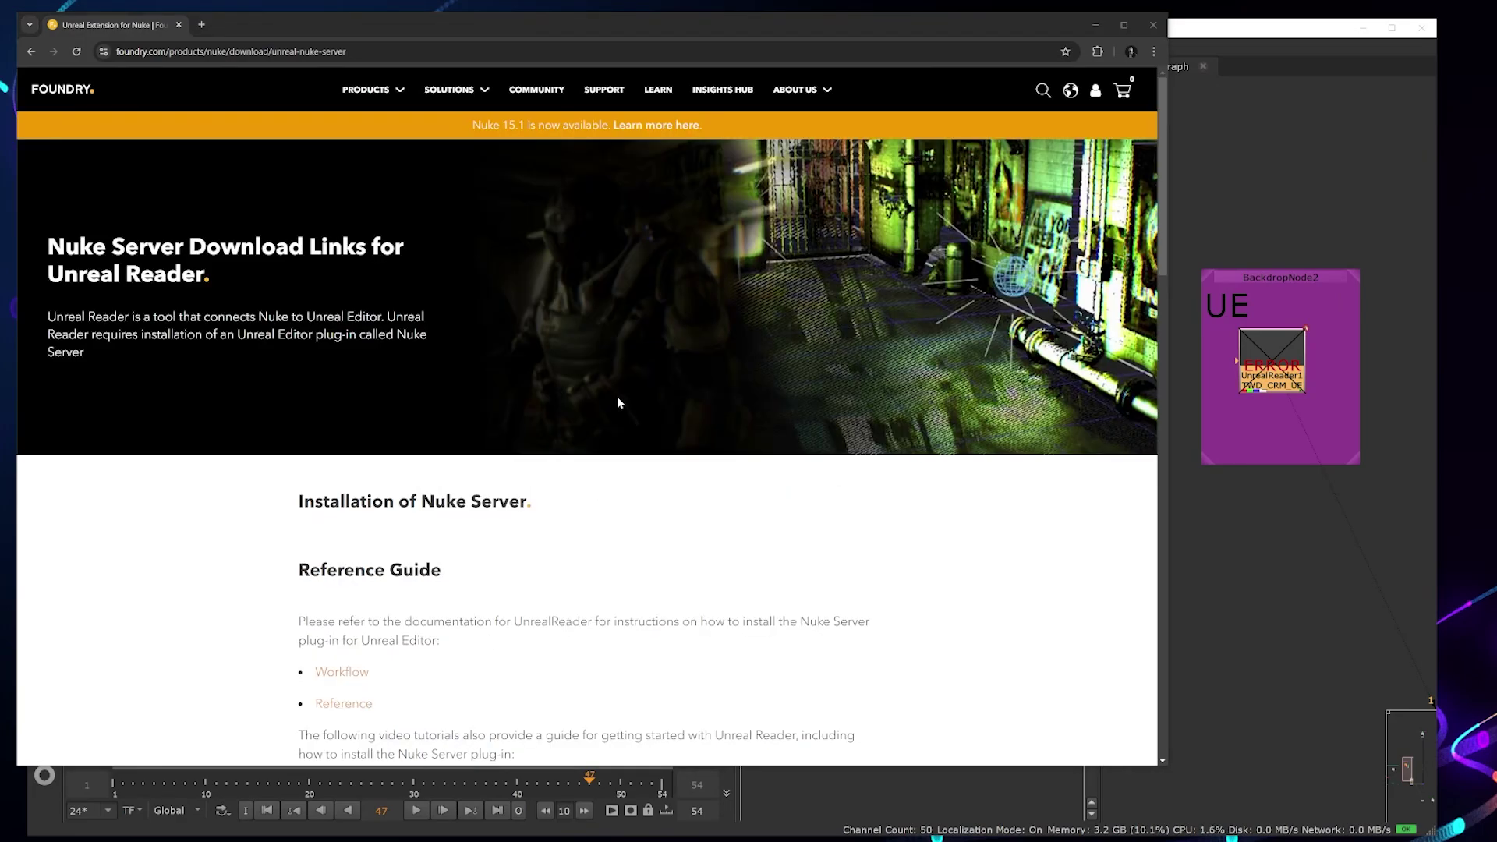
{"action": "scroll", "coordinate": [550, 429], "scroll_direction": "down", "scroll_amount": 5}
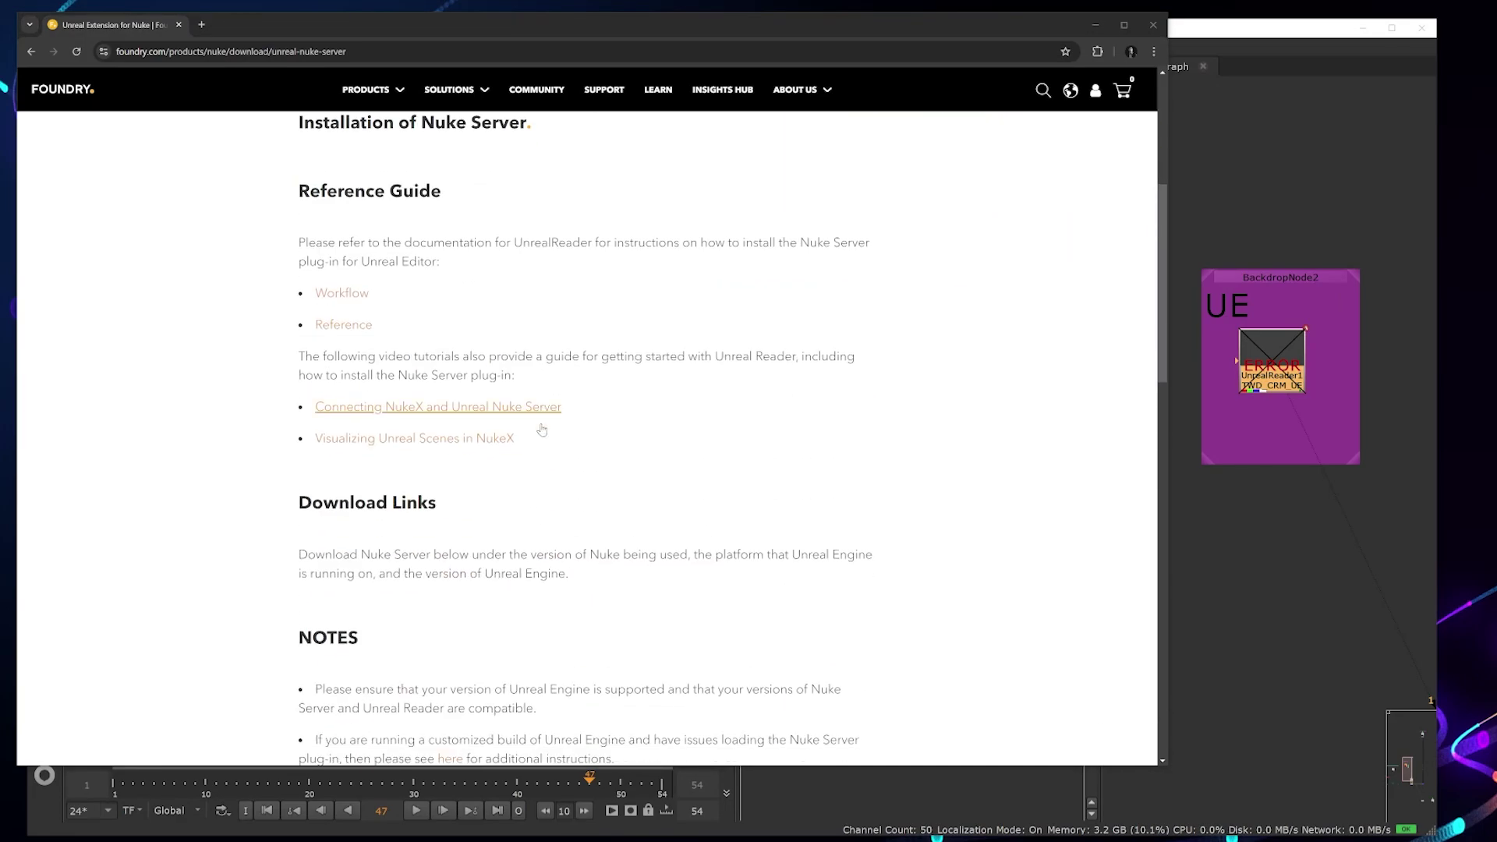
{"action": "scroll", "coordinate": [544, 267], "scroll_direction": "up", "scroll_amount": 2}
{"action": "left_click_drag", "start_coordinate": [418, 311], "coordinate": [528, 311]}
{"action": "scroll", "coordinate": [803, 381], "scroll_direction": "down", "scroll_amount": 3}
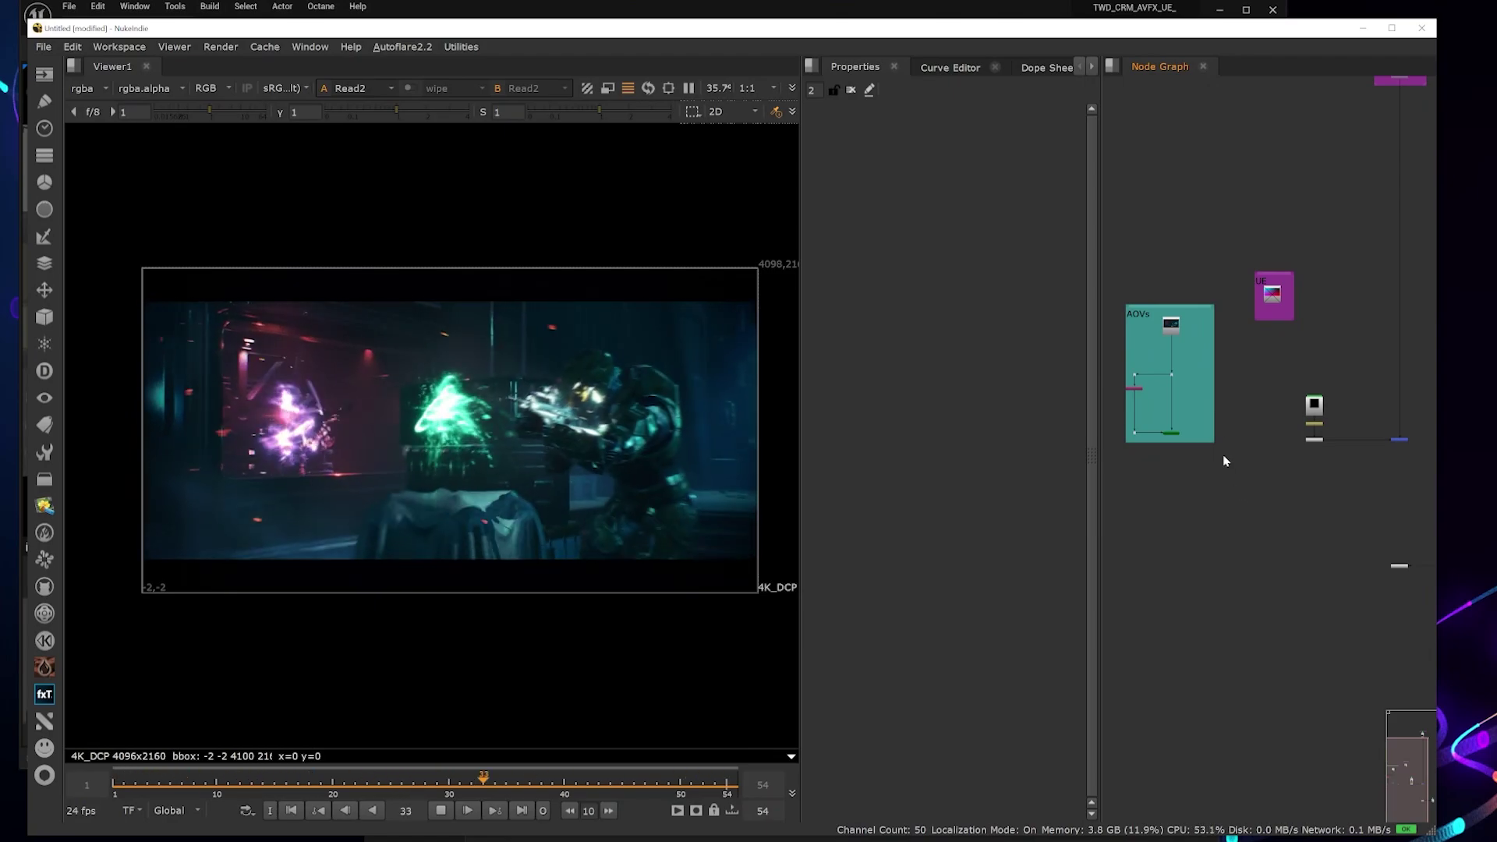
- Switch to Nuke and add a new UnrealReader node below the UE backdrop in the node graph
{"action": "scroll", "coordinate": [1228, 468], "scroll_direction": "down", "scroll_amount": 2}
{"action": "scroll", "coordinate": [1217, 453], "scroll_direction": "up", "scroll_amount": 2}
{"action": "scroll", "coordinate": [1225, 451], "scroll_direction": "down", "scroll_amount": 2}
{"action": "scroll", "coordinate": [1236, 445], "scroll_direction": "up", "scroll_amount": 4}
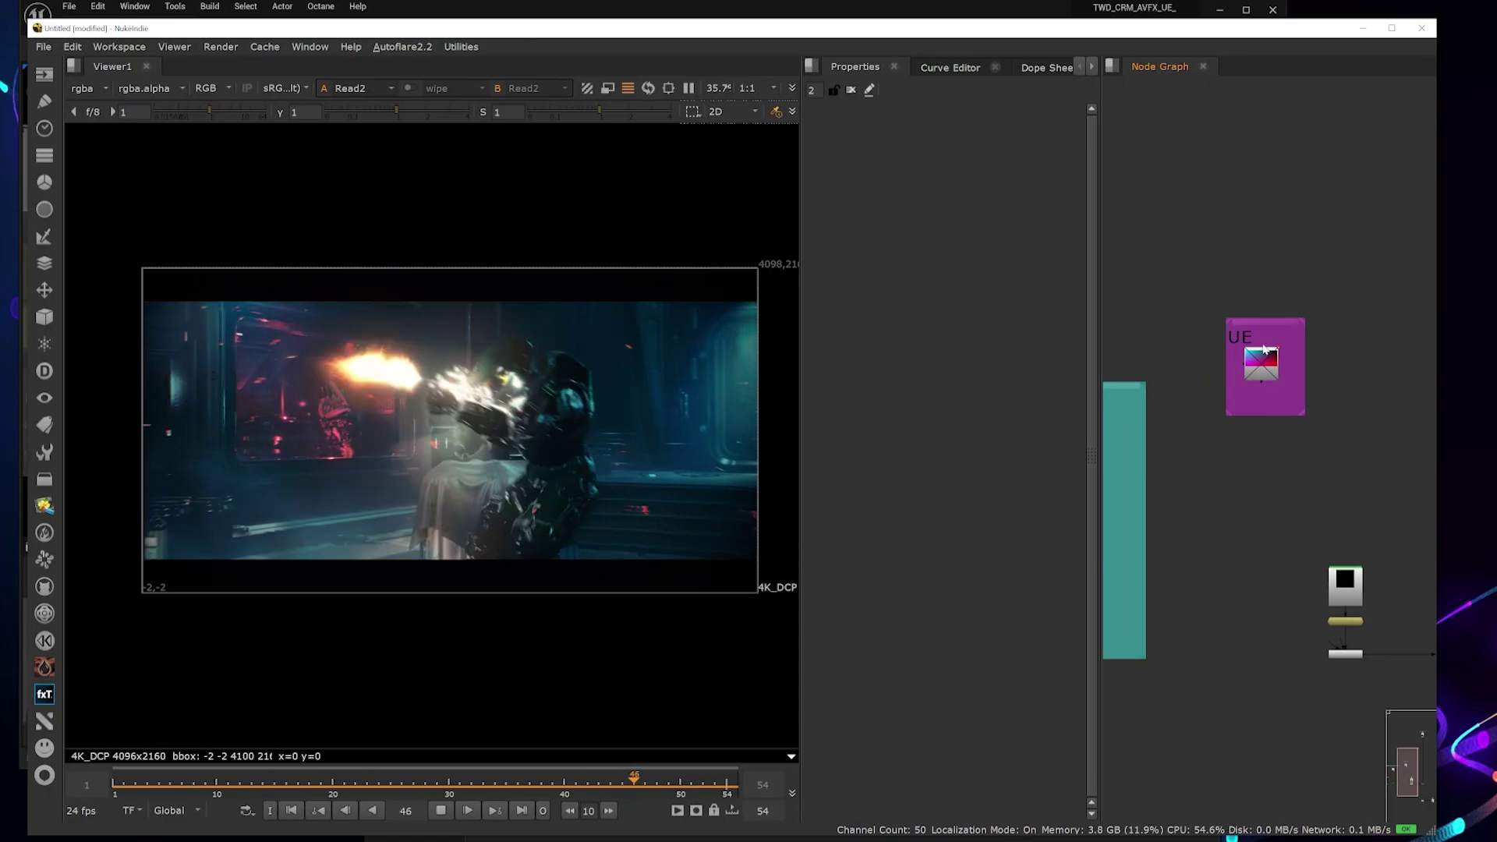
{"action": "scroll", "coordinate": [1270, 370], "scroll_direction": "up", "scroll_amount": 2}
{"action": "key", "text": "d"}
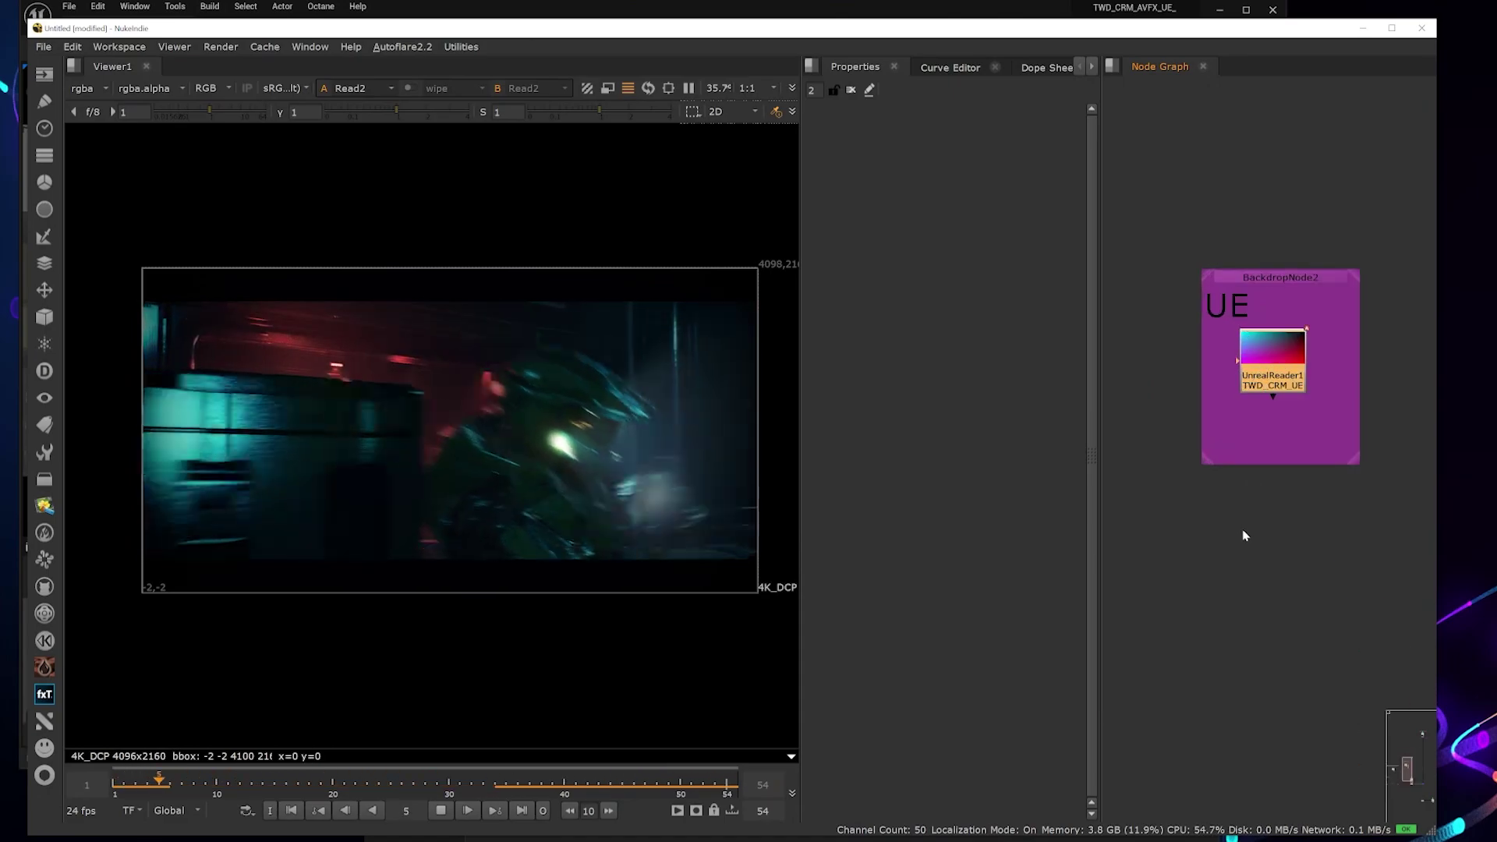
{"action": "left_click", "coordinate": [1237, 525]}
{"action": "key", "text": "Tab"}
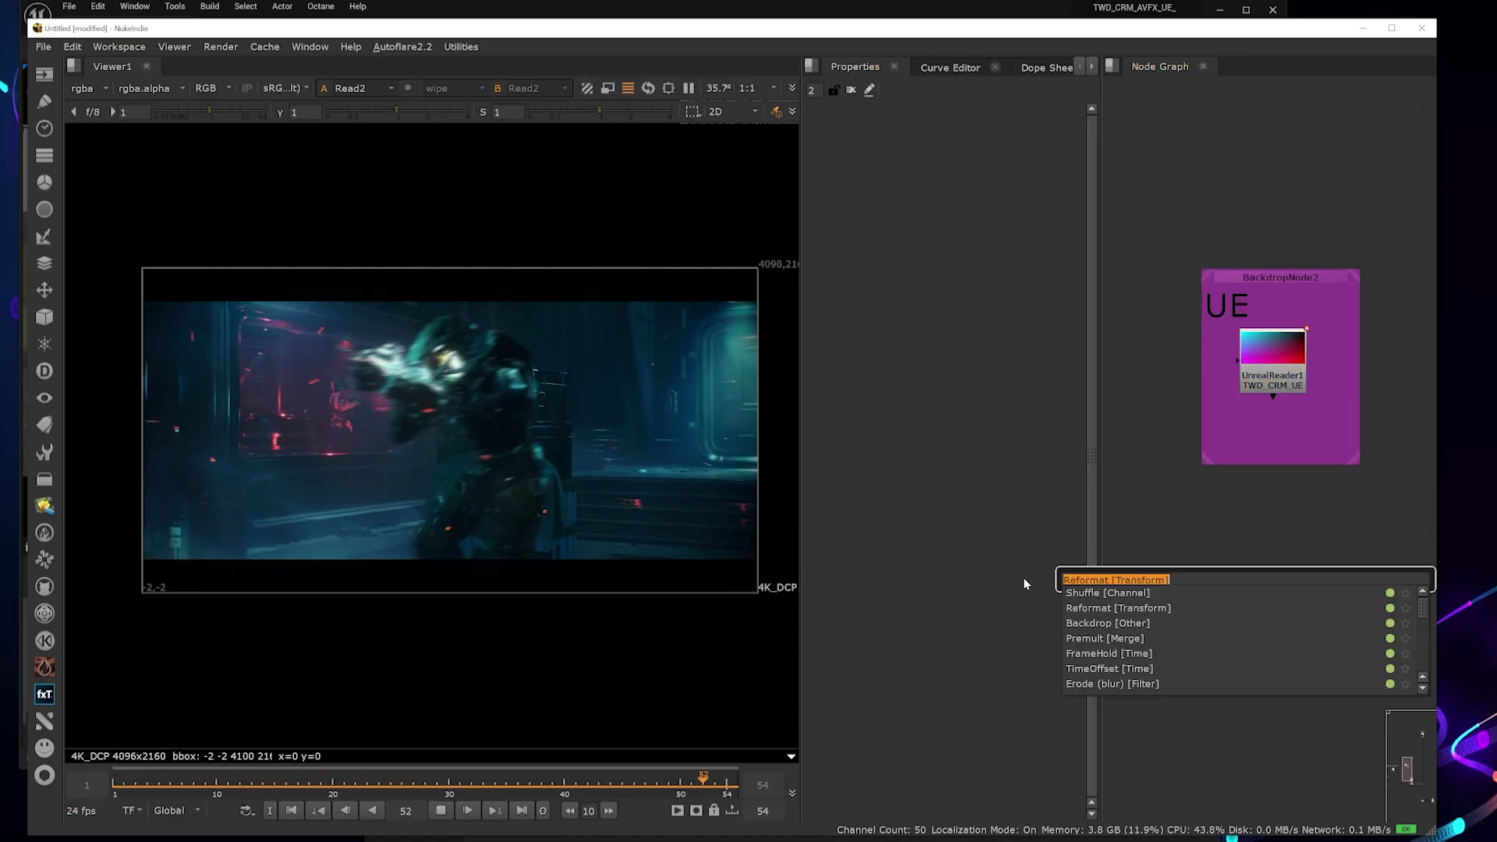
{"action": "type", "text": "unreal"}
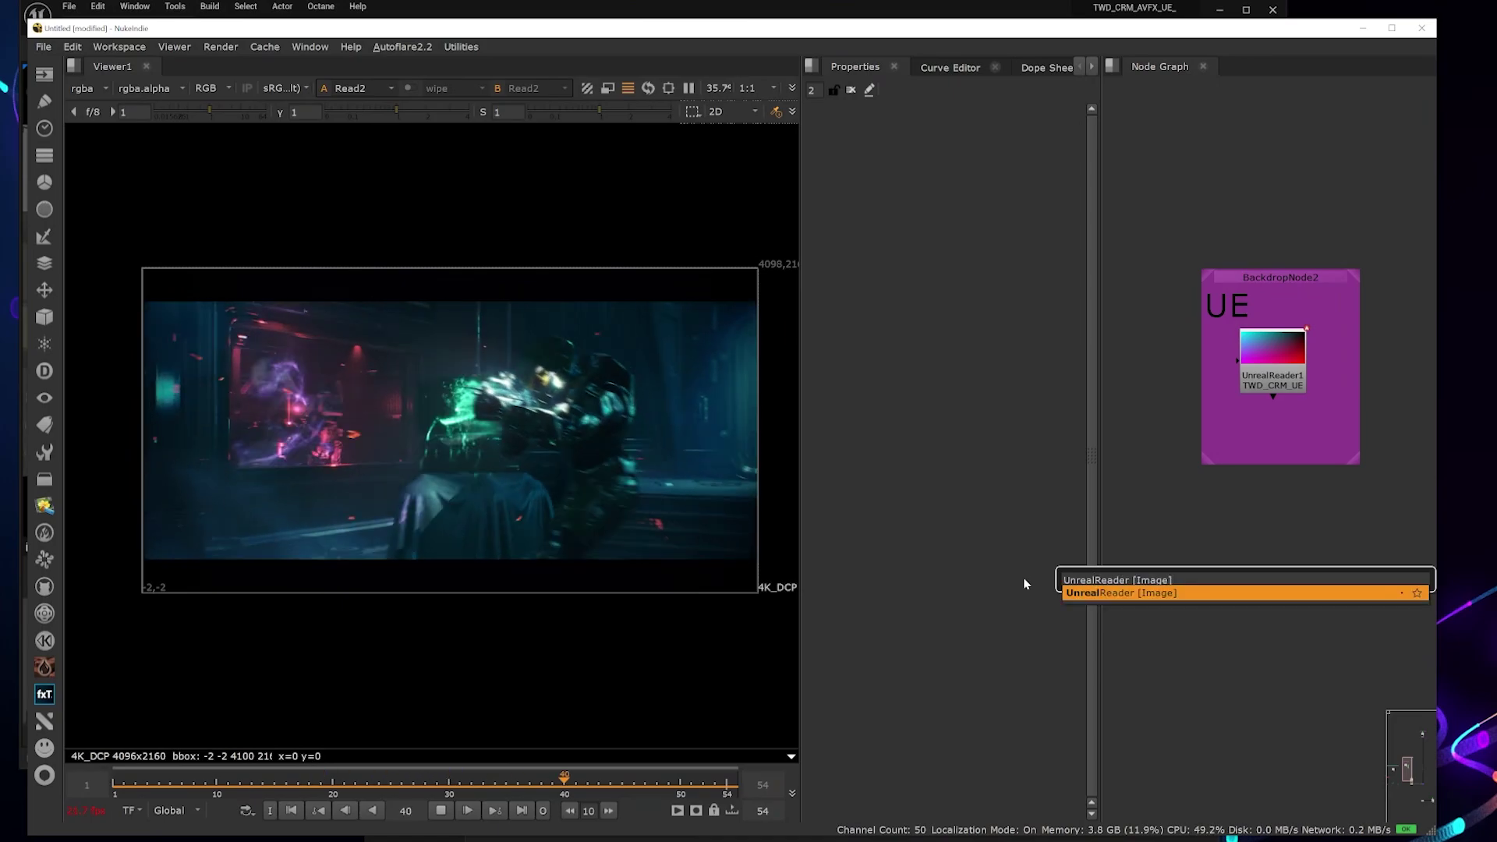
{"action": "key", "text": "Return"}
- Swap the new UnrealReader node into the UE backdrop and delete the existing reader
{"action": "left_click_drag", "start_coordinate": [1246, 529], "coordinate": [1276, 350], "text": "ctrl+shift"}
{"action": "left_click_drag", "start_coordinate": [1223, 537], "coordinate": [1211, 516]}
{"action": "key", "text": "Delete"}
{"action": "left_click", "coordinate": [1271, 375]}
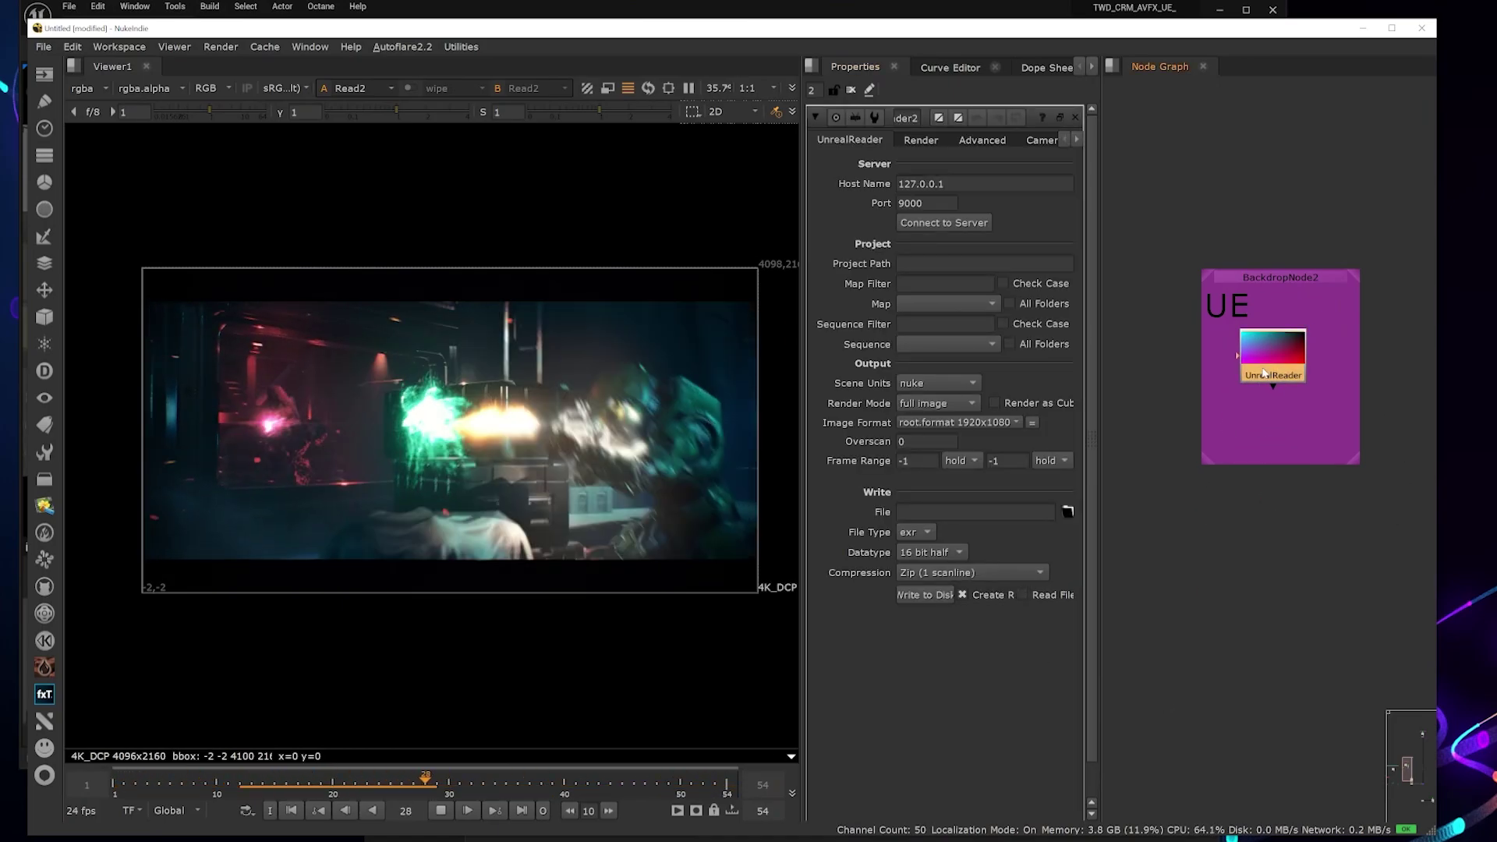
- Undo the node swap and the creation of the extra UnrealReader node
{"action": "key", "text": "ctrl+z"}
{"action": "key", "text": "ctrl+z"}
{"action": "key", "text": "ctrl+z"}
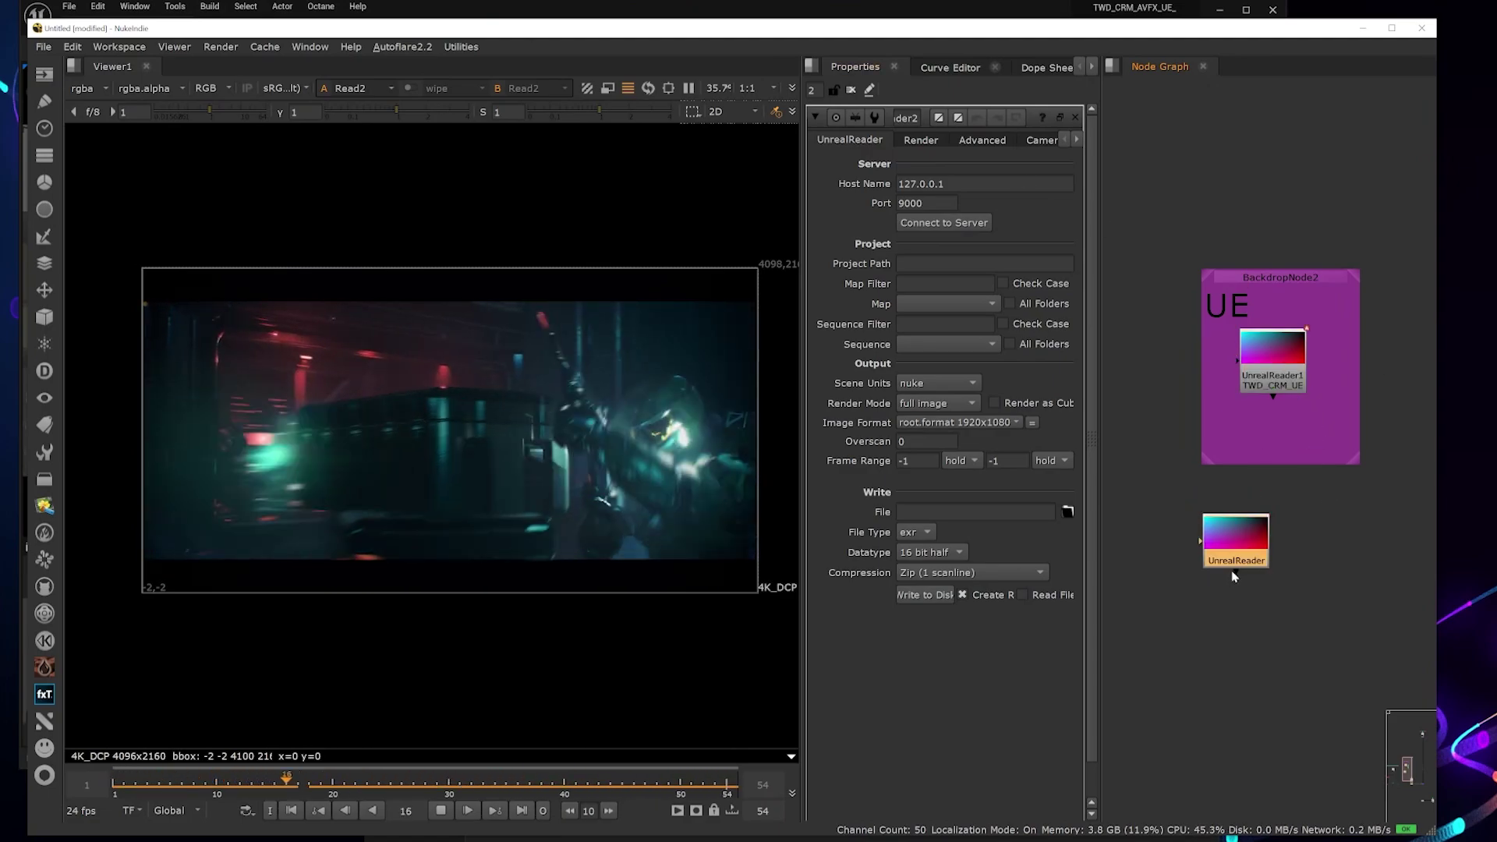
{"action": "key", "text": "ctrl+z"}
{"action": "key", "text": "ctrl+z"}
- Open the properties of the original UnrealReader node in the UE backdrop
{"action": "double_click", "coordinate": [1291, 377]}
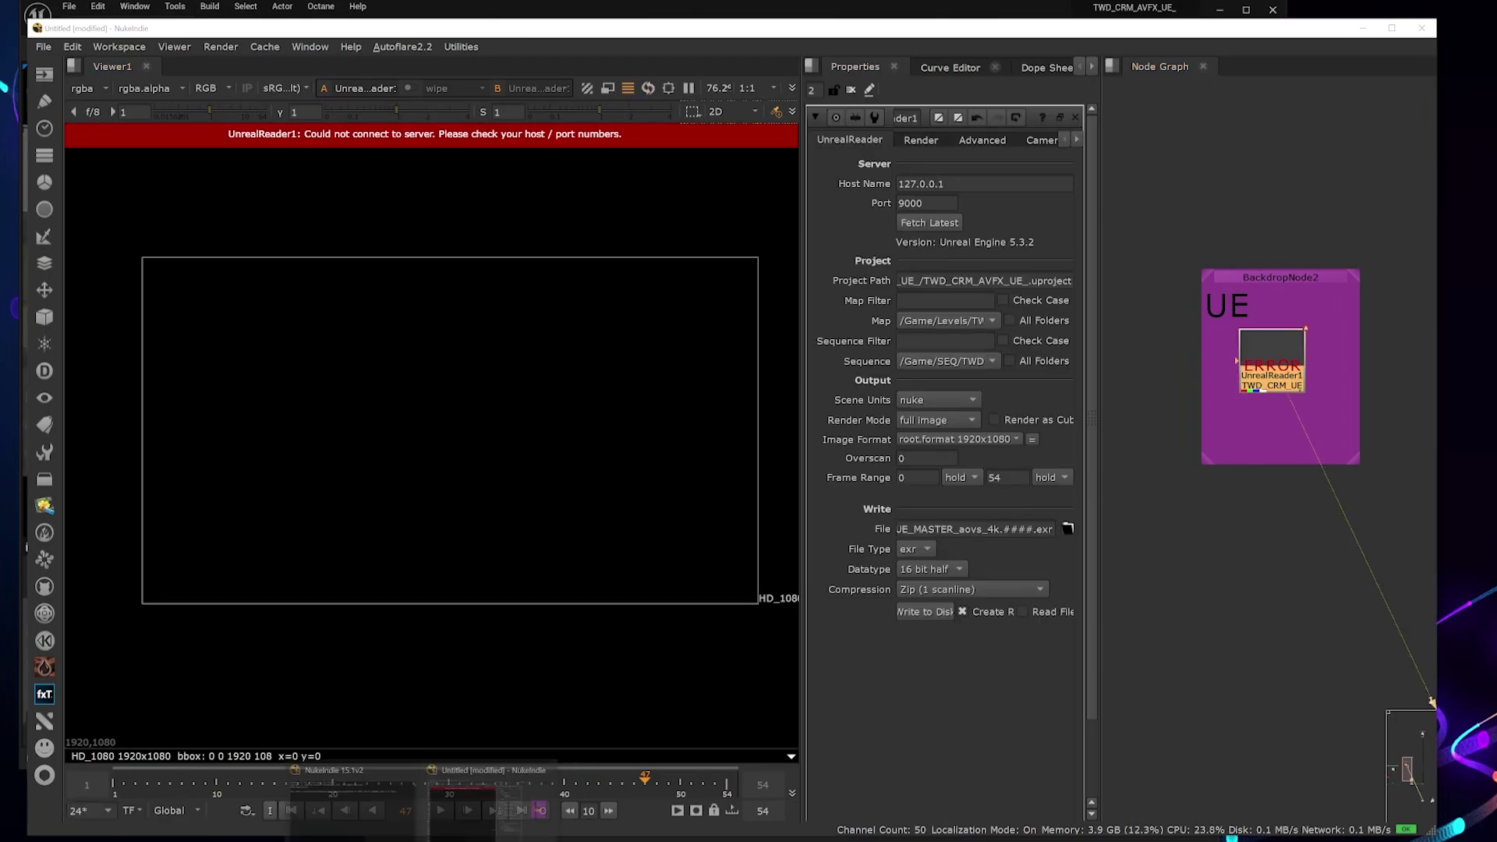
- Switch to Unreal Editor, open the Nuke Server window and start the server
{"action": "key", "text": "alt+Tab"}
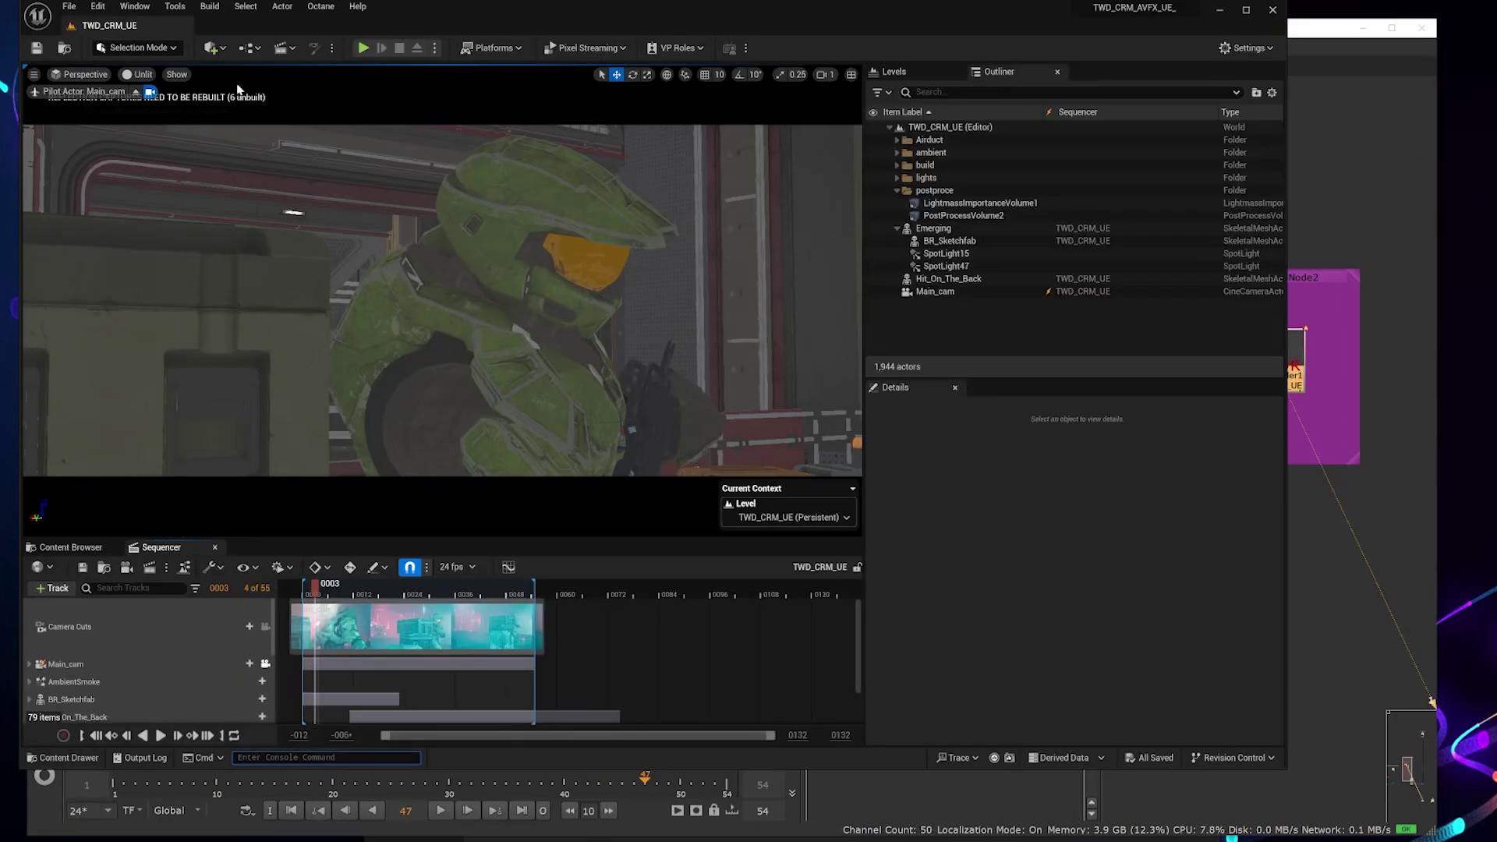
{"action": "left_click", "coordinate": [210, 7]}
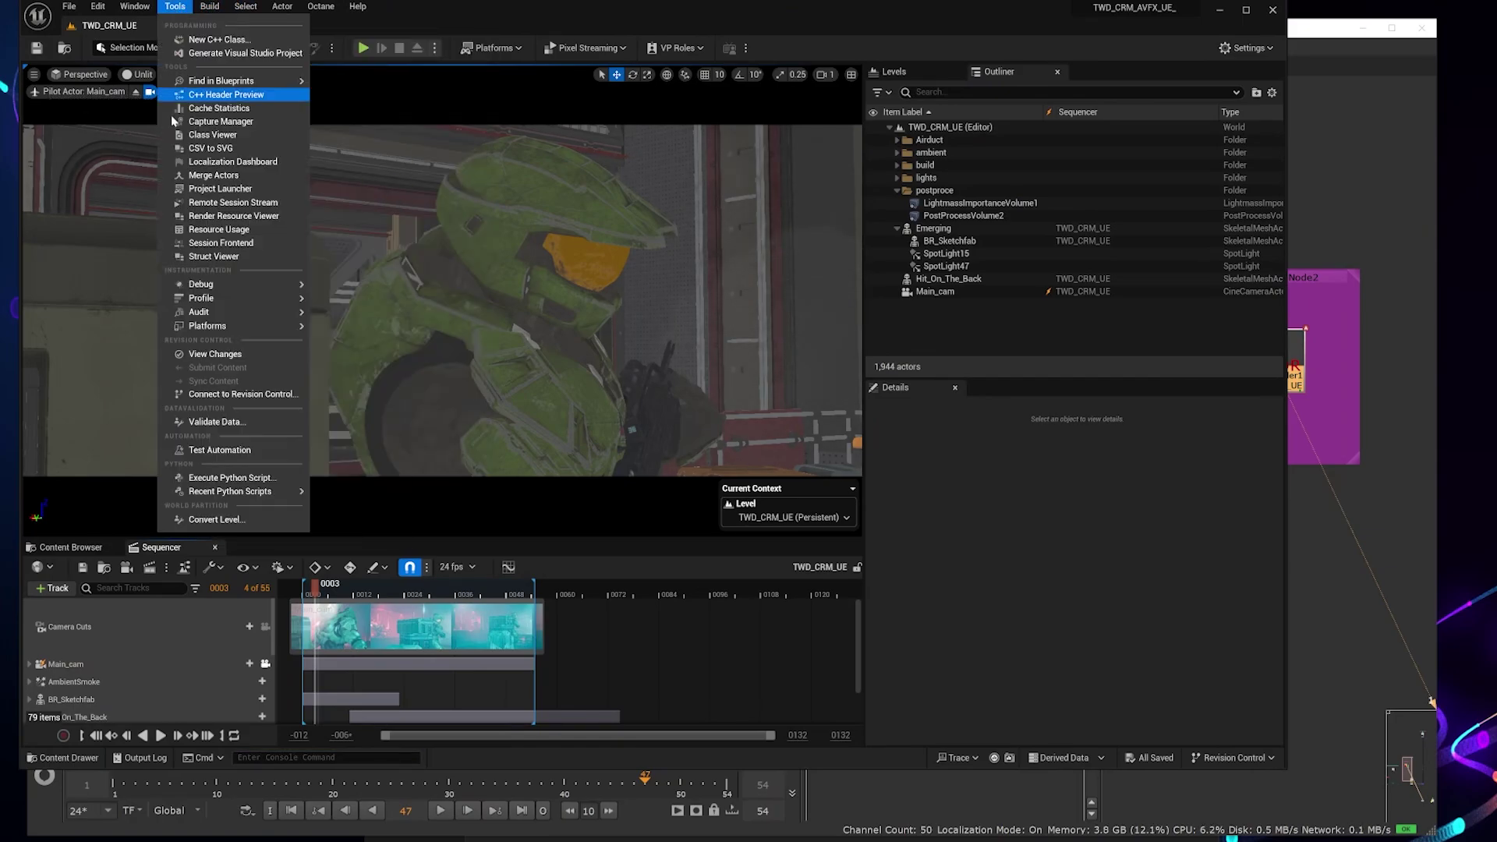
{"action": "left_click", "coordinate": [175, 7]}
{"action": "left_click", "coordinate": [133, 8]}
{"action": "left_click", "coordinate": [201, 437]}
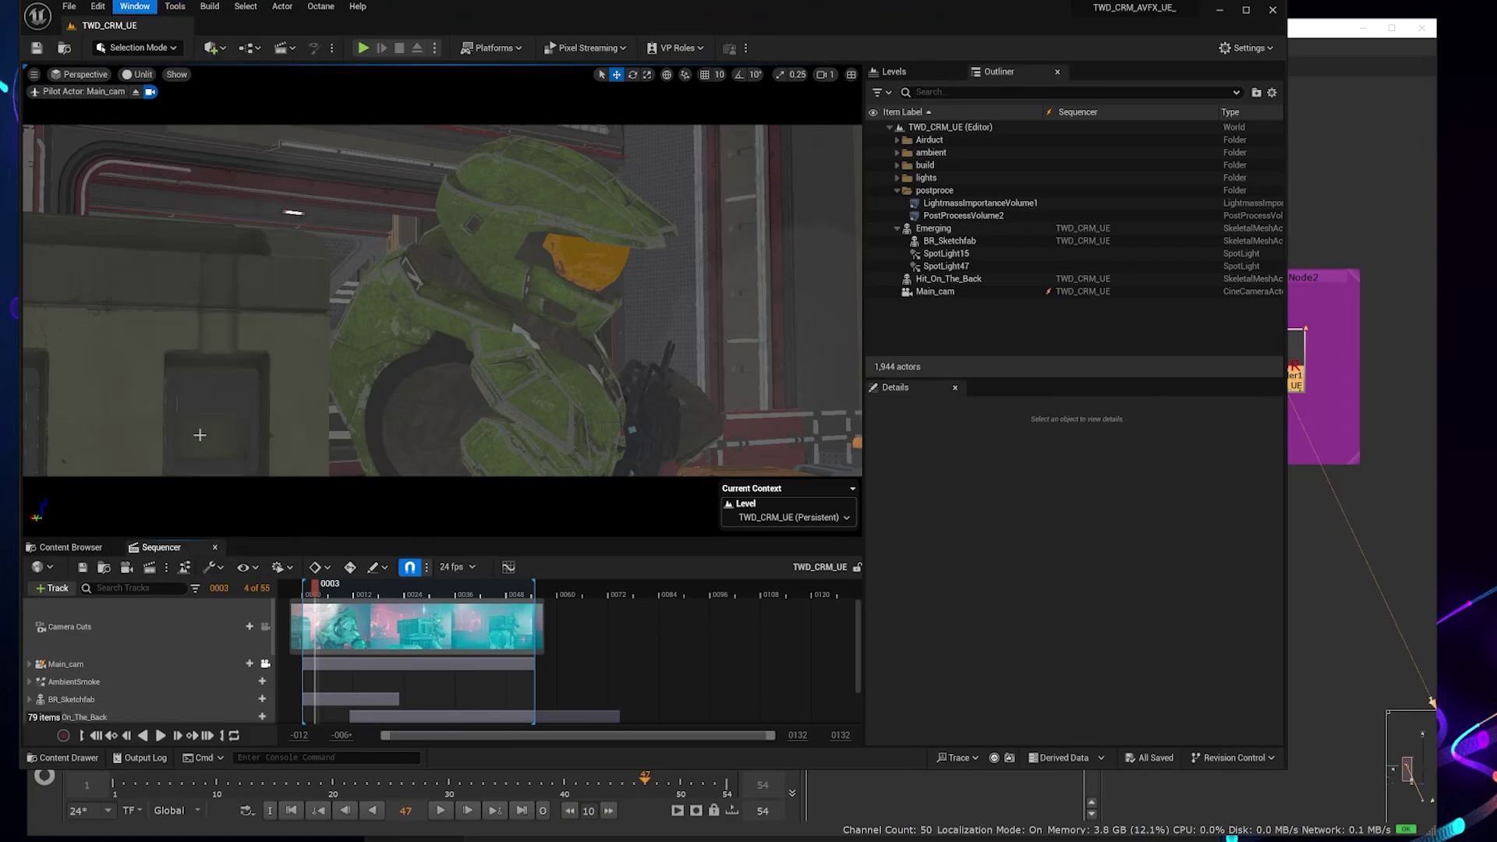
{"action": "left_click_drag", "start_coordinate": [757, 117], "coordinate": [1062, 241]}
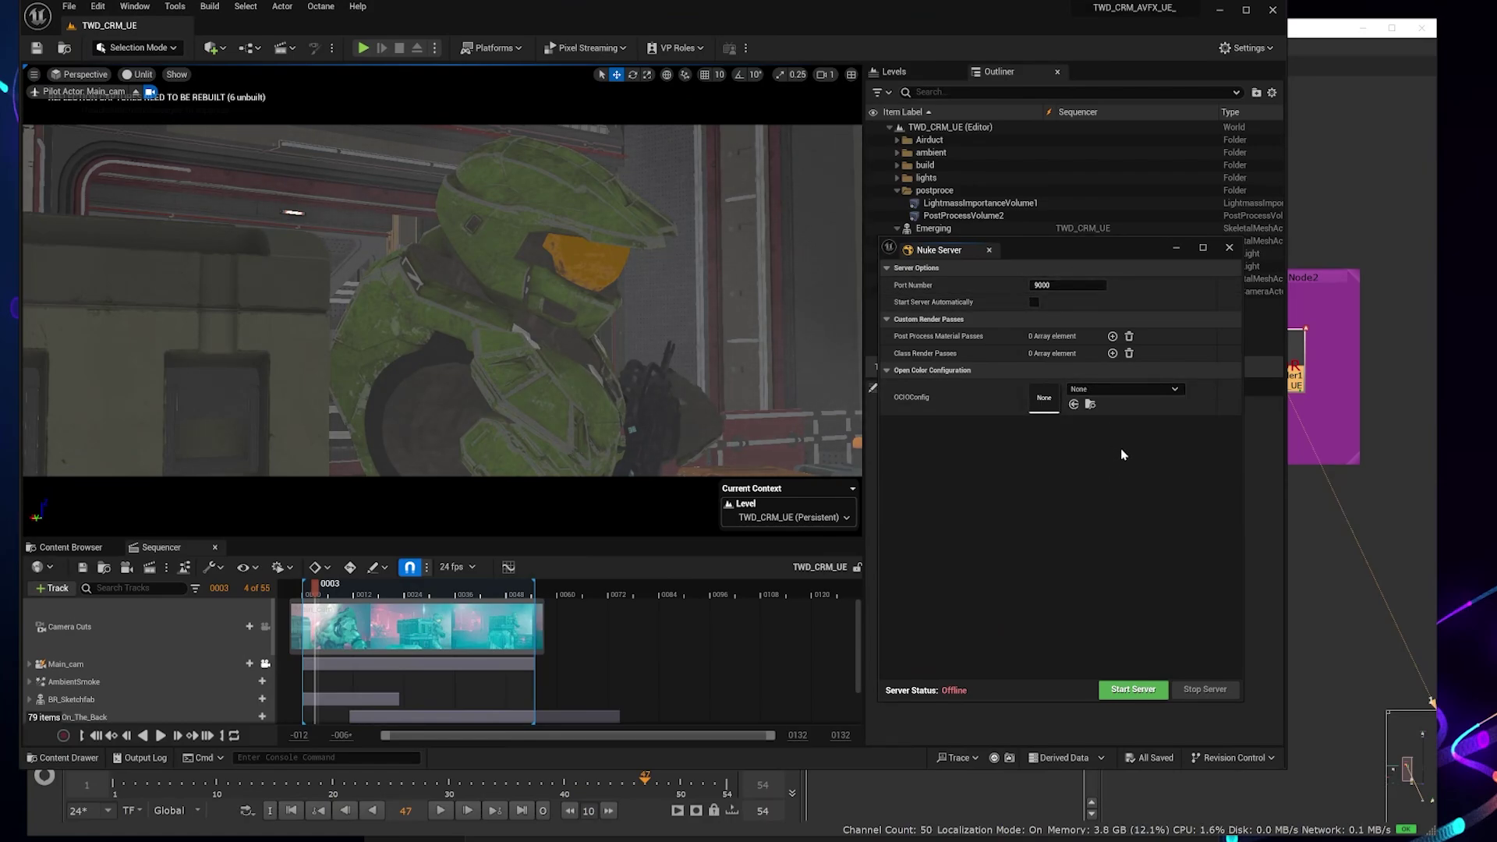
{"action": "left_click_drag", "start_coordinate": [1070, 252], "coordinate": [1090, 230]}
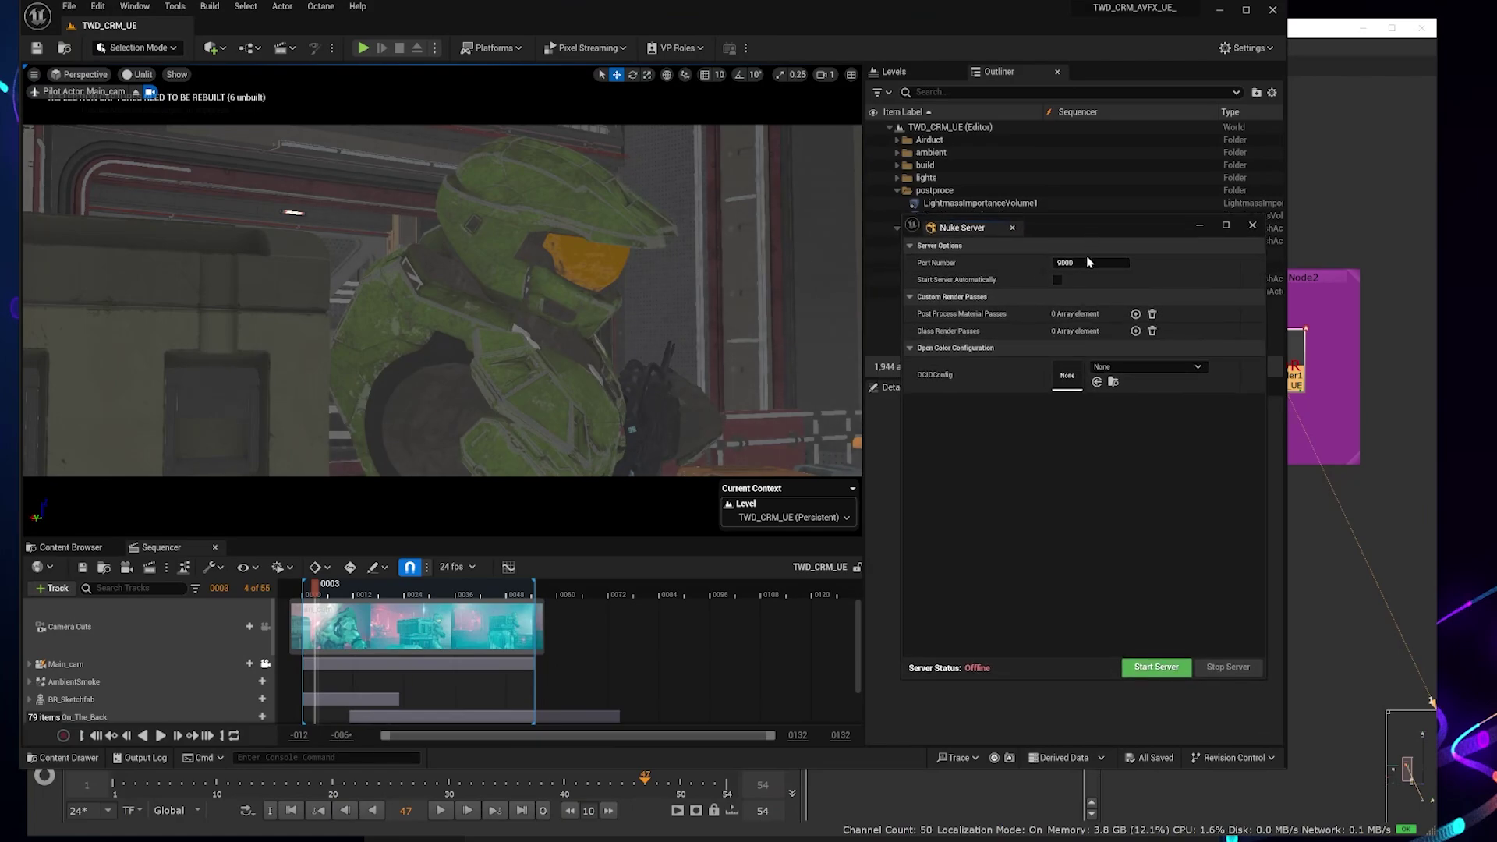
{"action": "left_click", "coordinate": [1155, 668]}
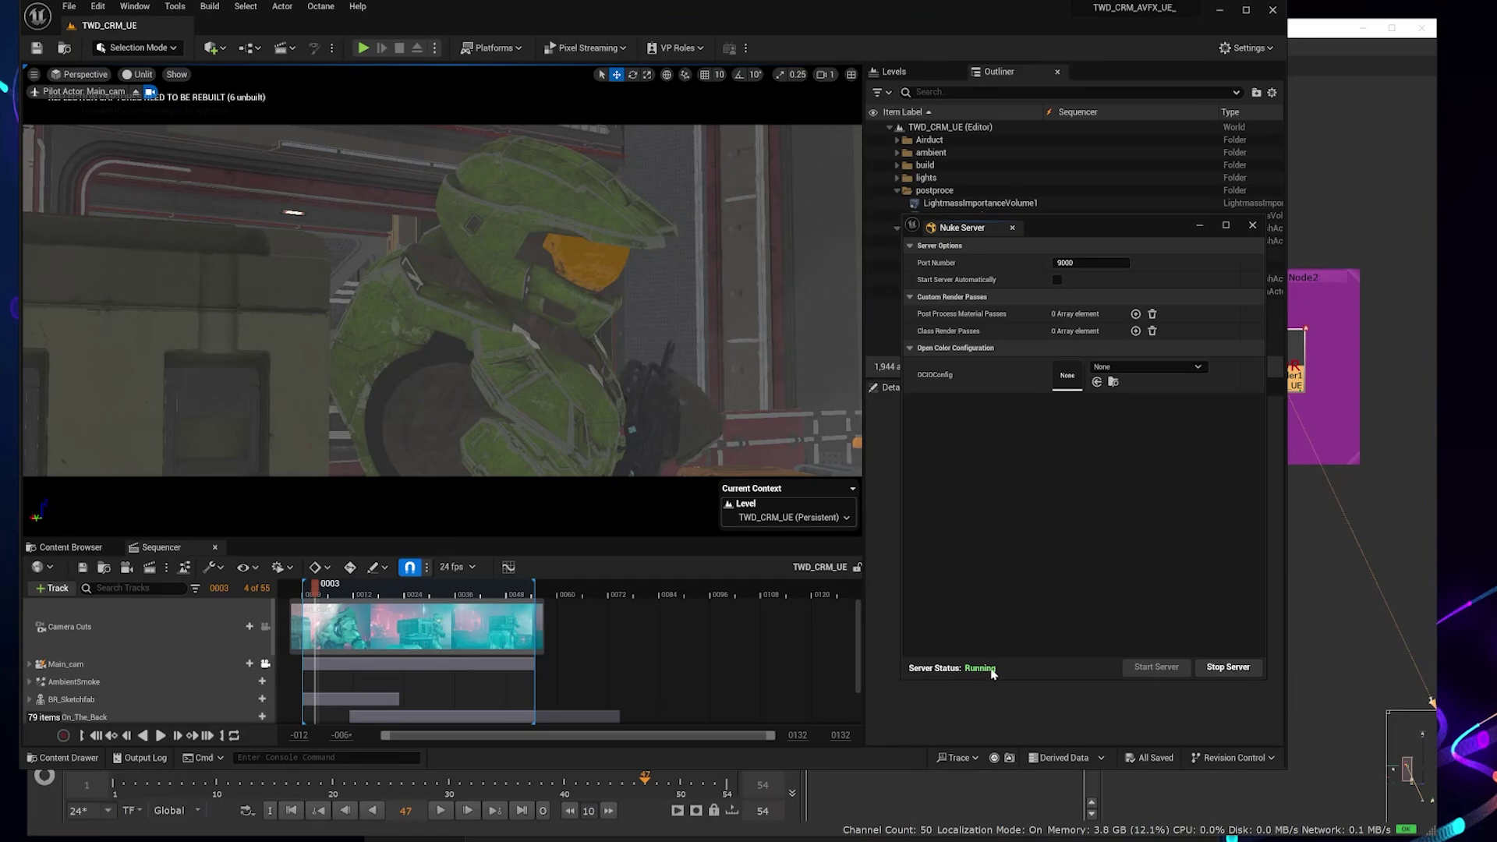
- Switch back to the Nuke script with the UnrealReader's properties open
{"action": "mouse_move", "coordinate": [517, 841]}
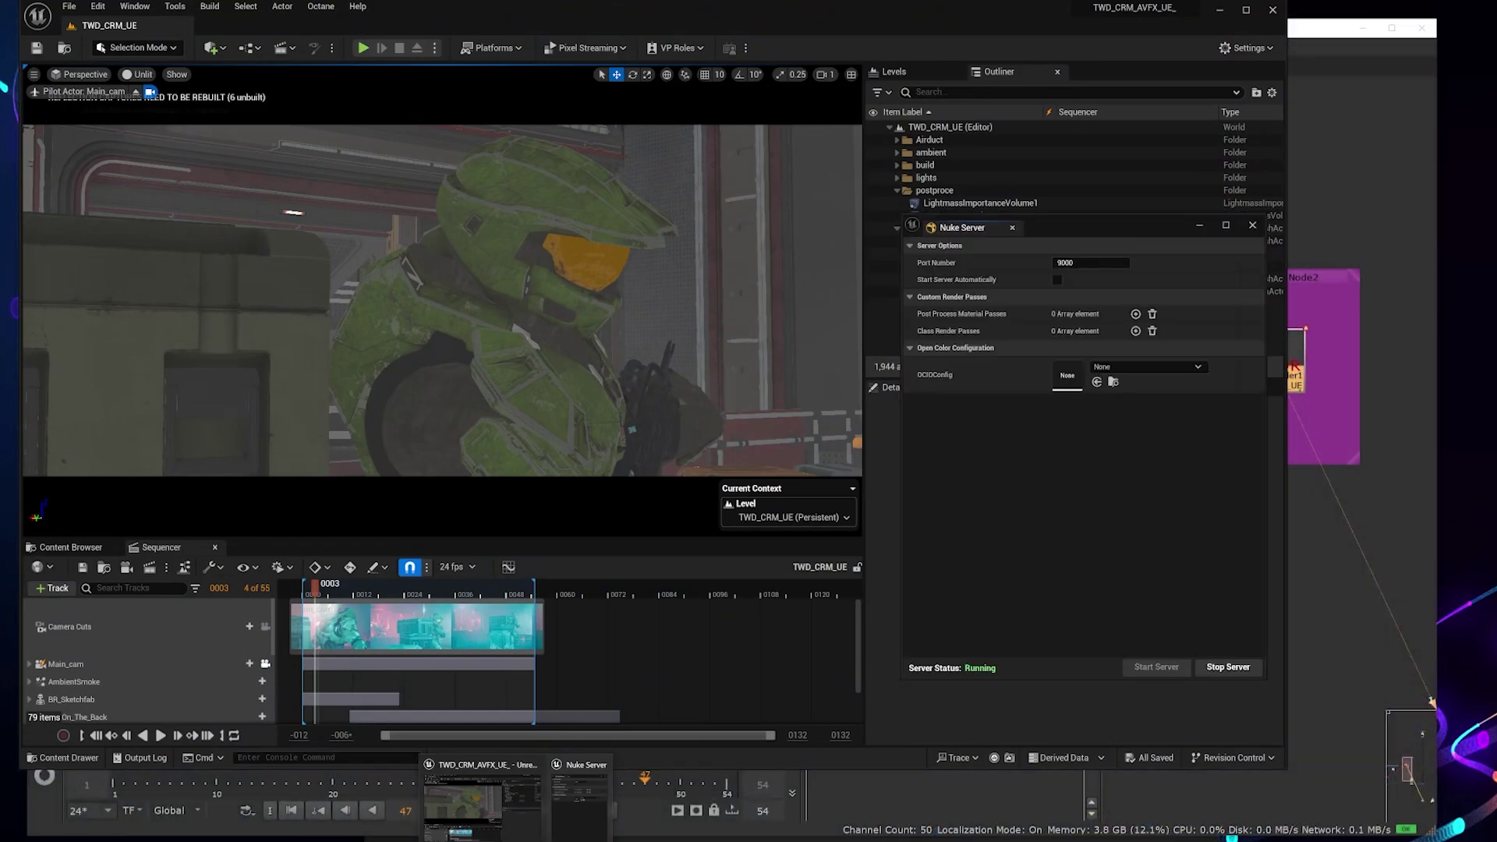
{"action": "mouse_move", "coordinate": [428, 841]}
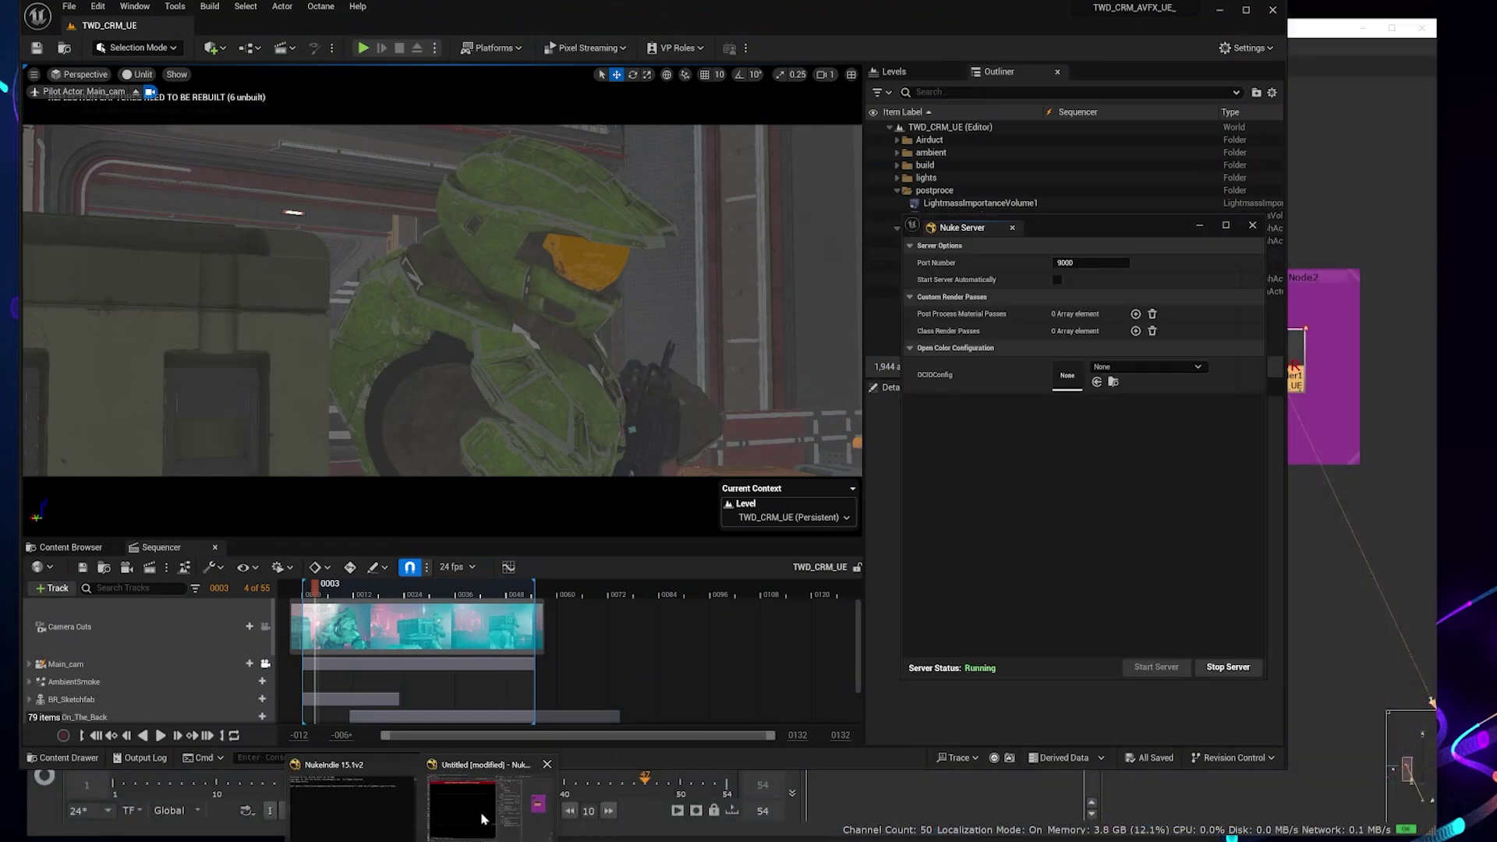
{"action": "left_click", "coordinate": [481, 816]}
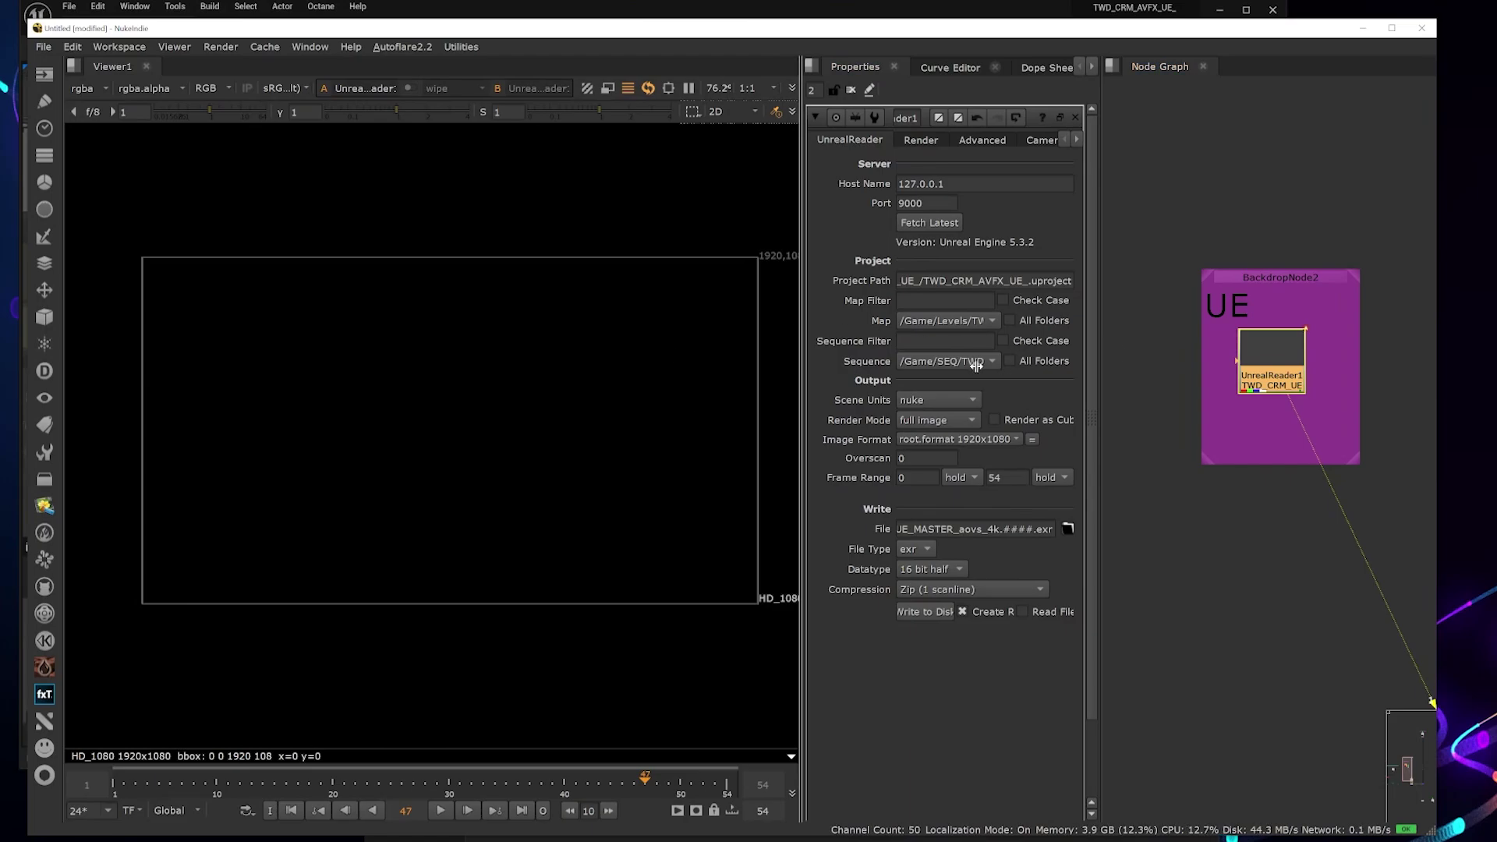
{"action": "left_click_drag", "start_coordinate": [803, 366], "coordinate": [977, 366]}
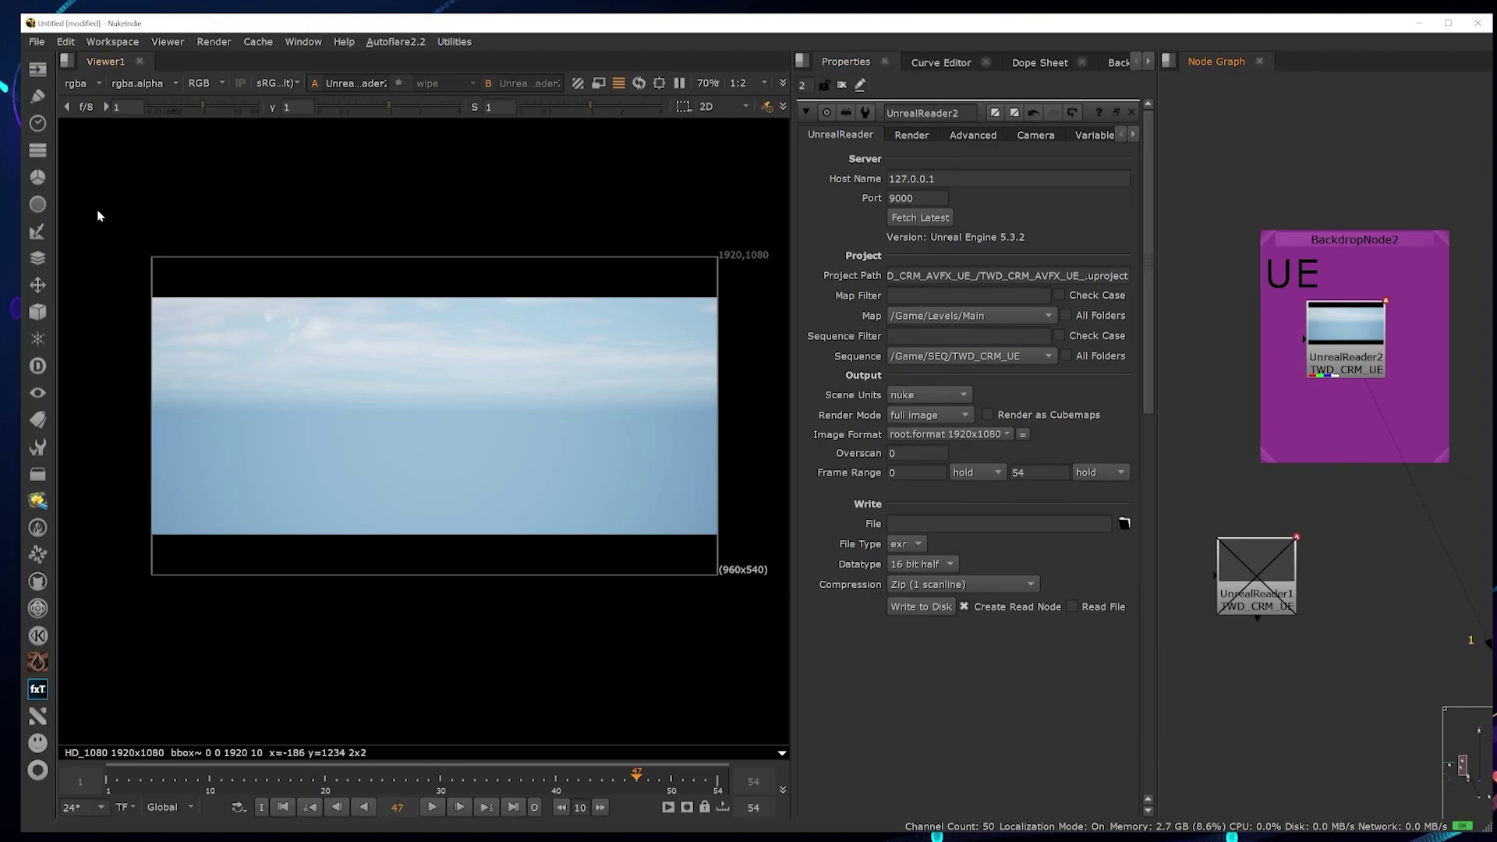
- Check the open level in Unreal Editor, and back in Nuke set UnrealReader2's map to /Game/Levels/TWD_CRM_UE
{"action": "left_click_drag", "start_coordinate": [123, 222], "coordinate": [757, 632]}
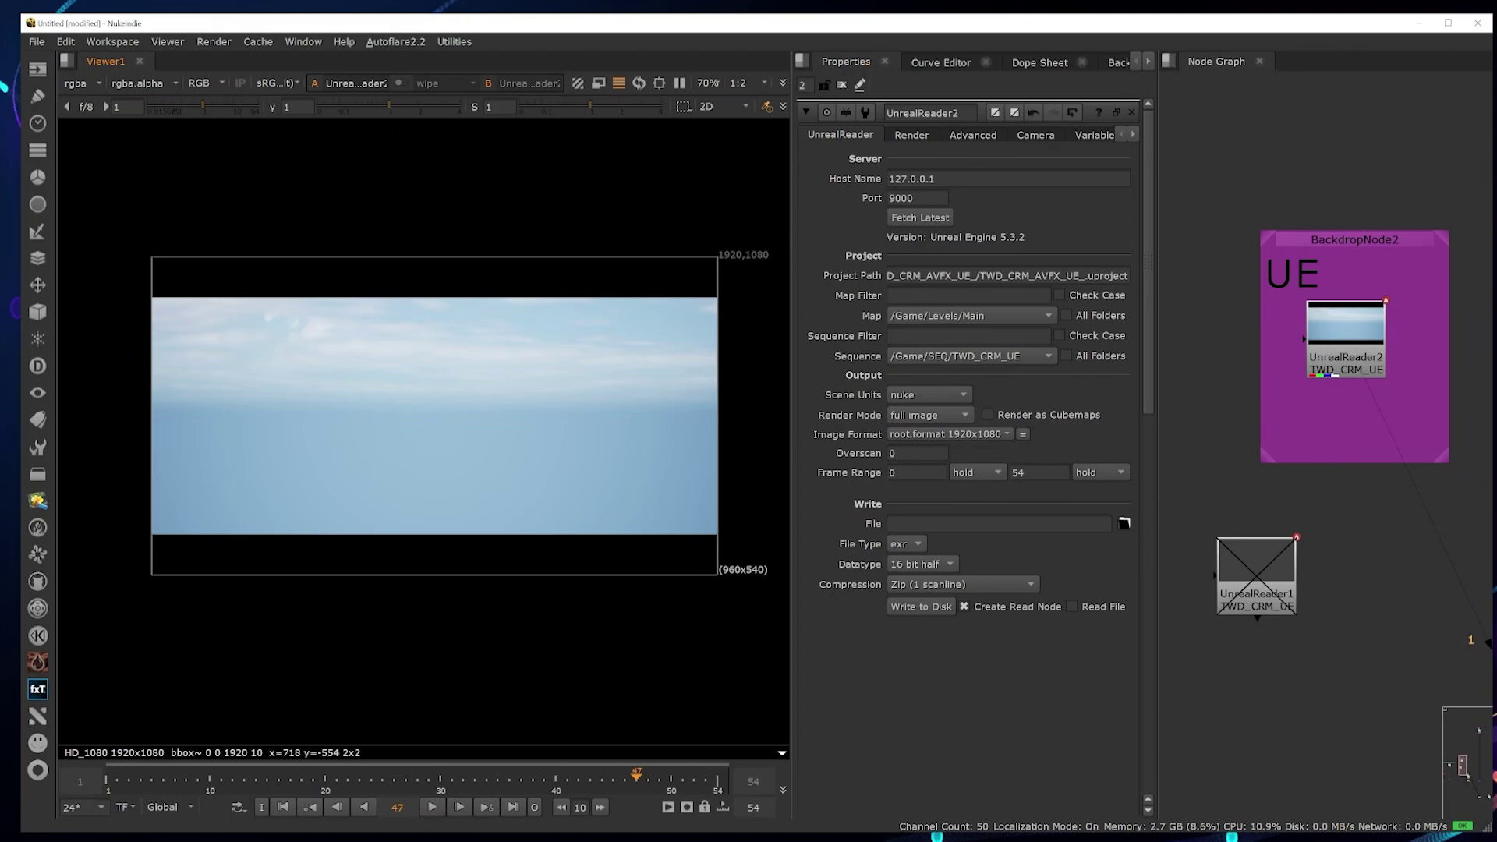
{"action": "left_click", "coordinate": [506, 772]}
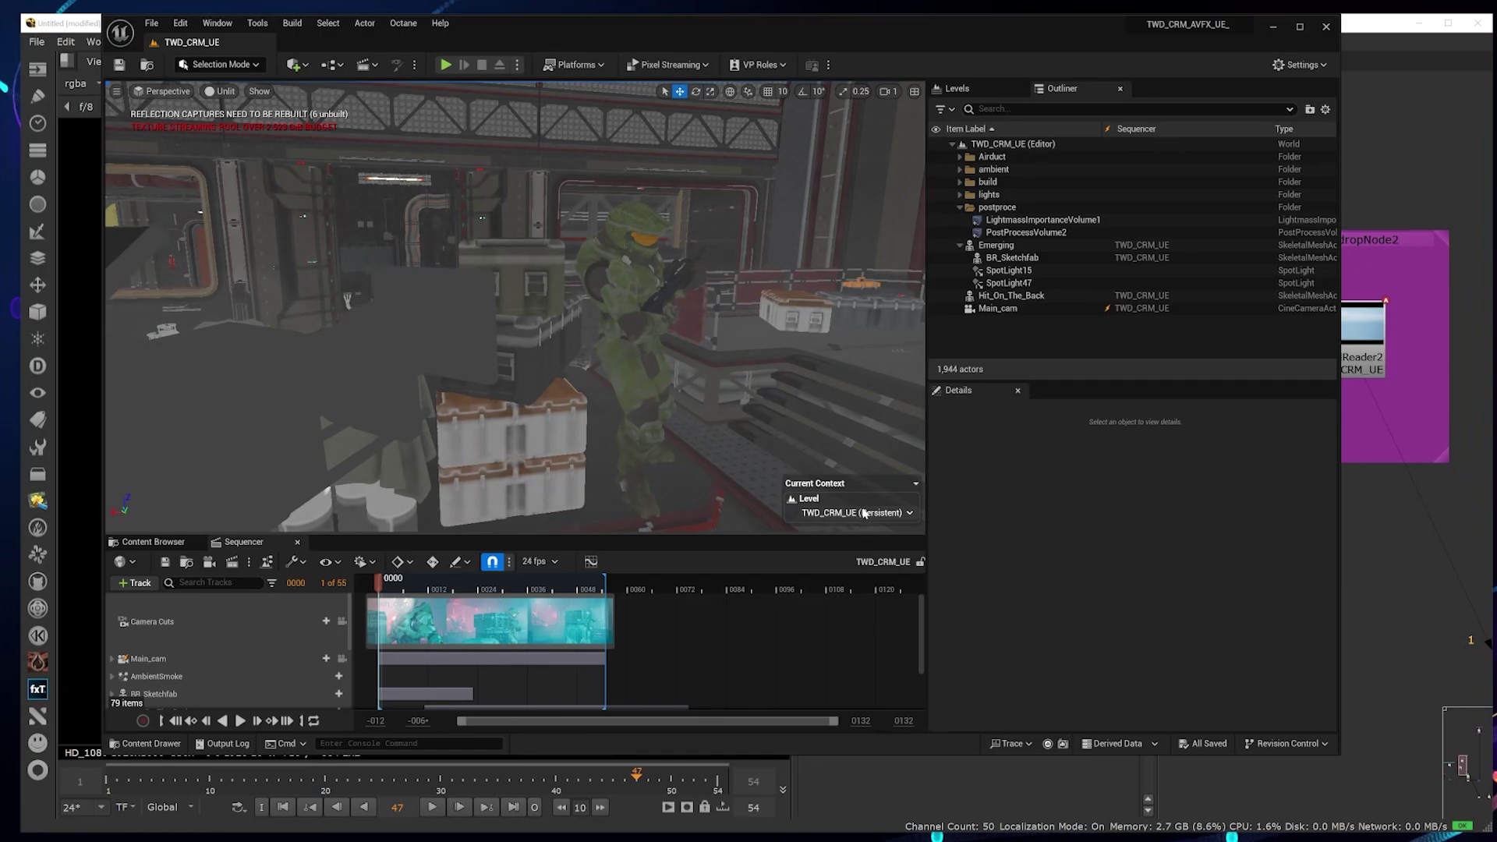
{"action": "left_click", "coordinate": [1391, 504]}
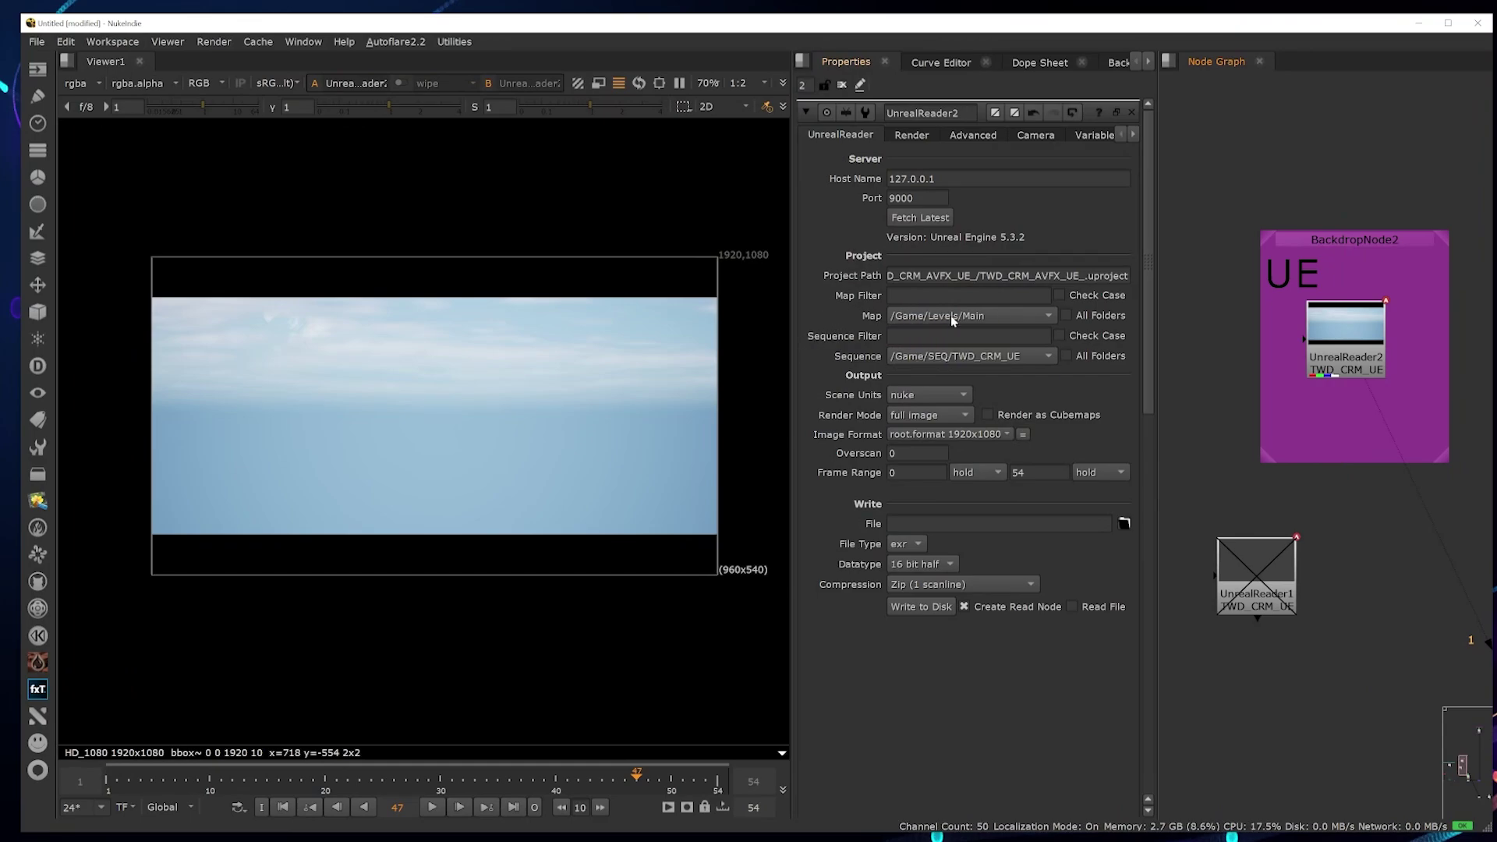
{"action": "left_click", "coordinate": [989, 317]}
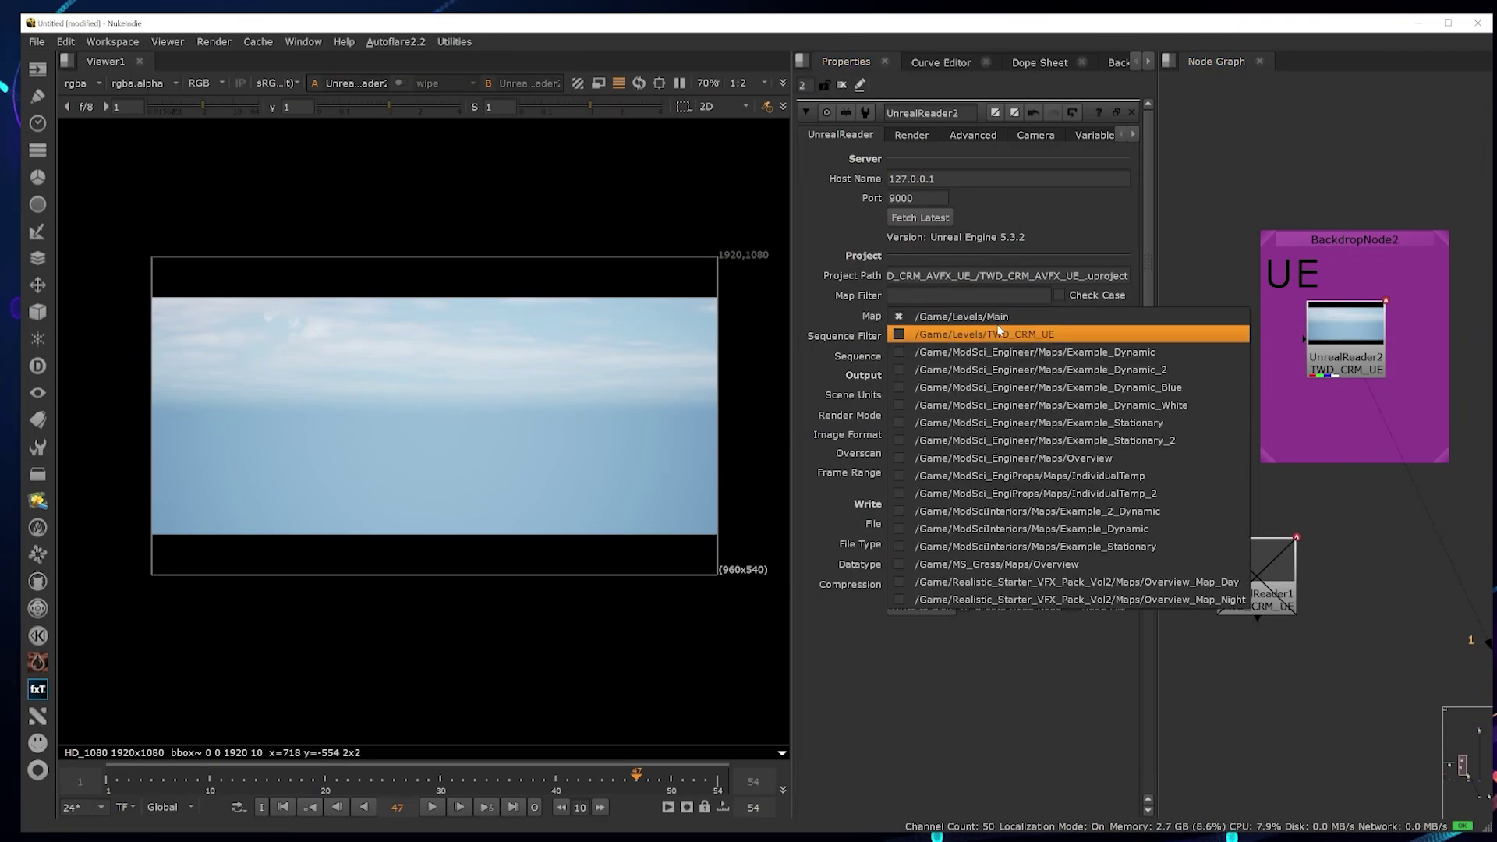
{"action": "left_click", "coordinate": [999, 337]}
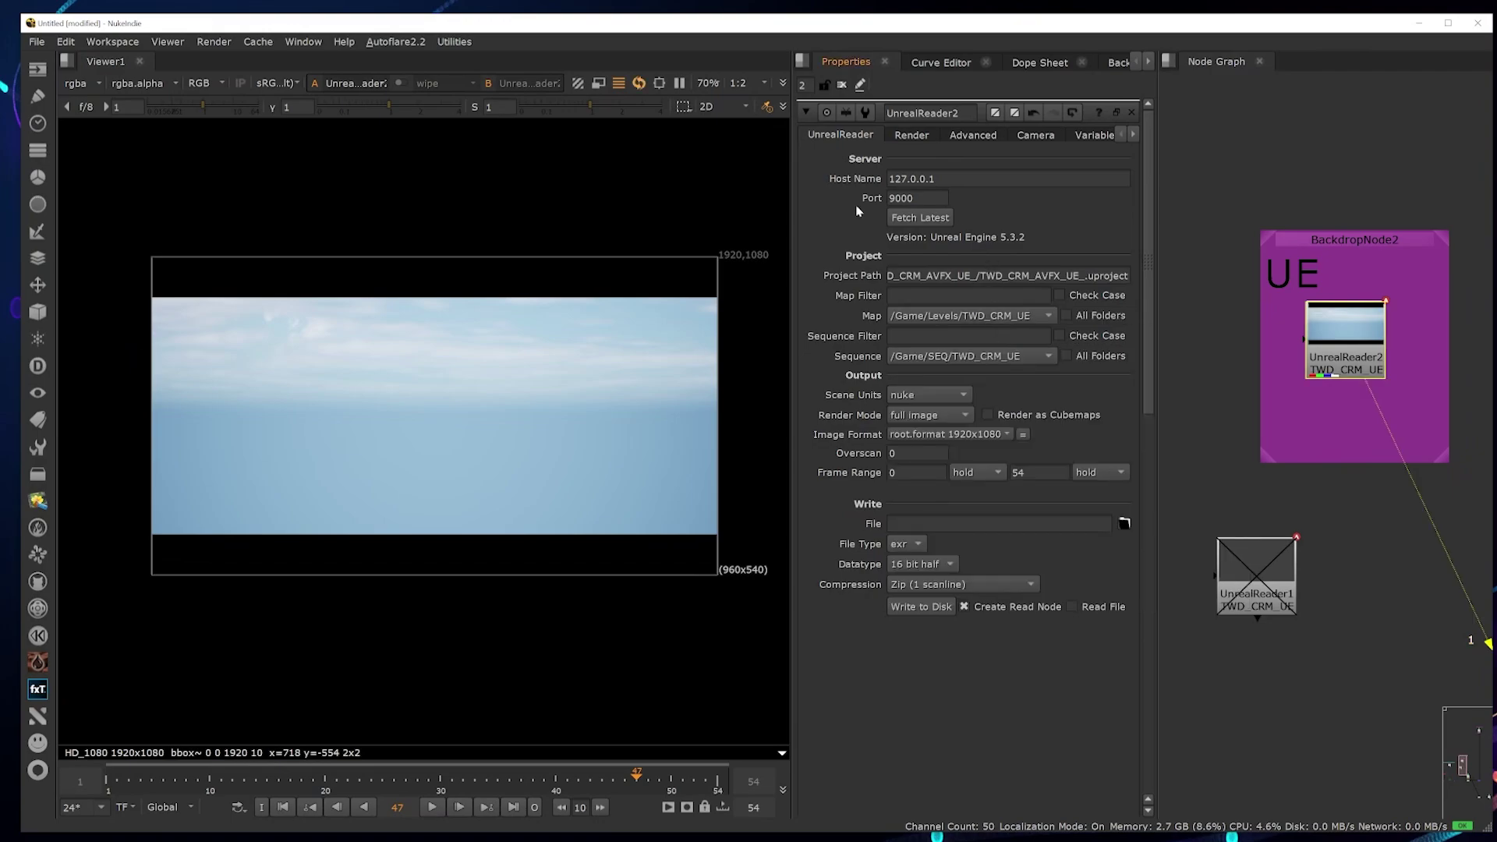
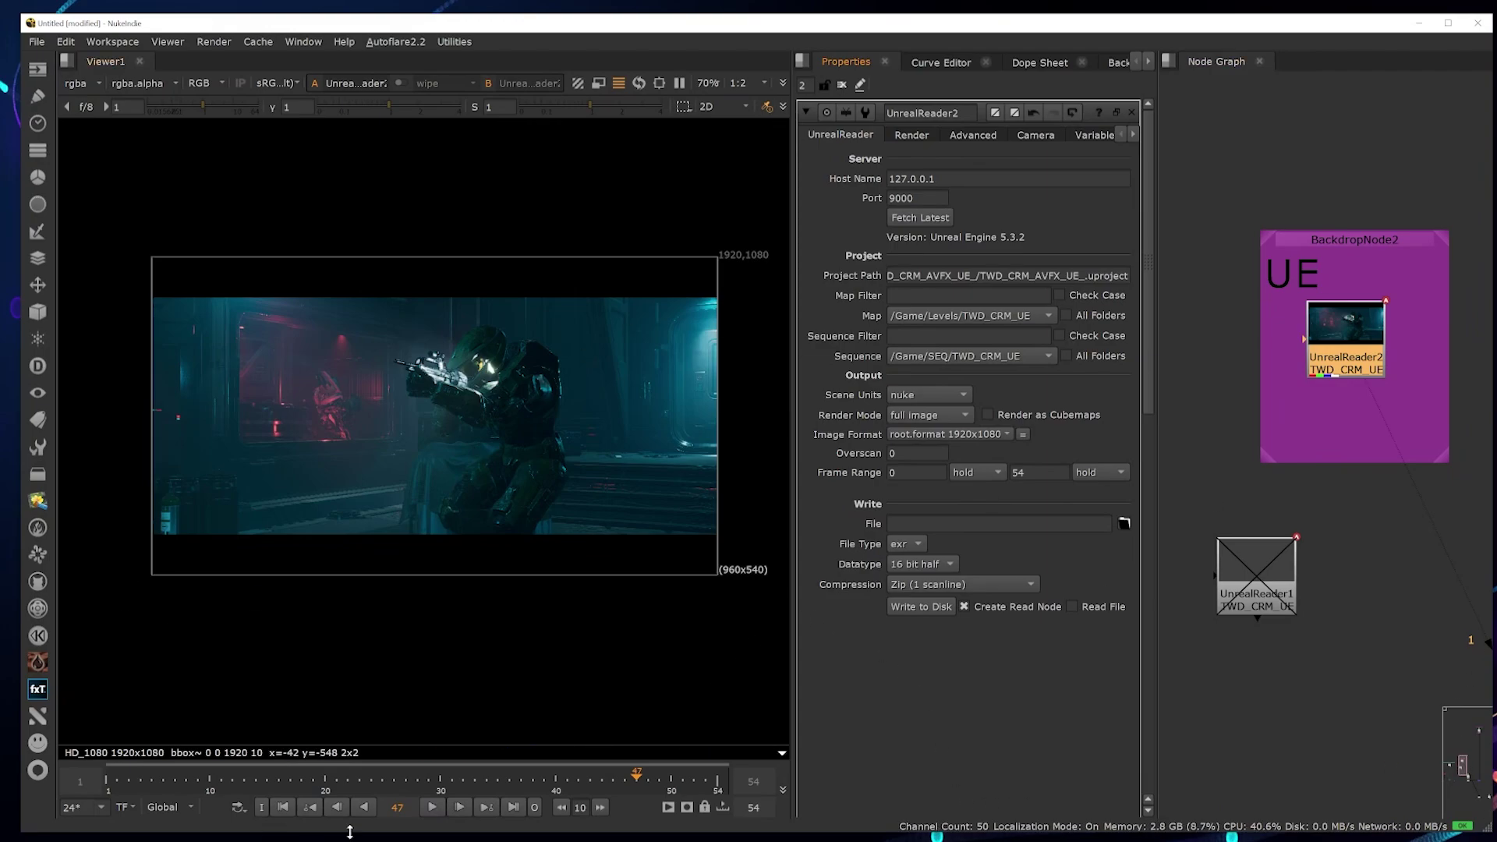
- Switch to Unreal Editor, show the TWD_CRM_UE sequence in Sequencer, select the Main_cam track and move to frame 8
{"action": "left_click", "coordinate": [516, 841]}
{"action": "left_click", "coordinate": [503, 804]}
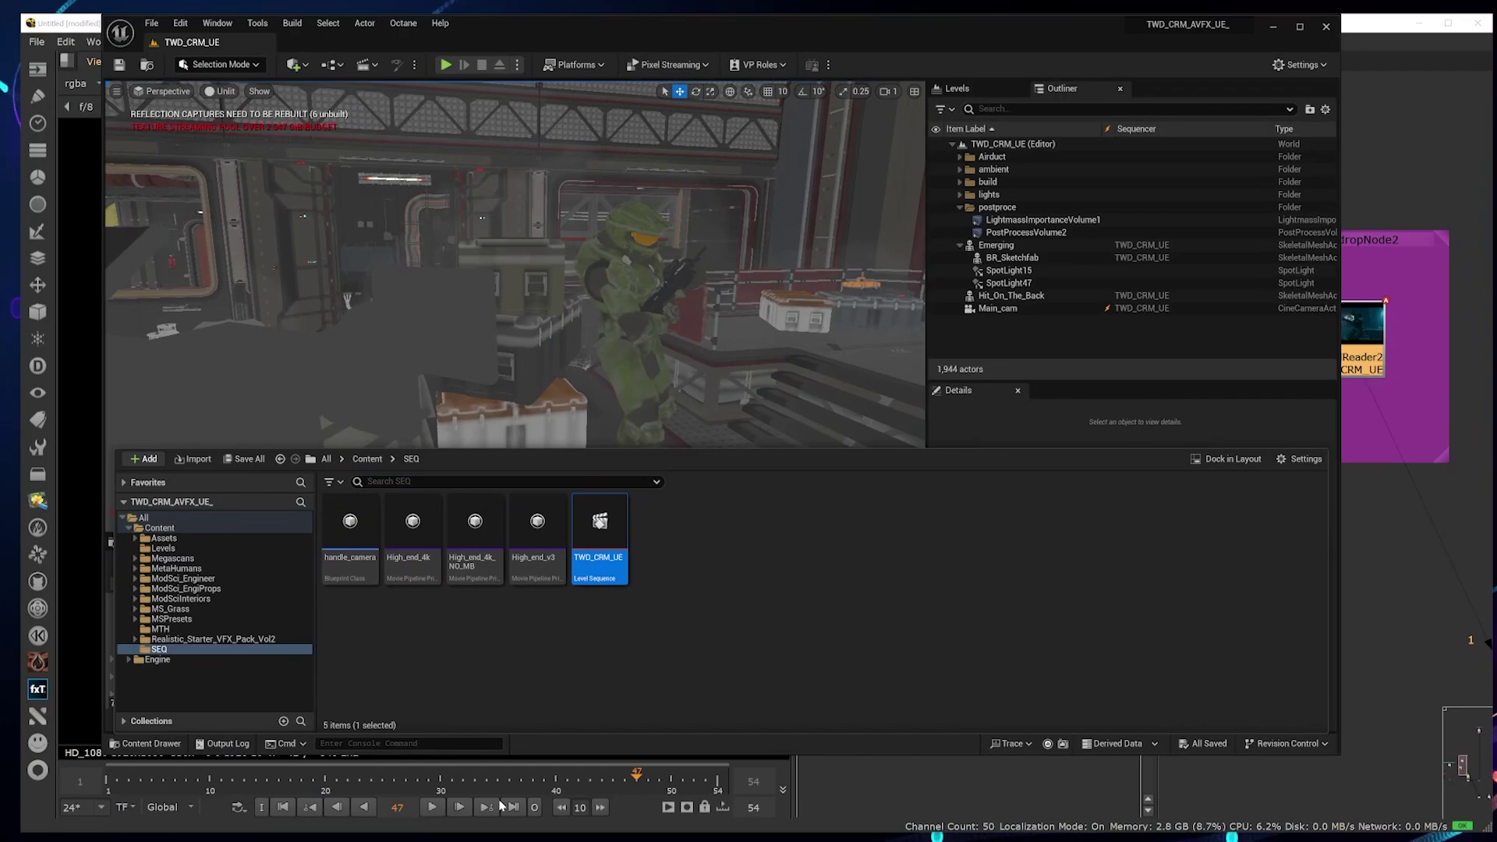
{"action": "left_click", "coordinate": [152, 743]}
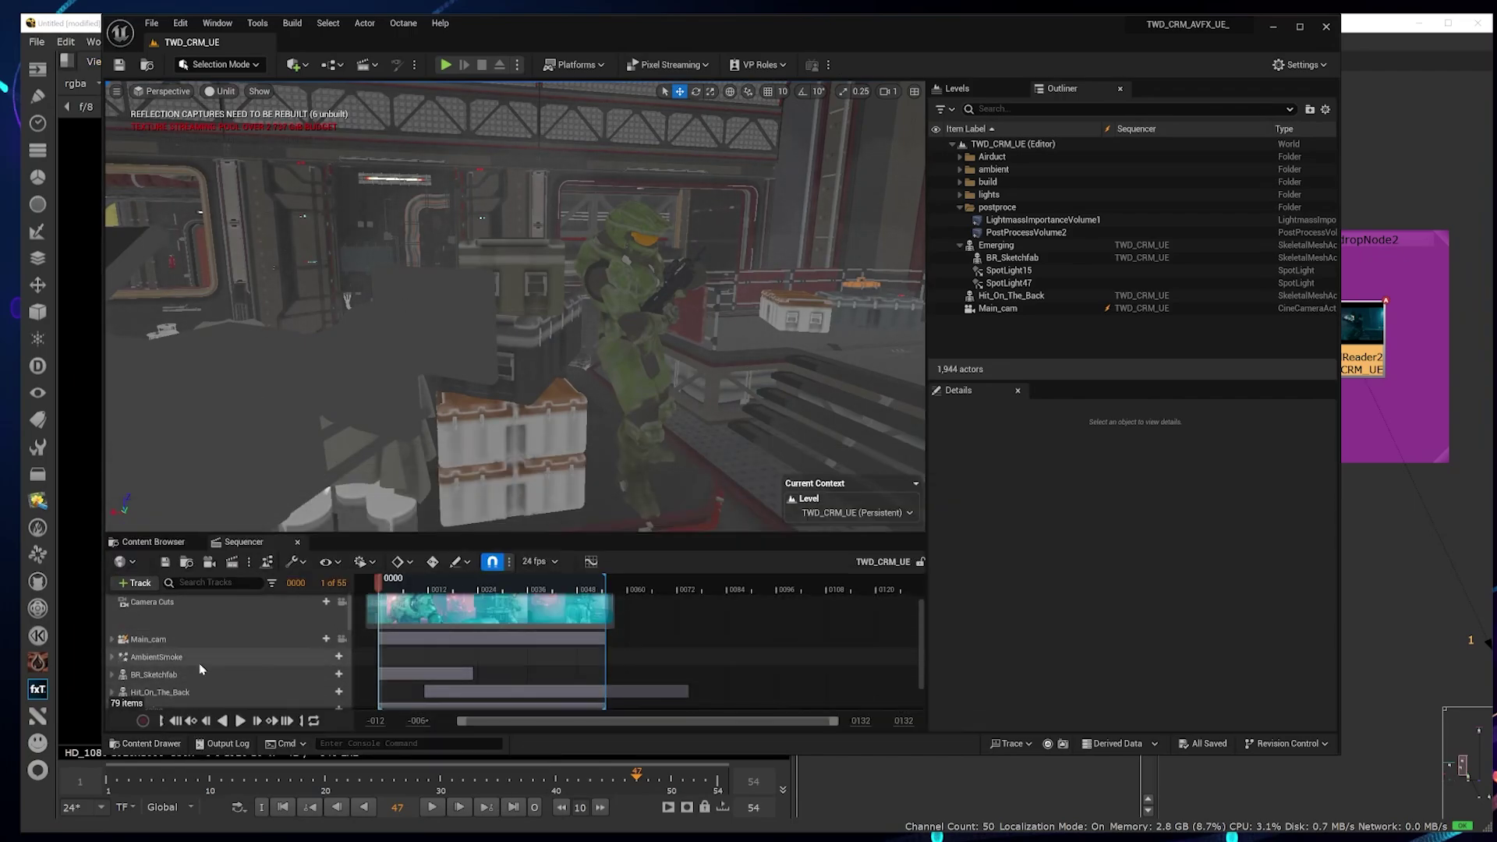
{"action": "left_click", "coordinate": [178, 639]}
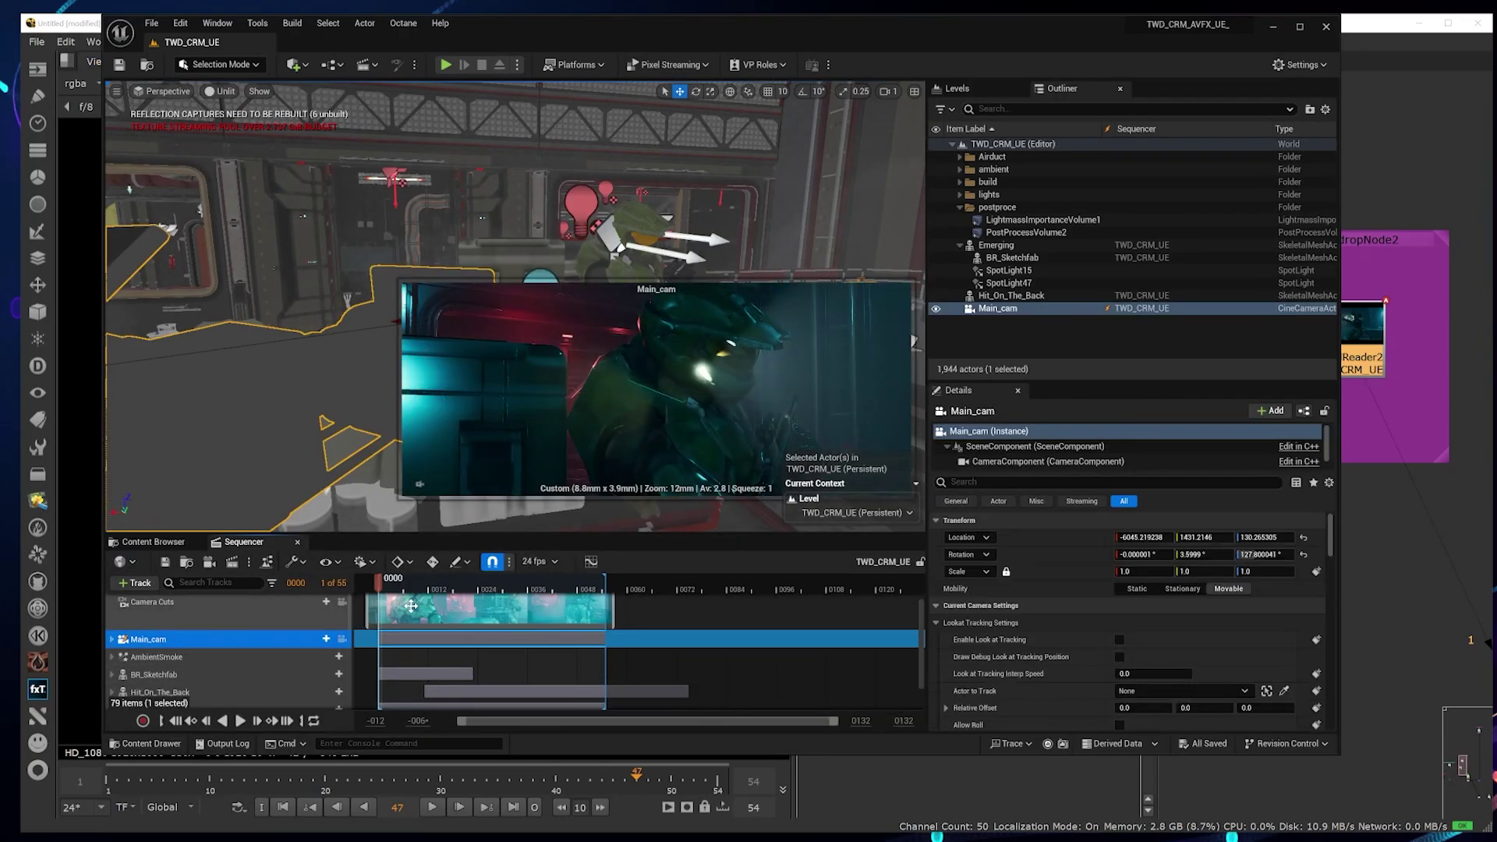
{"action": "left_click", "coordinate": [420, 590]}
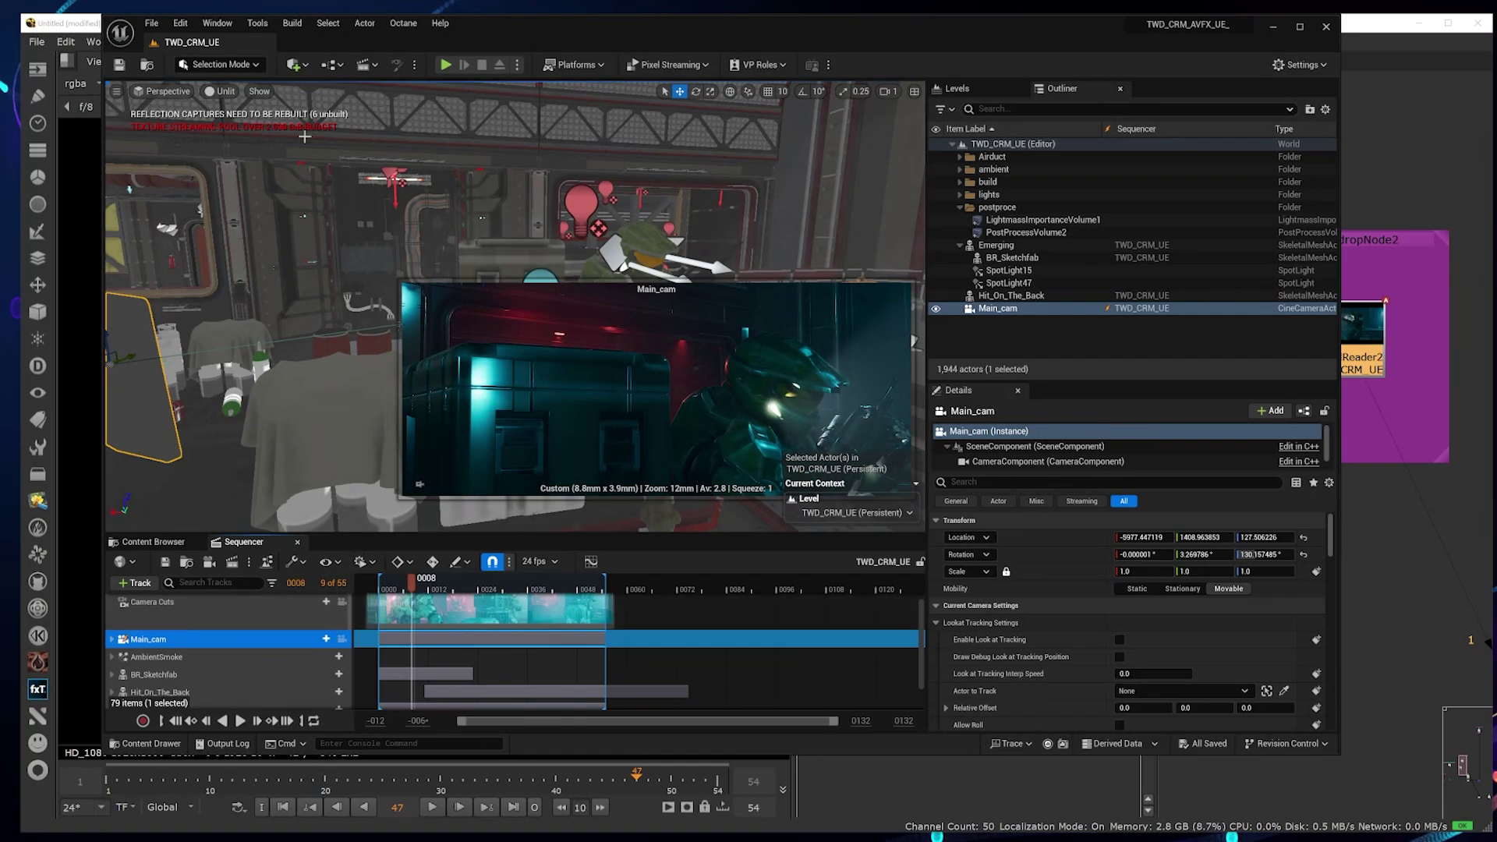
- Export the selected camera as TWD_CRM_UE.fbx into the Desktop's demo/cam folder with the default FBX export options
{"action": "left_click", "coordinate": [151, 23]}
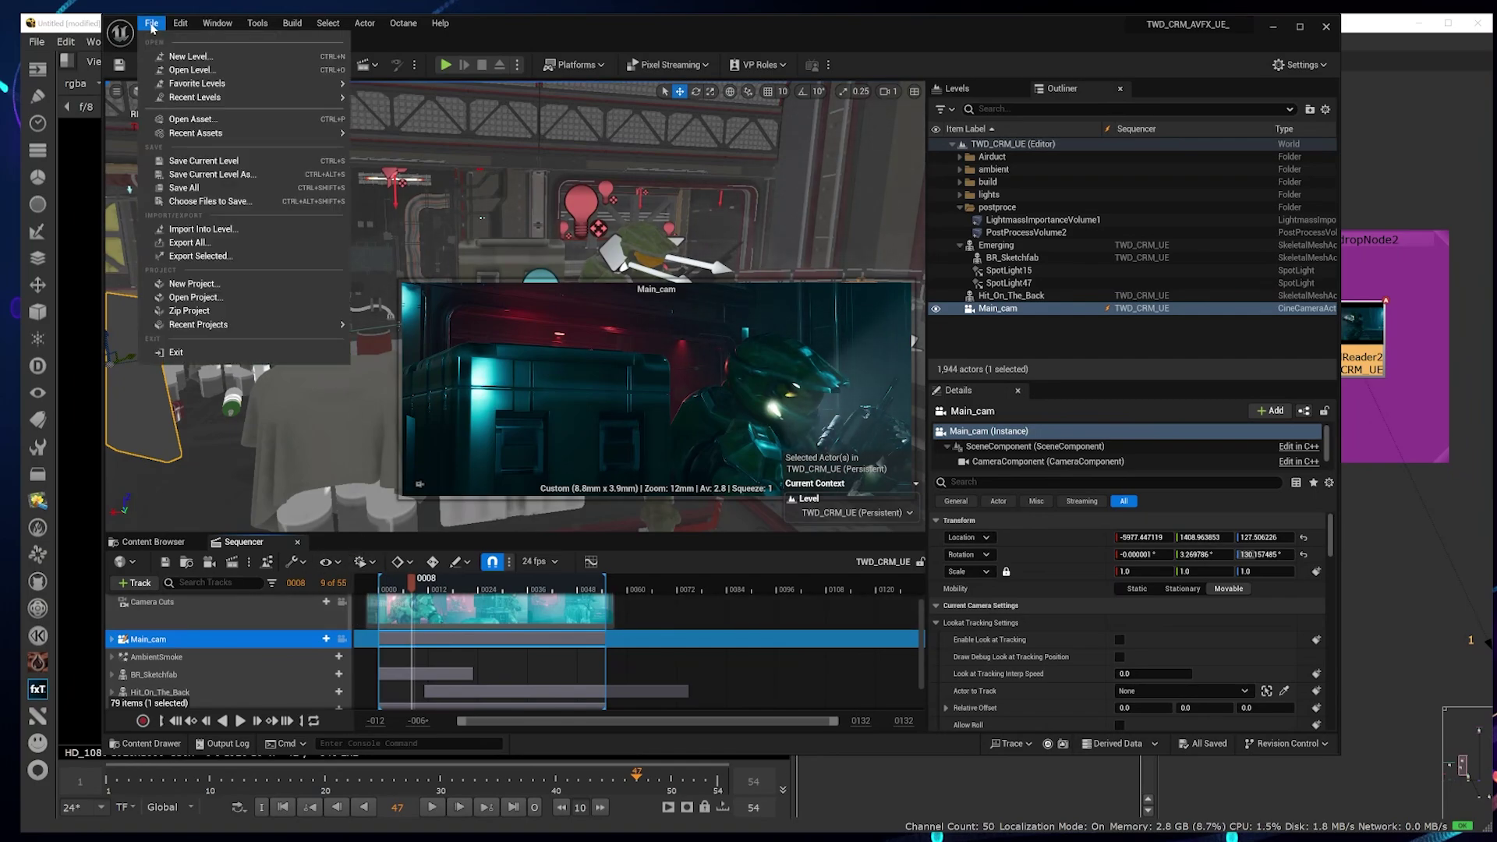
{"action": "left_click", "coordinate": [232, 258]}
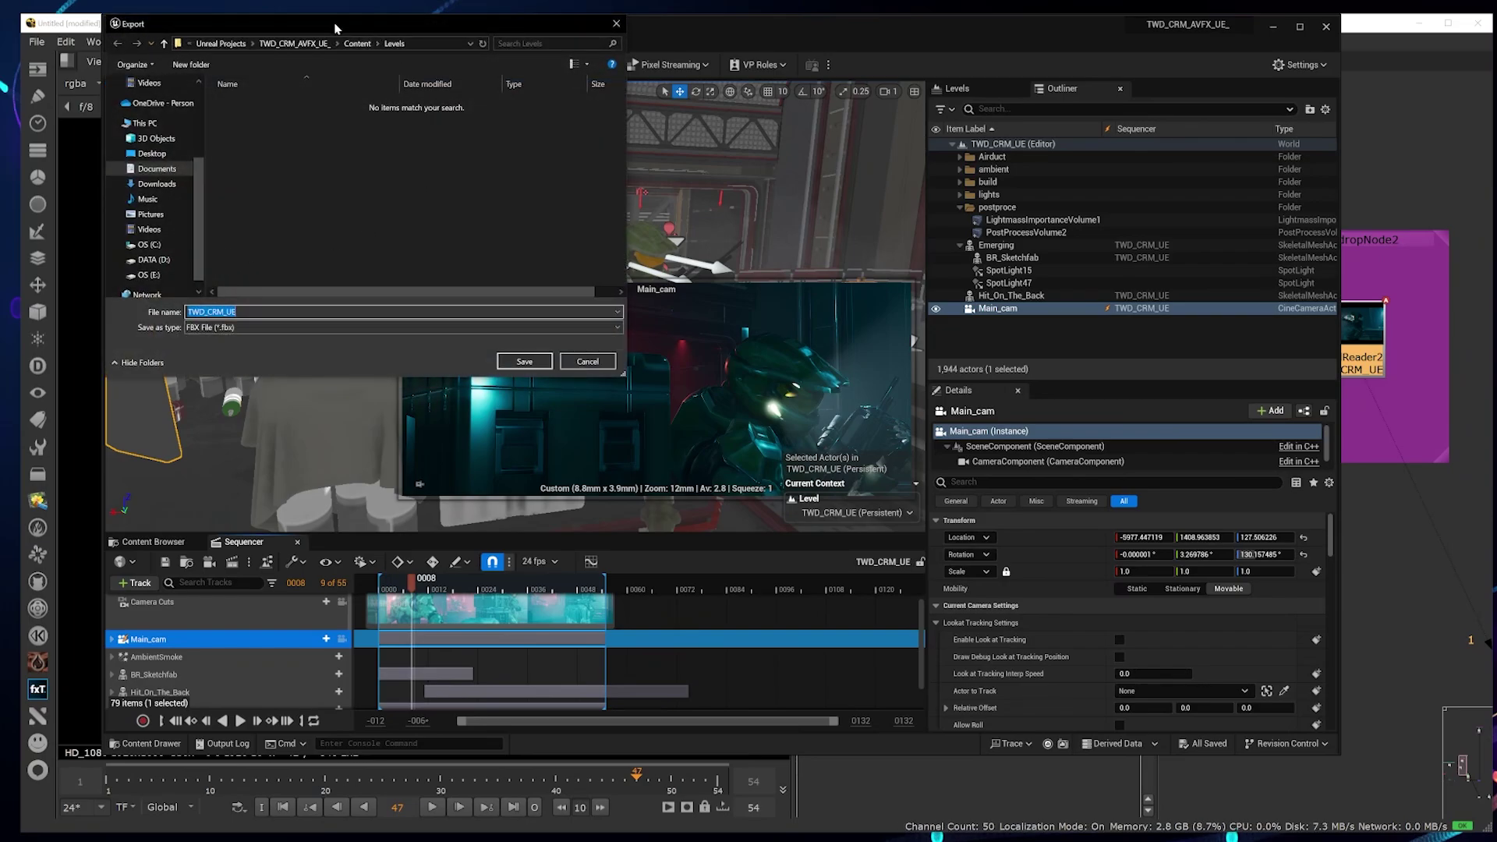
{"action": "left_click", "coordinate": [209, 226]}
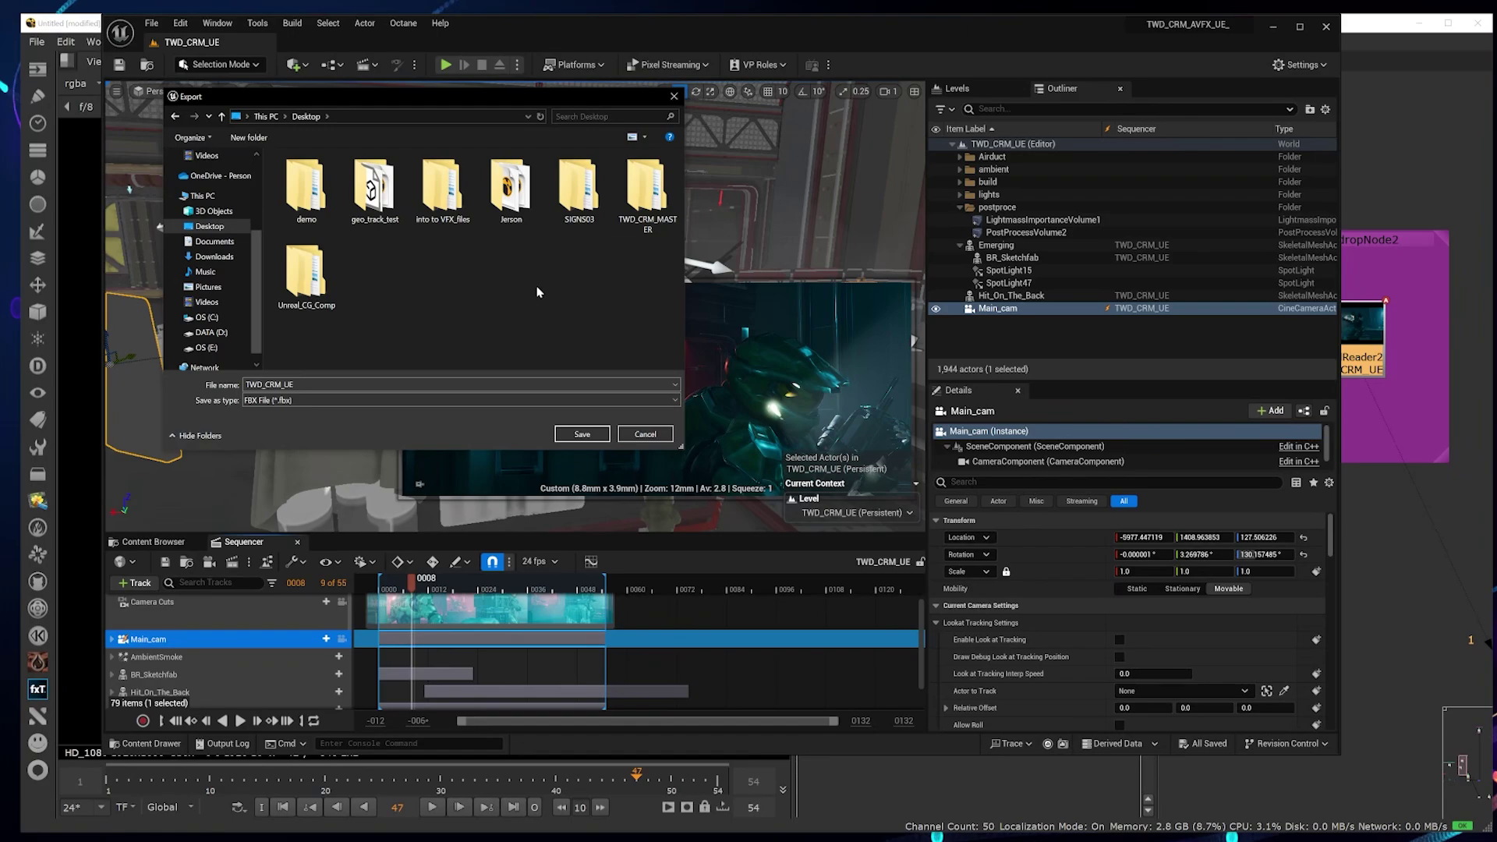
{"action": "left_click", "coordinate": [582, 434]}
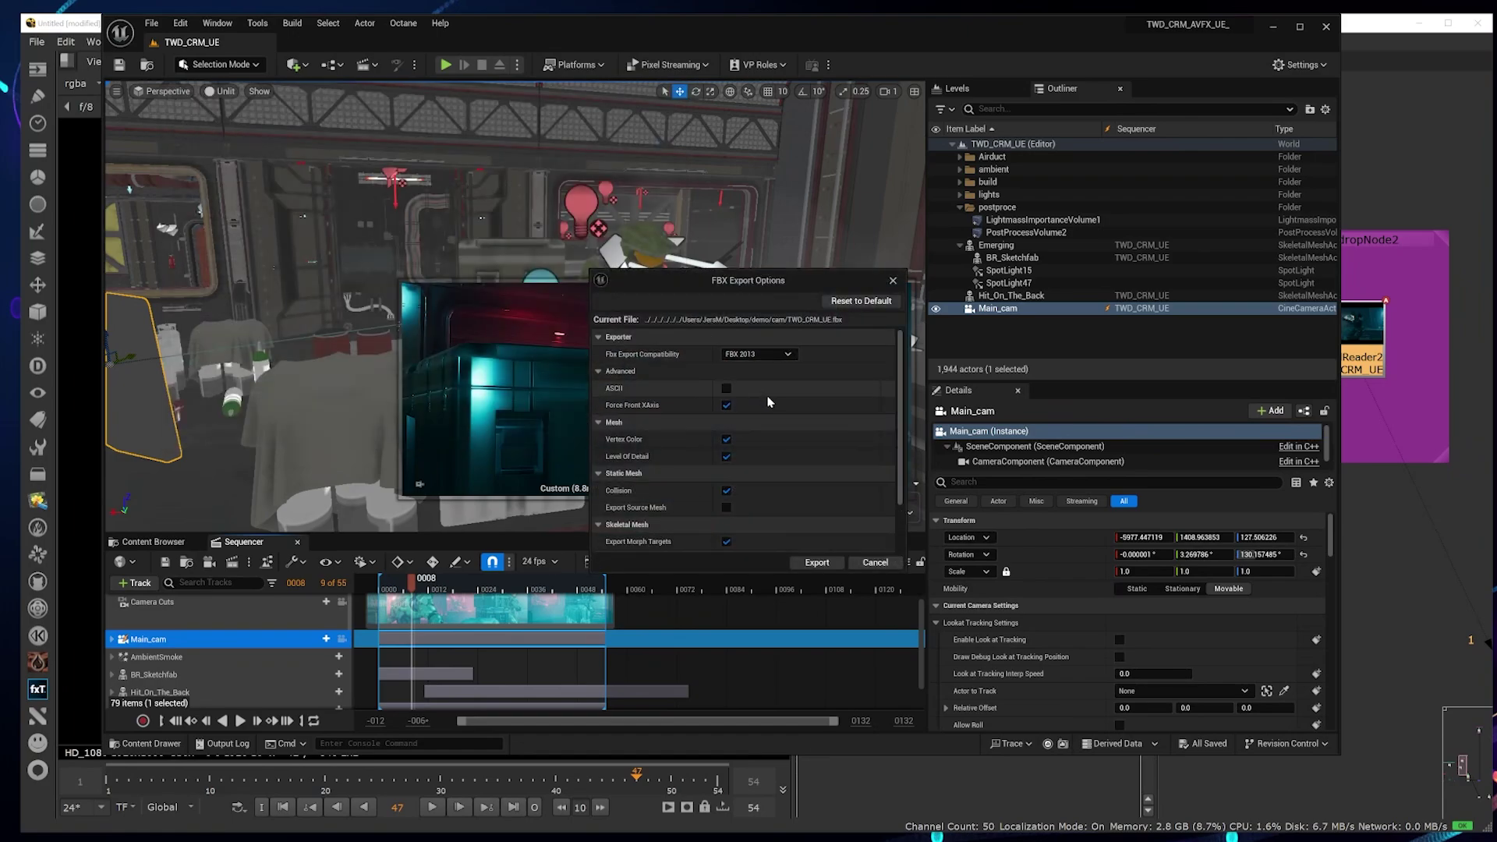
{"action": "left_click", "coordinate": [820, 564]}
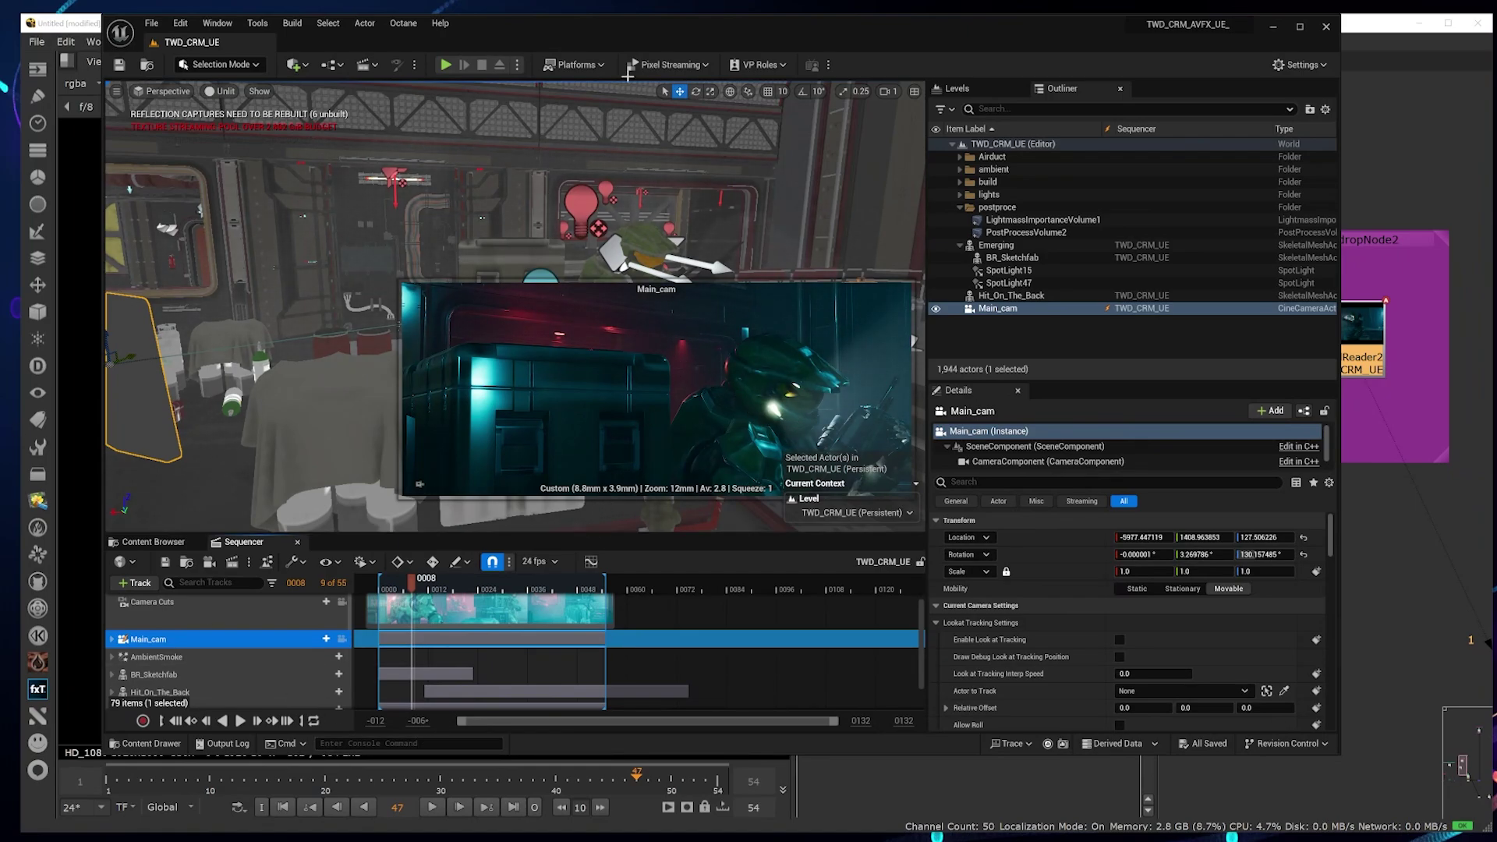
- Switch back to Nuke and add a Camera [3D Classic] node beside the UE backdrop
{"action": "left_click", "coordinate": [1385, 573]}
{"action": "scroll", "coordinate": [1330, 507], "scroll_direction": "down", "scroll_amount": 2}
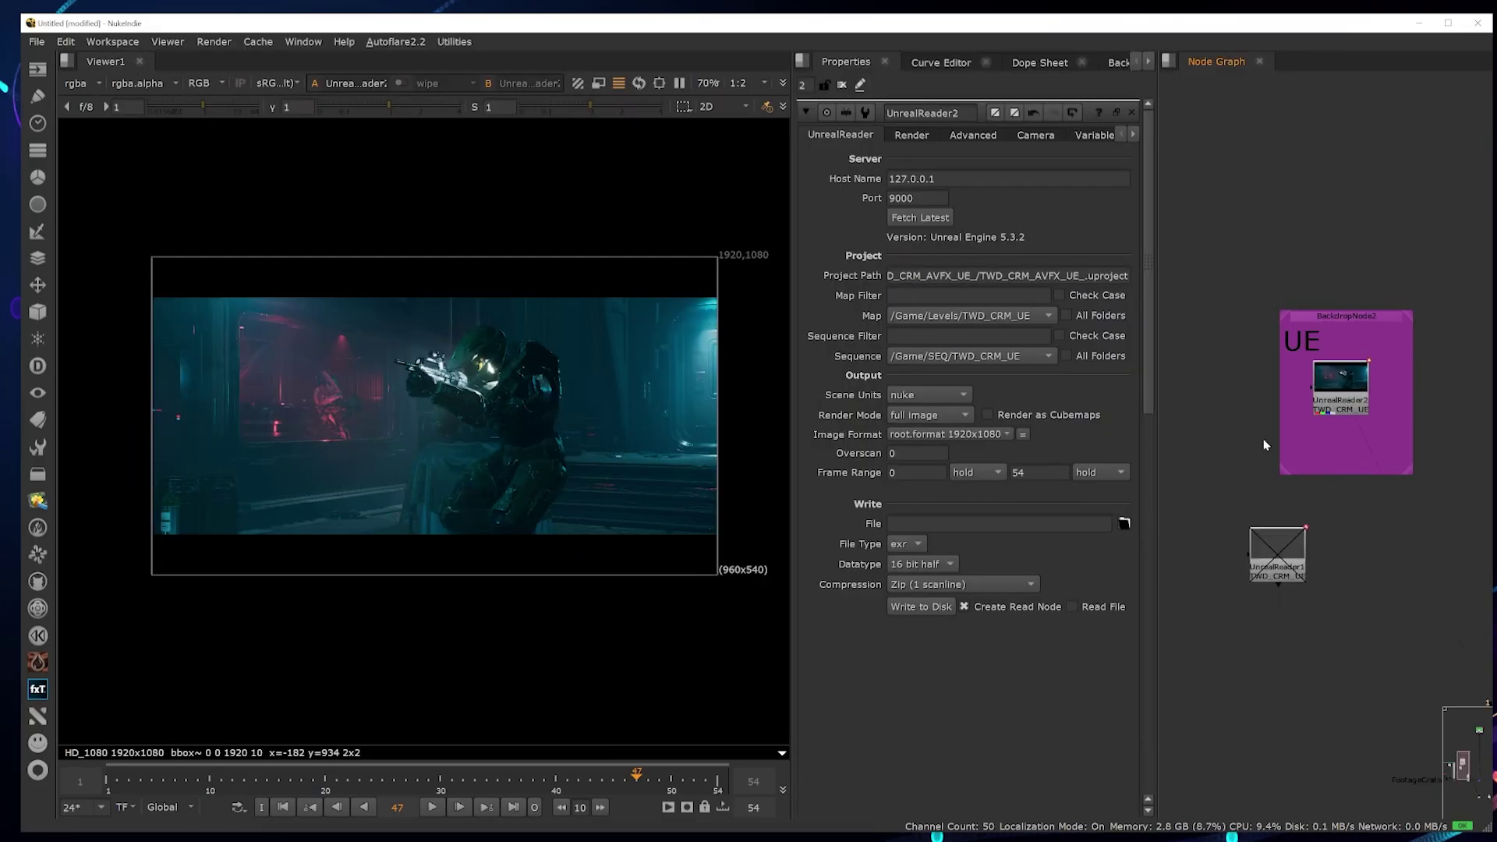
{"action": "key", "text": "Tab"}
{"action": "type", "text": "came"}
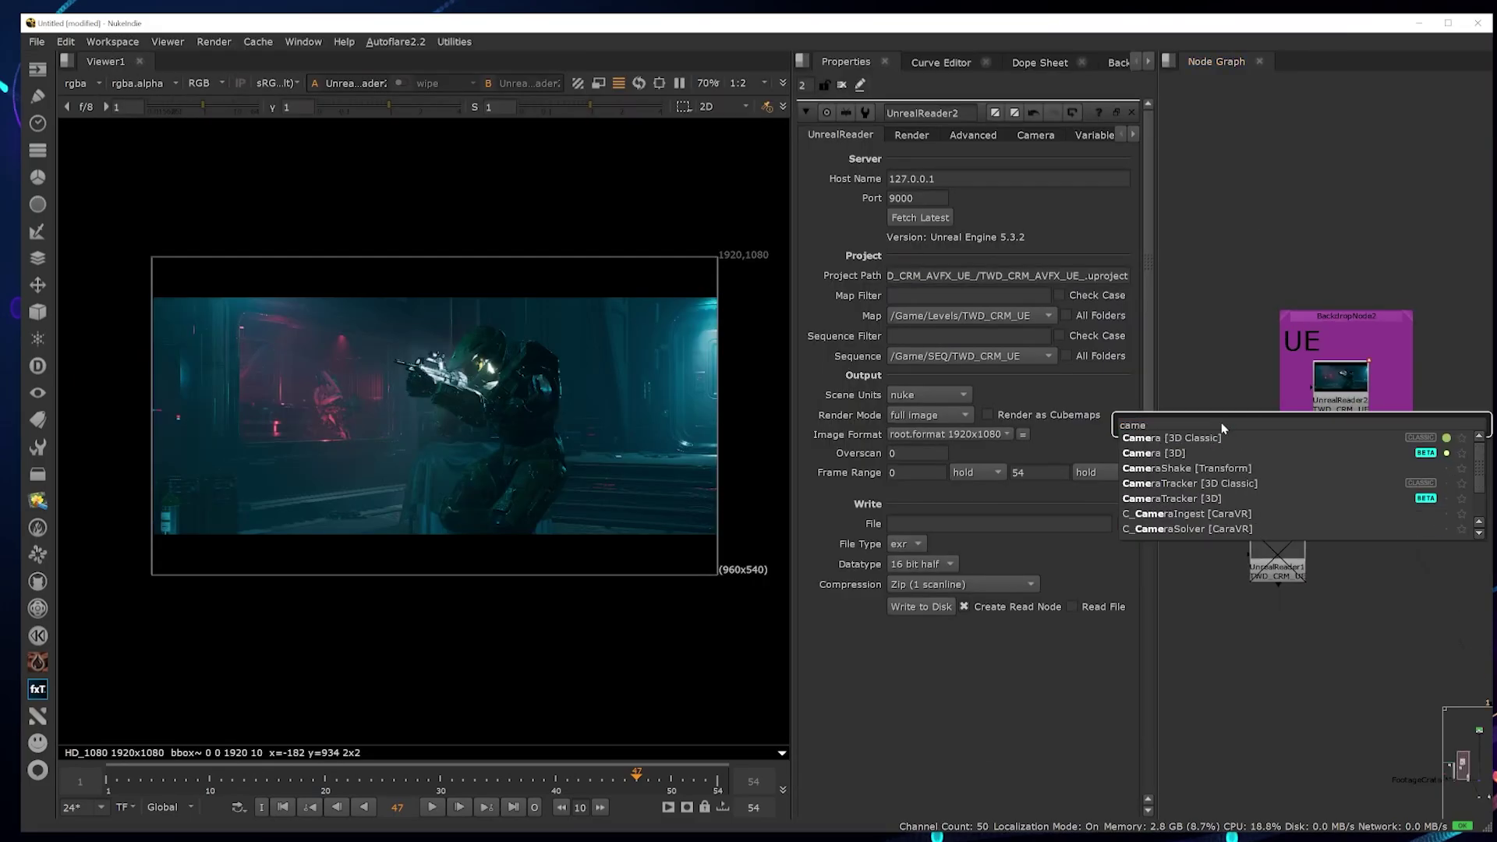
{"action": "key", "text": "Return"}
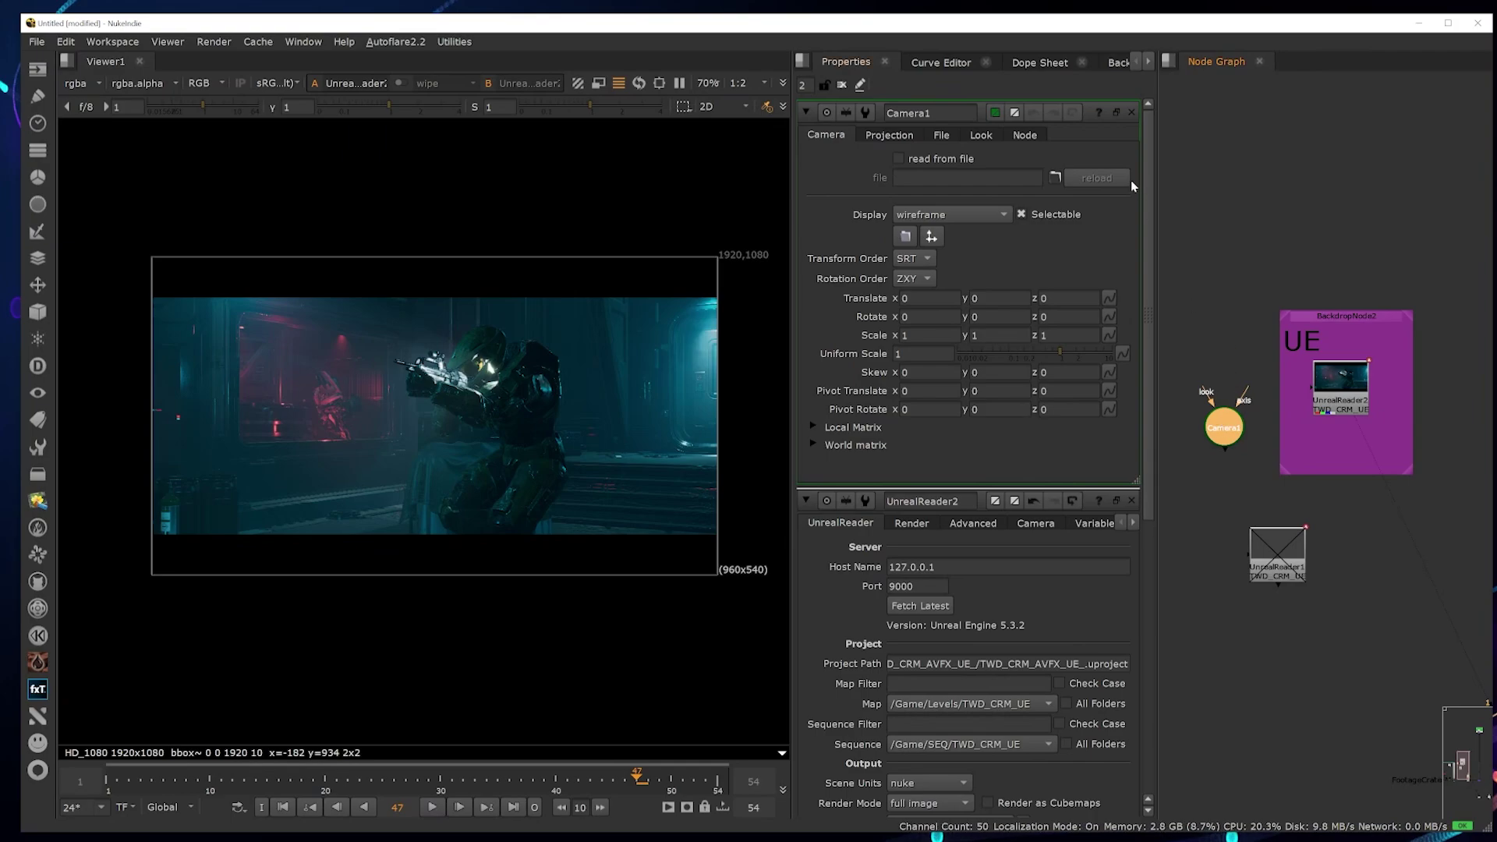
- Make the new camera read from file and load TWD_CRM_UE.fbx from the Desktop's demo/cam folder
{"action": "left_click", "coordinate": [899, 159]}
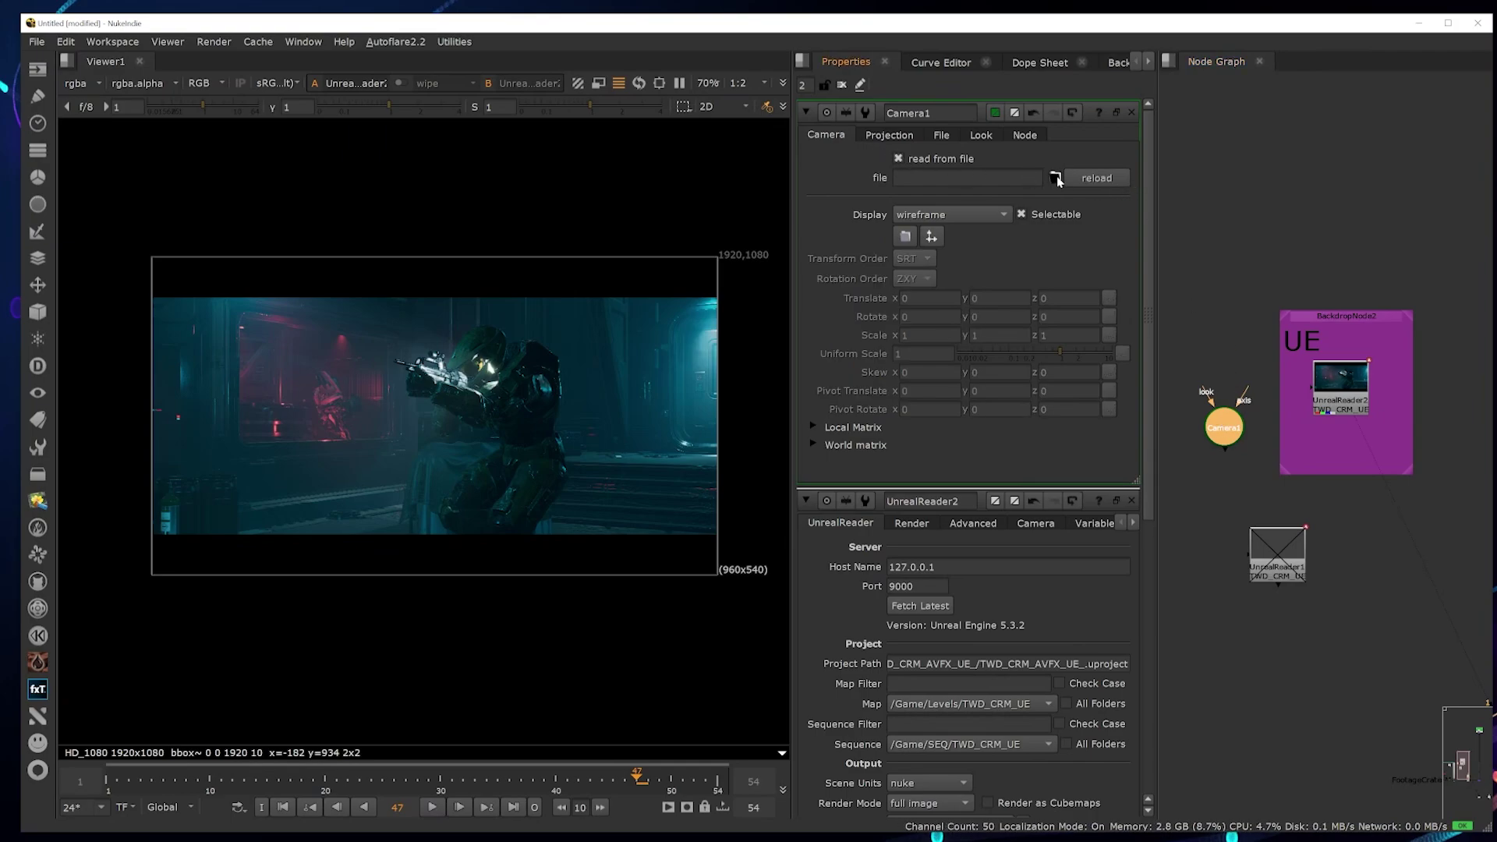
{"action": "left_click", "coordinate": [1055, 179]}
{"action": "left_click", "coordinate": [451, 287]}
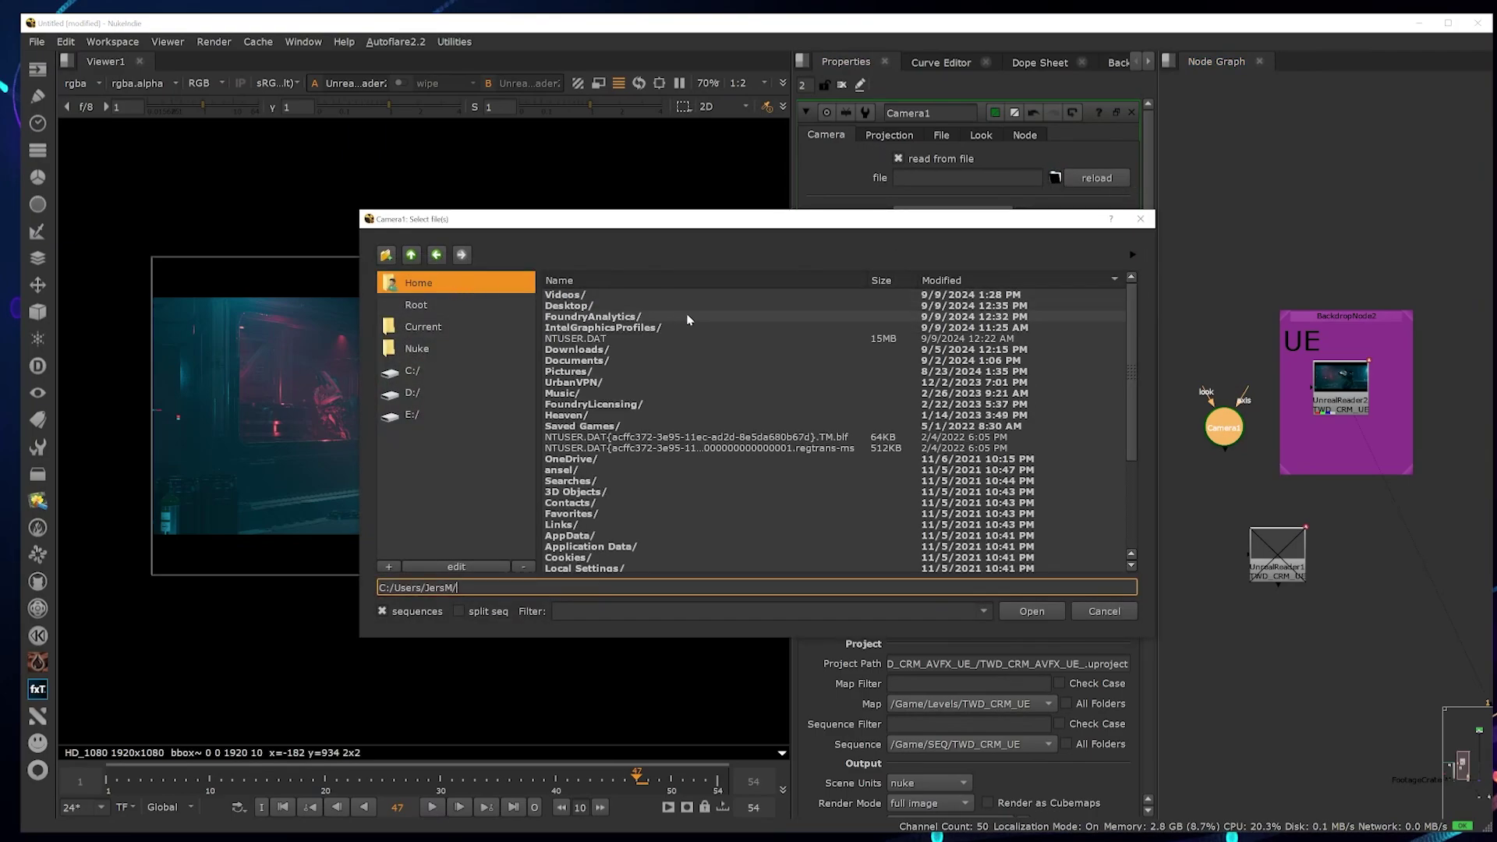
{"action": "double_click", "coordinate": [692, 305]}
{"action": "double_click", "coordinate": [586, 297]}
{"action": "double_click", "coordinate": [585, 298]}
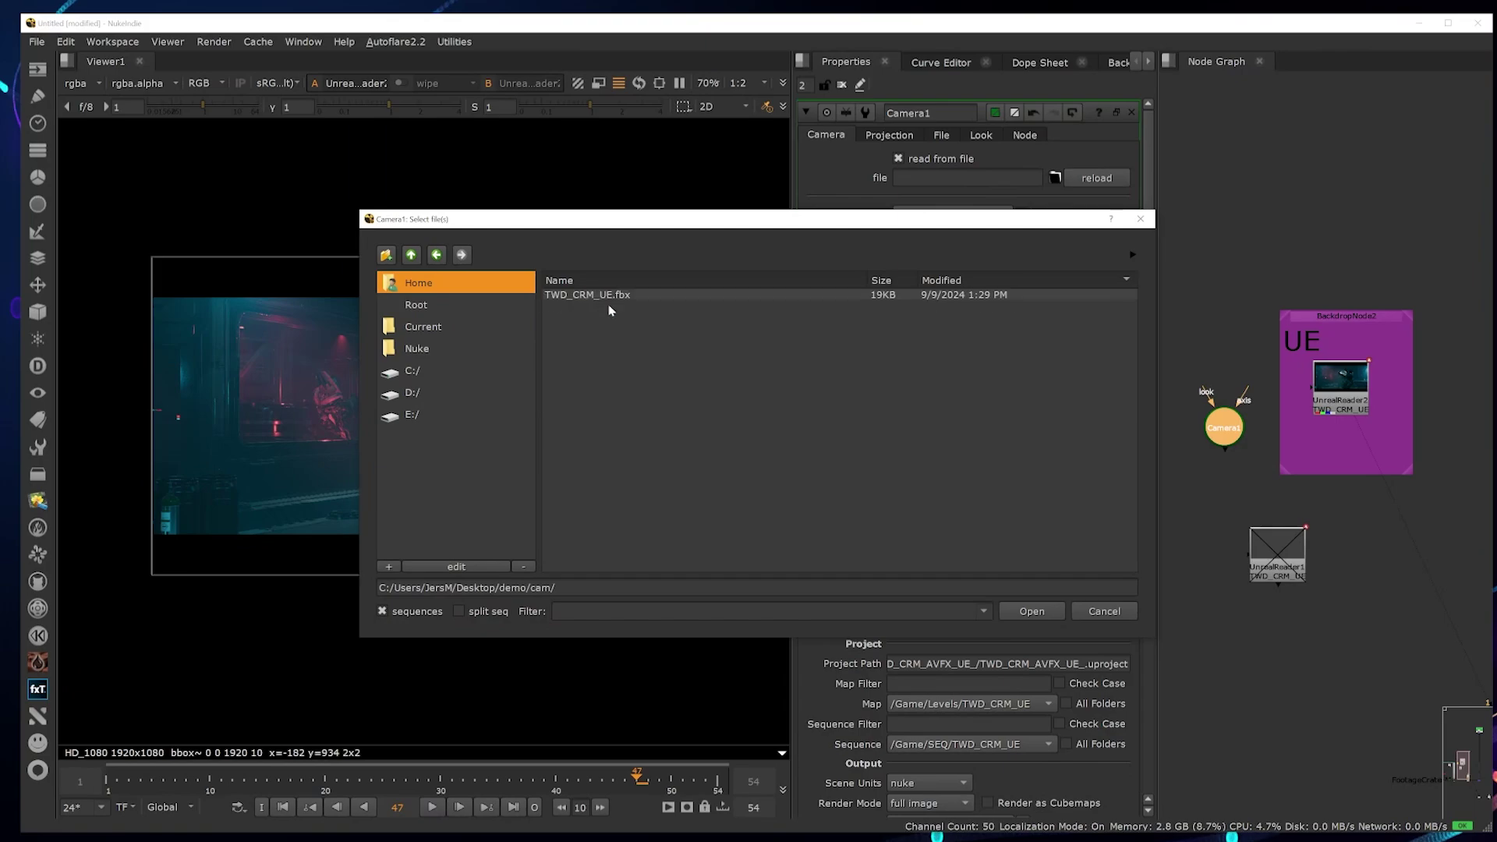
{"action": "left_click", "coordinate": [647, 298]}
{"action": "left_click", "coordinate": [1024, 611]}
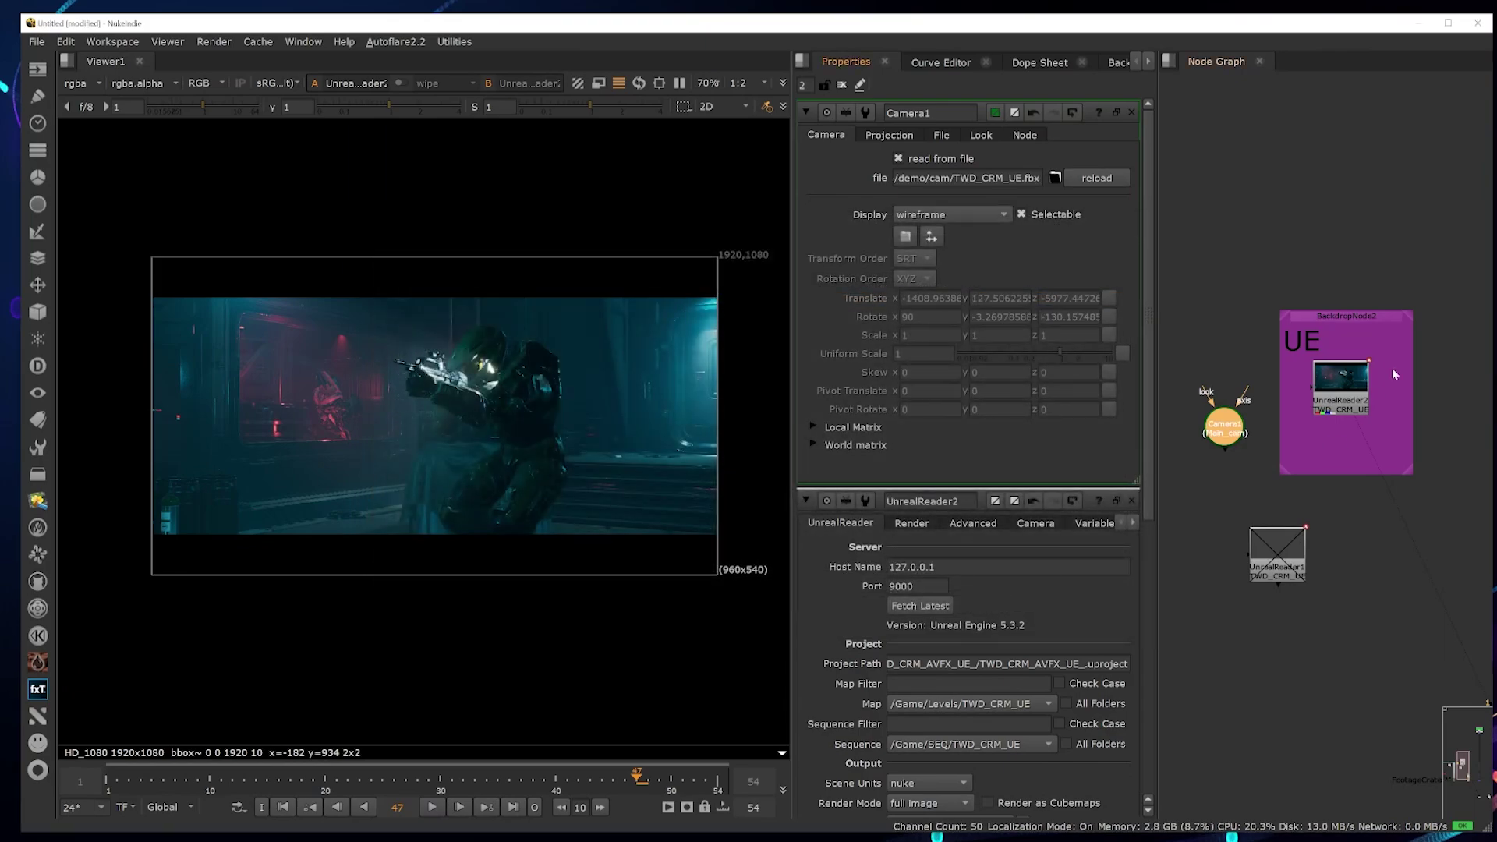
- Place the imported camera node above the UE backdrop and show it in the 3D viewer
{"action": "left_click", "coordinate": [1172, 396]}
{"action": "left_click_drag", "start_coordinate": [1228, 432], "coordinate": [1287, 200]}
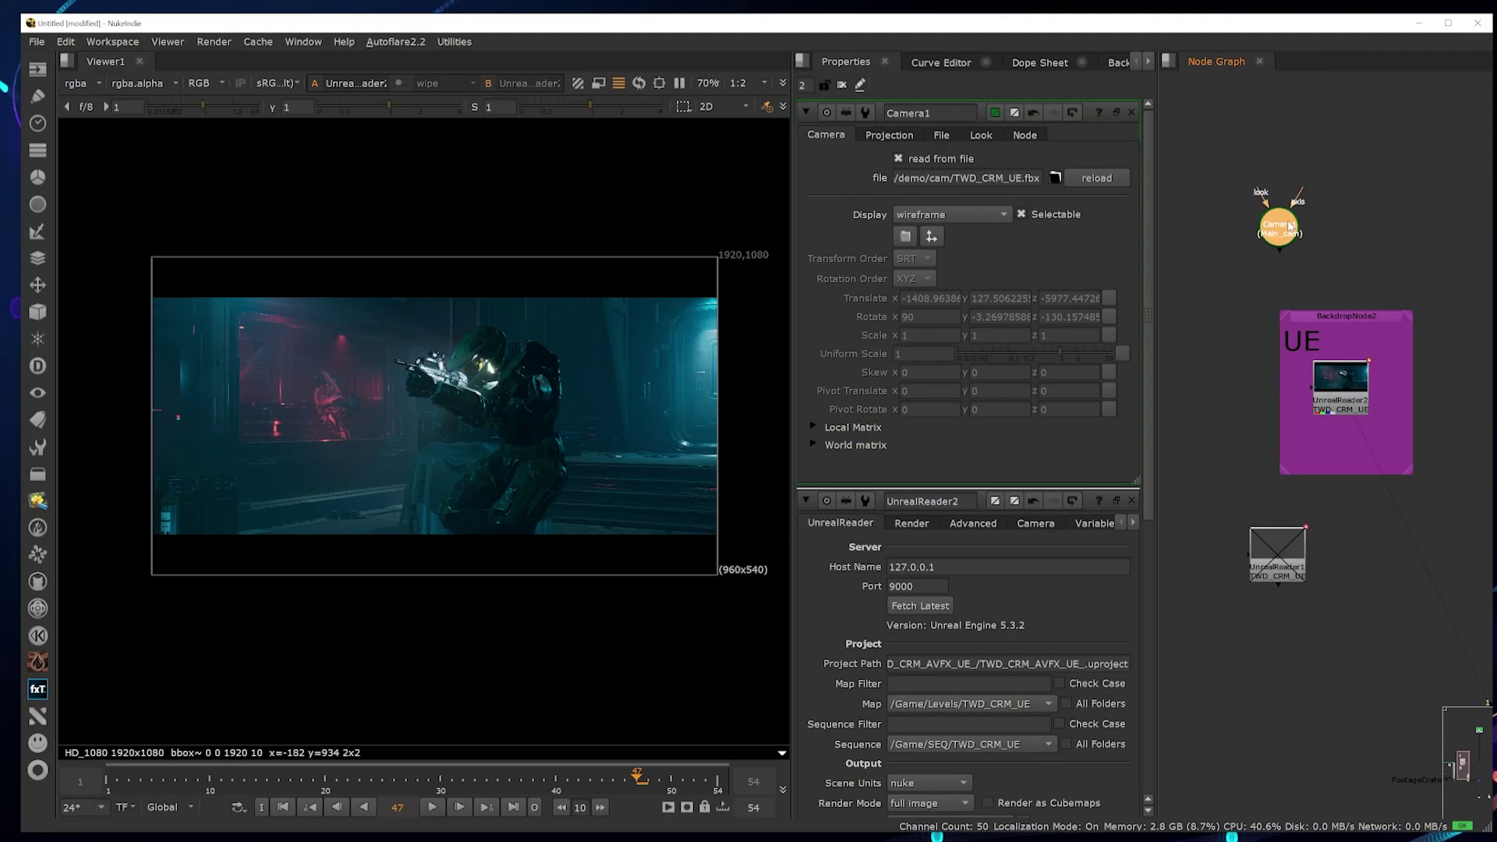
{"action": "key", "text": "1"}
{"action": "key", "text": "Tab"}
{"action": "scroll", "coordinate": [601, 367], "scroll_direction": "down", "scroll_amount": 5}
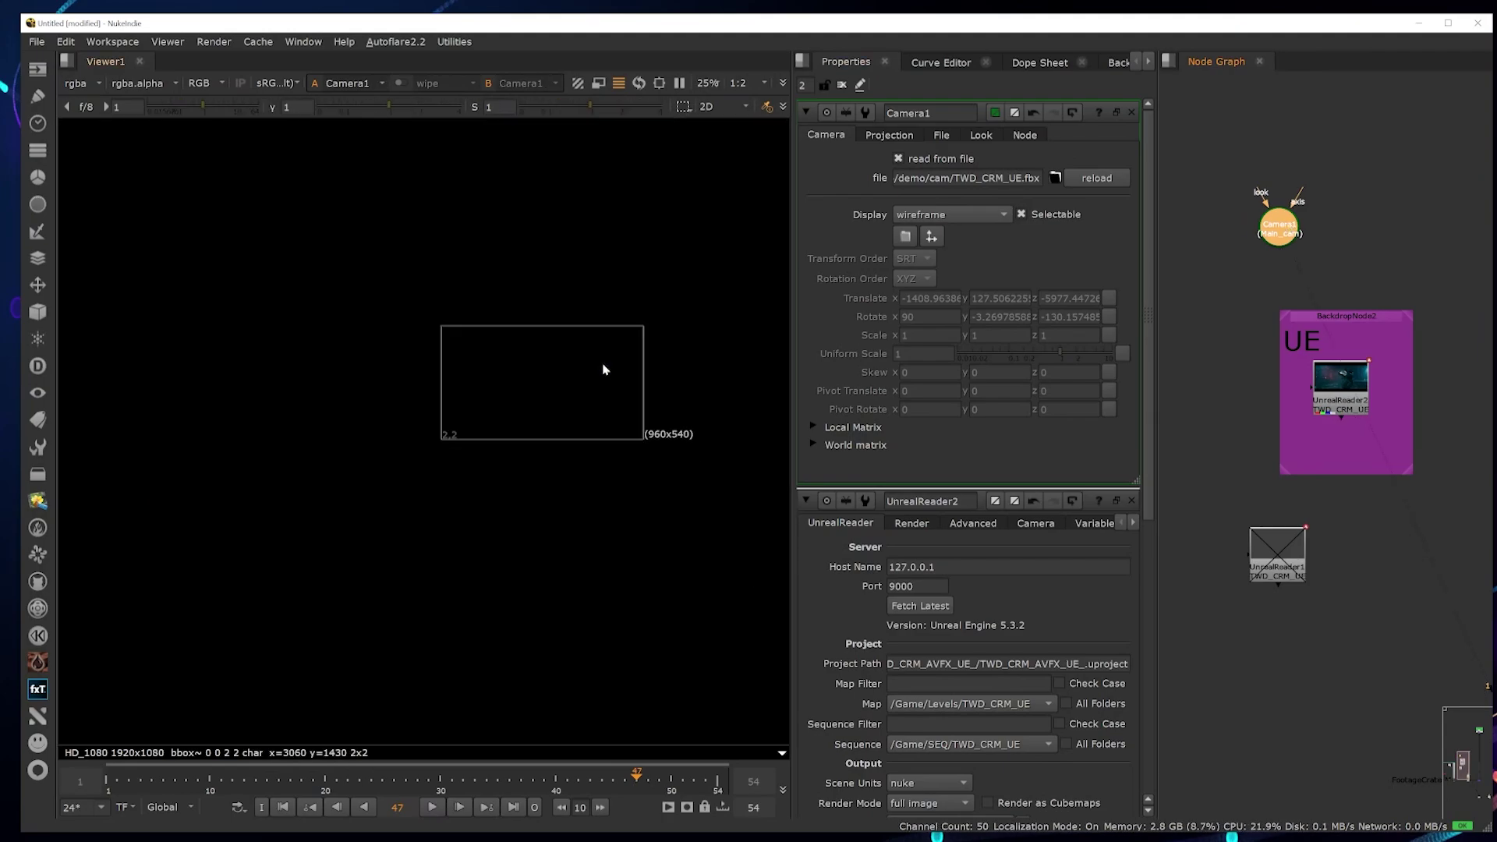
{"action": "key", "text": "Tab"}
{"action": "scroll", "coordinate": [551, 385], "scroll_direction": "down", "scroll_amount": 6}
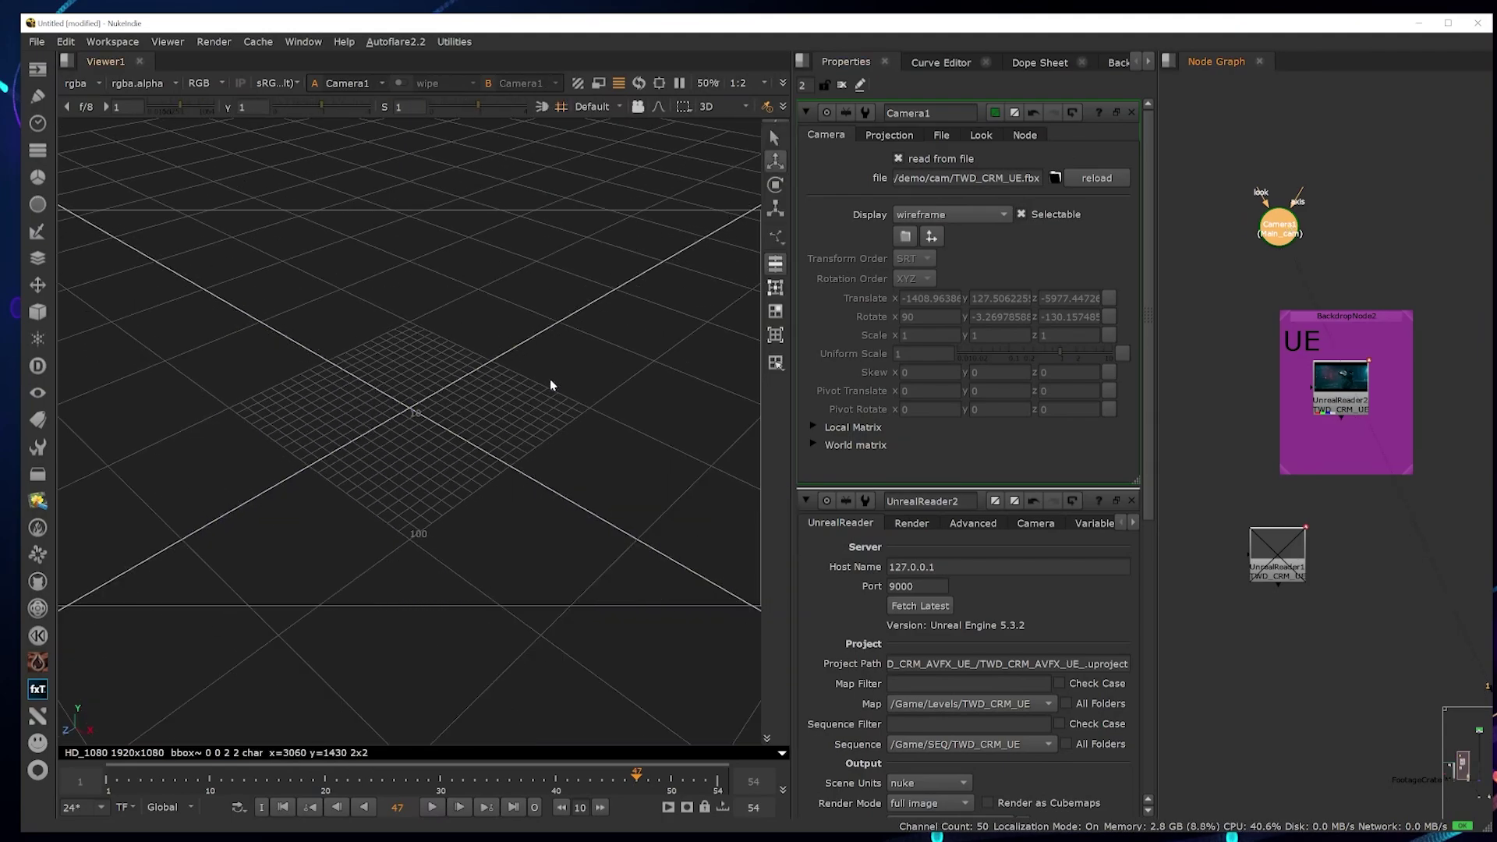
{"action": "scroll", "coordinate": [586, 340], "scroll_direction": "down", "scroll_amount": 8}
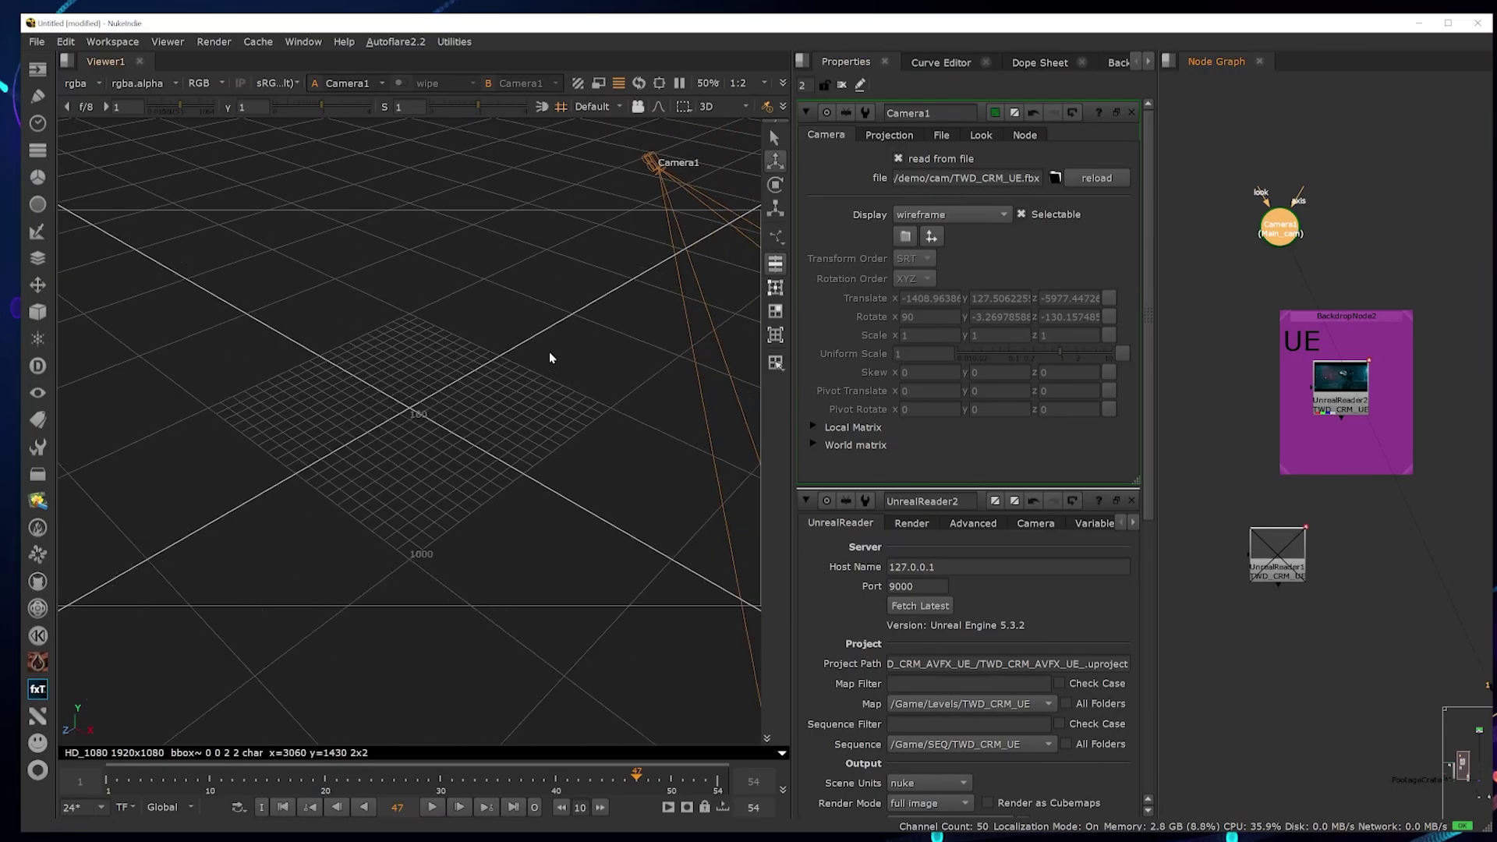
- Examine the imported camera's position and orientation relative to the ground grid in the 3D viewer
{"action": "left_click", "coordinate": [472, 322]}
{"action": "middle_click_drag", "start_coordinate": [476, 296], "coordinate": [493, 299]}
{"action": "scroll", "coordinate": [493, 304], "scroll_direction": "up", "scroll_amount": 3}
{"action": "middle_click_drag", "start_coordinate": [695, 202], "coordinate": [494, 351]}
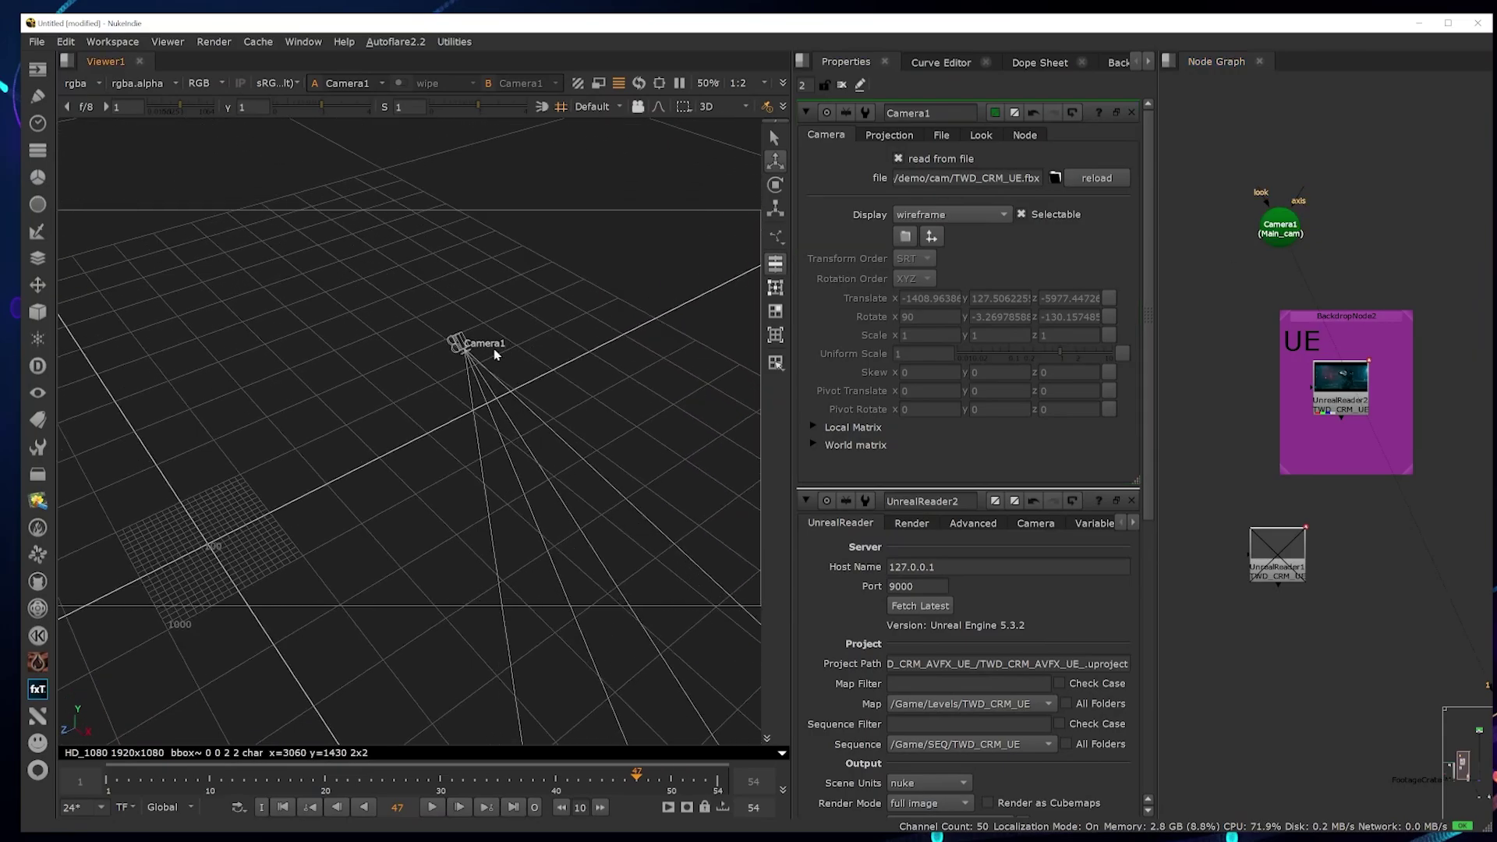
{"action": "left_click_drag", "start_coordinate": [494, 351], "coordinate": [237, 268], "text": "ctrl"}
{"action": "middle_click_drag", "start_coordinate": [585, 377], "coordinate": [287, 284]}
{"action": "left_click_drag", "start_coordinate": [613, 394], "coordinate": [289, 449], "text": "ctrl"}
{"action": "scroll", "coordinate": [450, 435], "scroll_direction": "up", "scroll_amount": 1}
{"action": "middle_click_drag", "start_coordinate": [473, 367], "coordinate": [465, 329]}
{"action": "left_click_drag", "start_coordinate": [464, 334], "coordinate": [600, 292], "text": "ctrl"}
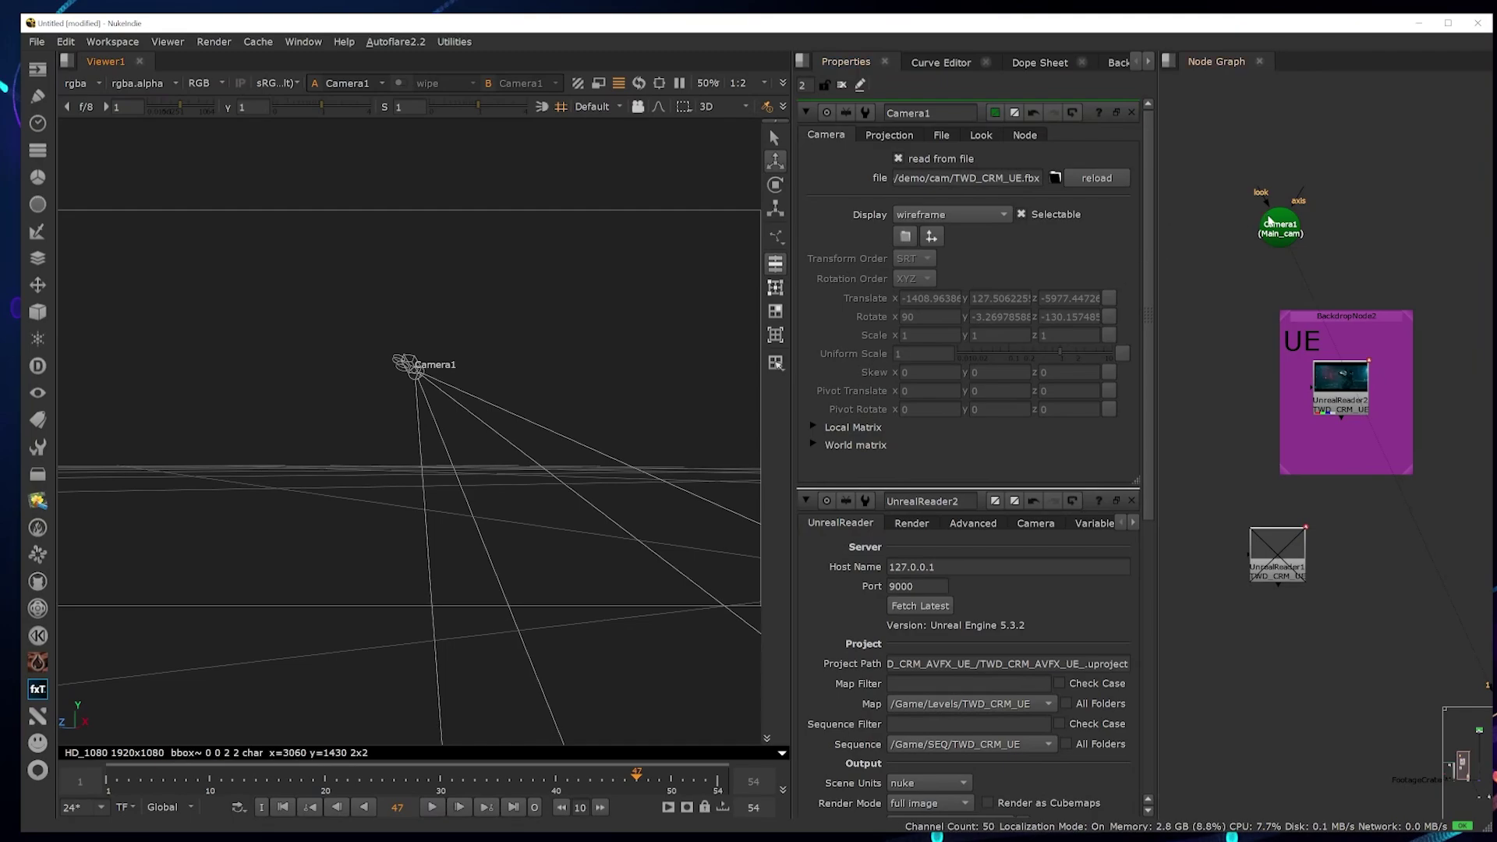
- Add an Axis node, connect its axis input to the imported camera, and review its transform settings
{"action": "key", "text": "Tab"}
{"action": "type", "text": "axi"}
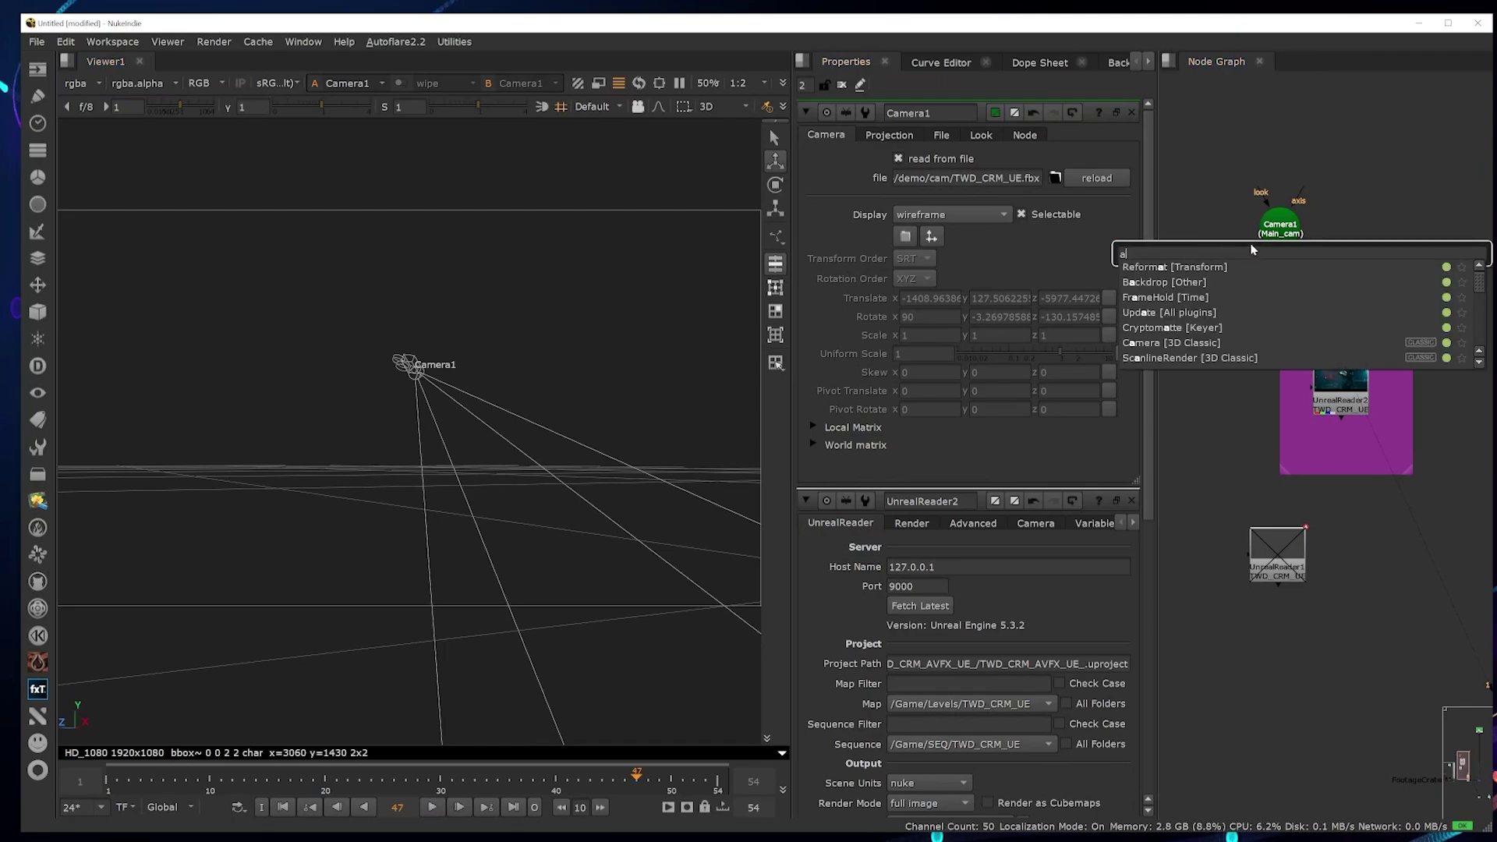
{"action": "key", "text": "Return"}
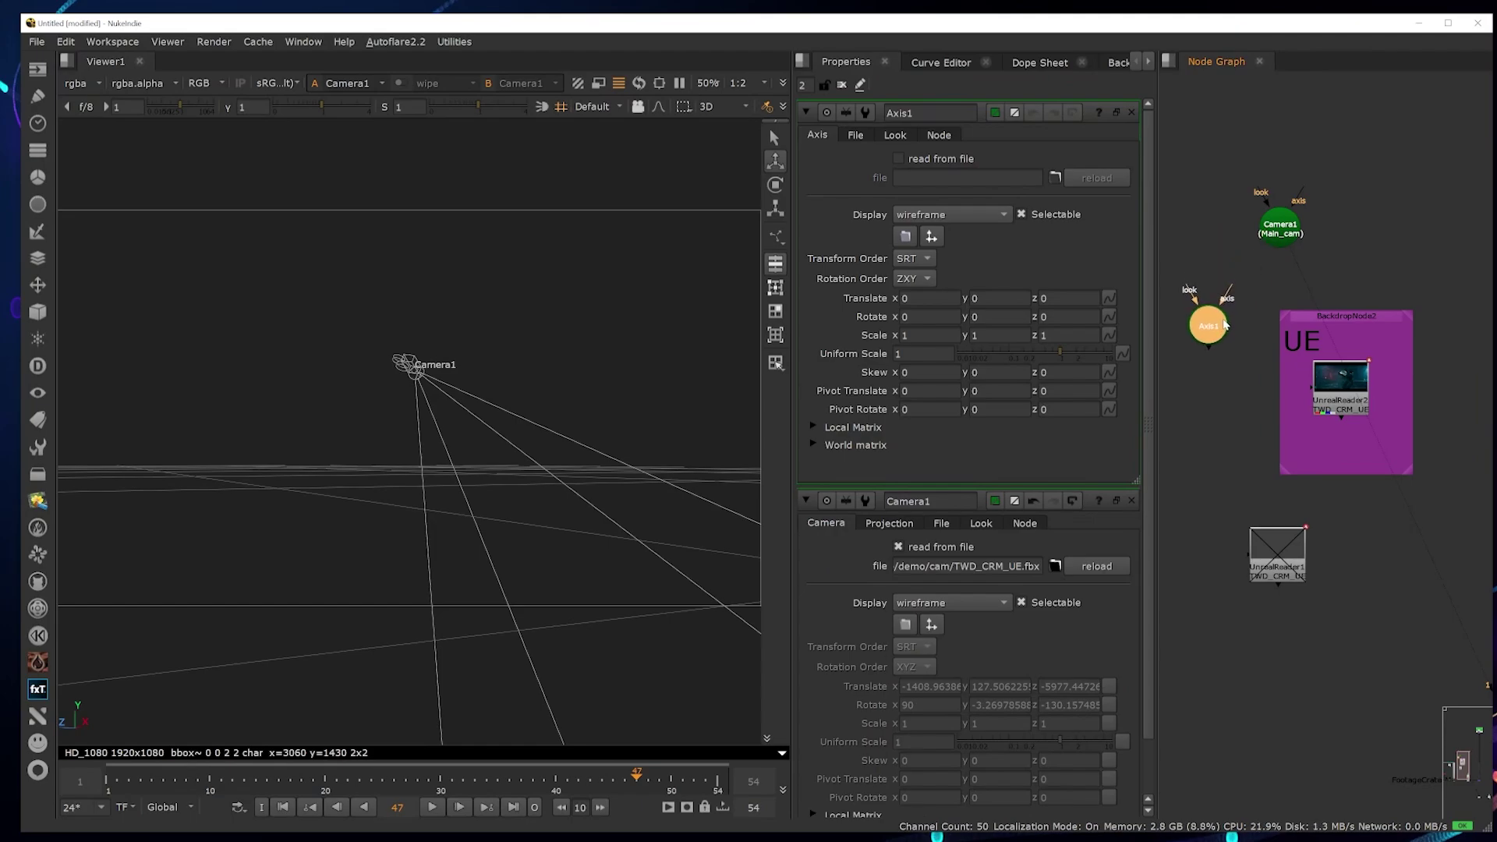
{"action": "left_click_drag", "start_coordinate": [1225, 283], "coordinate": [1273, 238]}
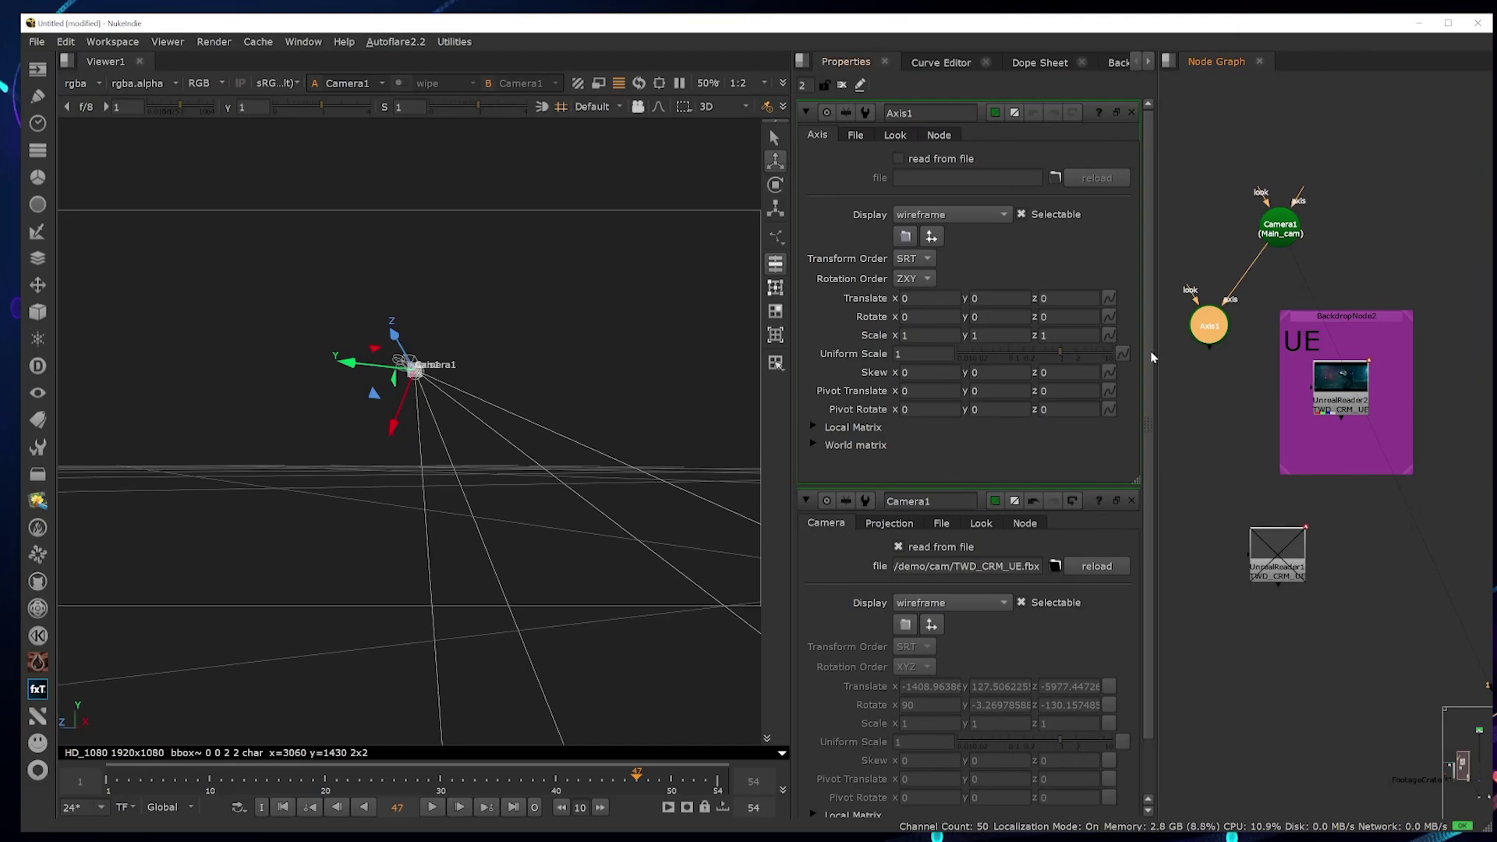
{"action": "left_click", "coordinate": [1004, 318]}
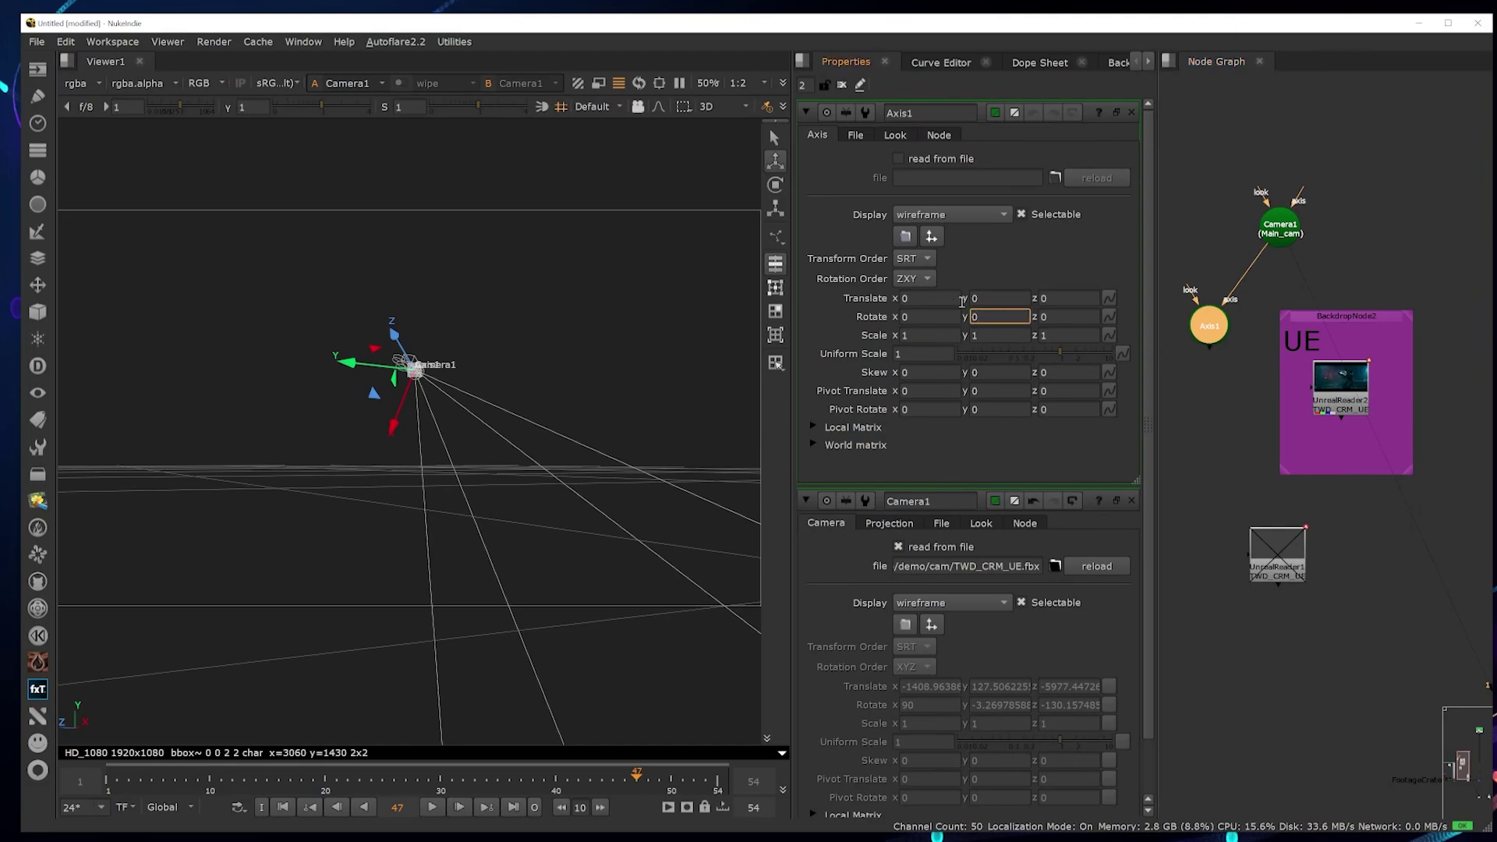
{"action": "scroll", "coordinate": [862, 745], "scroll_direction": "down", "scroll_amount": 2}
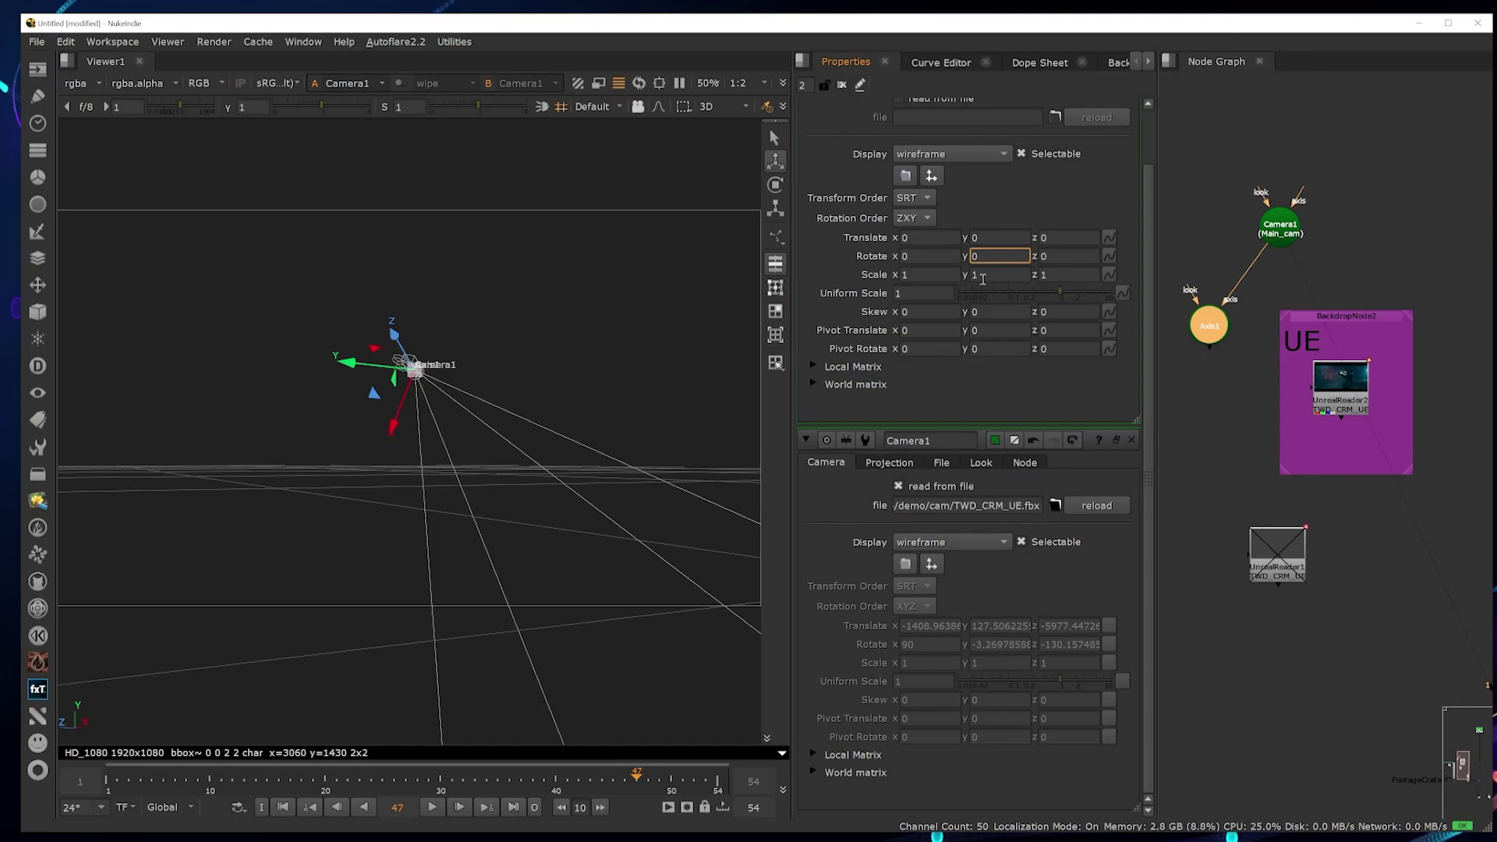
- Close all open node properties and delete the imported Camera node together with the Axis node
{"action": "key", "text": "ctrl+shift+a"}
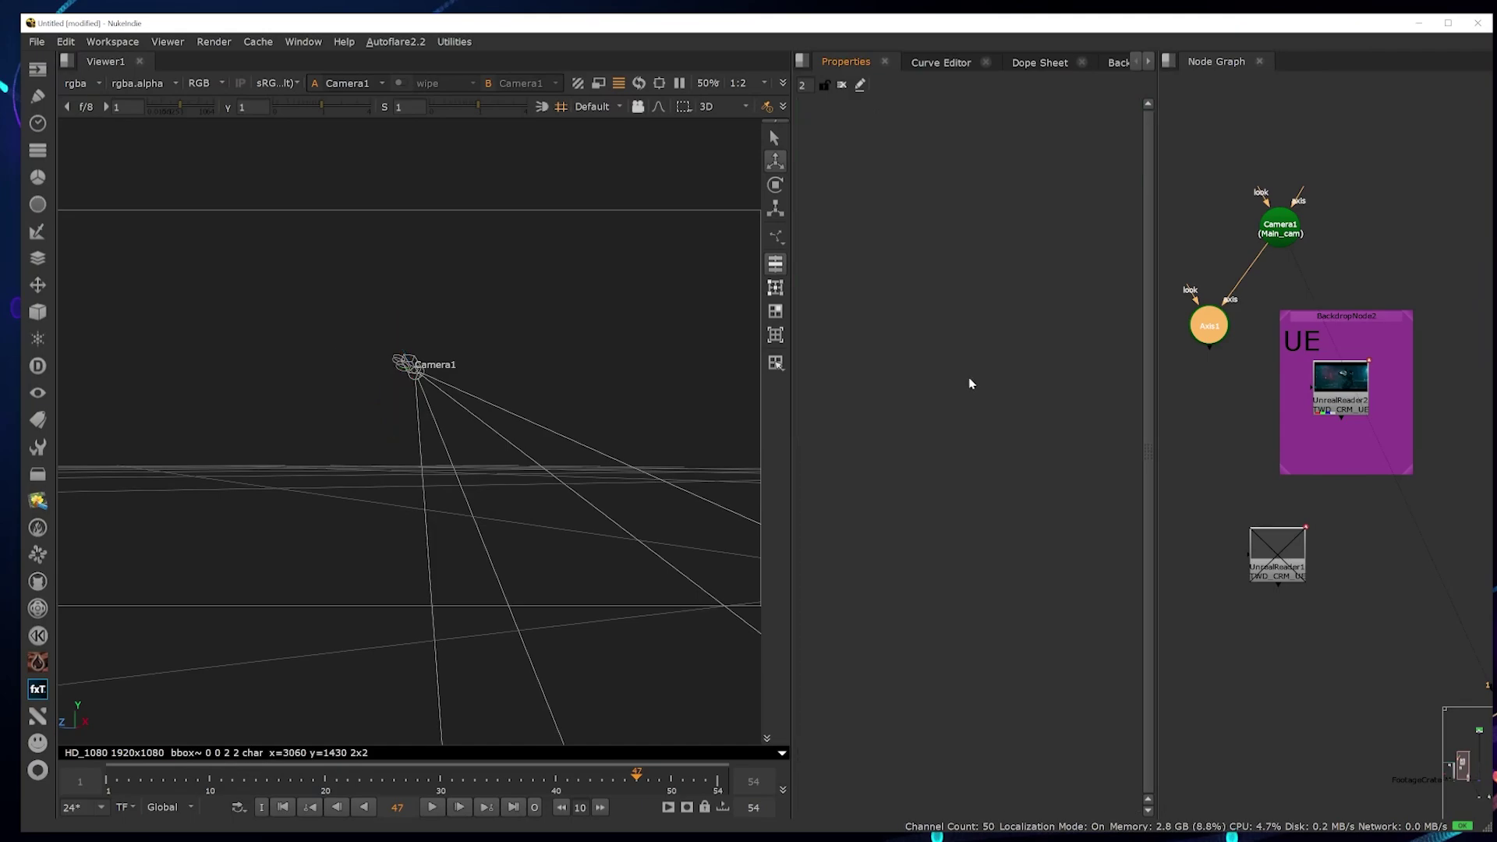
{"action": "left_click_drag", "start_coordinate": [1207, 328], "coordinate": [1356, 199]}
{"action": "left_click_drag", "start_coordinate": [1414, 268], "coordinate": [1200, 159]}
{"action": "key", "text": "Delete"}
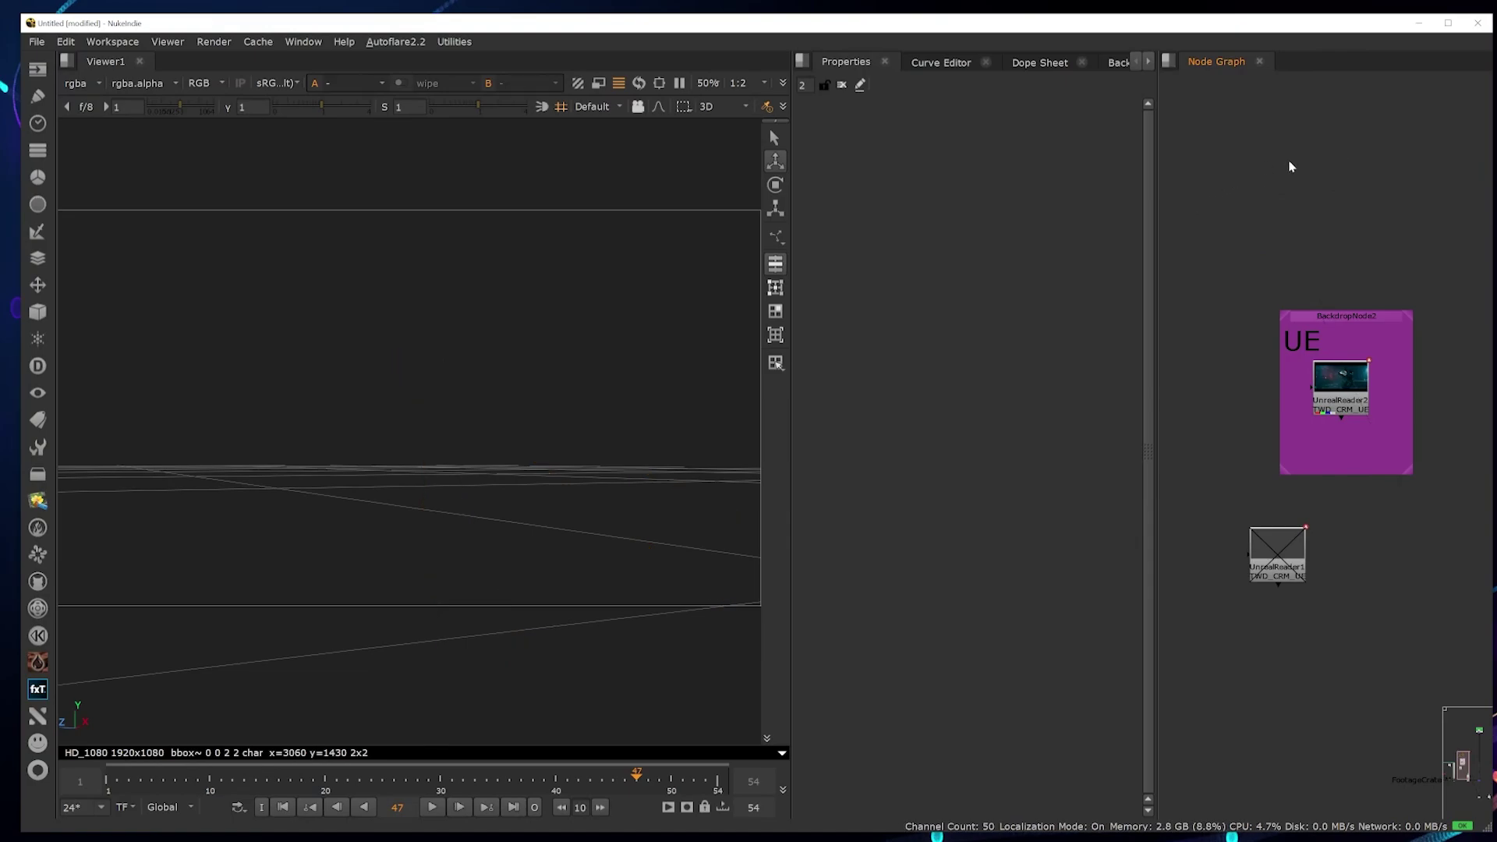
- View UnrealReader2, open its camera data and create a camera node from it without linking the output
{"action": "left_click", "coordinate": [1348, 400]}
{"action": "key", "text": "1"}
{"action": "double_click", "coordinate": [1347, 400]}
{"action": "left_click", "coordinate": [1031, 136]}
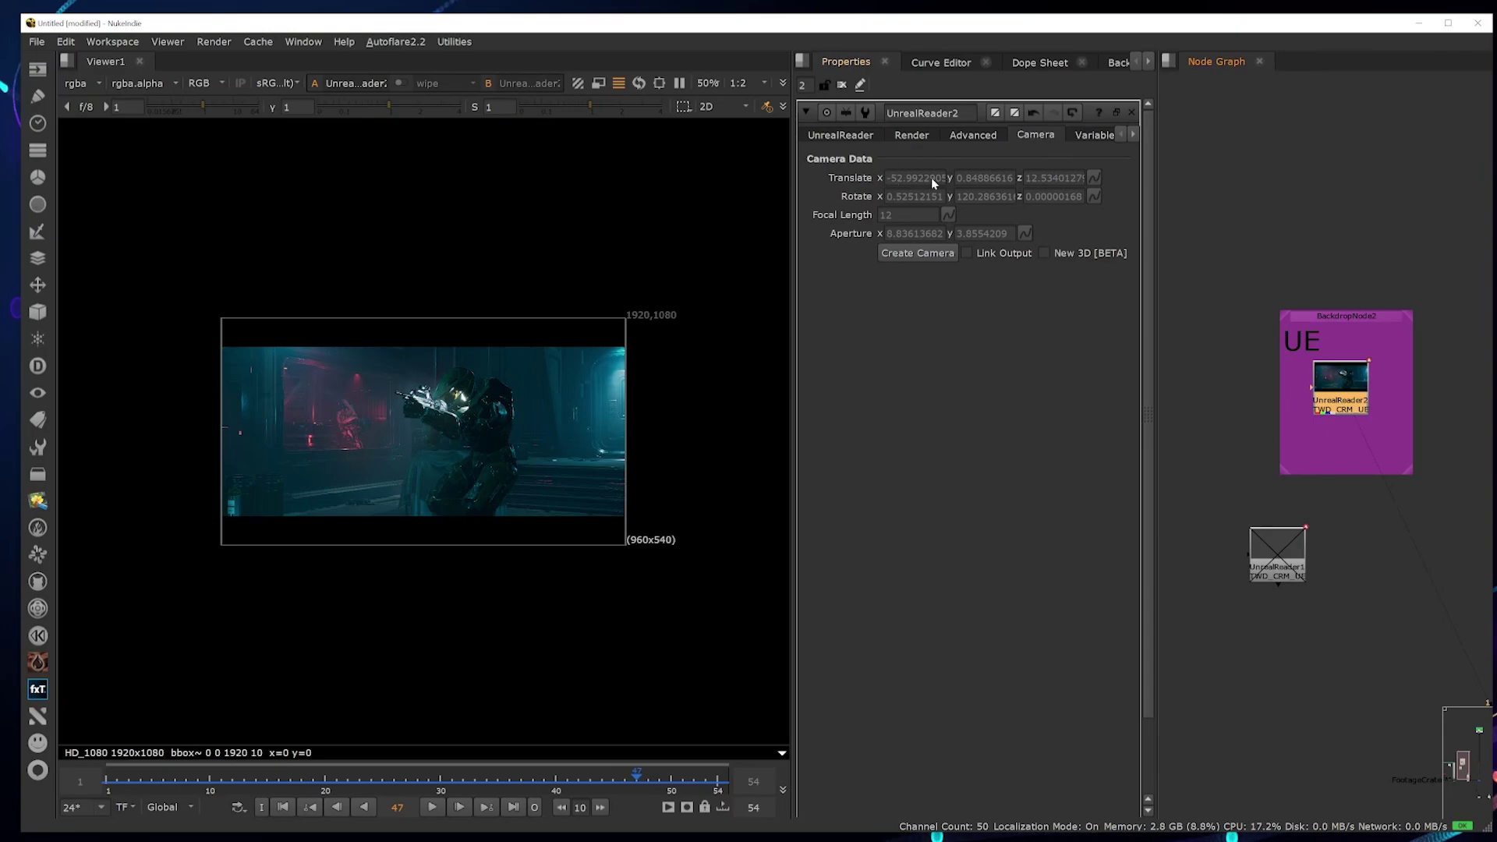
{"action": "left_click", "coordinate": [918, 253]}
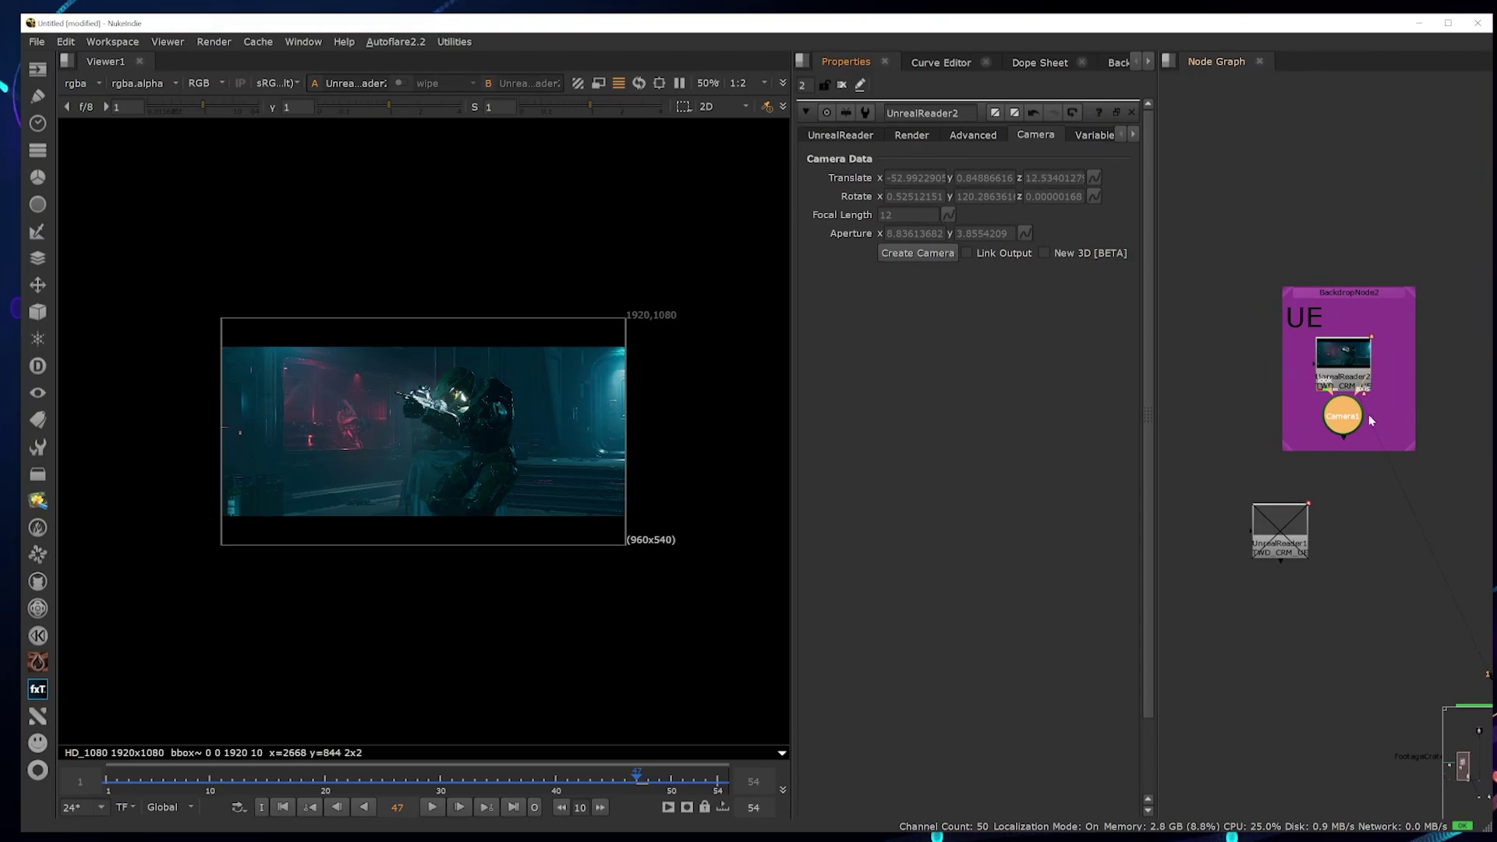
- Move the created camera node out of the UE backdrop into empty space and open its properties
{"action": "left_click_drag", "start_coordinate": [1343, 421], "coordinate": [1250, 360]}
{"action": "double_click", "coordinate": [1273, 388]}
{"action": "scroll", "coordinate": [1214, 369], "scroll_direction": "down", "scroll_amount": 3}
{"action": "middle_click_drag", "start_coordinate": [1214, 369], "coordinate": [1270, 406]}
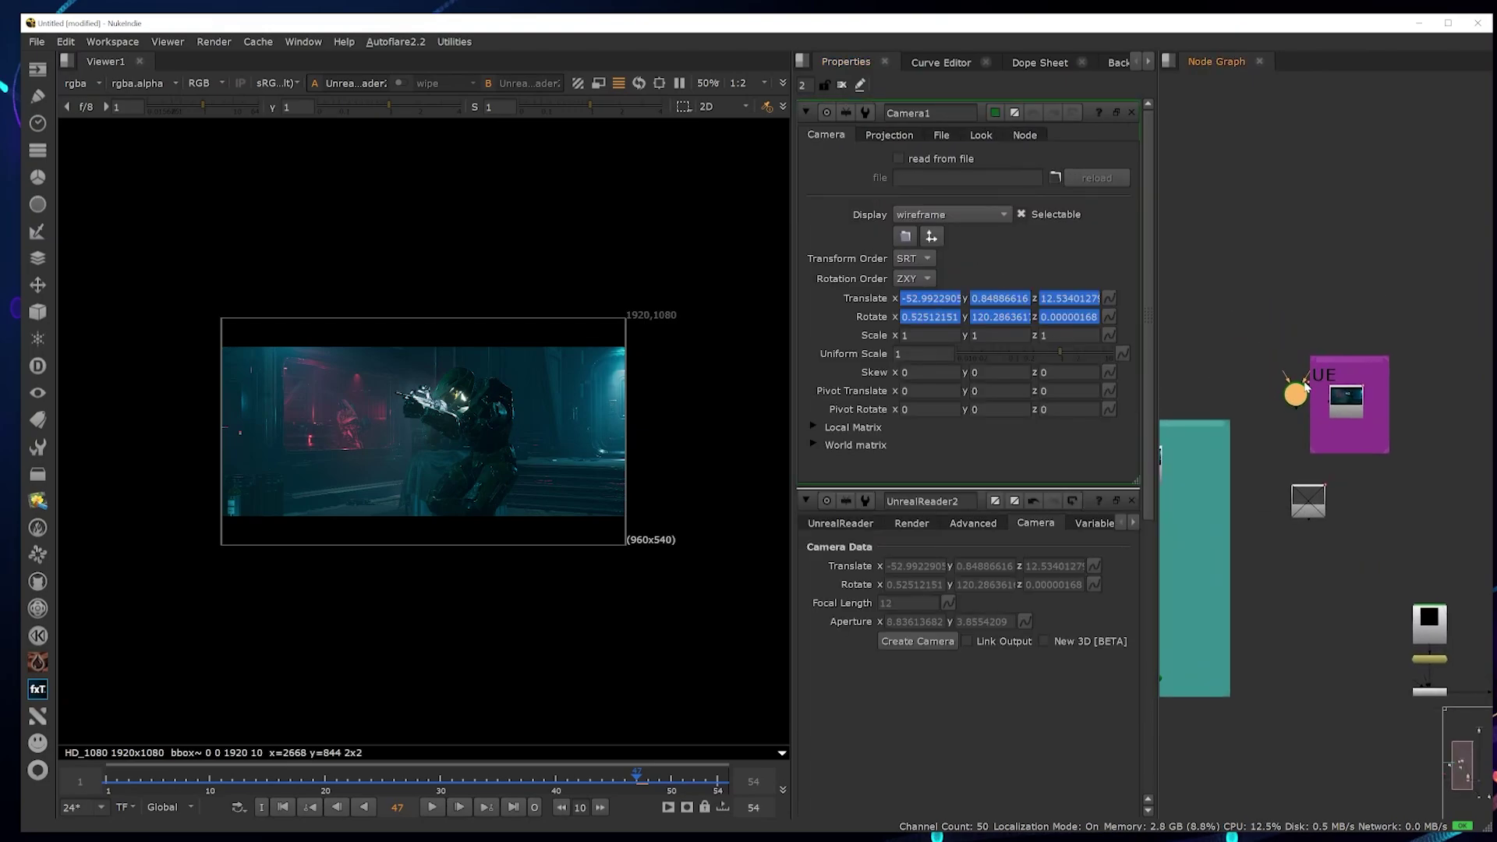
{"action": "left_click_drag", "start_coordinate": [1299, 389], "coordinate": [1284, 333]}
{"action": "scroll", "coordinate": [1275, 337], "scroll_direction": "up", "scroll_amount": 3}
- Frame the created camera in the 3D viewer and play the timeline to check its animation
{"action": "key", "text": "Tab"}
{"action": "key", "text": "Escape"}
{"action": "key", "text": "Escape"}
{"action": "key", "text": "Tab"}
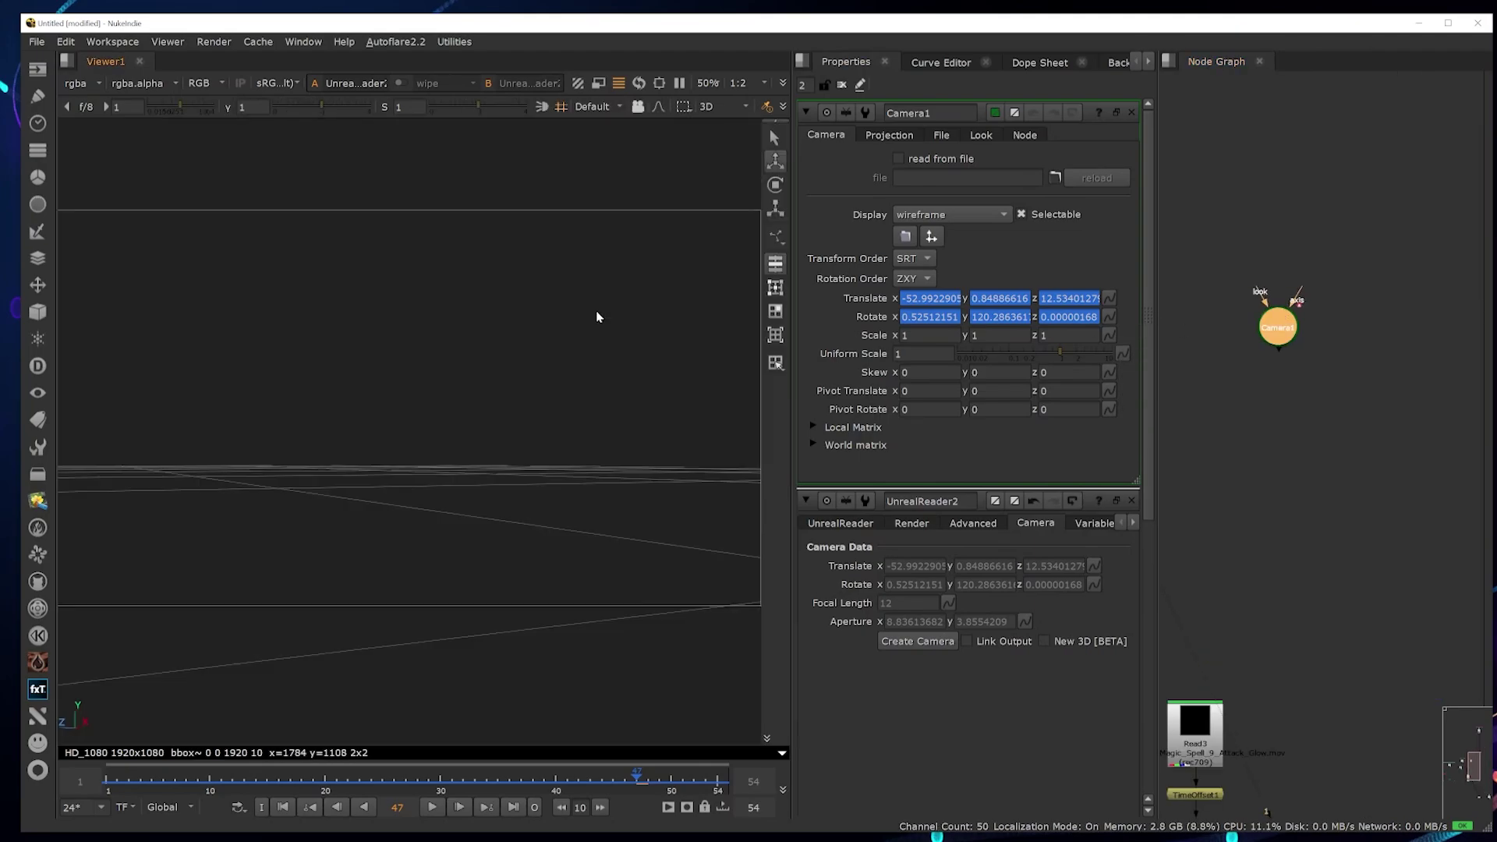
{"action": "key", "text": "f"}
{"action": "left_click_drag", "start_coordinate": [621, 457], "coordinate": [351, 516], "text": "ctrl"}
{"action": "scroll", "coordinate": [351, 516], "scroll_direction": "down", "scroll_amount": 3}
{"action": "left_click", "coordinate": [434, 807]}
{"action": "left_click", "coordinate": [434, 807]}
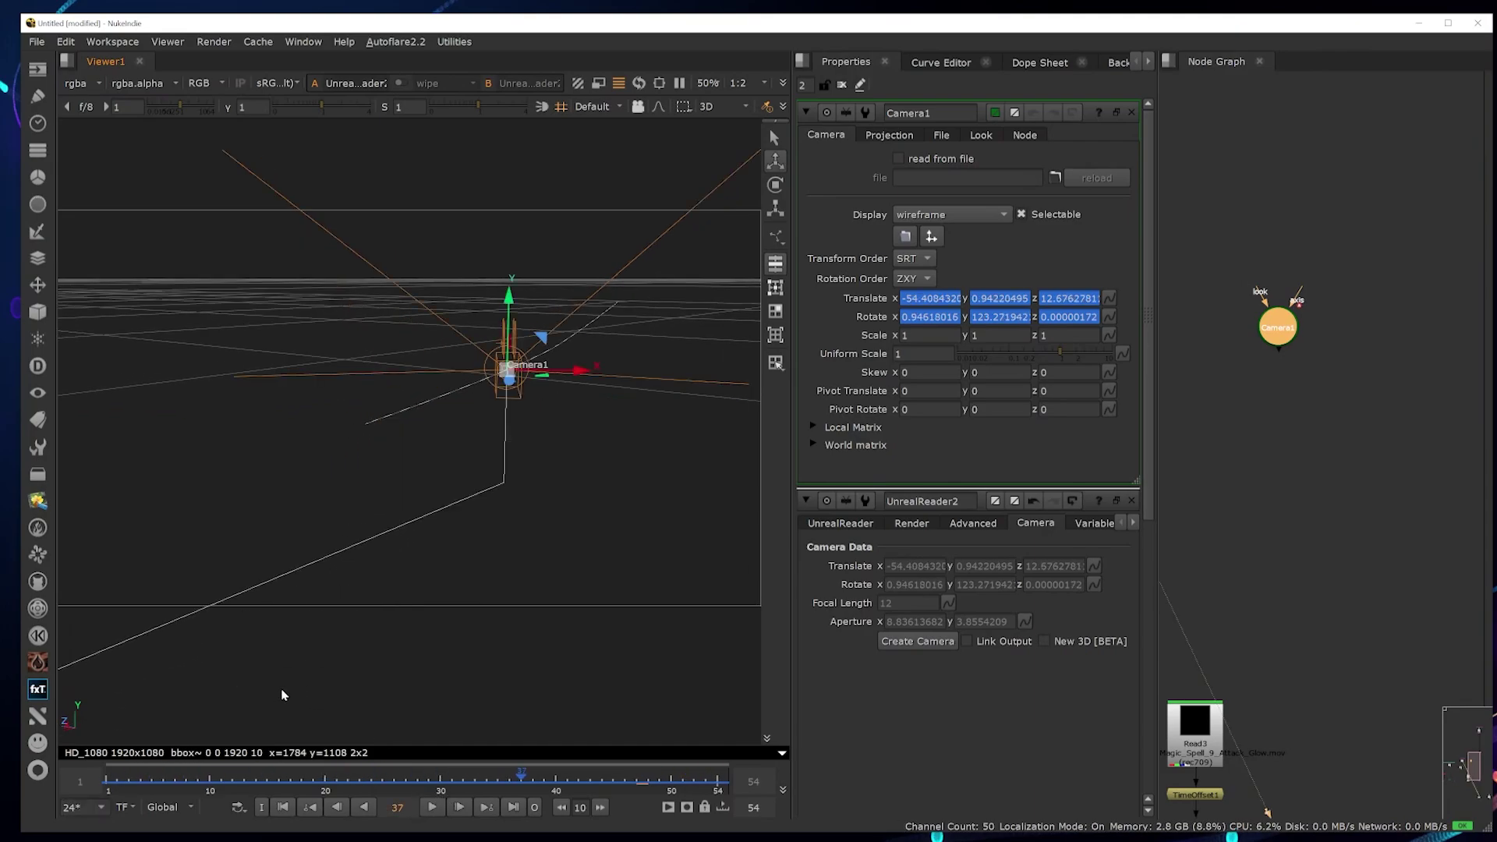
- Scrub the timeline to frames 18 and 29 to examine the camera's movement in the 3D viewer
{"action": "left_click", "coordinate": [300, 781]}
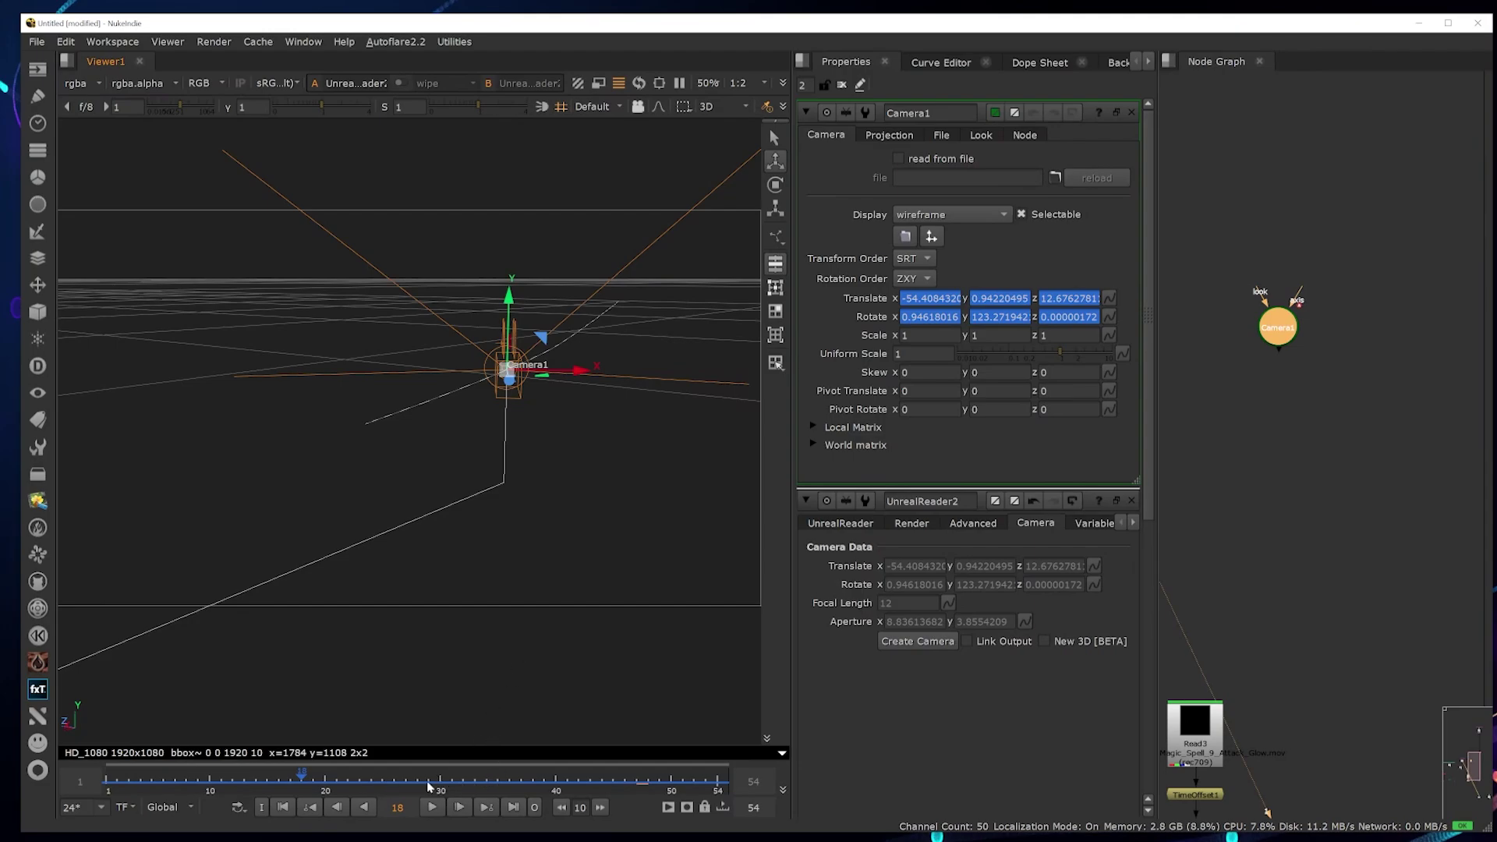
{"action": "left_click", "coordinate": [429, 785]}
{"action": "scroll", "coordinate": [1318, 369], "scroll_direction": "down", "scroll_amount": 1}
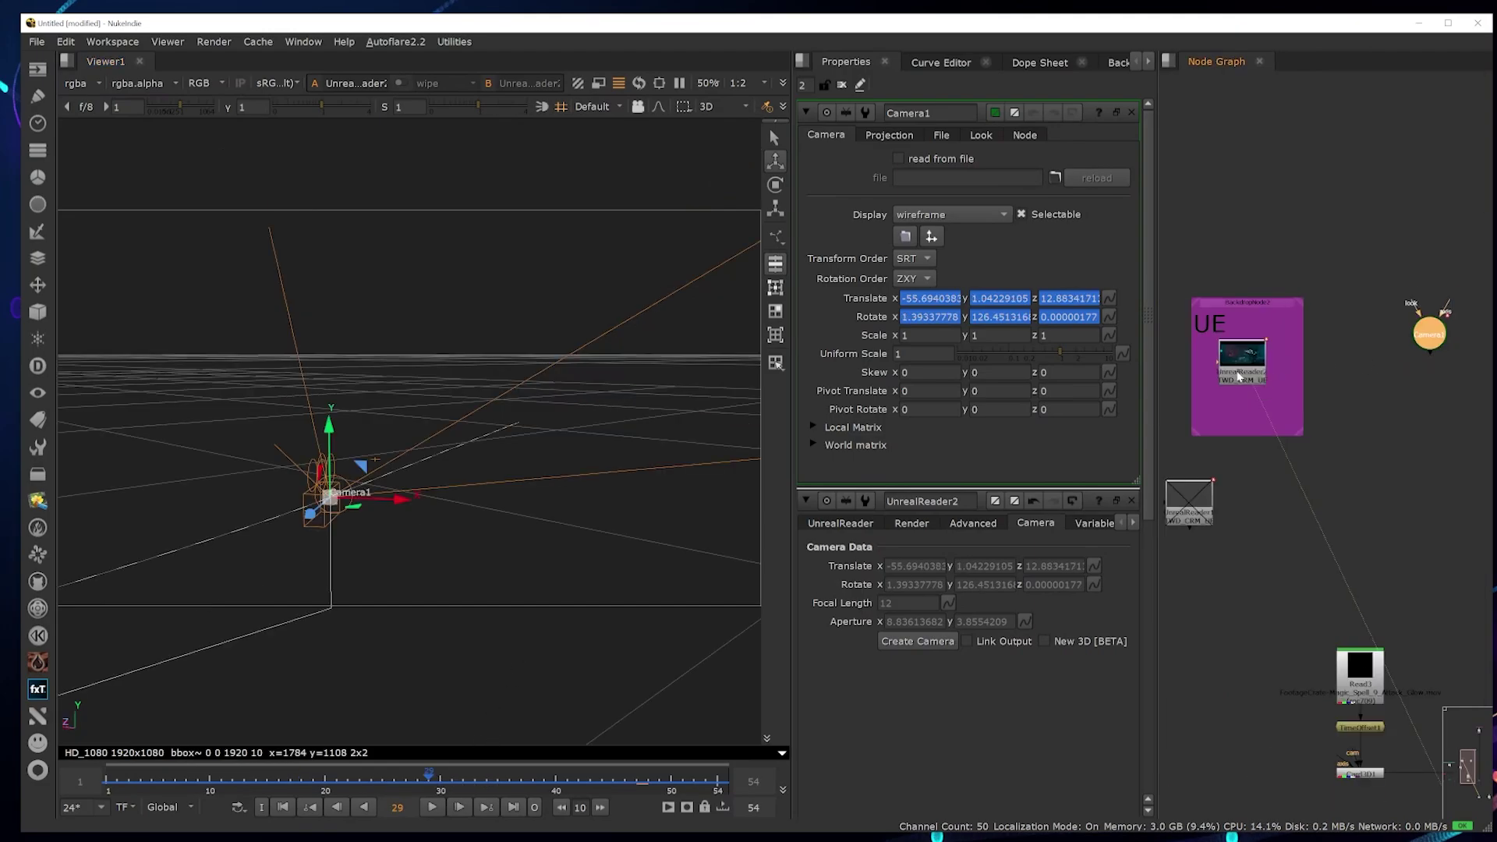
- Enable the WorldDepth, WorldNormal, WorldPosition, Velocity and SceneDepth render passes on UnrealReader2
{"action": "left_click", "coordinate": [1241, 374]}
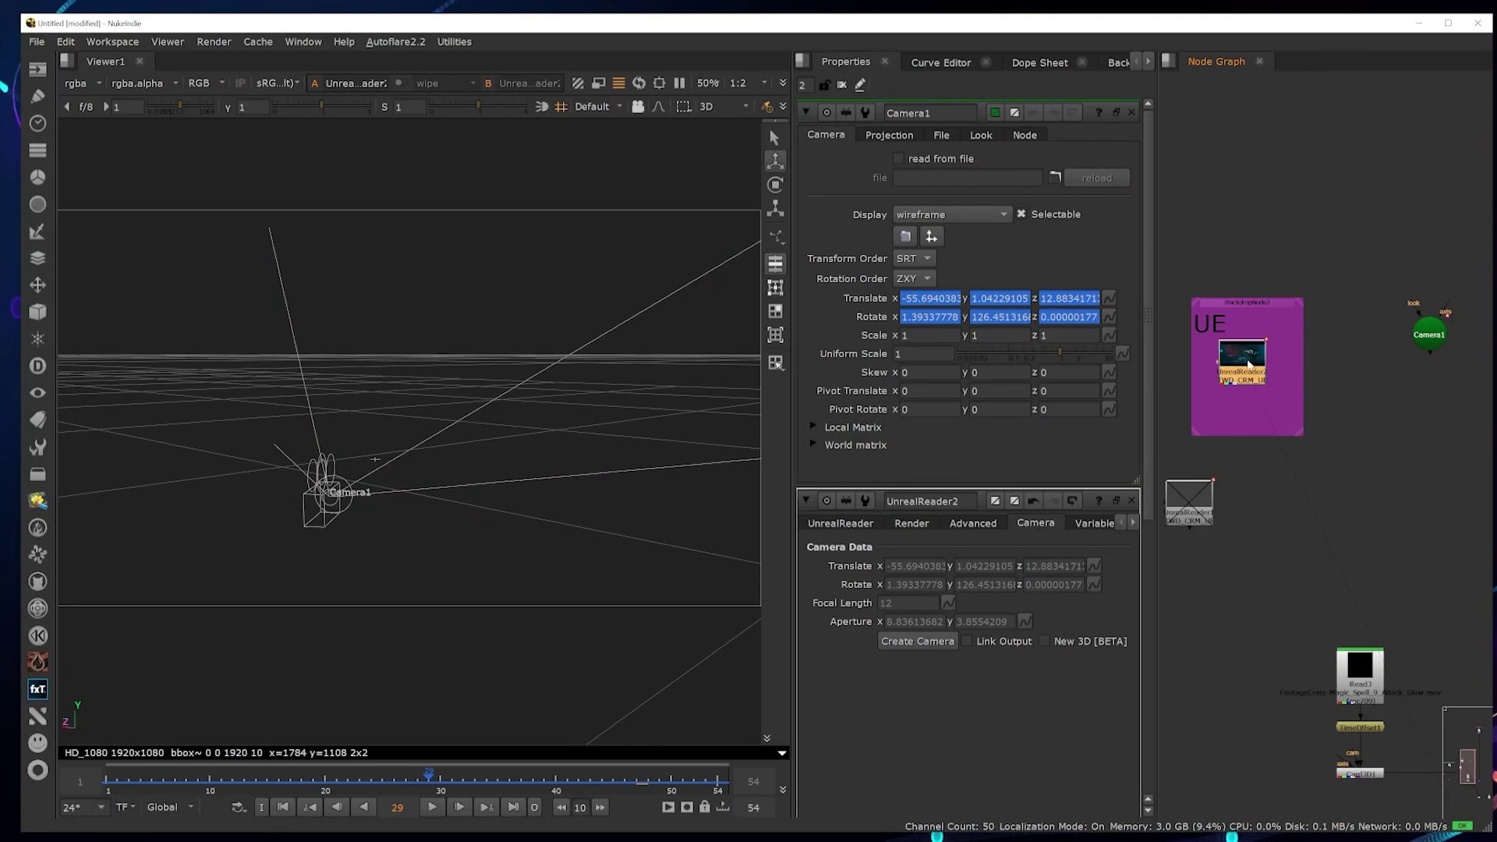
{"action": "double_click", "coordinate": [1254, 368]}
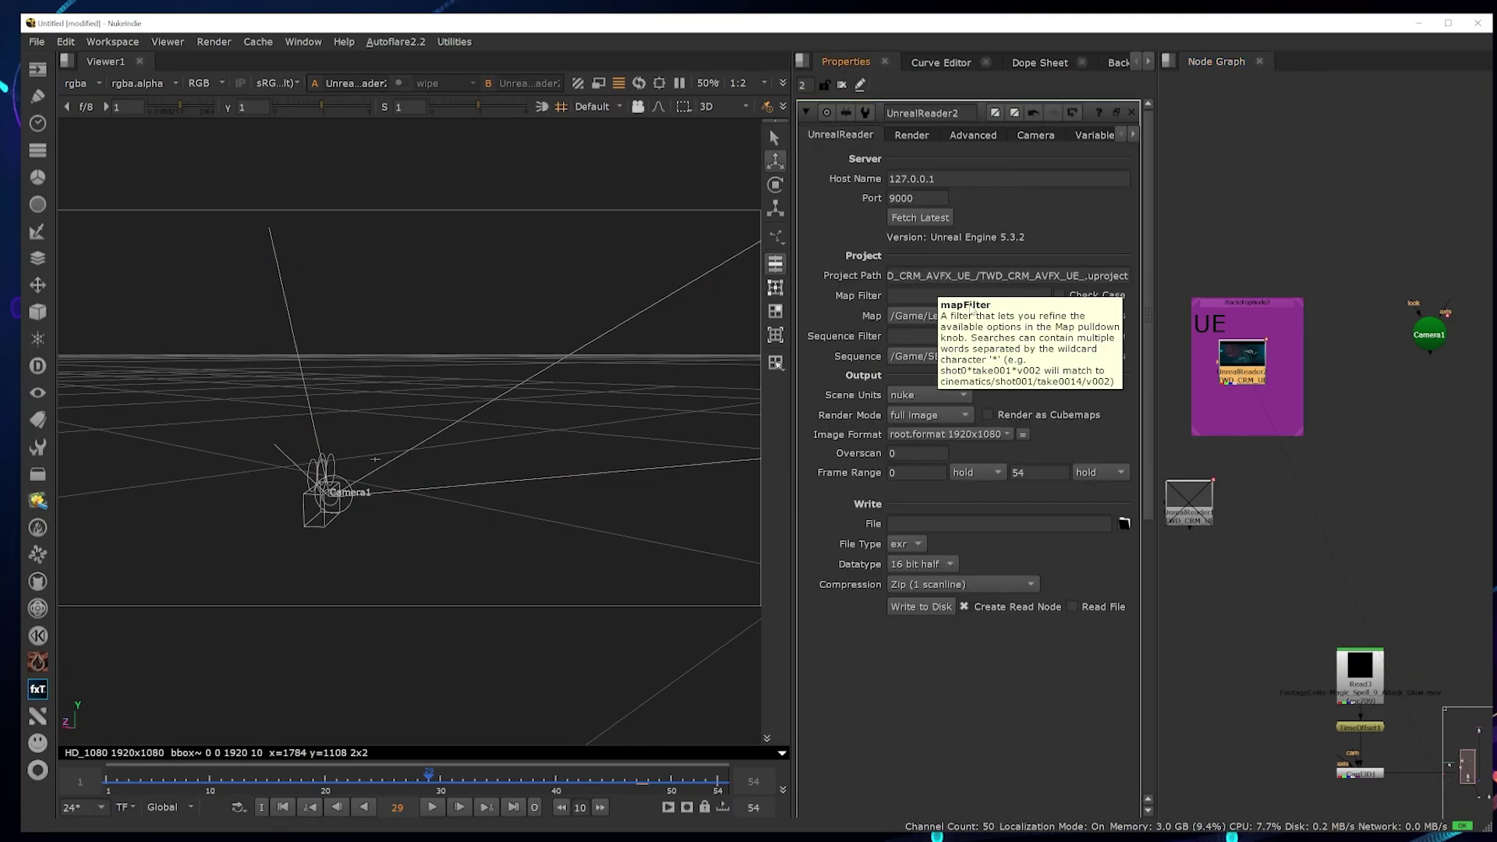
{"action": "left_click", "coordinate": [908, 138]}
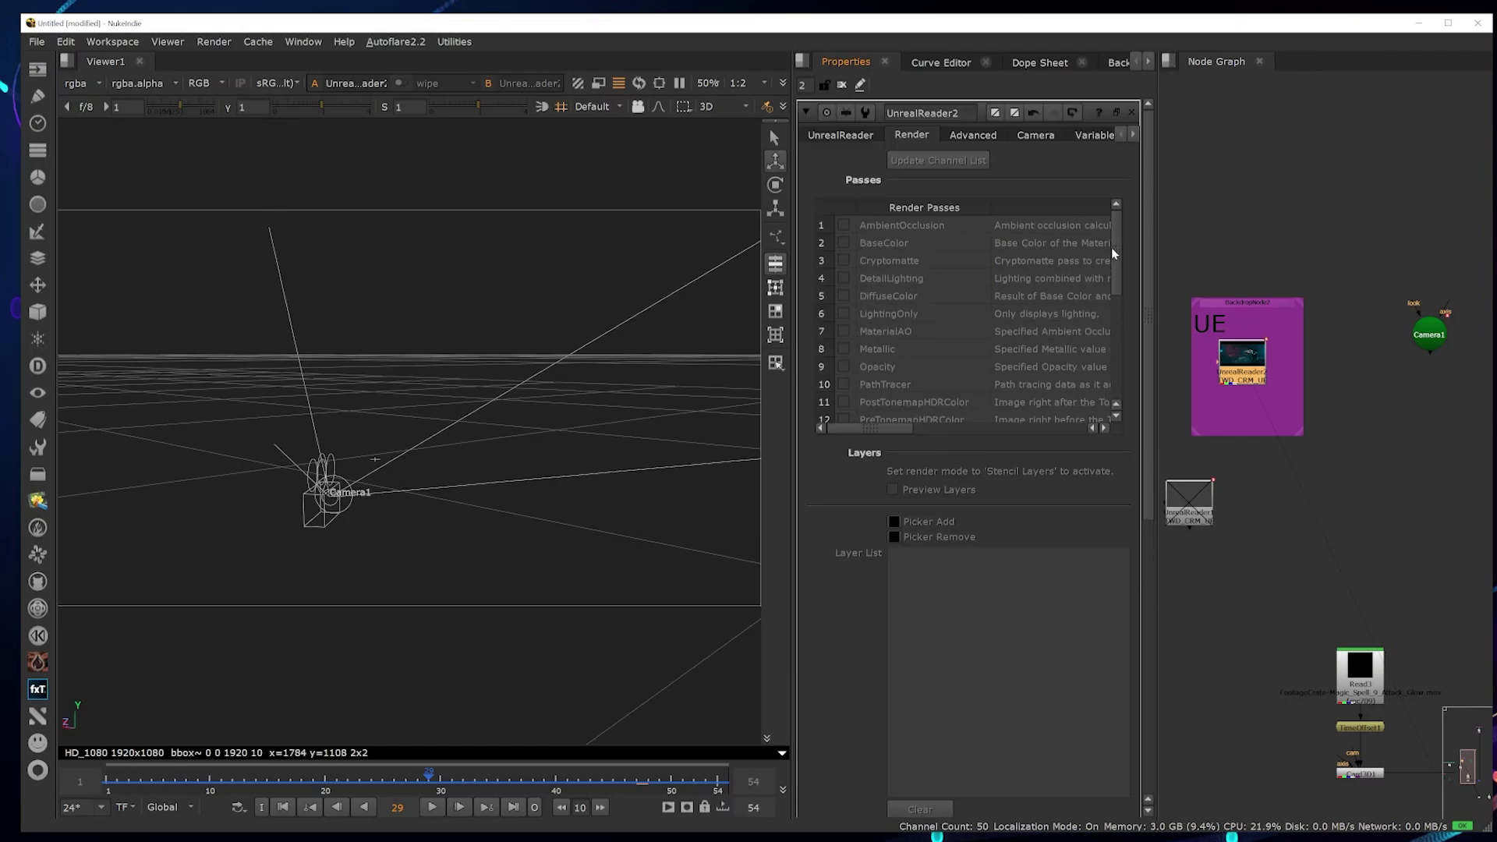
{"action": "mouse_move", "coordinate": [1115, 248]}
{"action": "left_mouse_down"}
{"action": "mouse_move", "coordinate": [1126, 374]}
{"action": "mouse_move", "coordinate": [1128, 251]}
{"action": "left_mouse_up"}
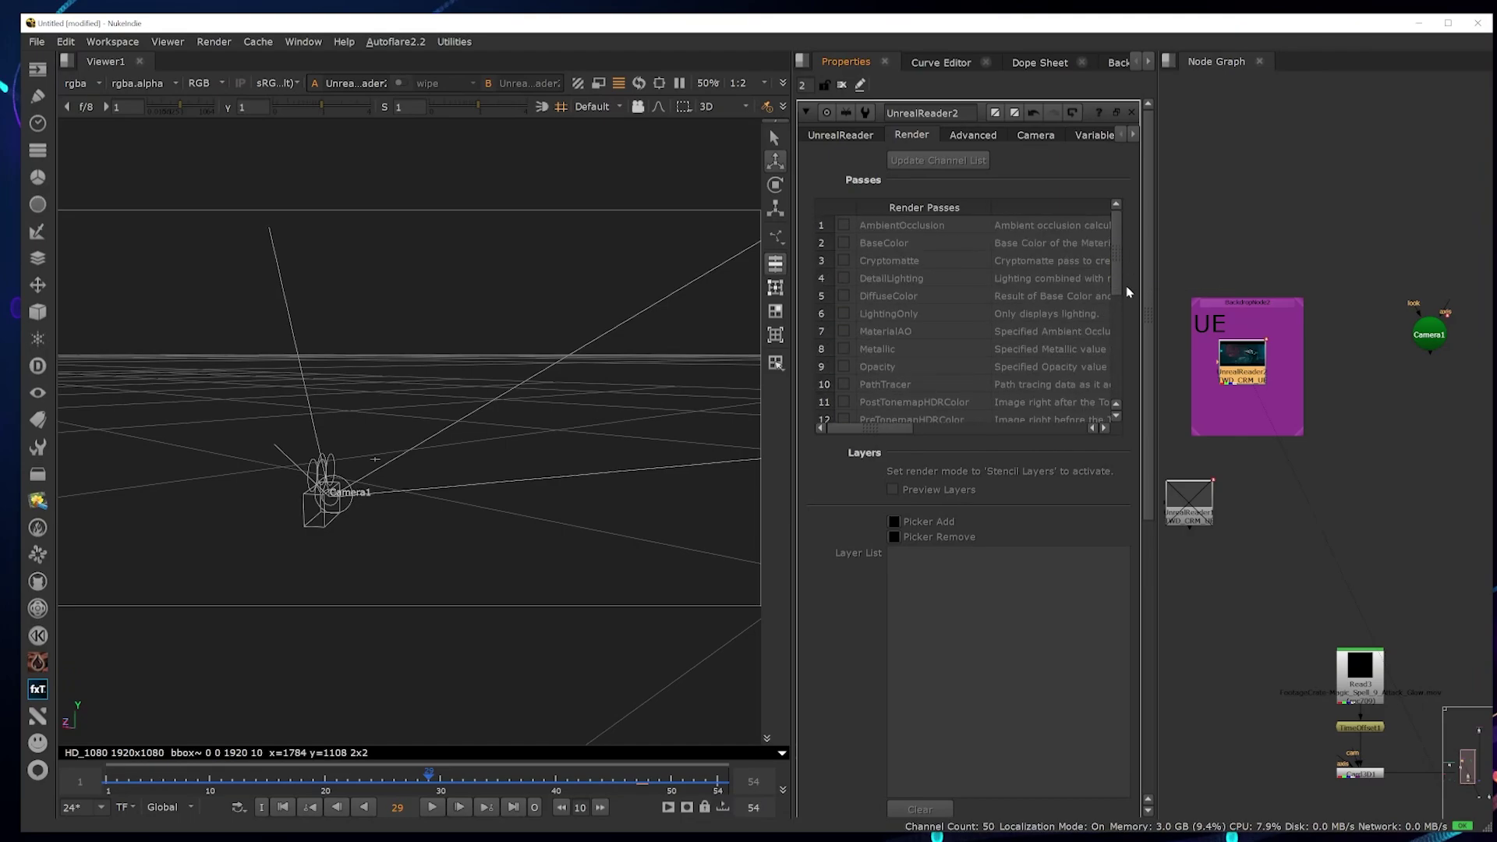
{"action": "left_click_drag", "start_coordinate": [1123, 258], "coordinate": [1120, 381]}
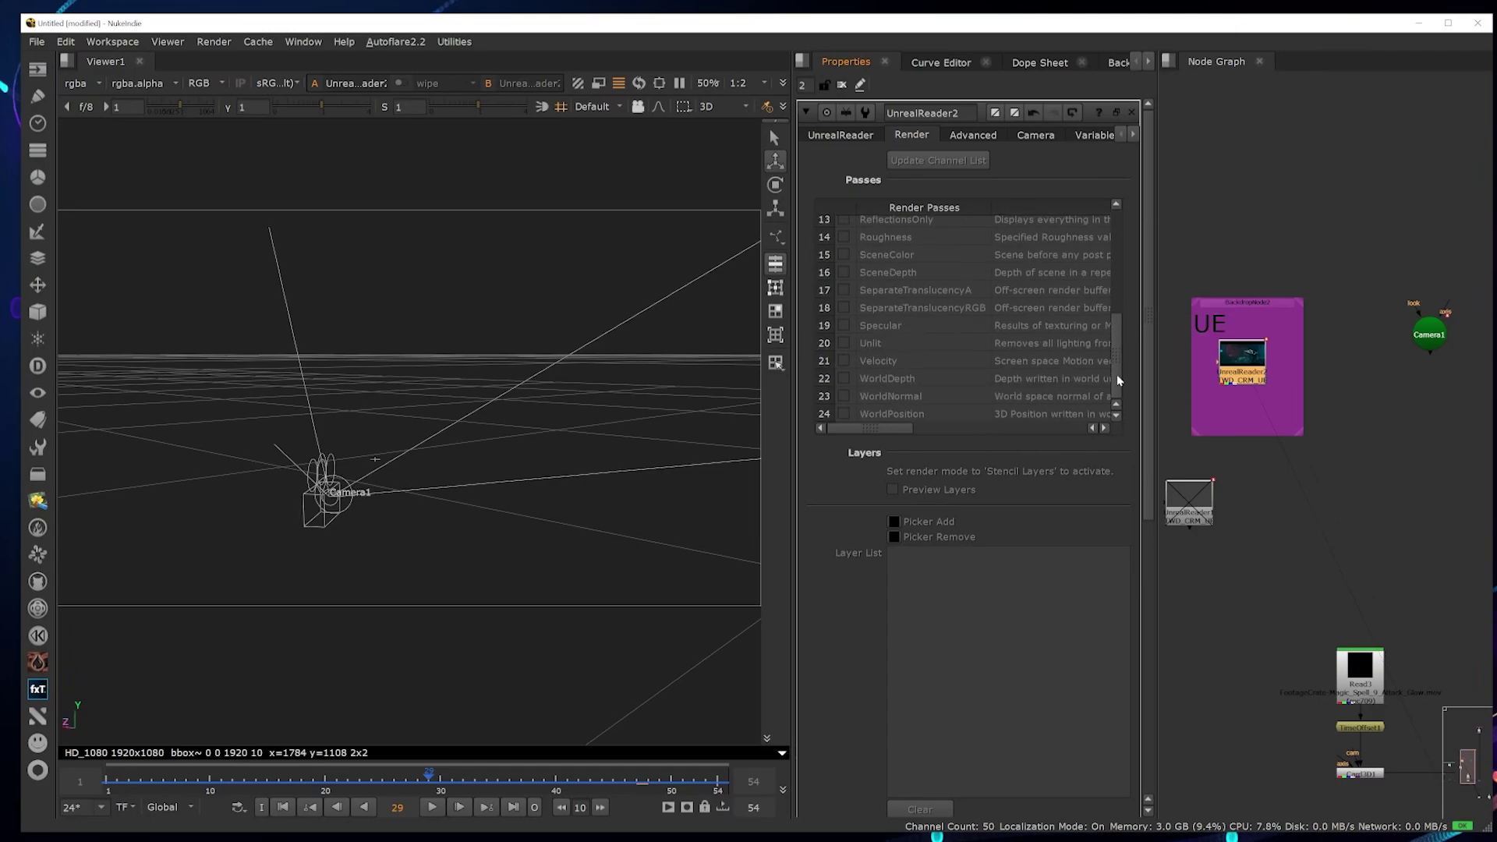
{"action": "left_click", "coordinate": [845, 380]}
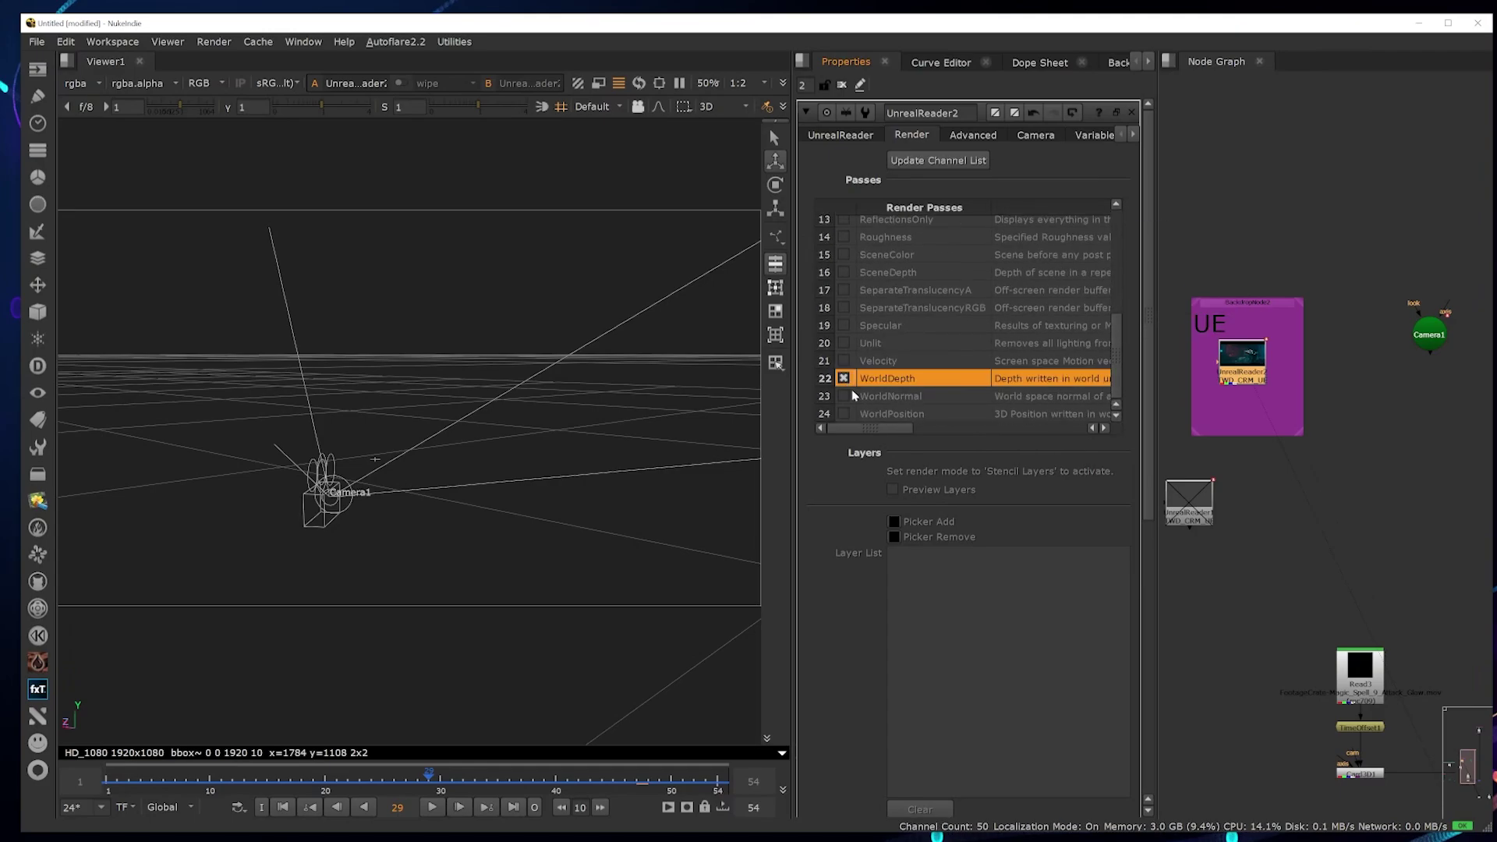
{"action": "left_click", "coordinate": [845, 397]}
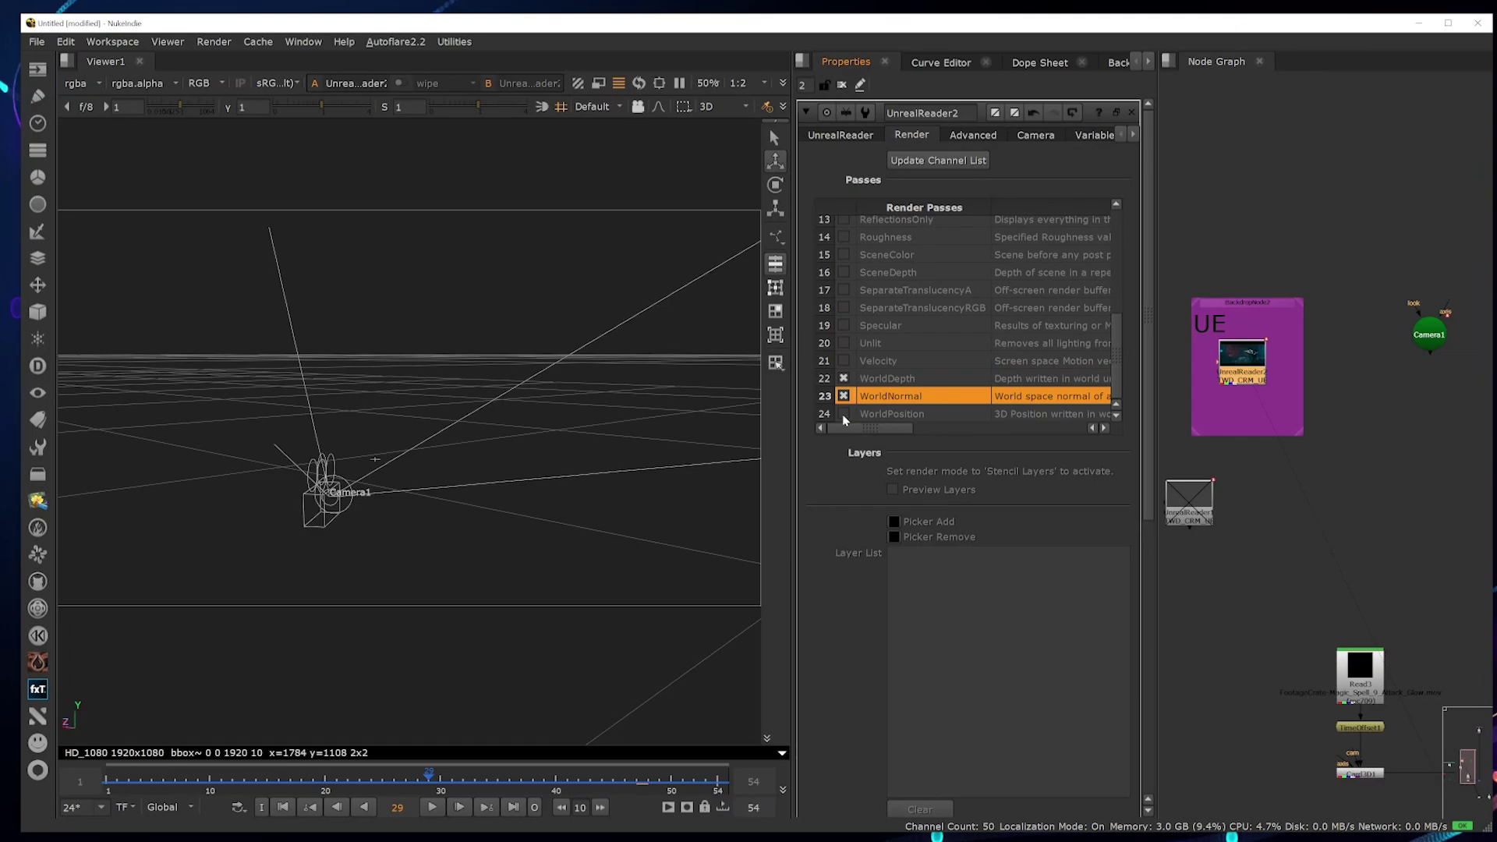
{"action": "left_click", "coordinate": [844, 416]}
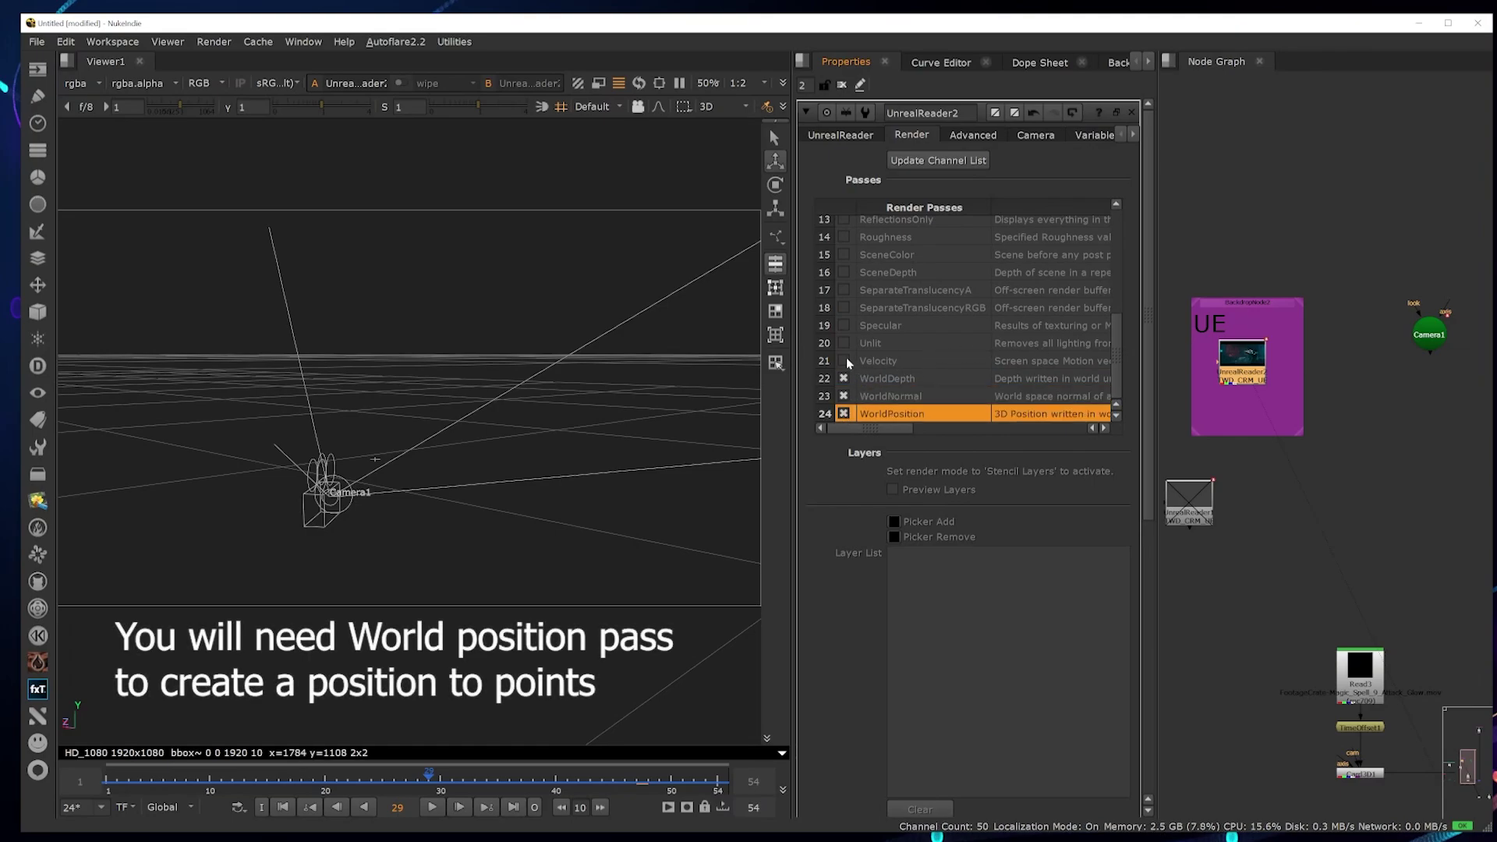
{"action": "mouse_move", "coordinate": [1121, 353]}
{"action": "left_mouse_down"}
{"action": "mouse_move", "coordinate": [1125, 248]}
{"action": "mouse_move", "coordinate": [1121, 370]}
{"action": "left_mouse_up"}
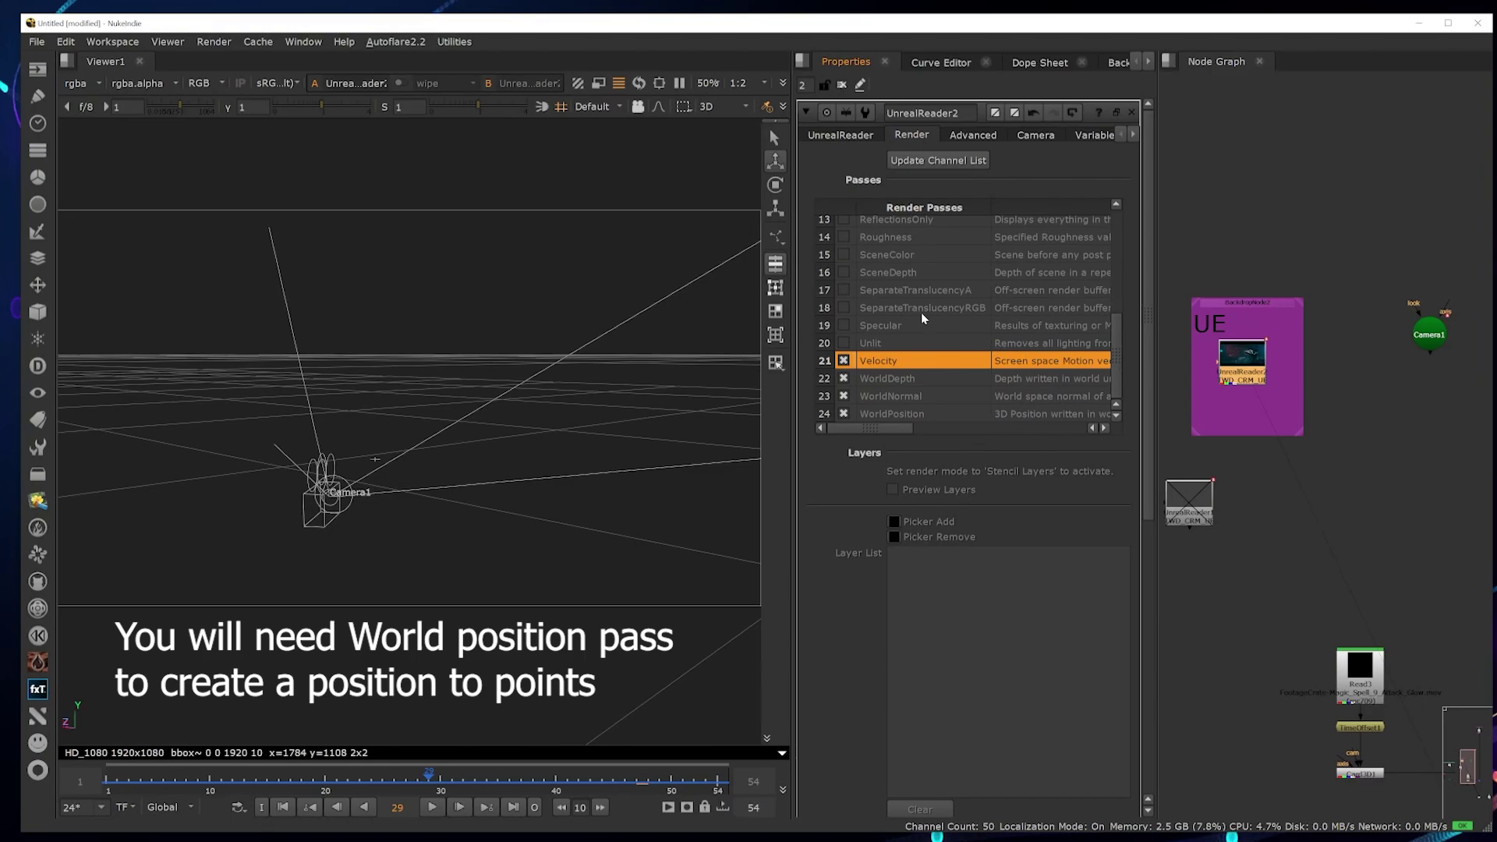
{"action": "left_click", "coordinate": [882, 273]}
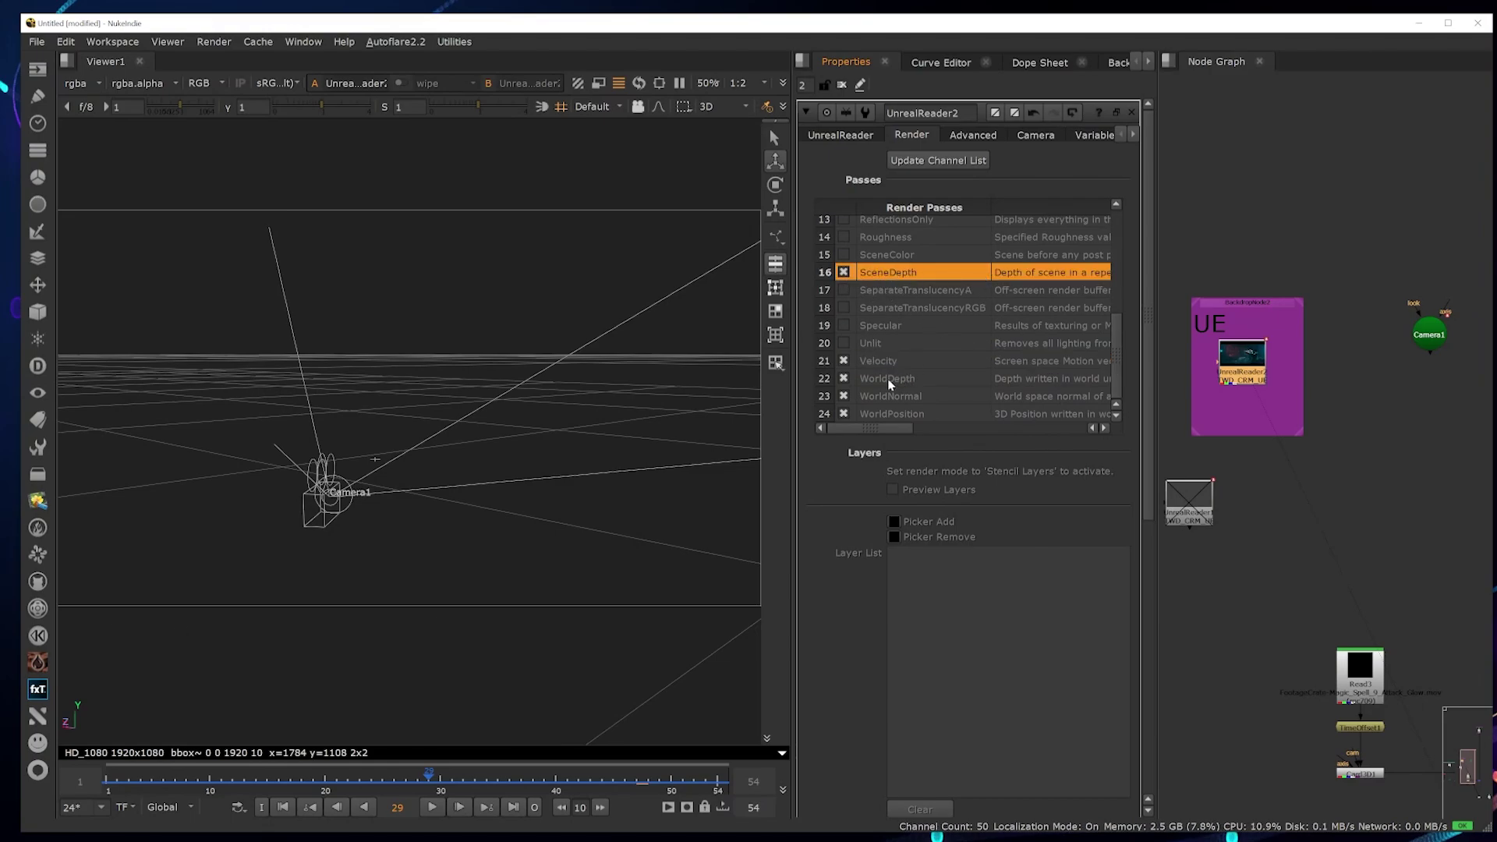
- Review the render pass list, update UnrealReader2's channel list and return to its main settings
{"action": "left_click_drag", "start_coordinate": [1120, 337], "coordinate": [1122, 239]}
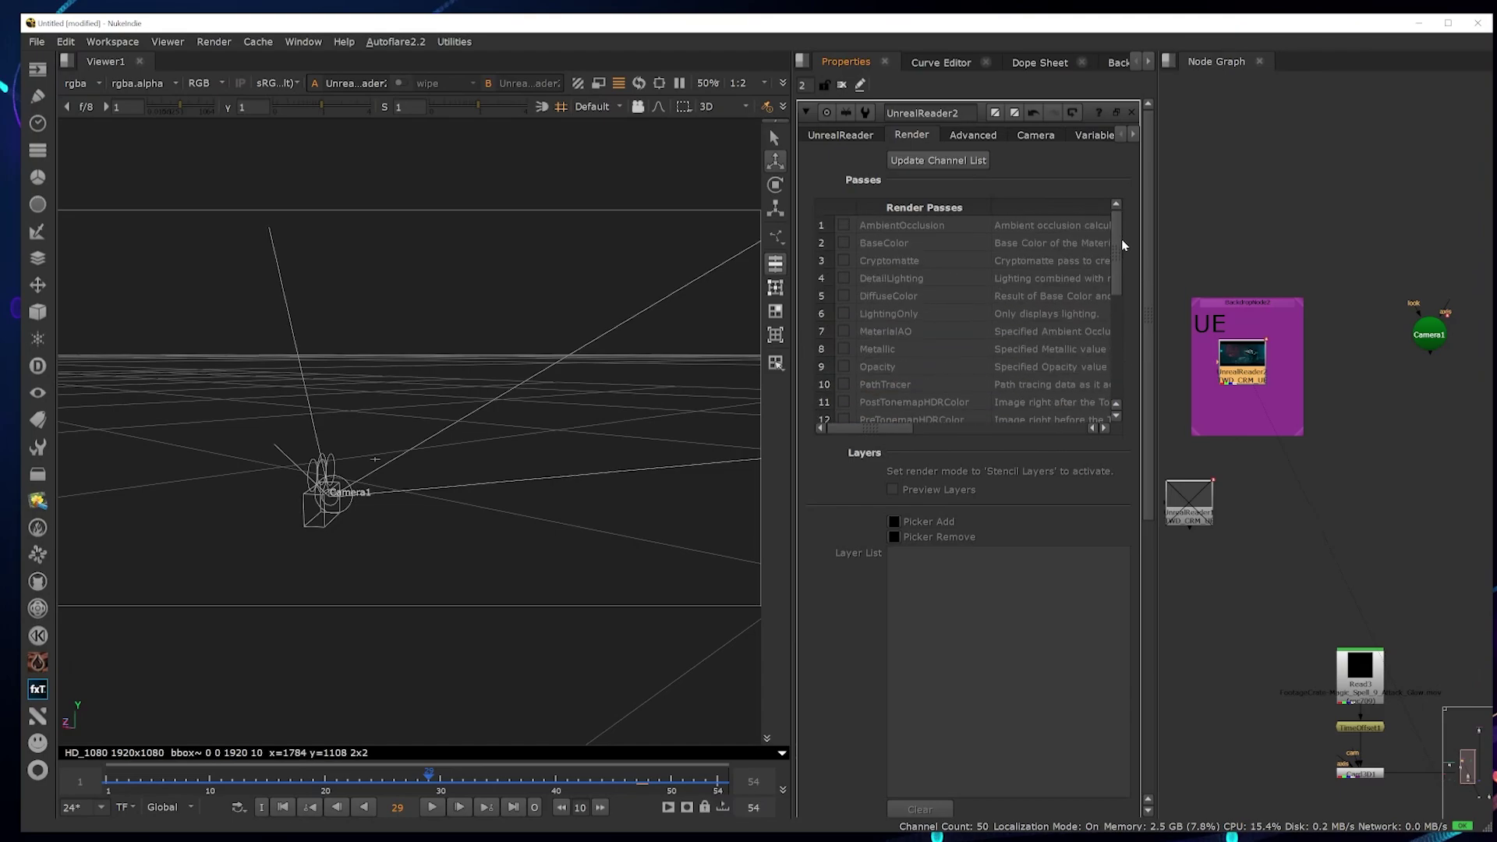
{"action": "scroll", "coordinate": [1107, 498], "scroll_direction": "down", "scroll_amount": 8}
{"action": "scroll", "coordinate": [1097, 536], "scroll_direction": "up", "scroll_amount": 10}
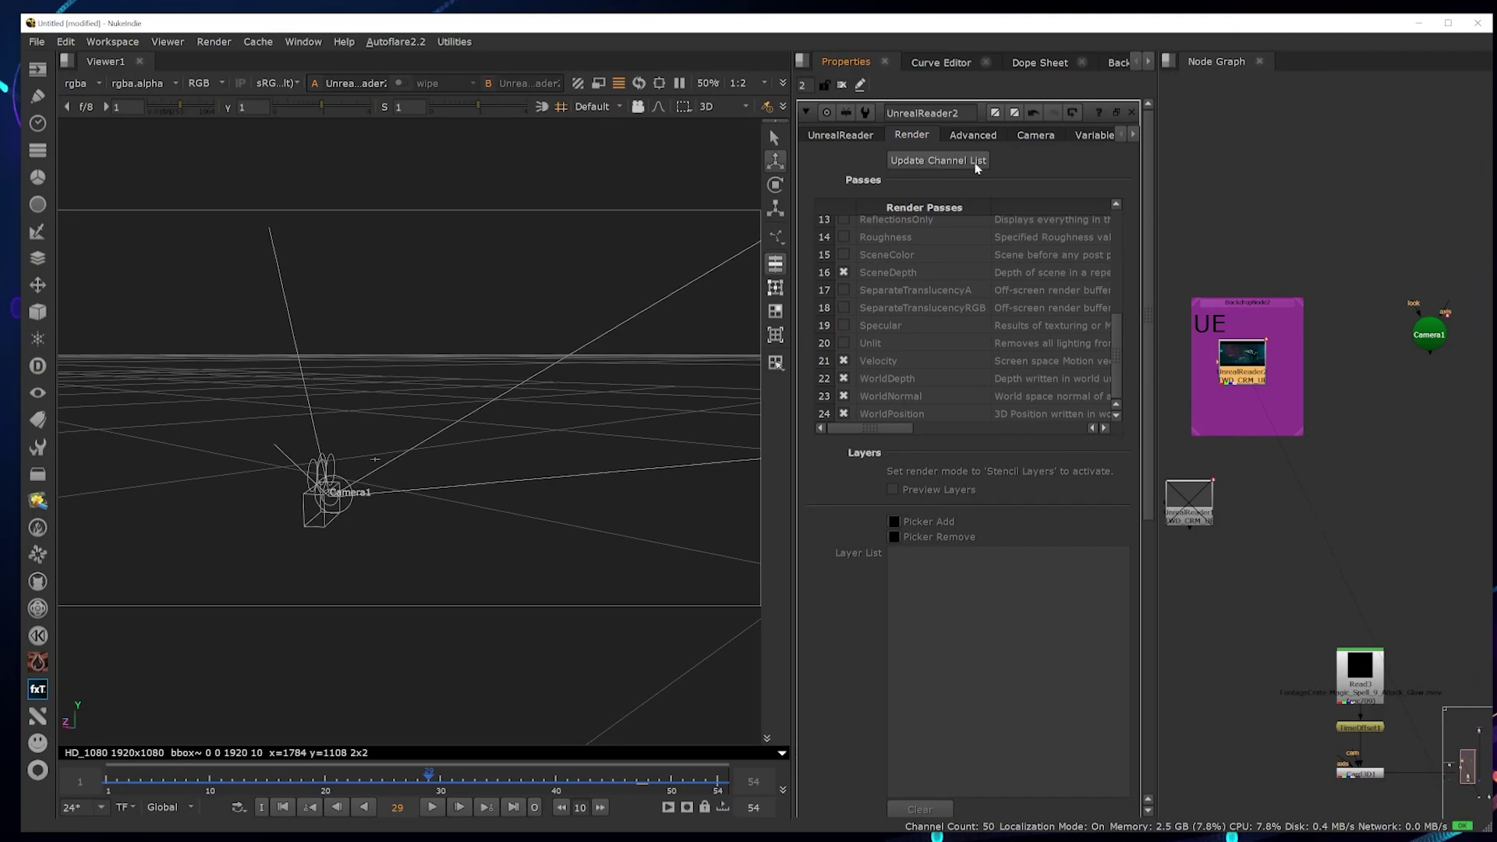
{"action": "left_click", "coordinate": [970, 164]}
{"action": "left_click", "coordinate": [857, 137]}
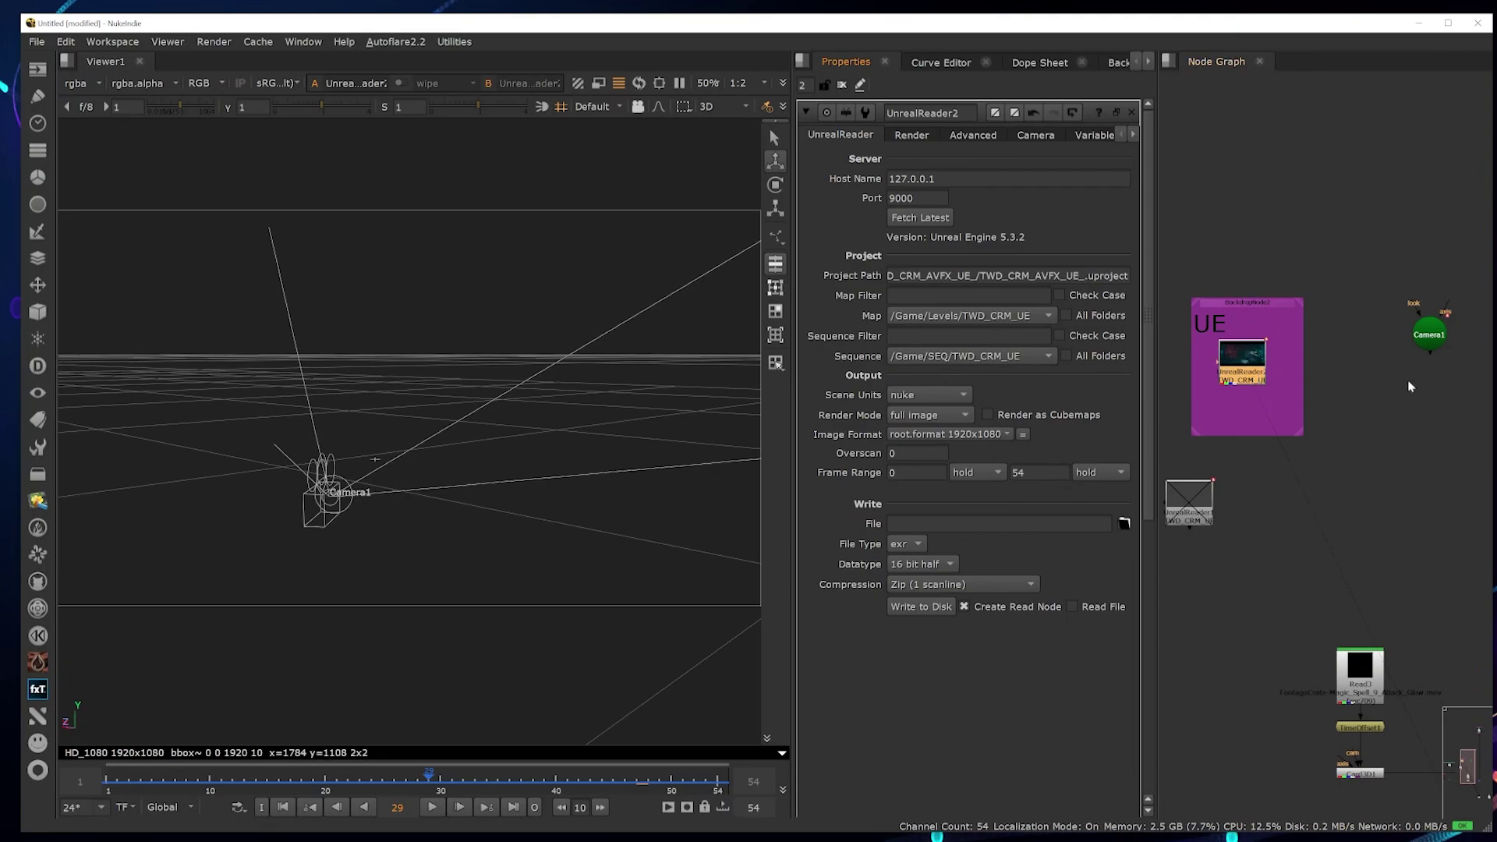
- Switch the viewer back to the 2D image and examine the SceneDepth, WorldPosition and WorldNormal passes
{"action": "left_click", "coordinate": [236, 323]}
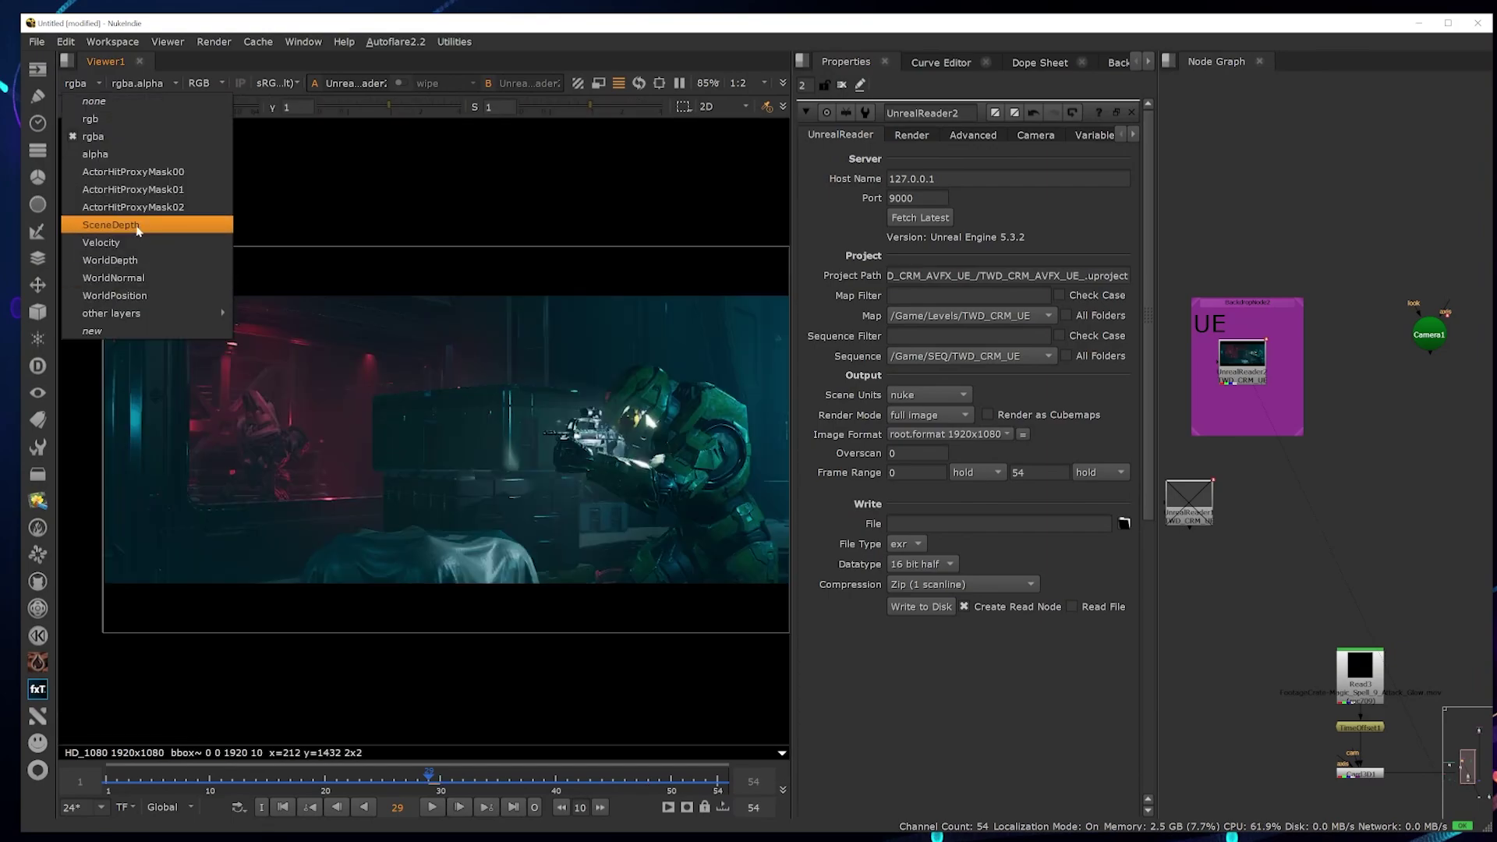
{"action": "left_click", "coordinate": [111, 225]}
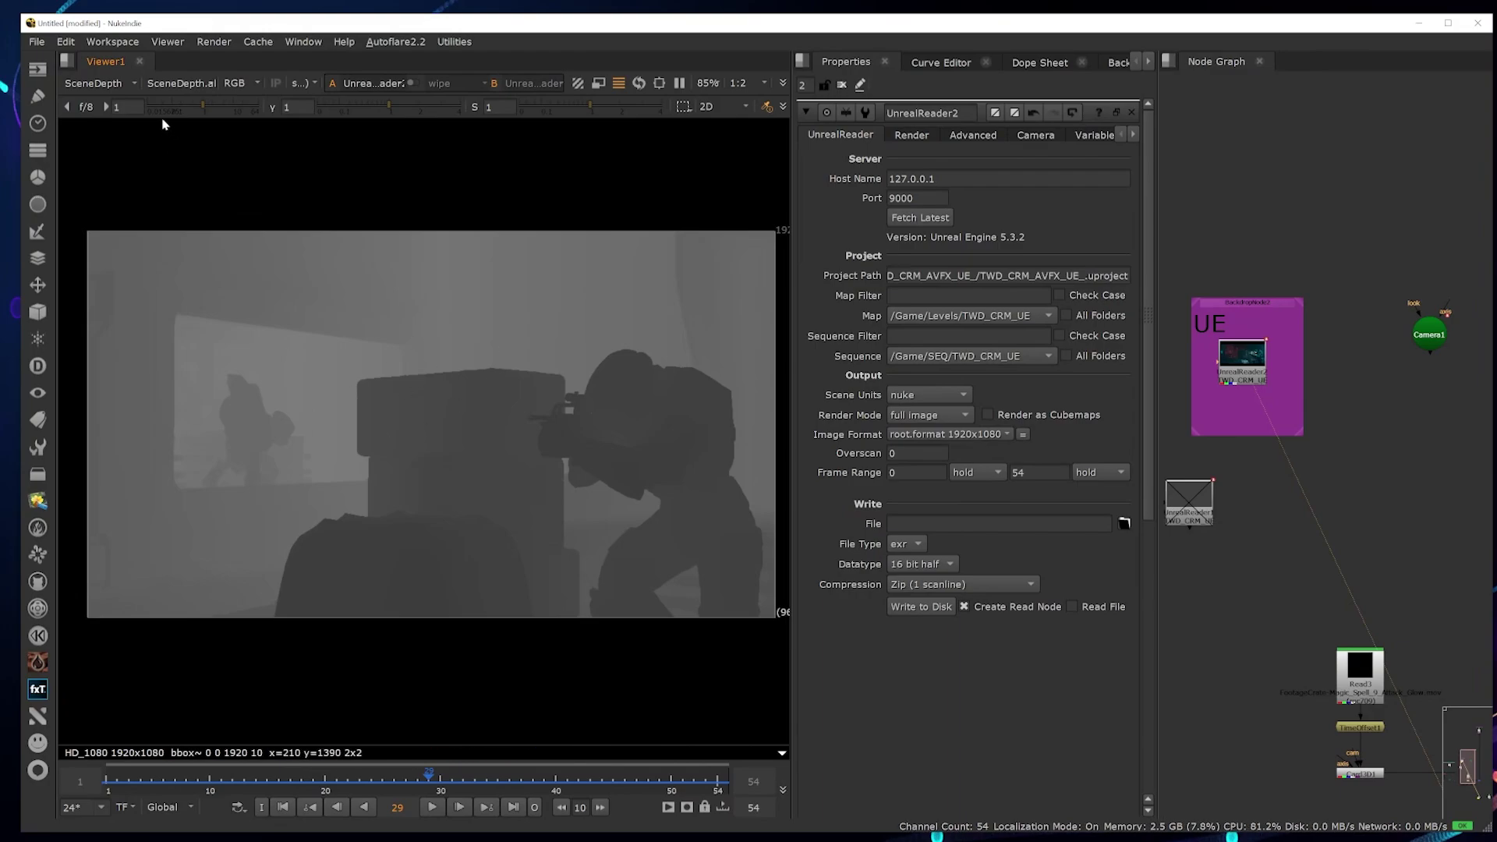
{"action": "left_click", "coordinate": [95, 82]}
{"action": "left_click", "coordinate": [114, 284]}
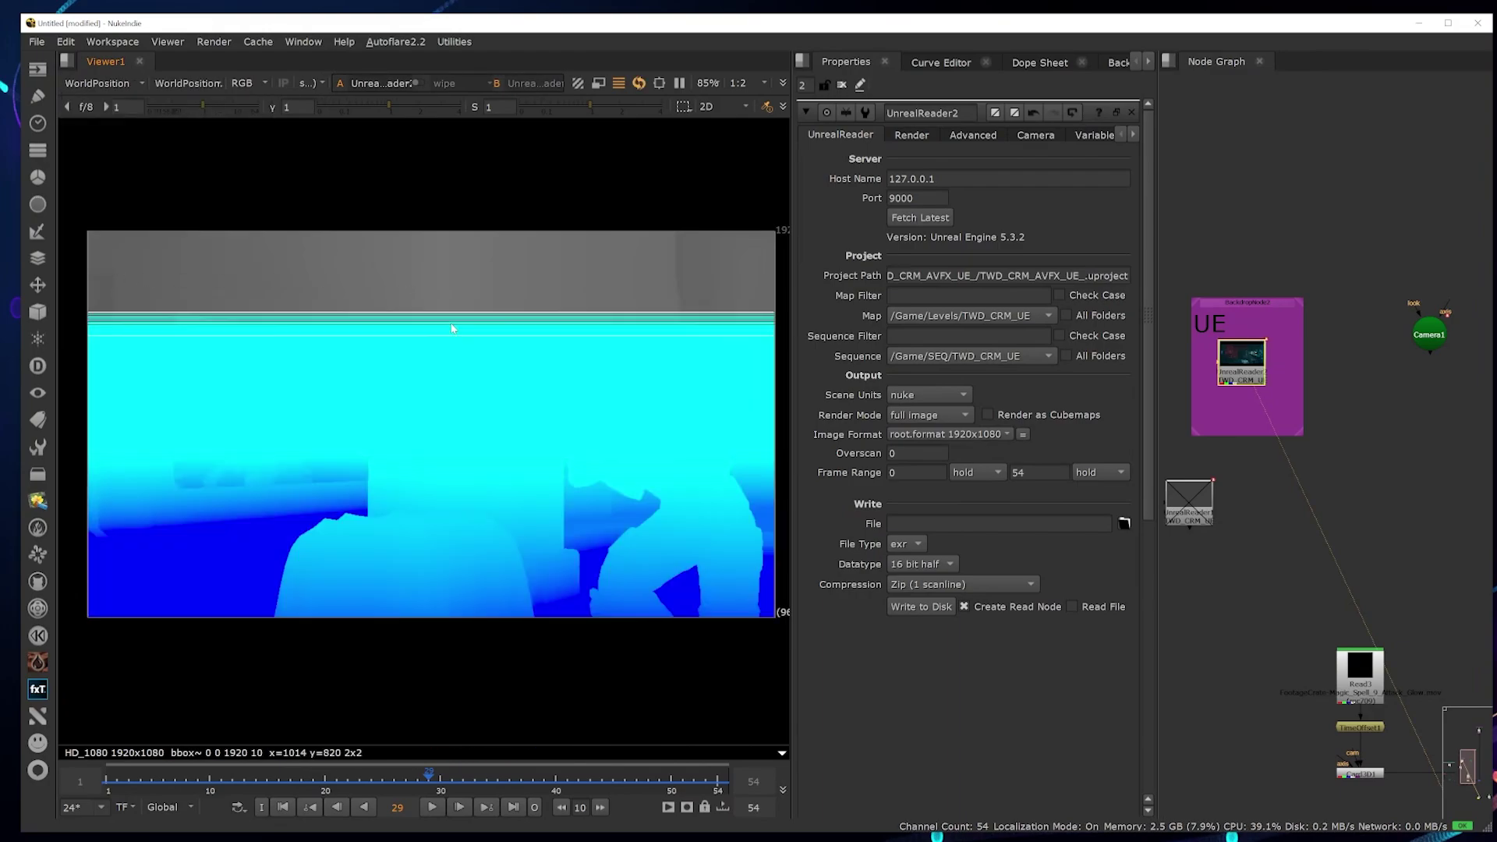
{"action": "left_click", "coordinate": [95, 82]}
{"action": "left_click", "coordinate": [121, 279]}
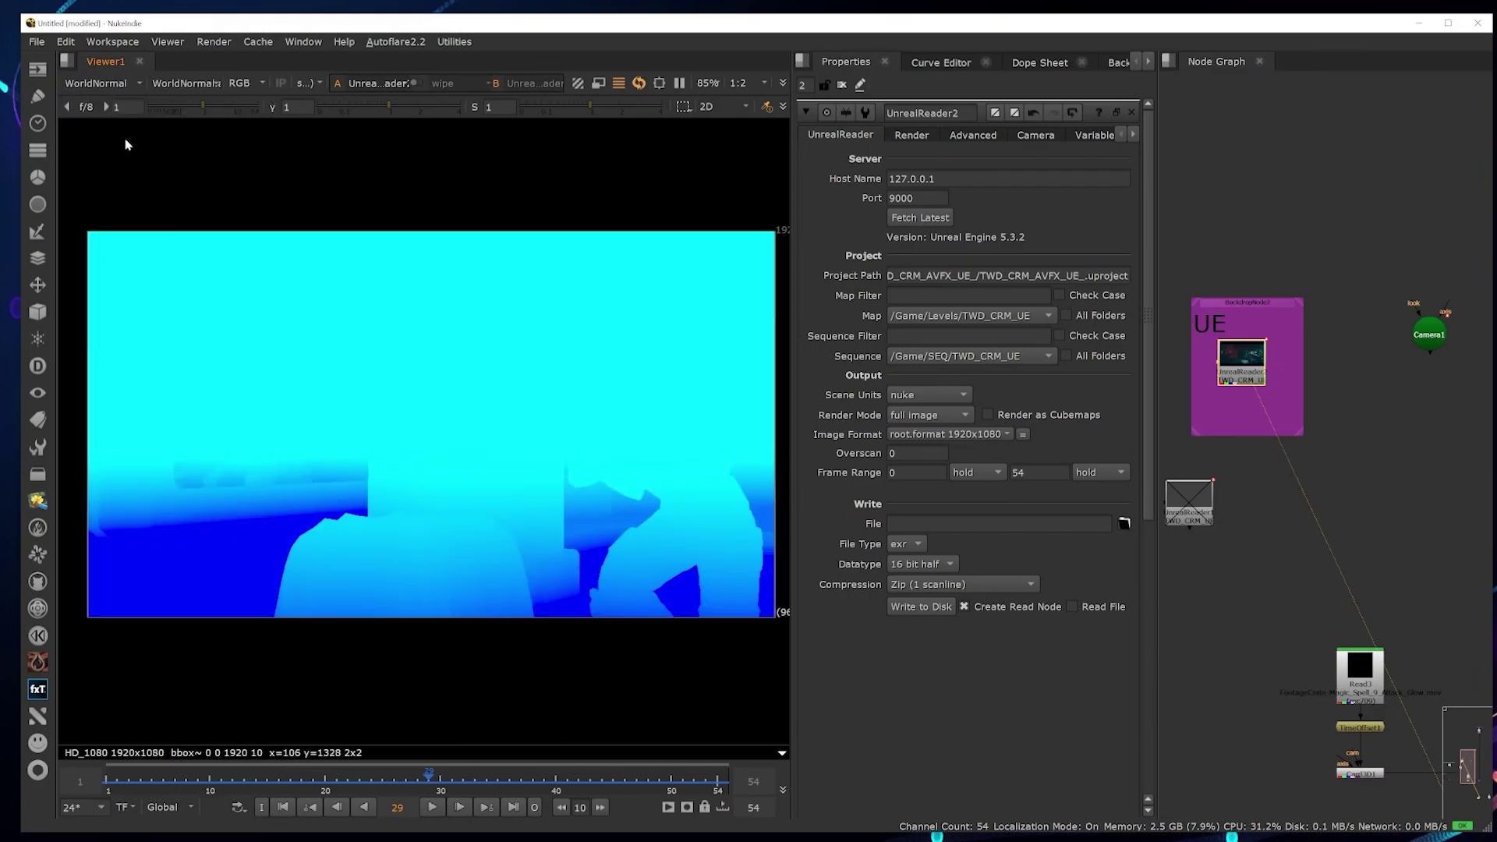
- Examine the WorldDepth, Velocity and ActorHitProxyMask00 layers, and return the viewer to rgba
{"action": "left_click", "coordinate": [128, 84]}
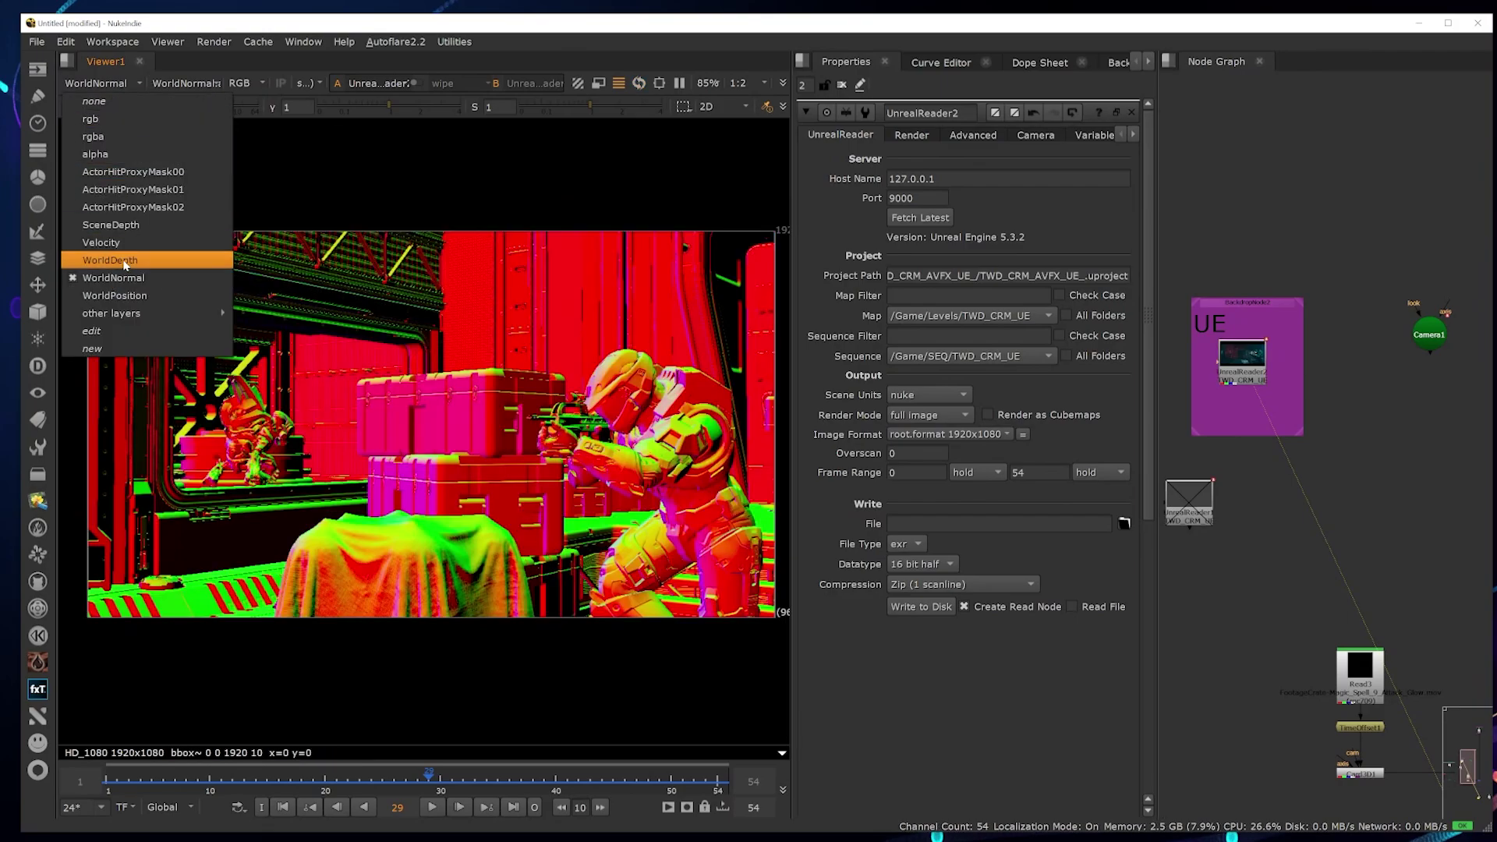
{"action": "left_click", "coordinate": [122, 266]}
{"action": "left_click", "coordinate": [110, 87]}
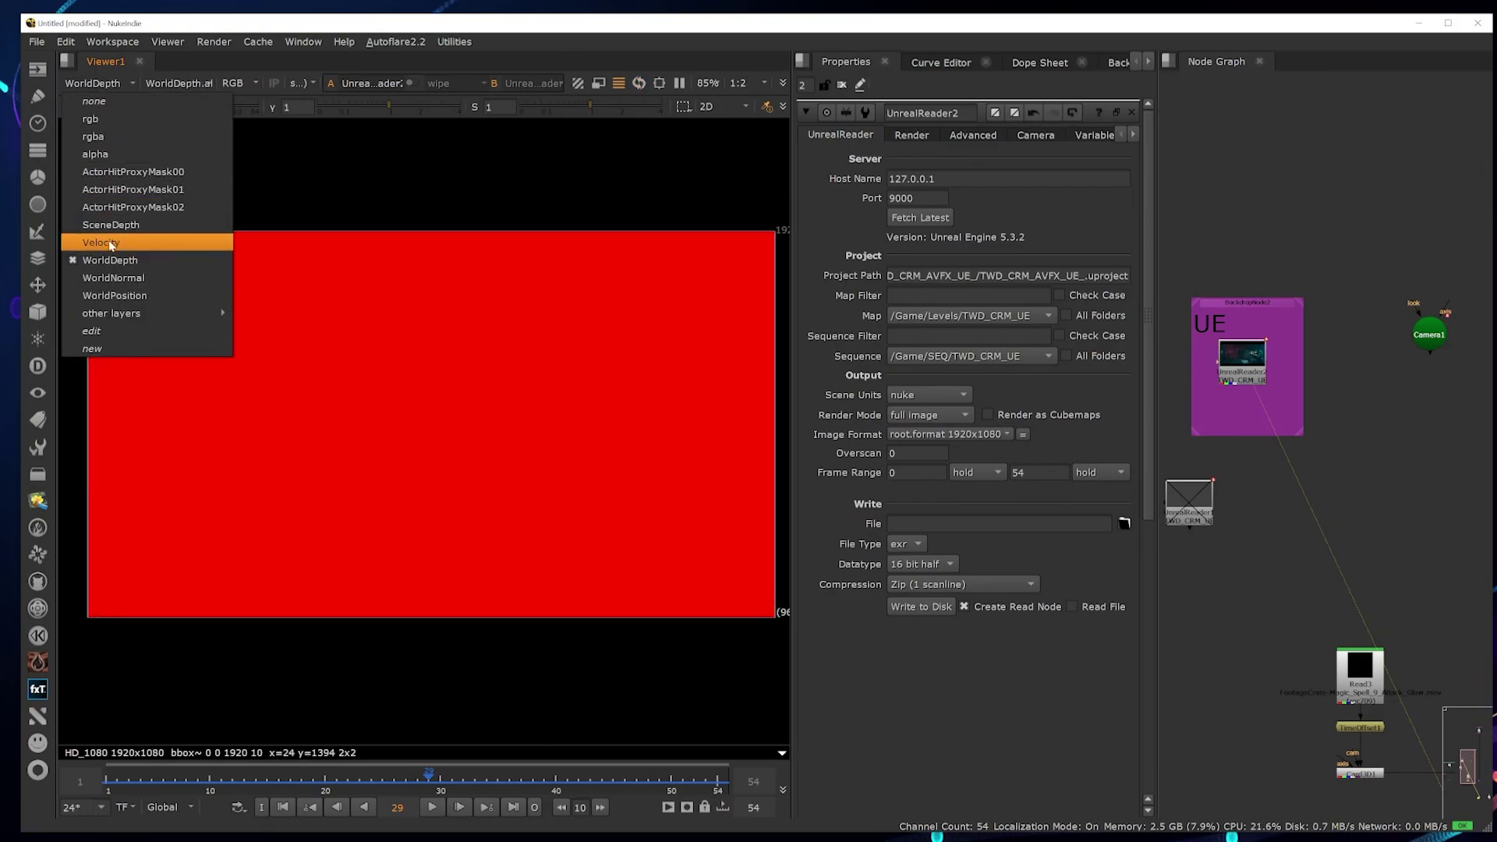
{"action": "left_click", "coordinate": [109, 242]}
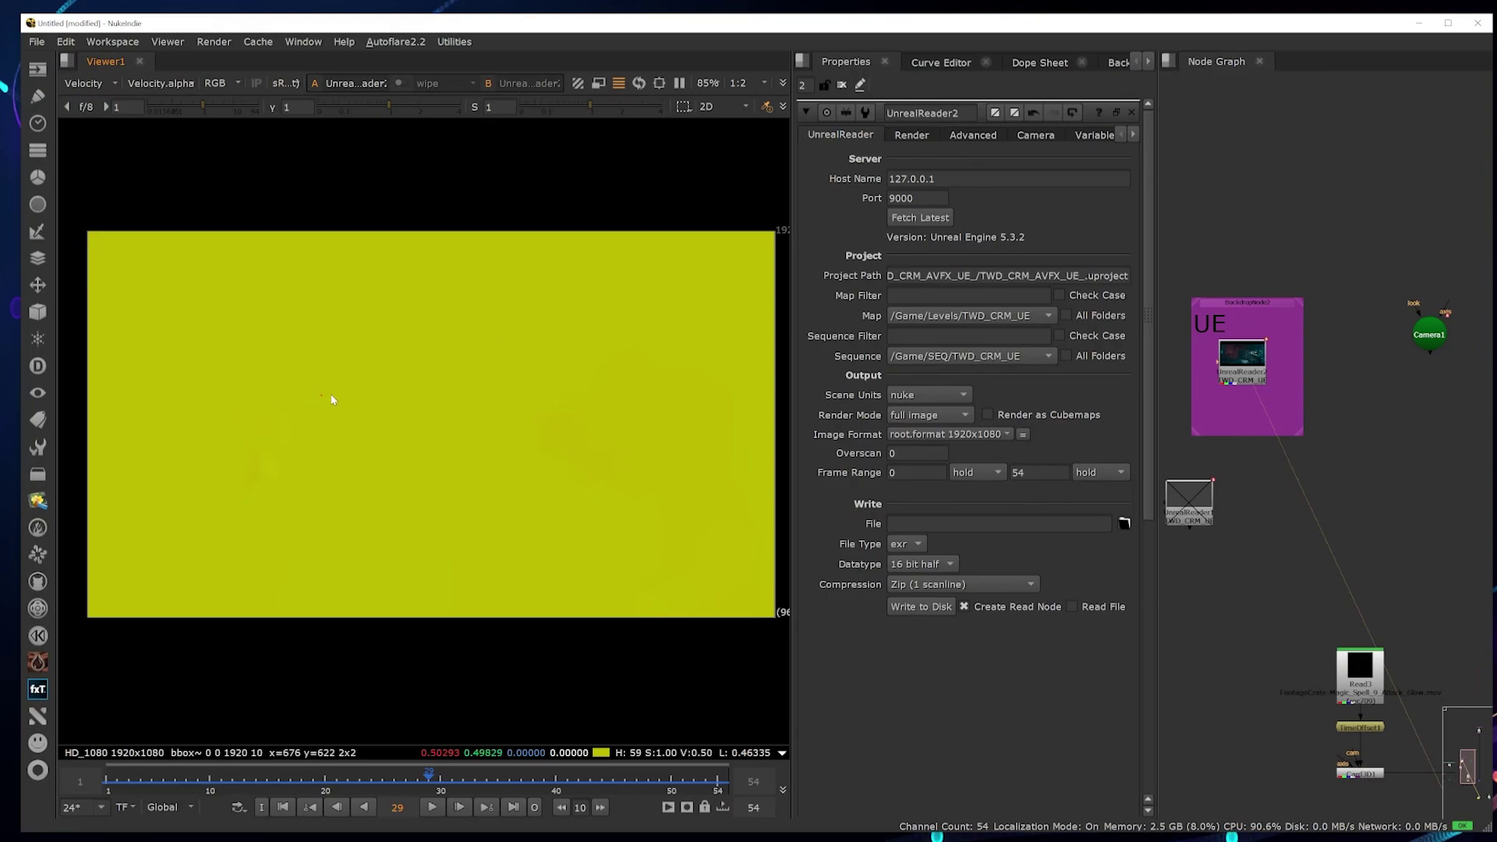
{"action": "left_click", "coordinate": [86, 82]}
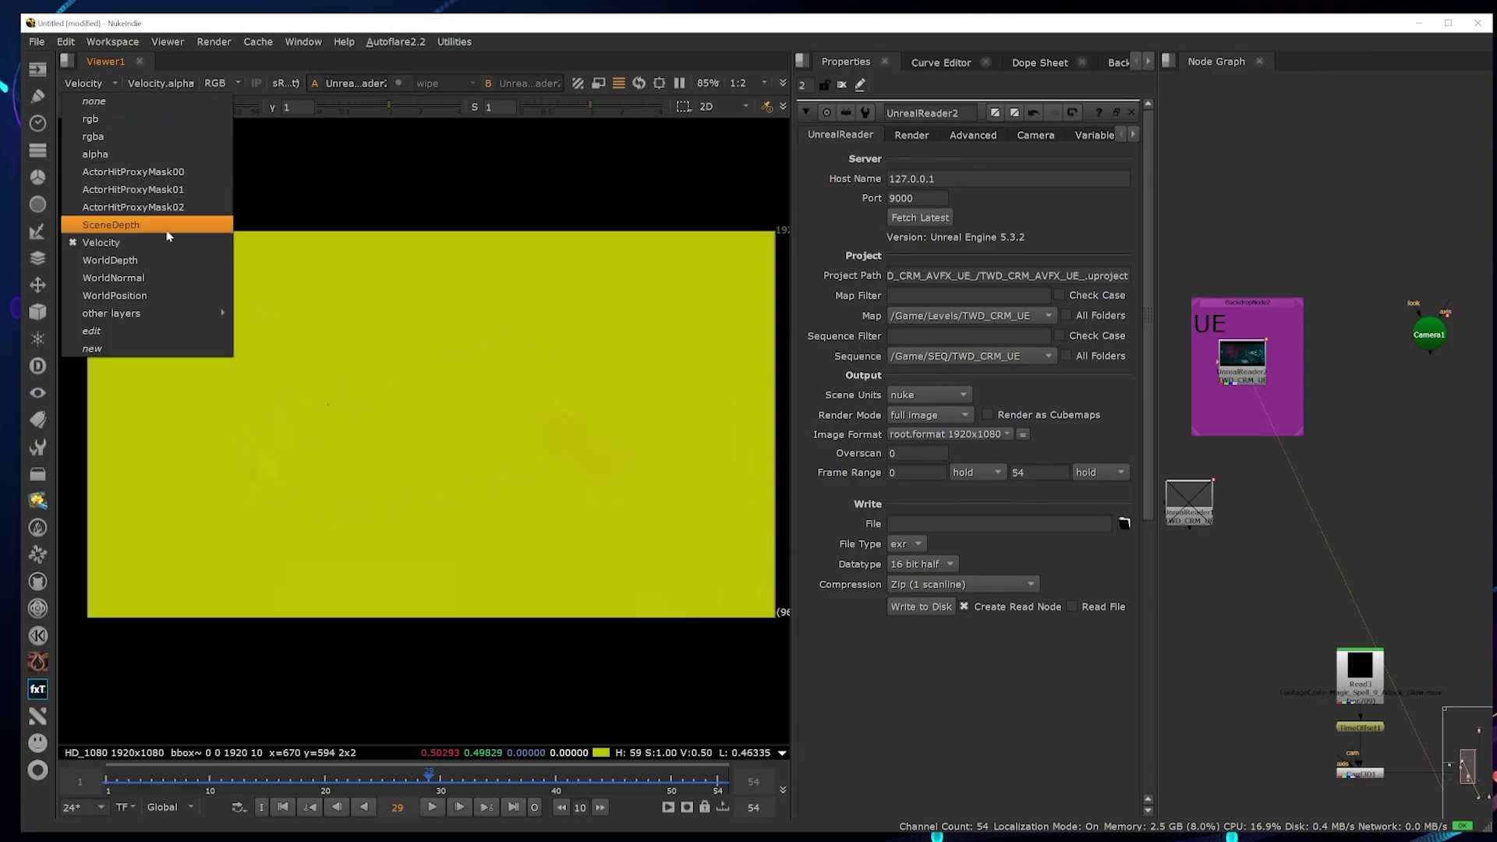
{"action": "left_click", "coordinate": [156, 172]}
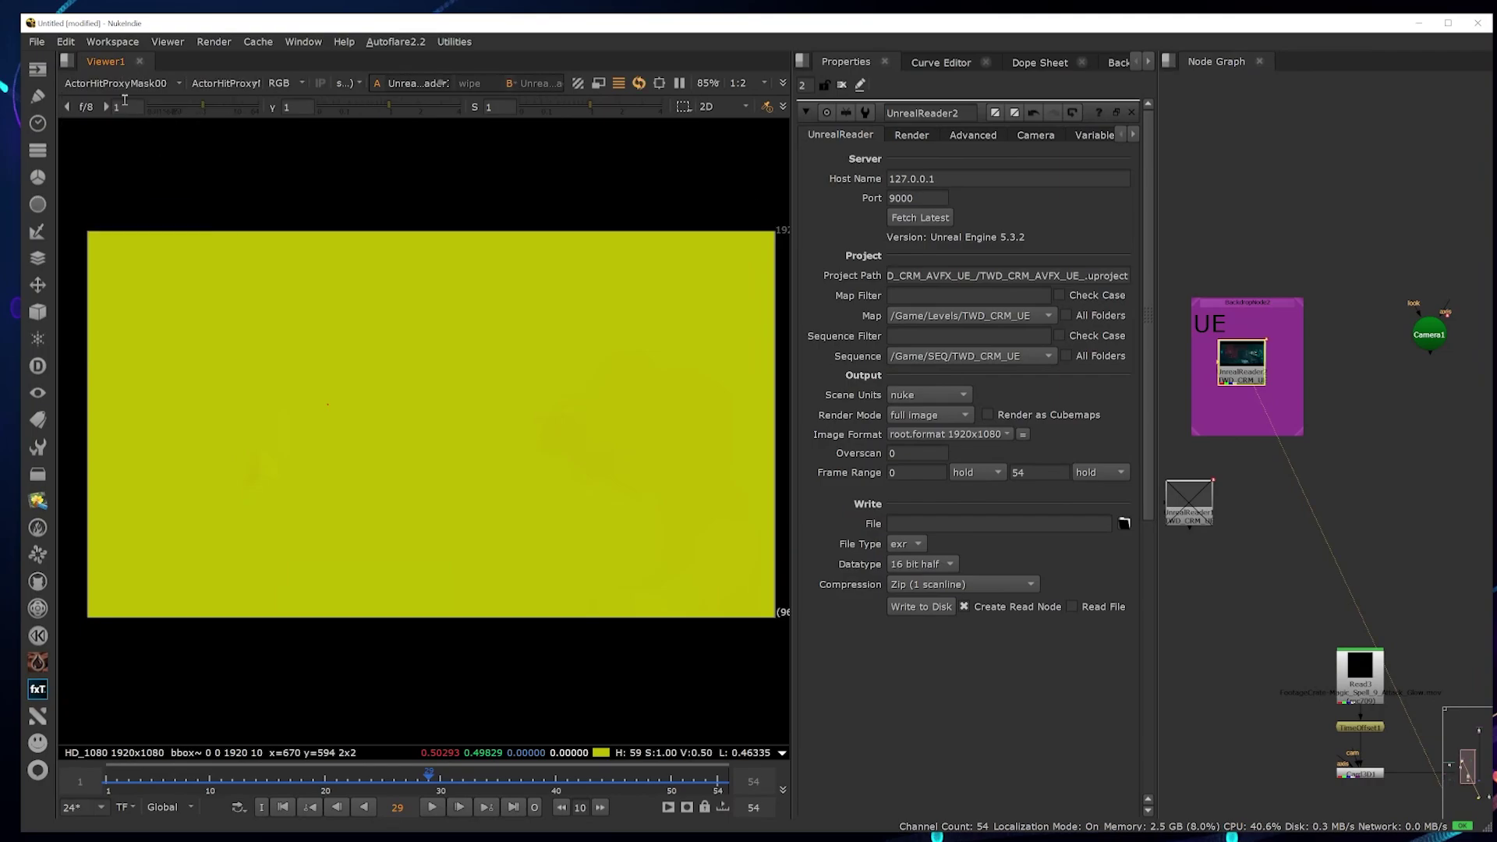
{"action": "left_click", "coordinate": [115, 86]}
{"action": "left_click", "coordinate": [93, 137]}
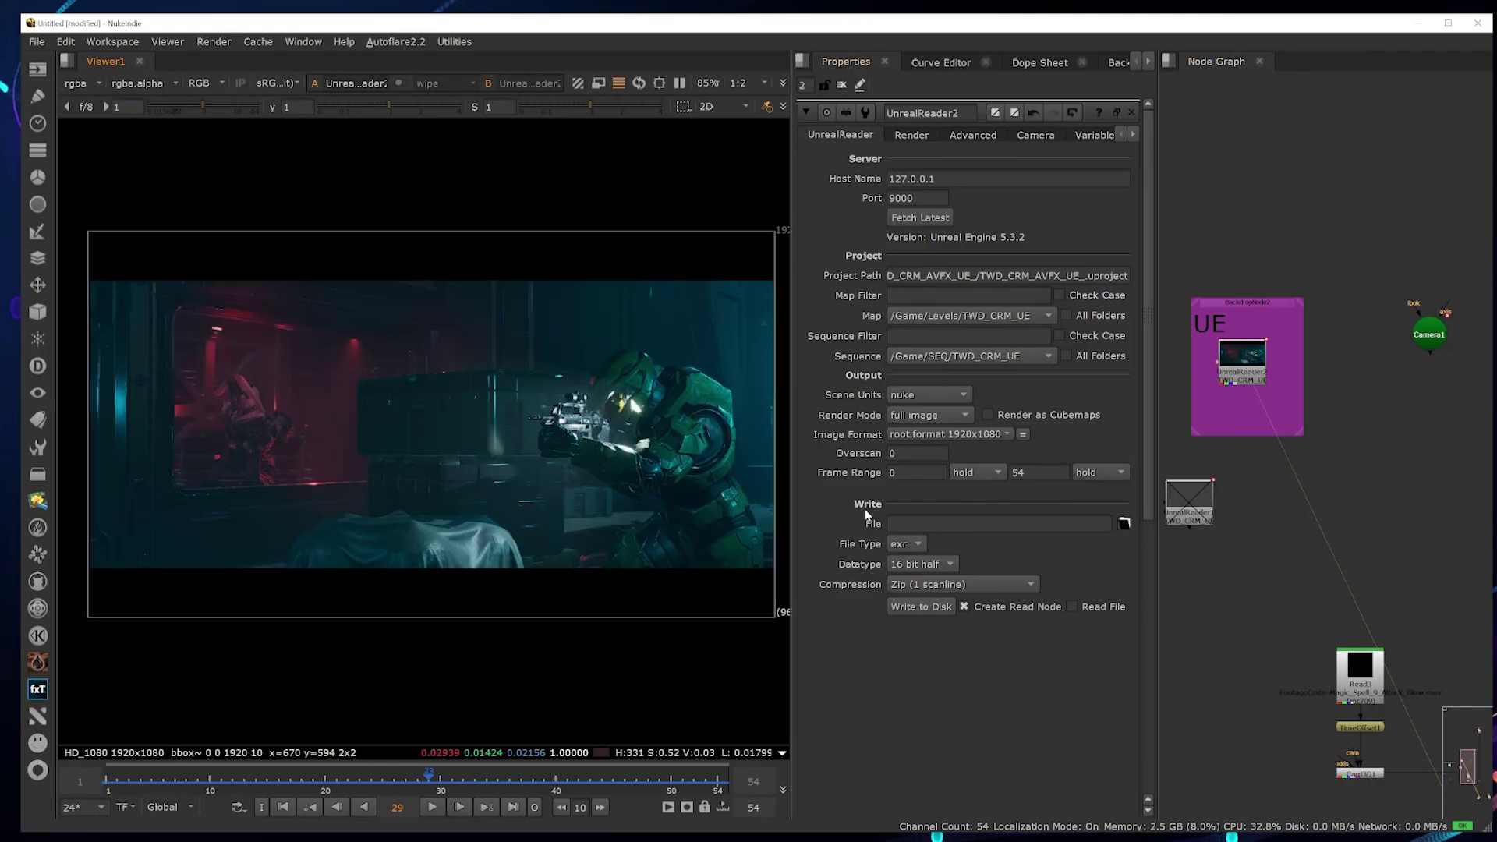
- Set UnrealReader2's output file to test.####.exr in Desktop/demo/output and write the sequence to disk
{"action": "left_click", "coordinate": [1063, 520]}
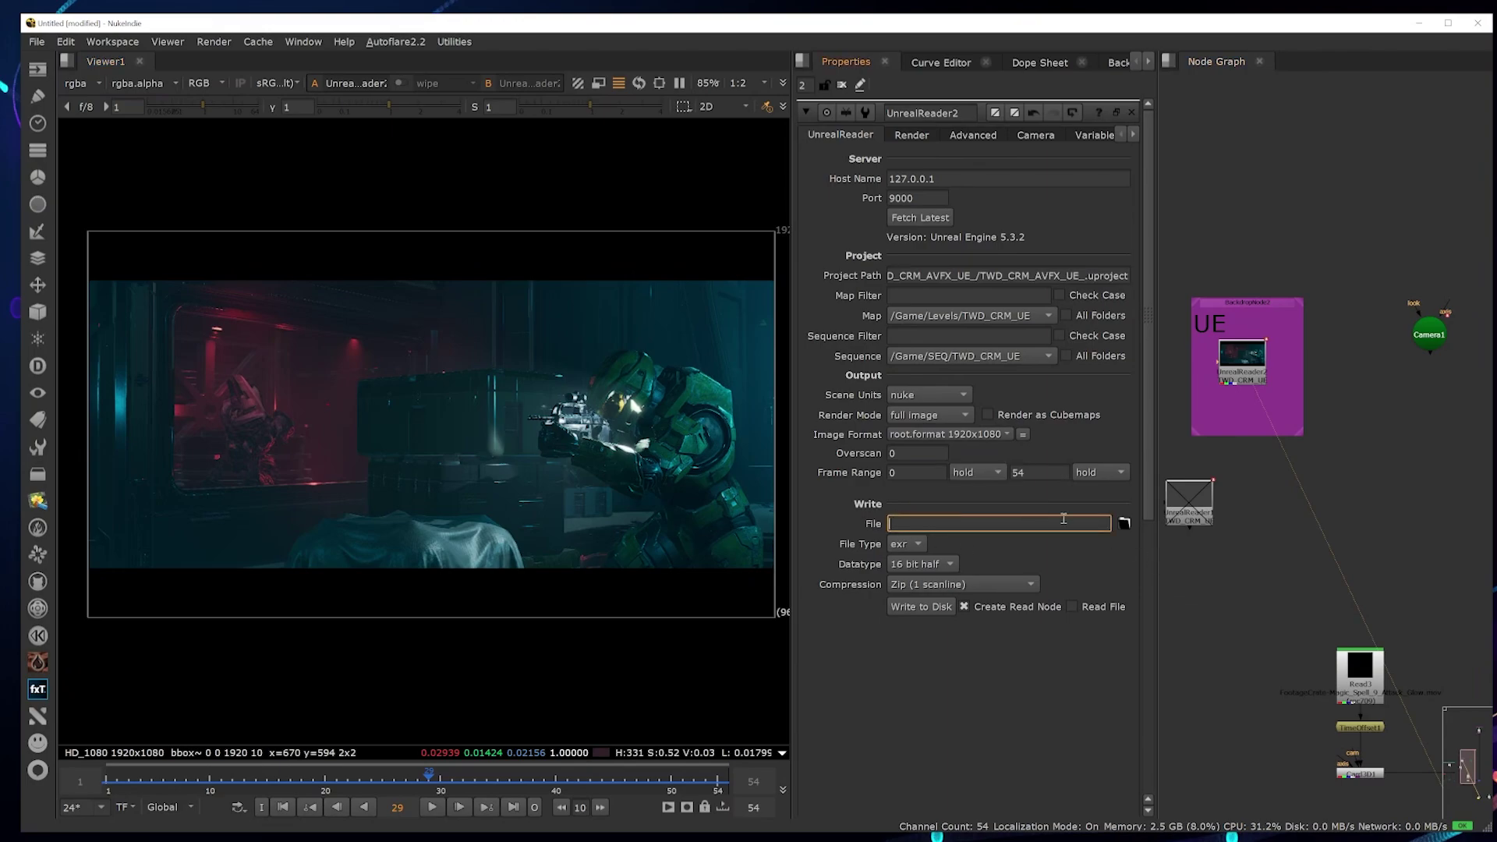
{"action": "left_click", "coordinate": [1124, 525]}
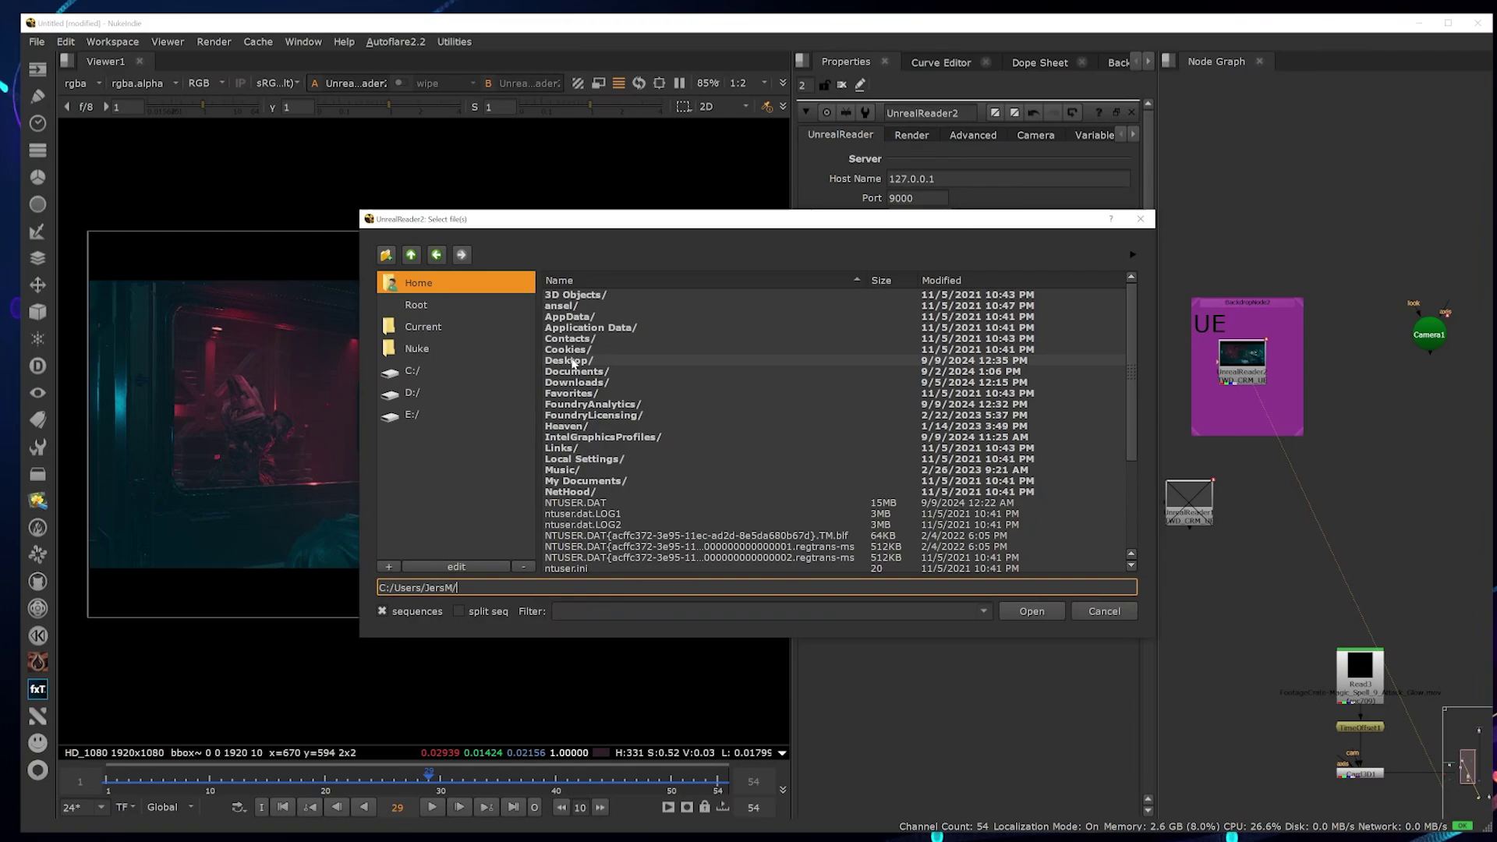
{"action": "double_click", "coordinate": [646, 361]}
{"action": "left_click", "coordinate": [586, 319]}
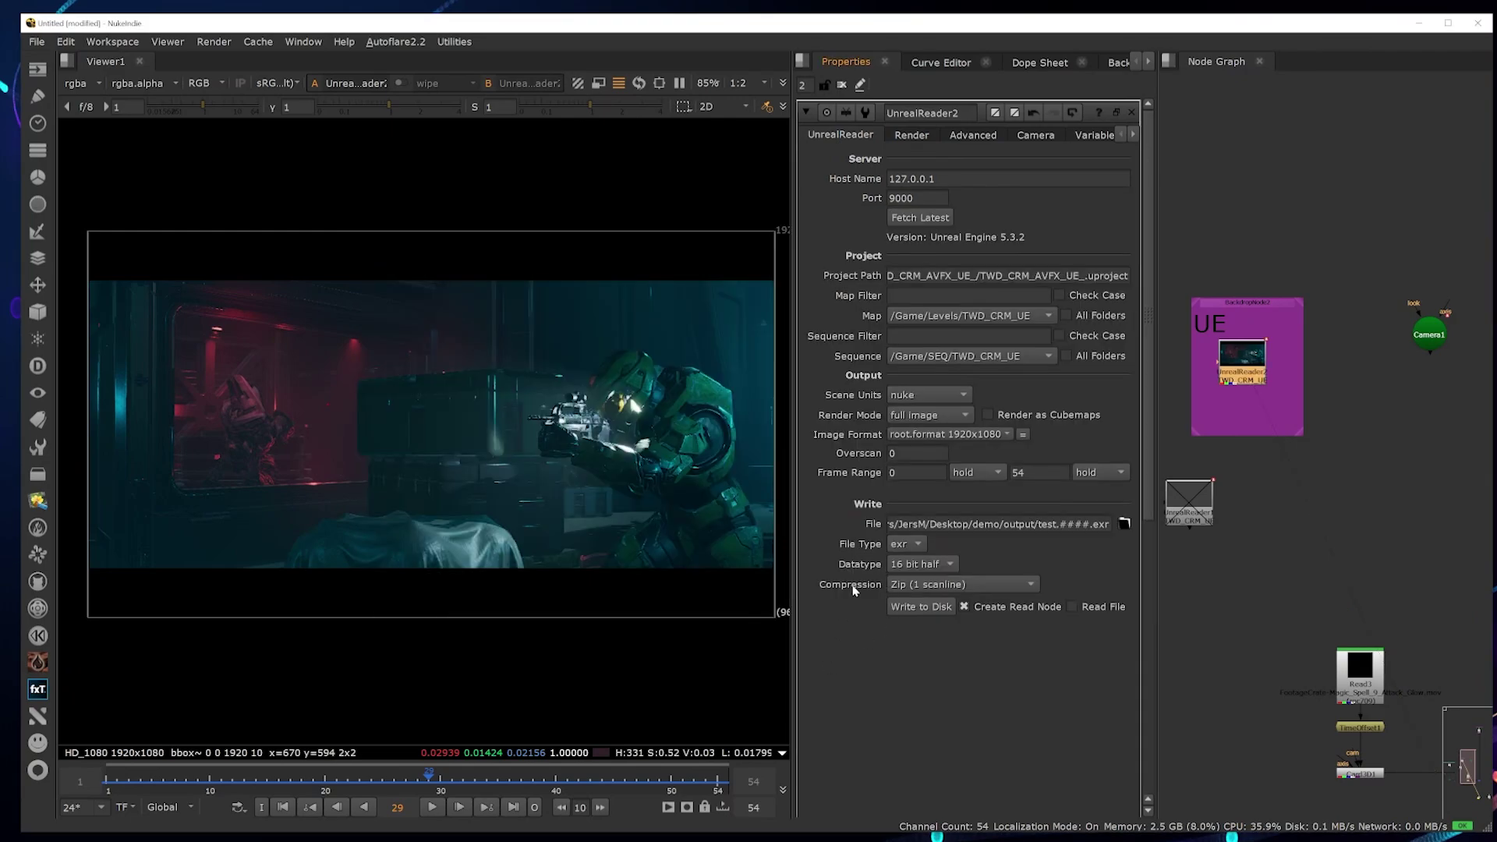
{"action": "left_click", "coordinate": [936, 608]}
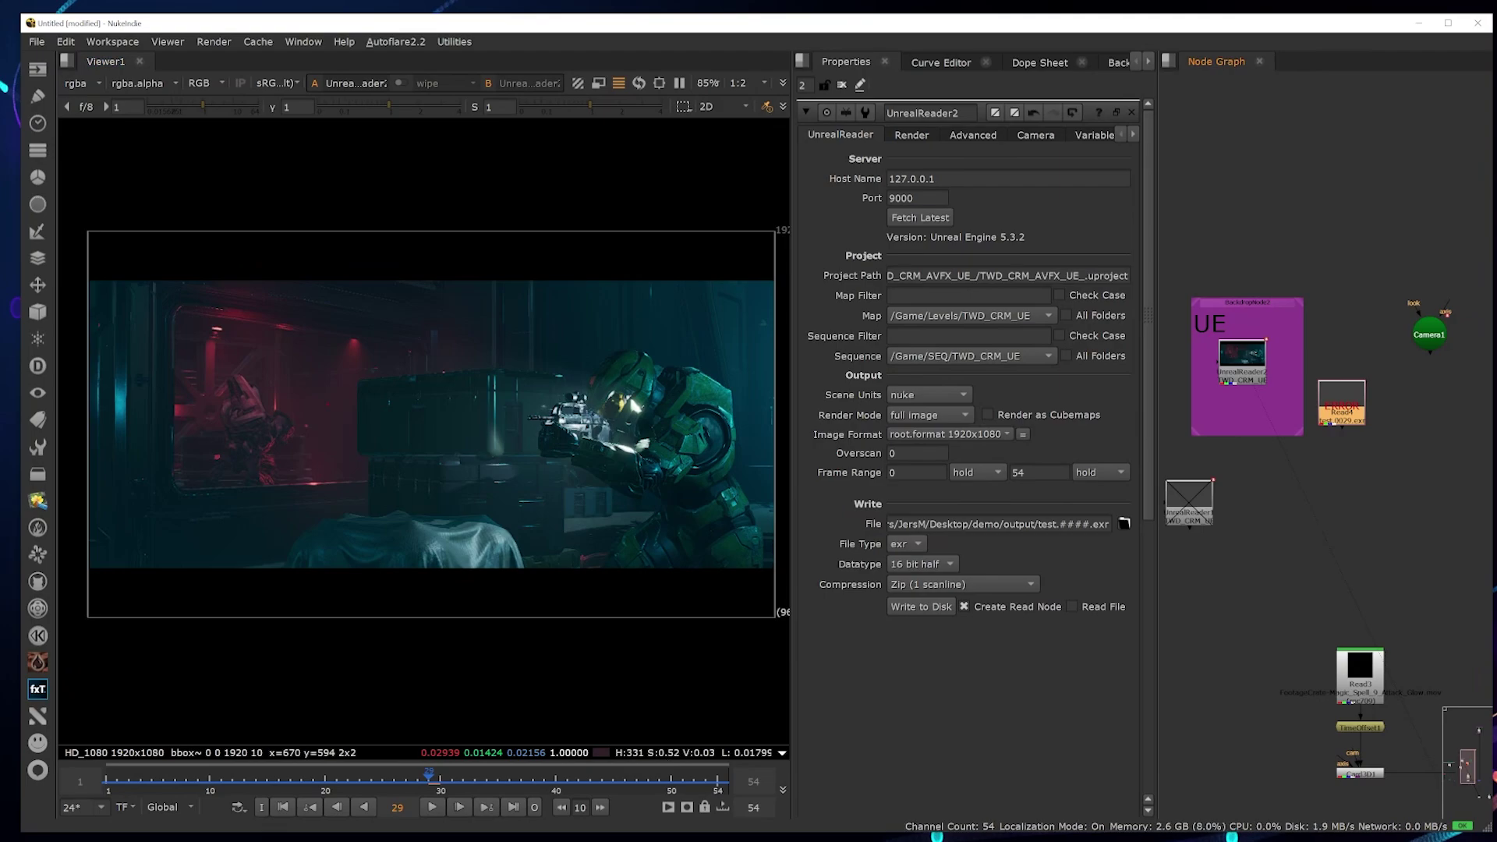
{"action": "mouse_move", "coordinate": [599, 834]}
- View the generated Read4 node, move it clear of the UE backdrop and reload its rendered sequence
{"action": "left_click_drag", "start_coordinate": [1344, 419], "coordinate": [1334, 411]}
{"action": "key", "text": "1"}
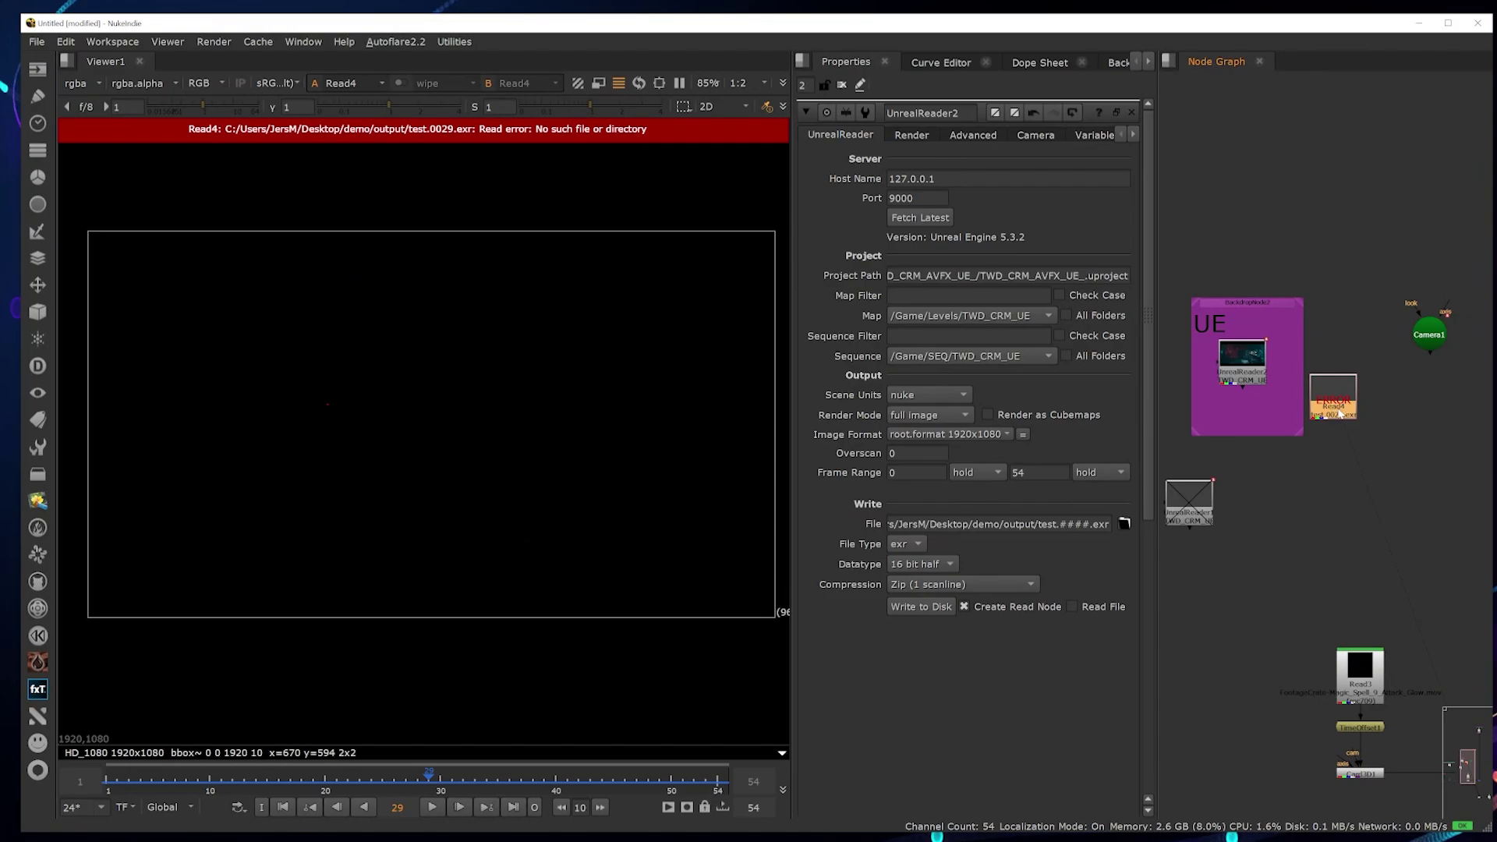
{"action": "double_click", "coordinate": [1340, 414]}
{"action": "left_click", "coordinate": [841, 84]}
{"action": "left_click_drag", "start_coordinate": [1329, 411], "coordinate": [1358, 441]}
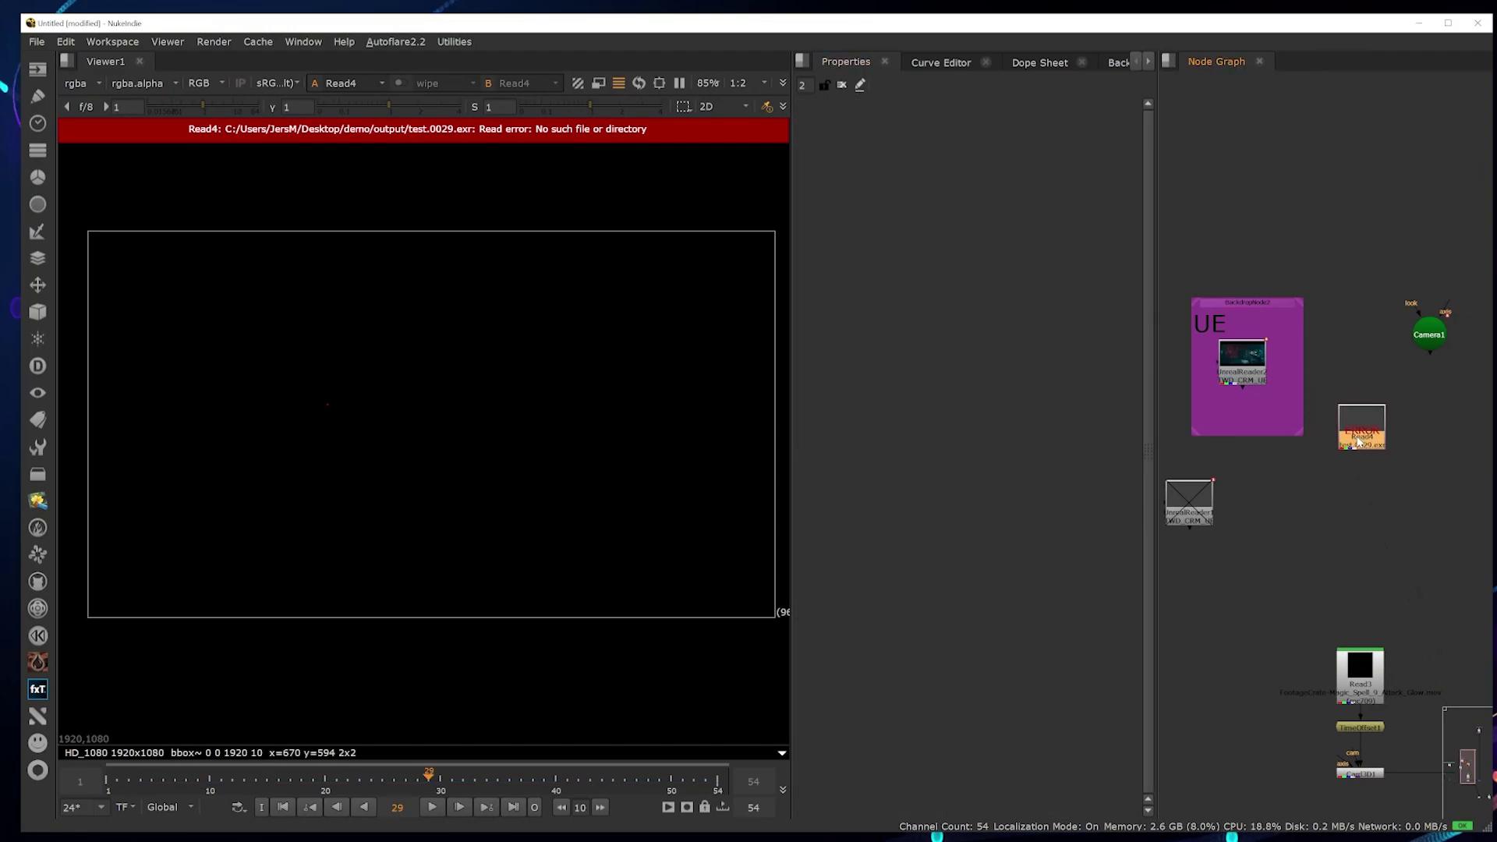
{"action": "double_click", "coordinate": [1358, 442]}
{"action": "left_click", "coordinate": [1023, 320]}
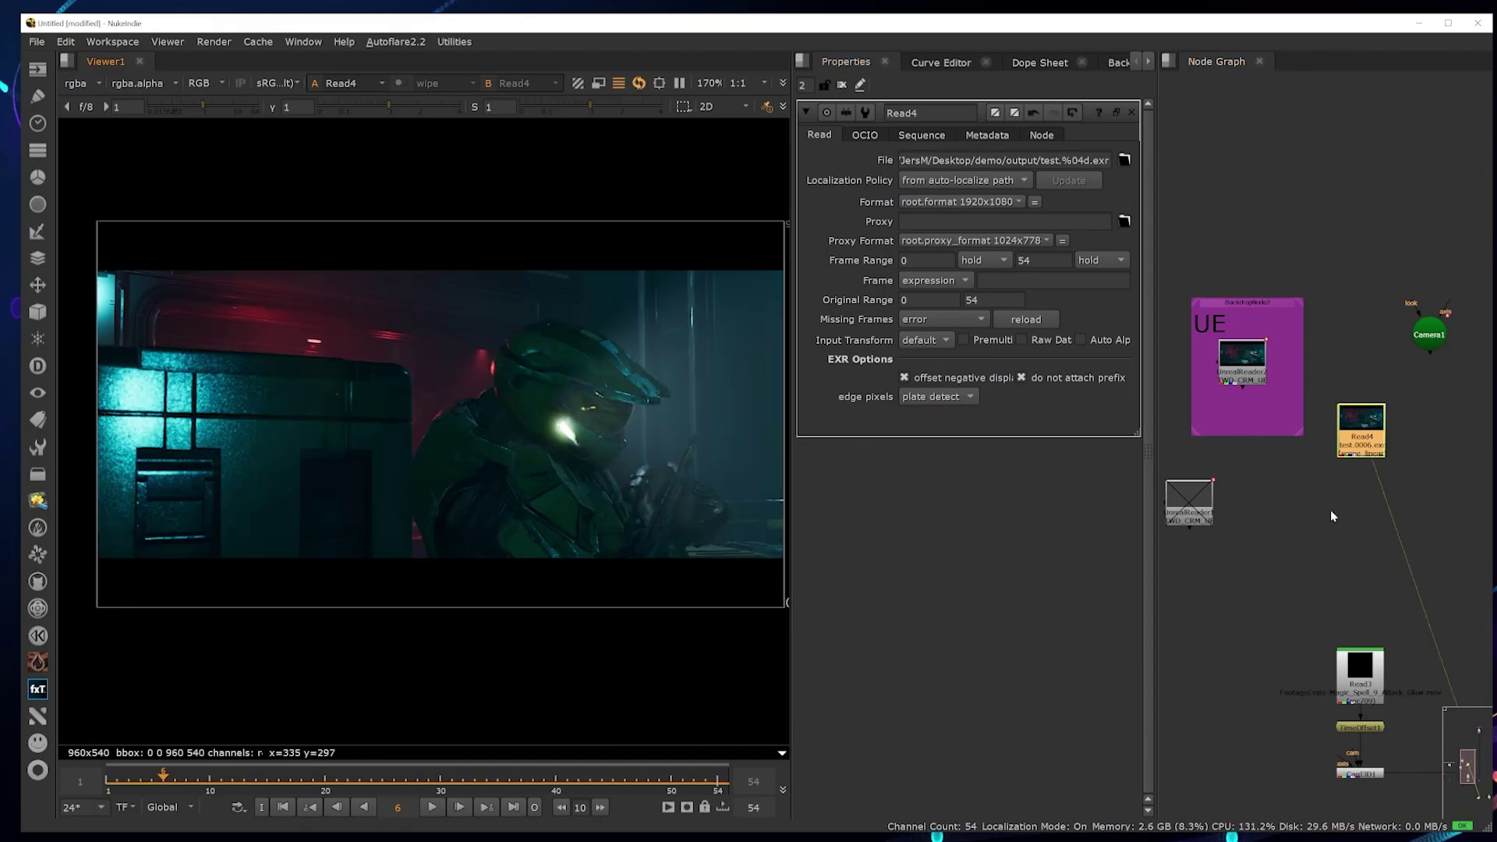
- Add a LayerContactSheet node to Read4, align it directly below and view its output
{"action": "left_click", "coordinate": [1331, 509]}
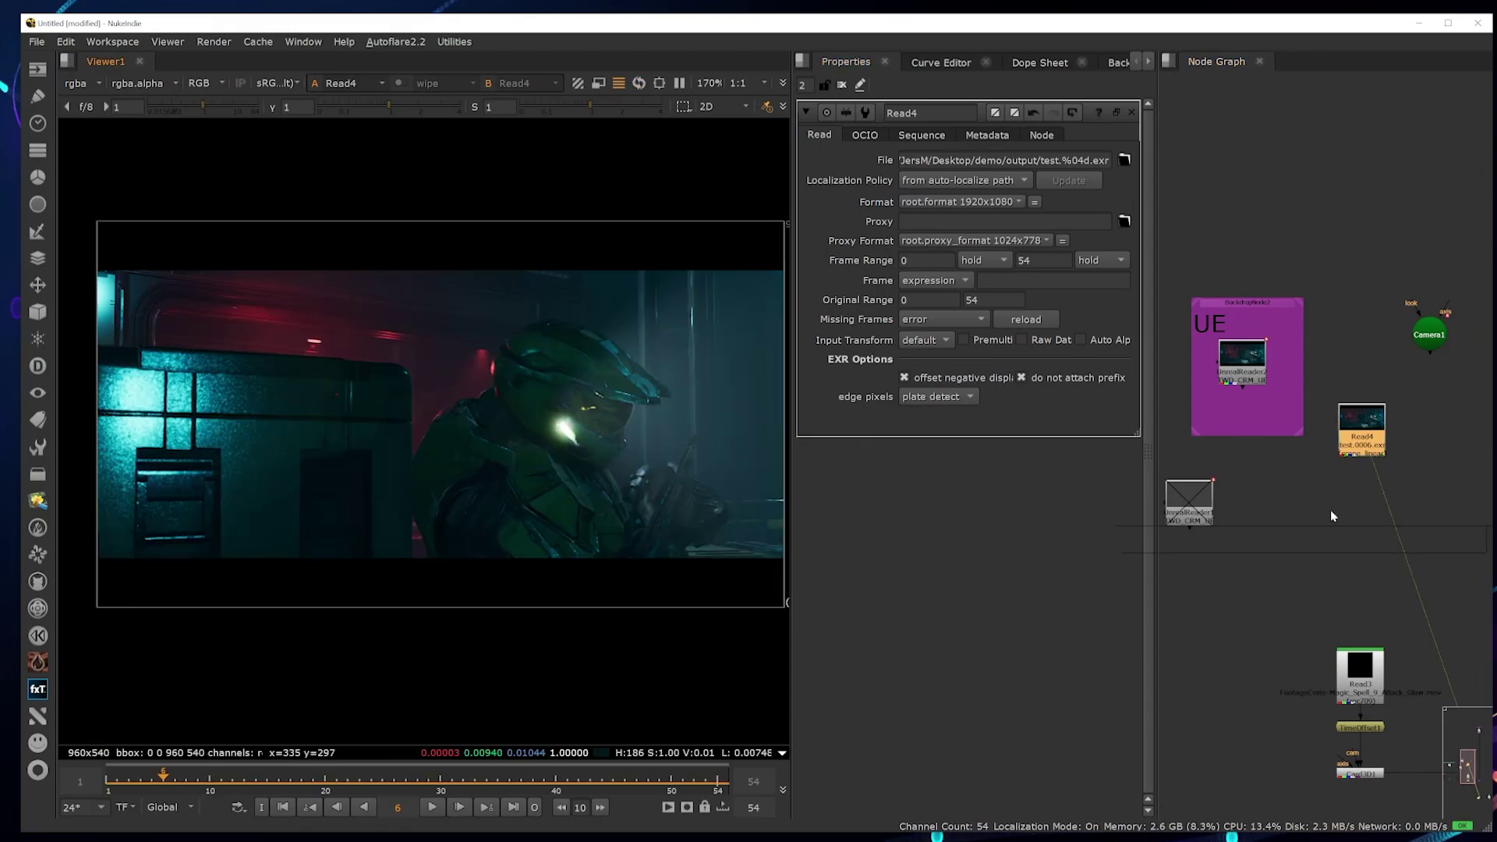
{"action": "key", "text": "Tab"}
{"action": "type", "text": "layer"}
{"action": "left_click", "coordinate": [1258, 521]}
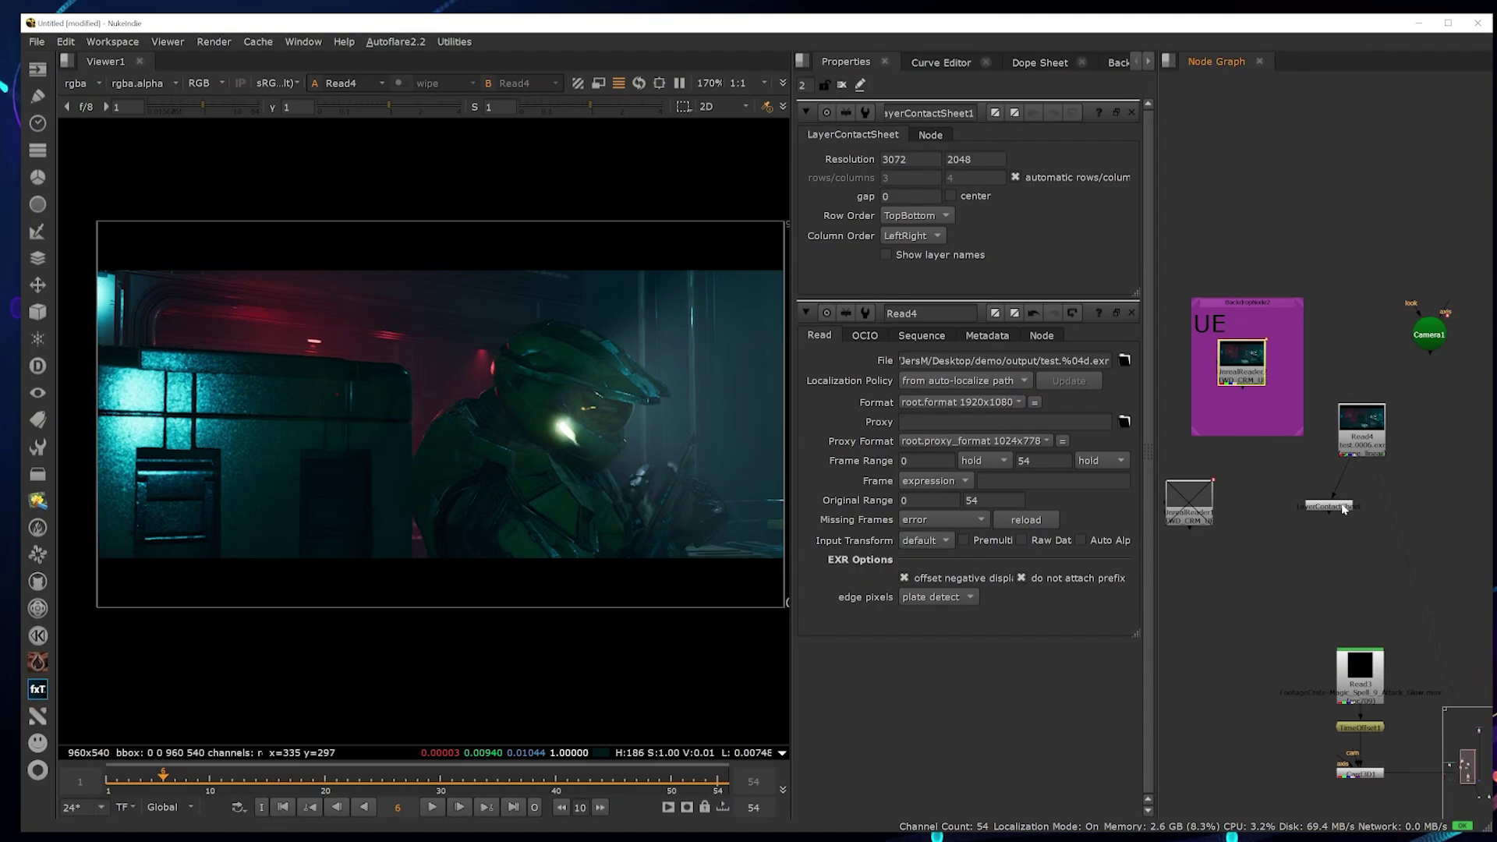
{"action": "left_click_drag", "start_coordinate": [1343, 509], "coordinate": [1375, 492]}
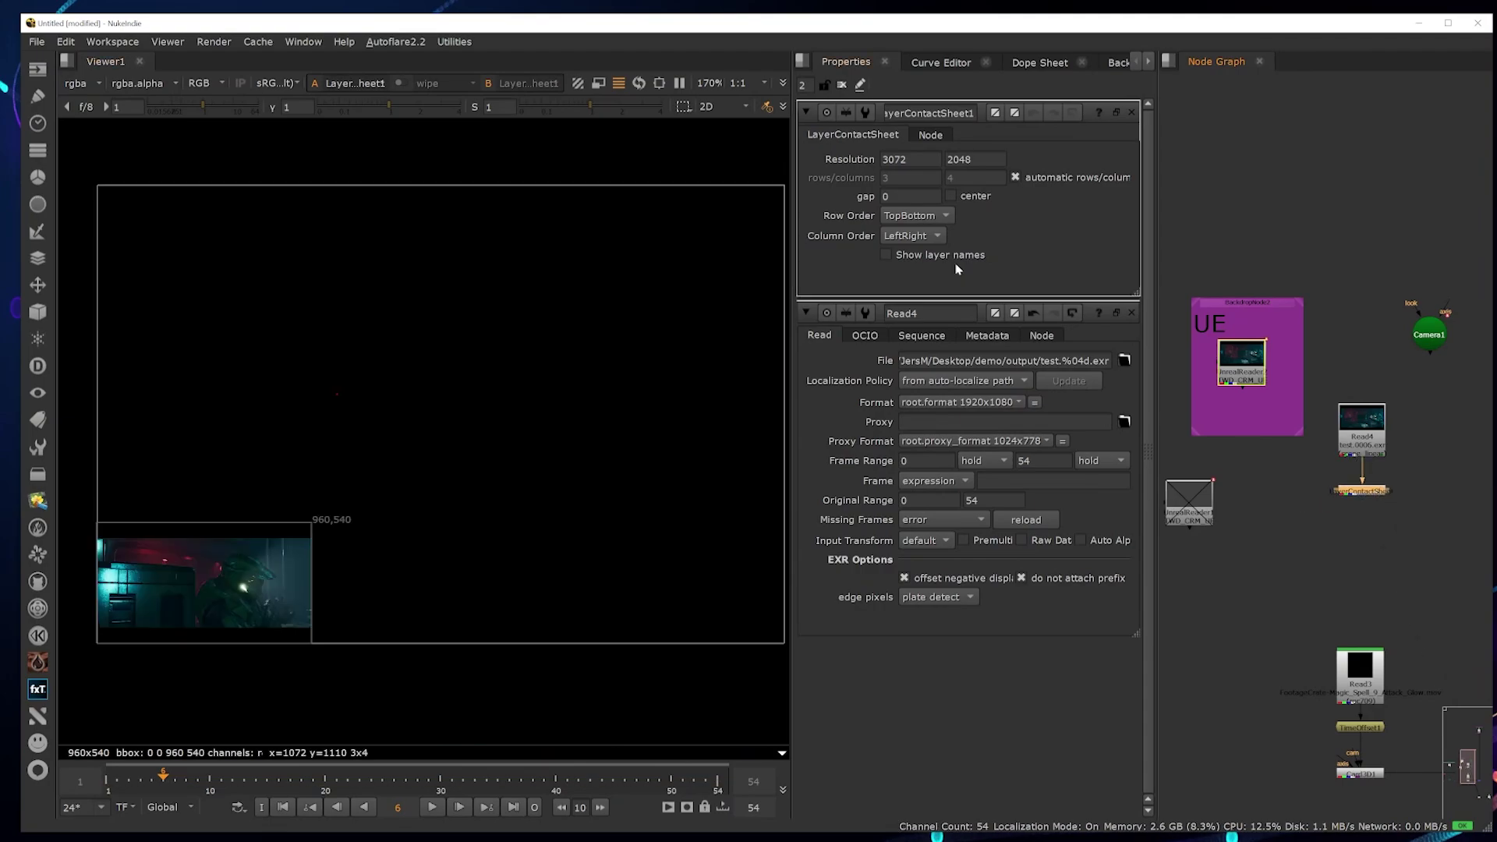
- Show the layer names on LayerContactSheet1 and close all open node properties
{"action": "left_click", "coordinate": [953, 256]}
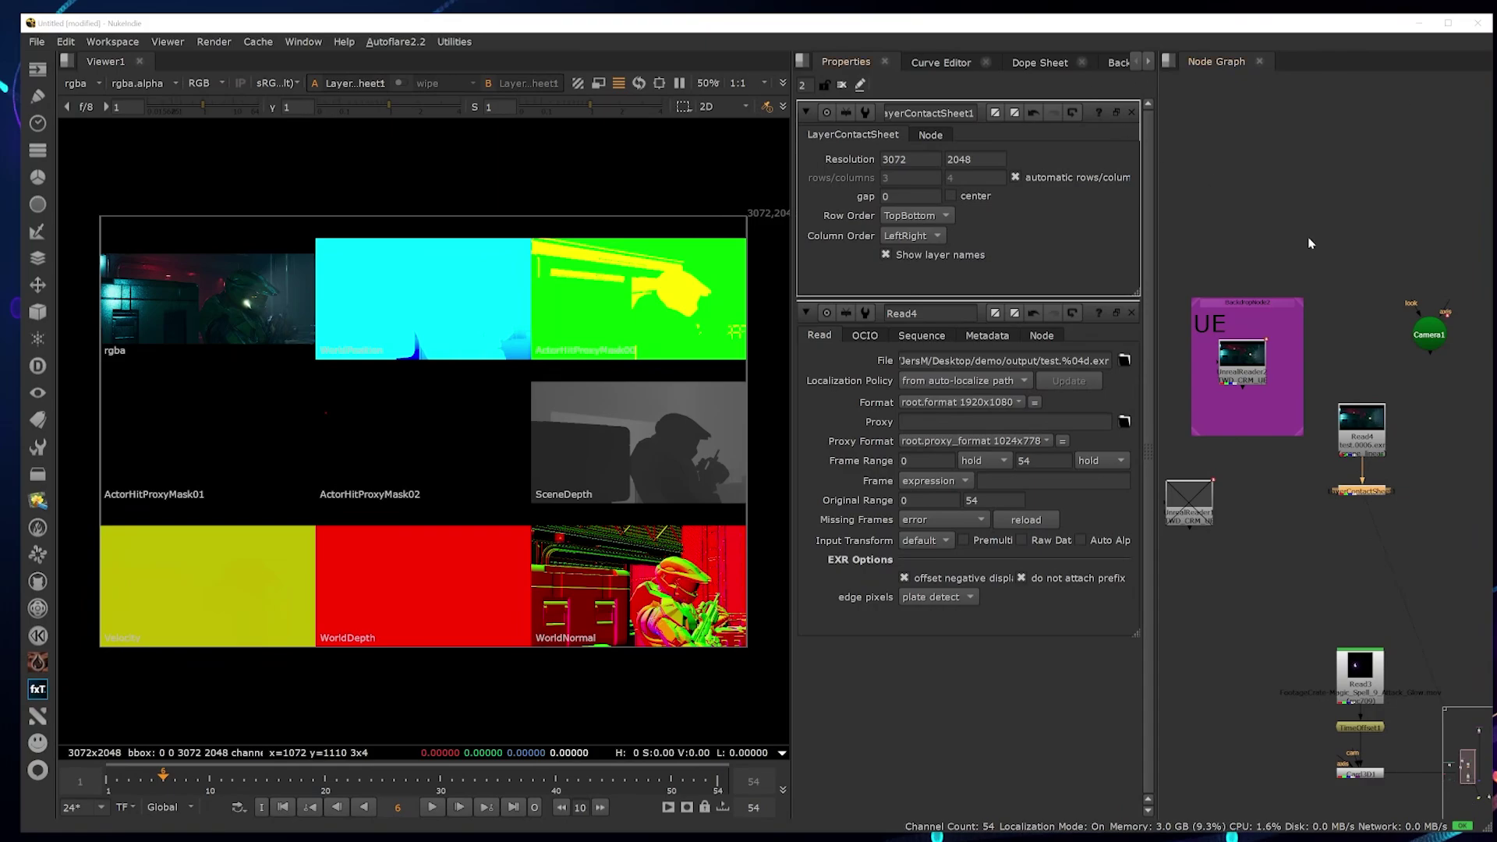
{"action": "key", "text": "ctrl+shift+a"}
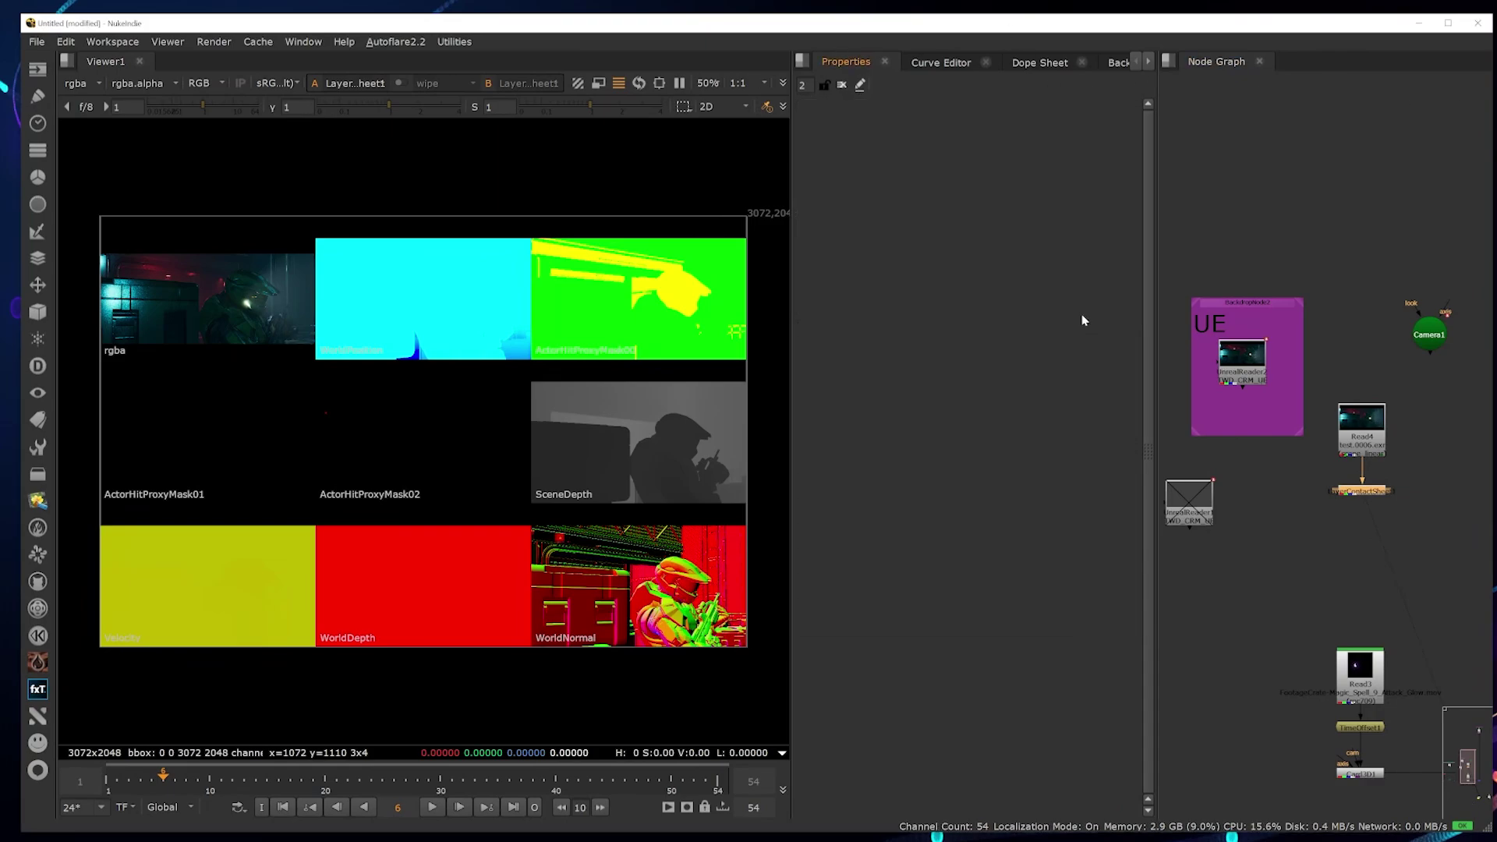
- Open Camera1's properties and move the UE backdrop with its UnrealReader2 node farther up the graph
{"action": "scroll", "coordinate": [1280, 242], "scroll_direction": "down", "scroll_amount": 3}
{"action": "middle_click_drag", "start_coordinate": [1309, 294], "coordinate": [1374, 329]}
{"action": "scroll", "coordinate": [1318, 273], "scroll_direction": "up", "scroll_amount": 5}
{"action": "scroll", "coordinate": [1373, 329], "scroll_direction": "down", "scroll_amount": 2}
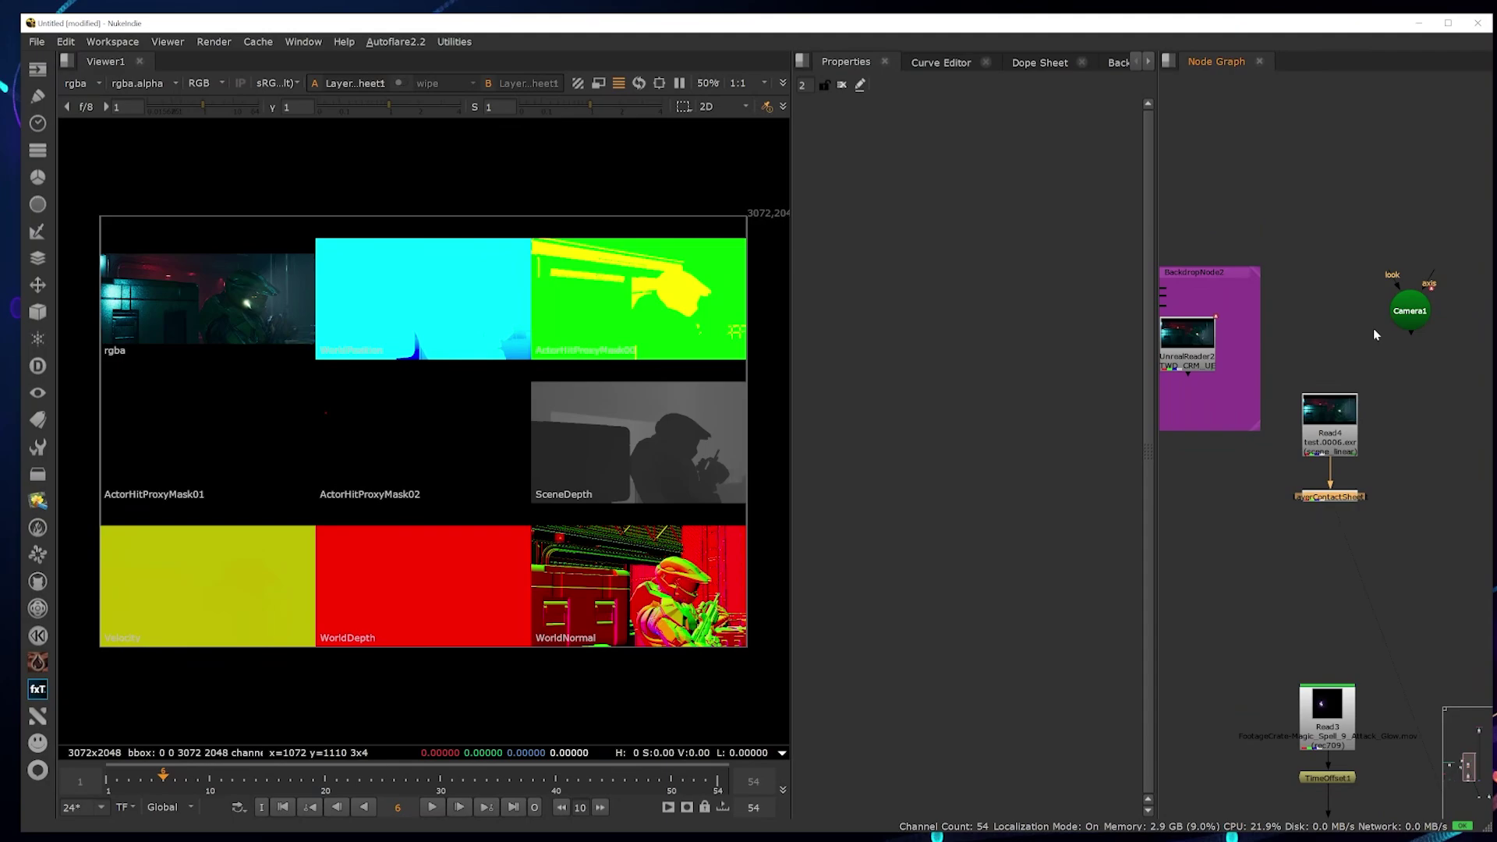
{"action": "left_click", "coordinate": [1416, 306]}
{"action": "double_click", "coordinate": [1418, 310]}
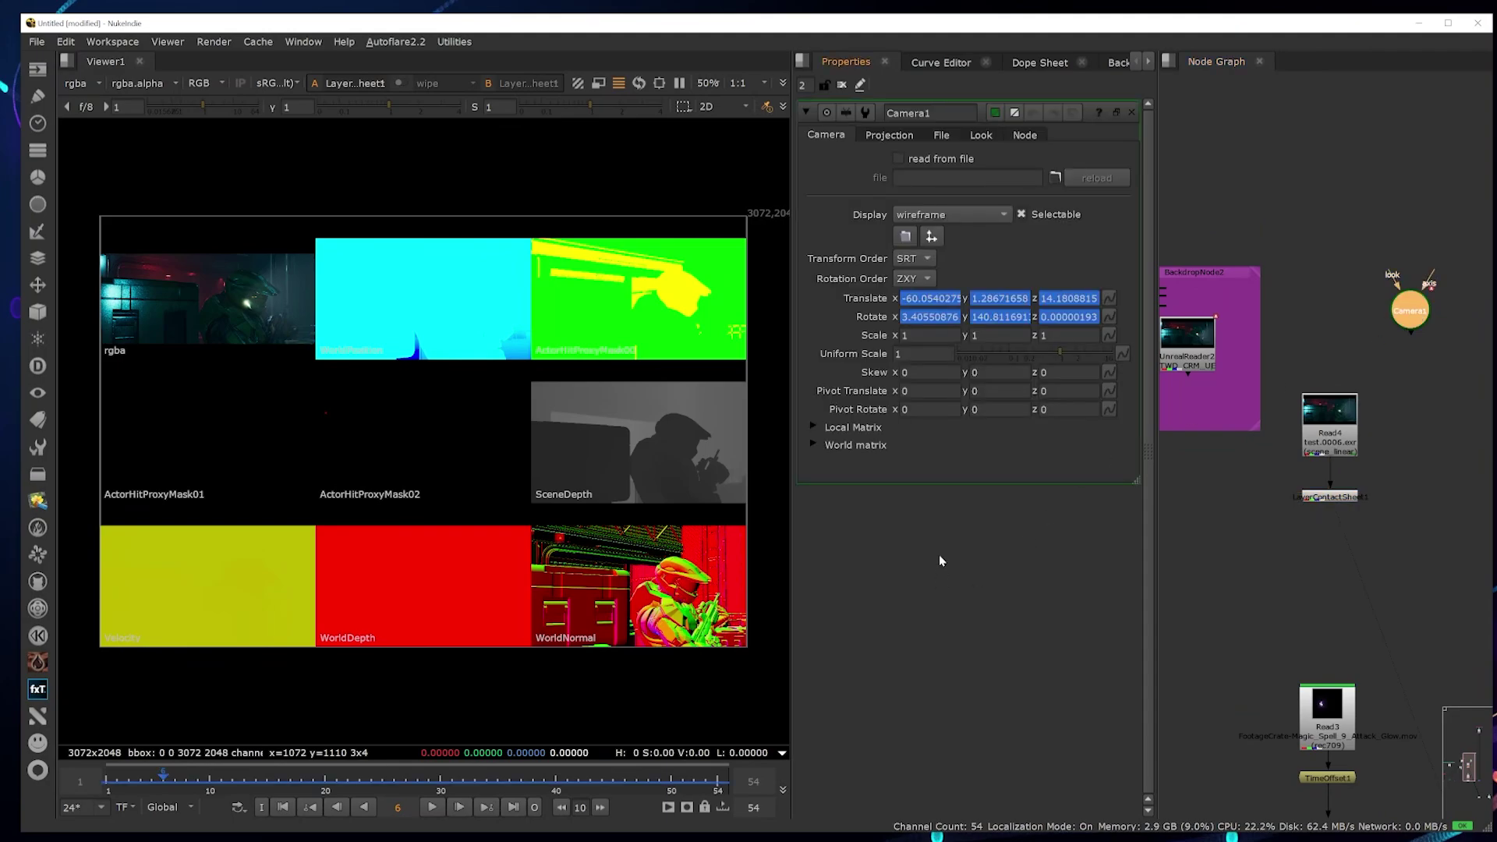
{"action": "scroll", "coordinate": [1344, 363], "scroll_direction": "down", "scroll_amount": 3}
{"action": "left_click_drag", "start_coordinate": [1193, 265], "coordinate": [1351, 426]}
{"action": "left_click_drag", "start_coordinate": [1290, 347], "coordinate": [1254, 244]}
{"action": "middle_click_drag", "start_coordinate": [1252, 322], "coordinate": [1322, 257]}
{"action": "scroll", "coordinate": [1309, 323], "scroll_direction": "up", "scroll_amount": 3}
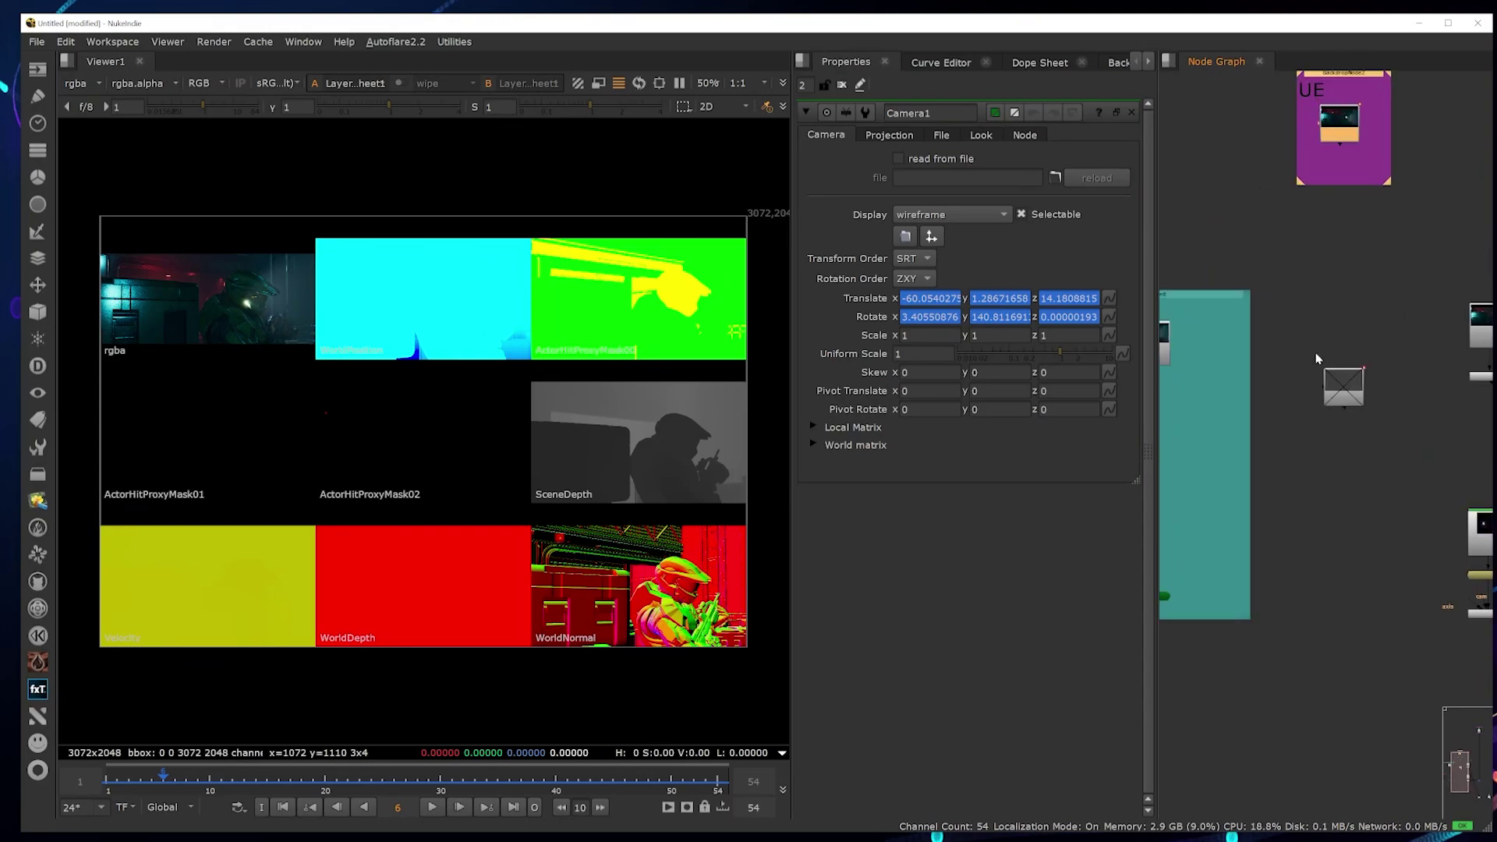
- Copy the Shuffle and PositionToPoints setup from the AOVs backdrop and paste it into empty space beside the main branch
{"action": "middle_click_drag", "start_coordinate": [1316, 358], "coordinate": [1483, 245]}
{"action": "scroll", "coordinate": [1376, 260], "scroll_direction": "down", "scroll_amount": 2}
{"action": "middle_click_drag", "start_coordinate": [1388, 268], "coordinate": [1316, 327]}
{"action": "scroll", "coordinate": [1310, 276], "scroll_direction": "up", "scroll_amount": 3}
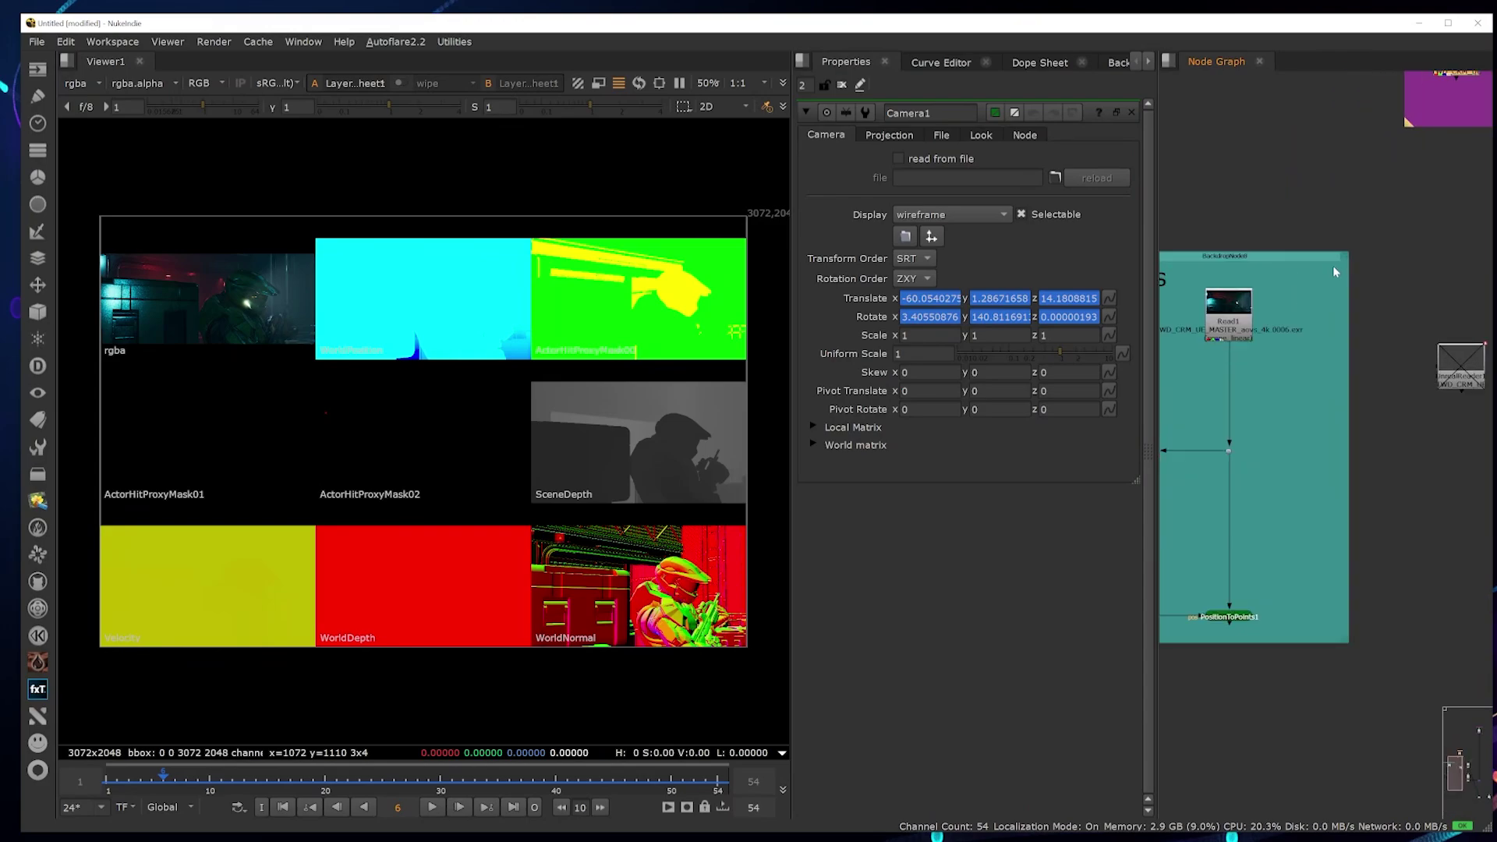
{"action": "middle_click_drag", "start_coordinate": [1335, 254], "coordinate": [1429, 149]}
{"action": "left_click_drag", "start_coordinate": [1380, 576], "coordinate": [1139, 273]}
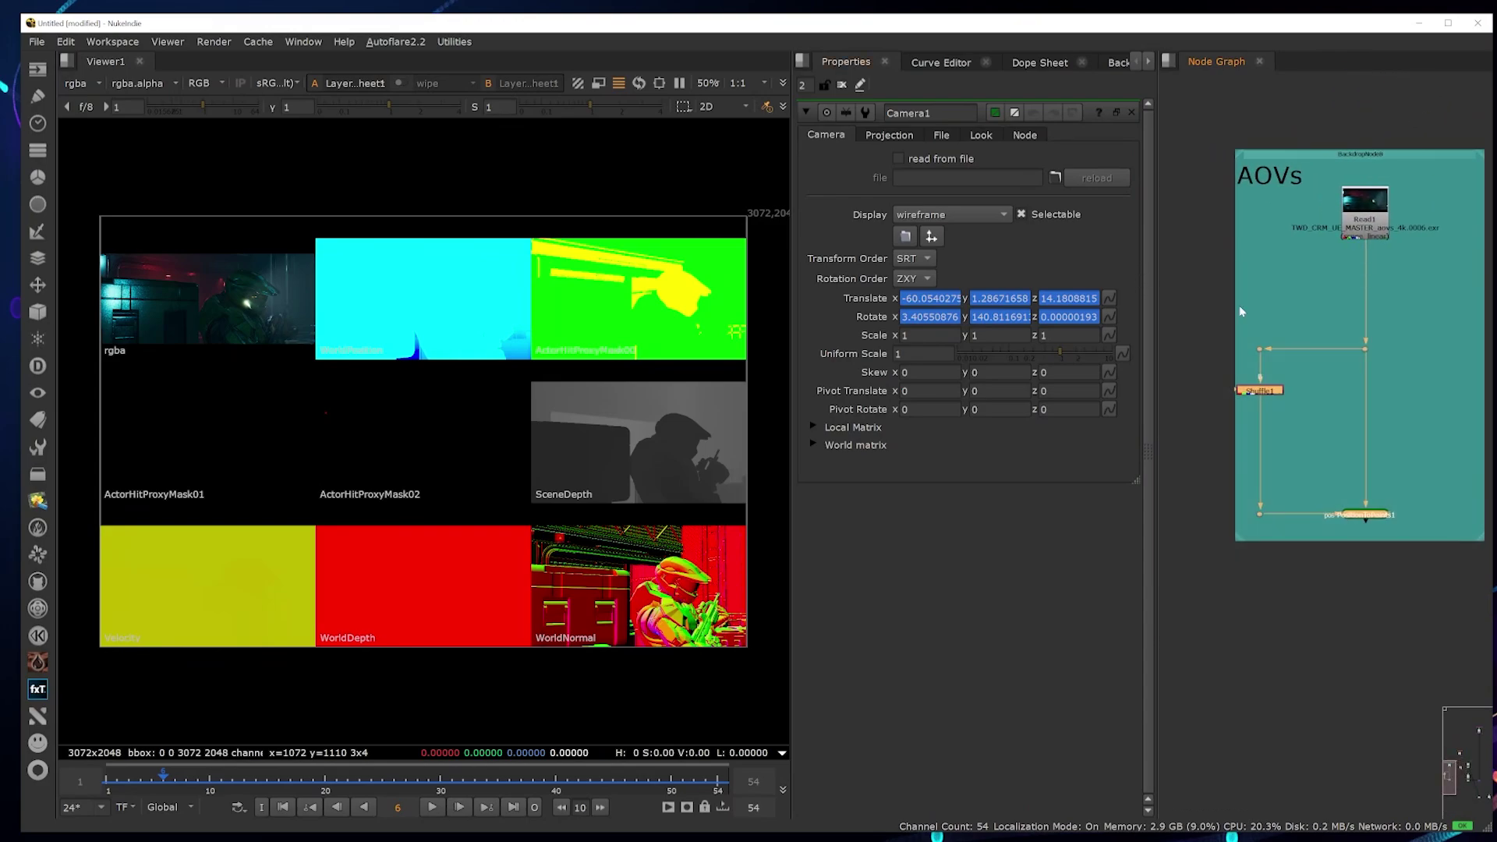
{"action": "scroll", "coordinate": [1267, 309], "scroll_direction": "down", "scroll_amount": 7}
{"action": "scroll", "coordinate": [1291, 361], "scroll_direction": "up", "scroll_amount": 5}
{"action": "middle_click_drag", "start_coordinate": [1358, 319], "coordinate": [1196, 307]}
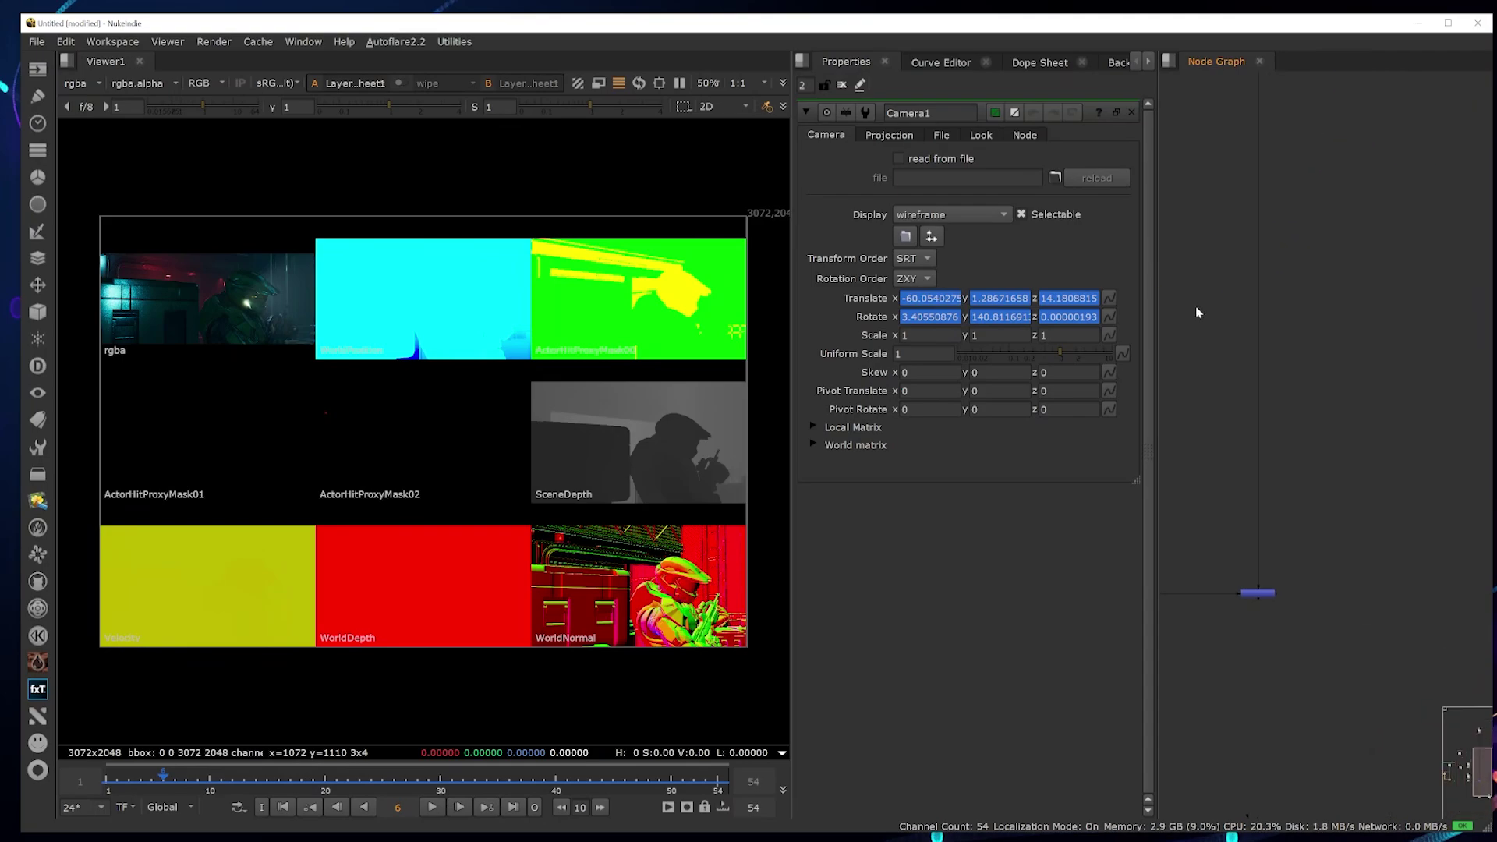
{"action": "left_click", "coordinate": [1413, 345]}
{"action": "key", "text": "ctrl+v"}
{"action": "middle_click_drag", "start_coordinate": [1347, 306], "coordinate": [1456, 305]}
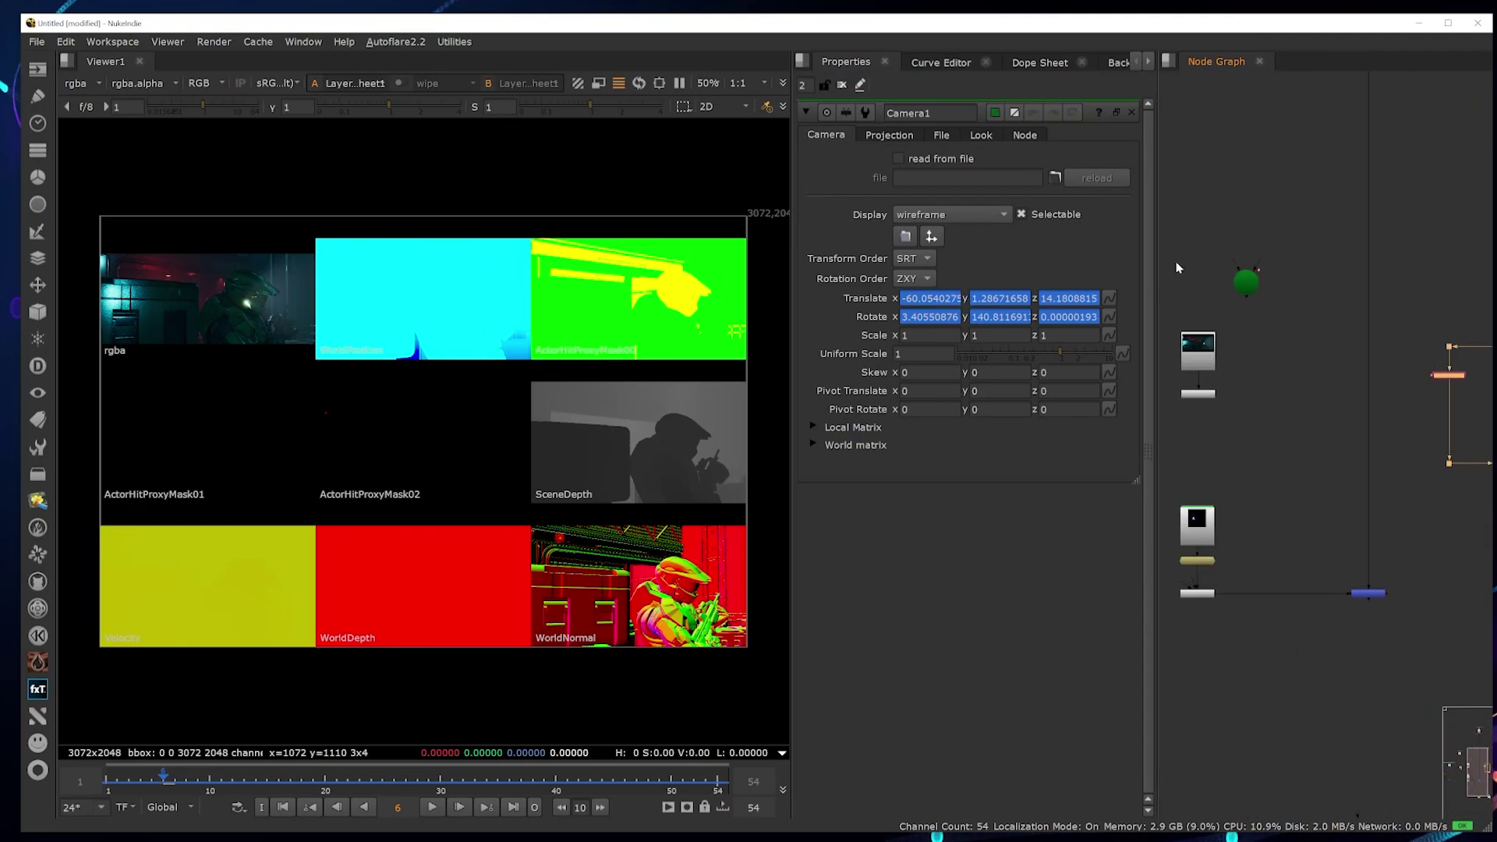
- Move Read4 and its LayerContactSheet above the pasted nodes and connect Read4 to the top of the pasted setup
{"action": "scroll", "coordinate": [1204, 254], "scroll_direction": "down", "scroll_amount": 4}
{"action": "middle_click_drag", "start_coordinate": [1208, 254], "coordinate": [1325, 295]}
{"action": "scroll", "coordinate": [1318, 277], "scroll_direction": "up", "scroll_amount": 5}
{"action": "middle_click", "coordinate": [1330, 322]}
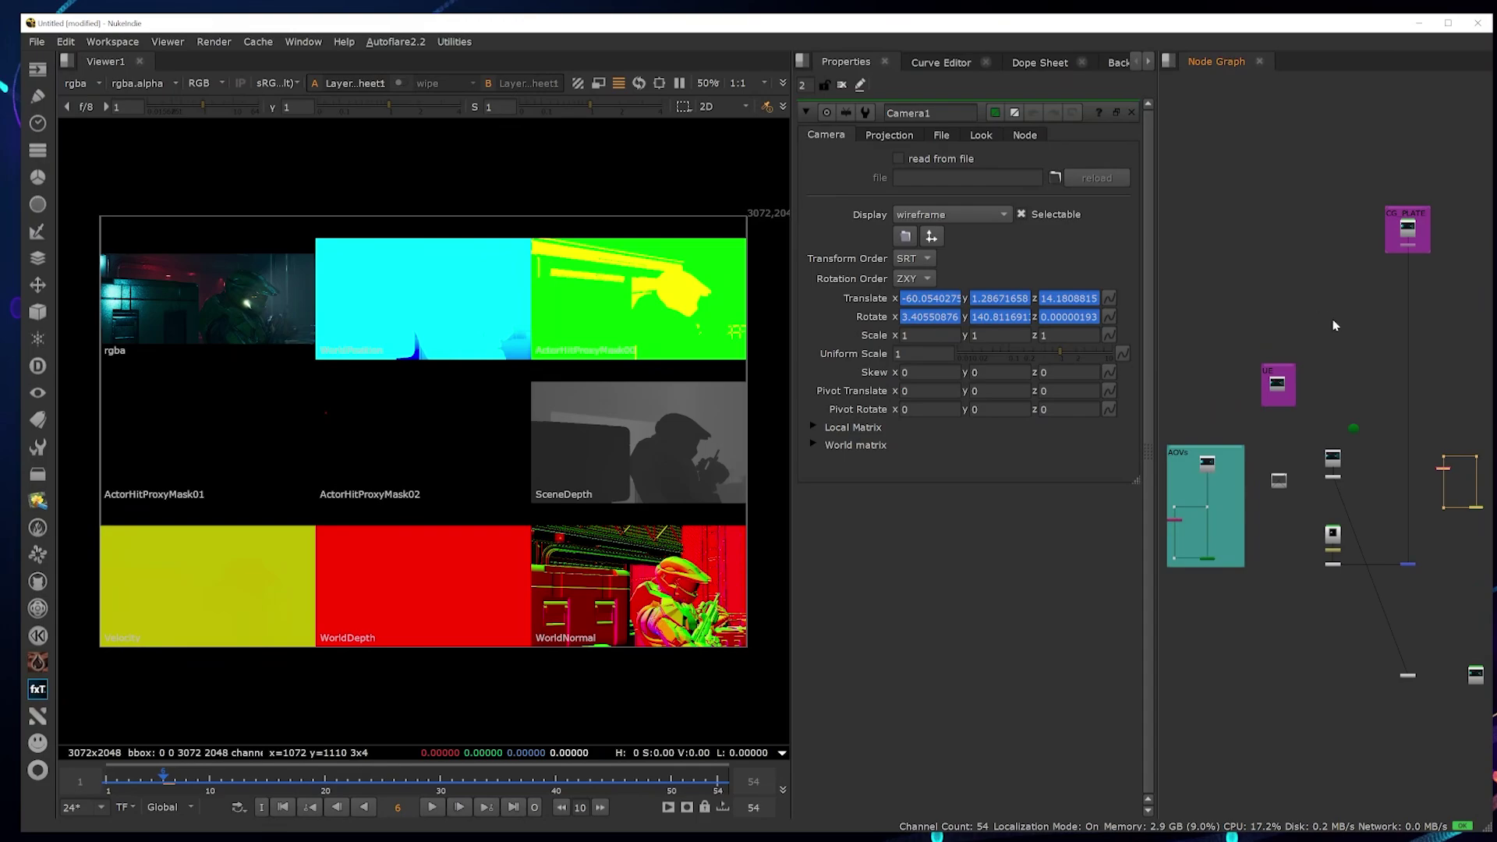
{"action": "scroll", "coordinate": [1357, 439], "scroll_direction": "up", "scroll_amount": 4}
{"action": "middle_click_drag", "start_coordinate": [1369, 469], "coordinate": [1265, 443]}
{"action": "left_click_drag", "start_coordinate": [1217, 461], "coordinate": [1473, 396]}
{"action": "left_click_drag", "start_coordinate": [1209, 490], "coordinate": [1382, 343]}
{"action": "scroll", "coordinate": [1403, 353], "scroll_direction": "up", "scroll_amount": 3}
{"action": "middle_click_drag", "start_coordinate": [1403, 353], "coordinate": [1361, 310]}
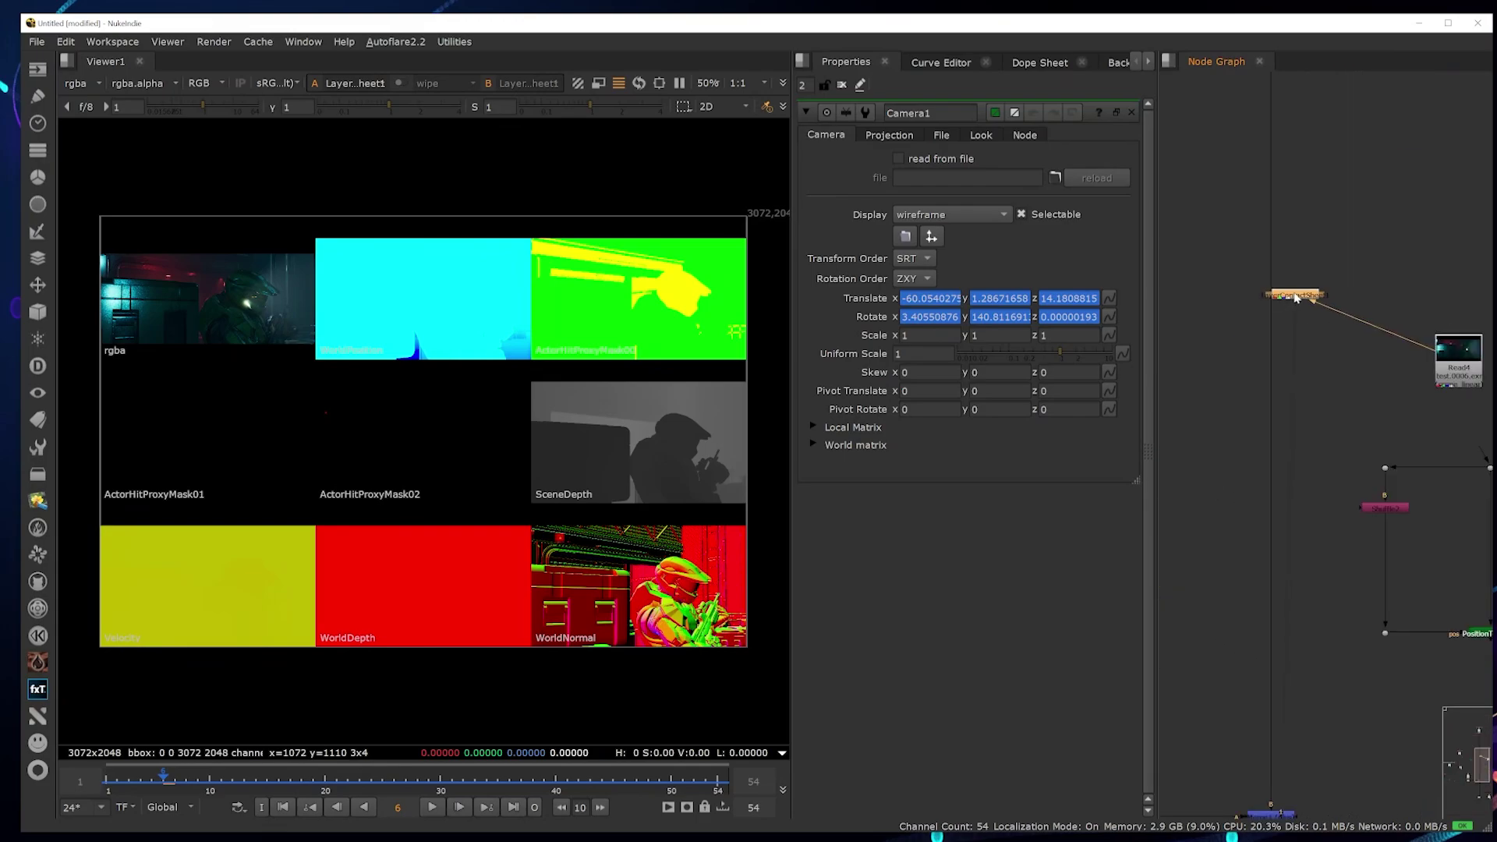
{"action": "left_click_drag", "start_coordinate": [1294, 294], "coordinate": [1430, 264]}
{"action": "scroll", "coordinate": [1435, 277], "scroll_direction": "up", "scroll_amount": 1}
{"action": "middle_click_drag", "start_coordinate": [1435, 277], "coordinate": [1365, 249]}
{"action": "left_click_drag", "start_coordinate": [1393, 351], "coordinate": [1434, 396]}
- View the output of Shuffle2 and close the open node properties
{"action": "left_click", "coordinate": [1317, 519]}
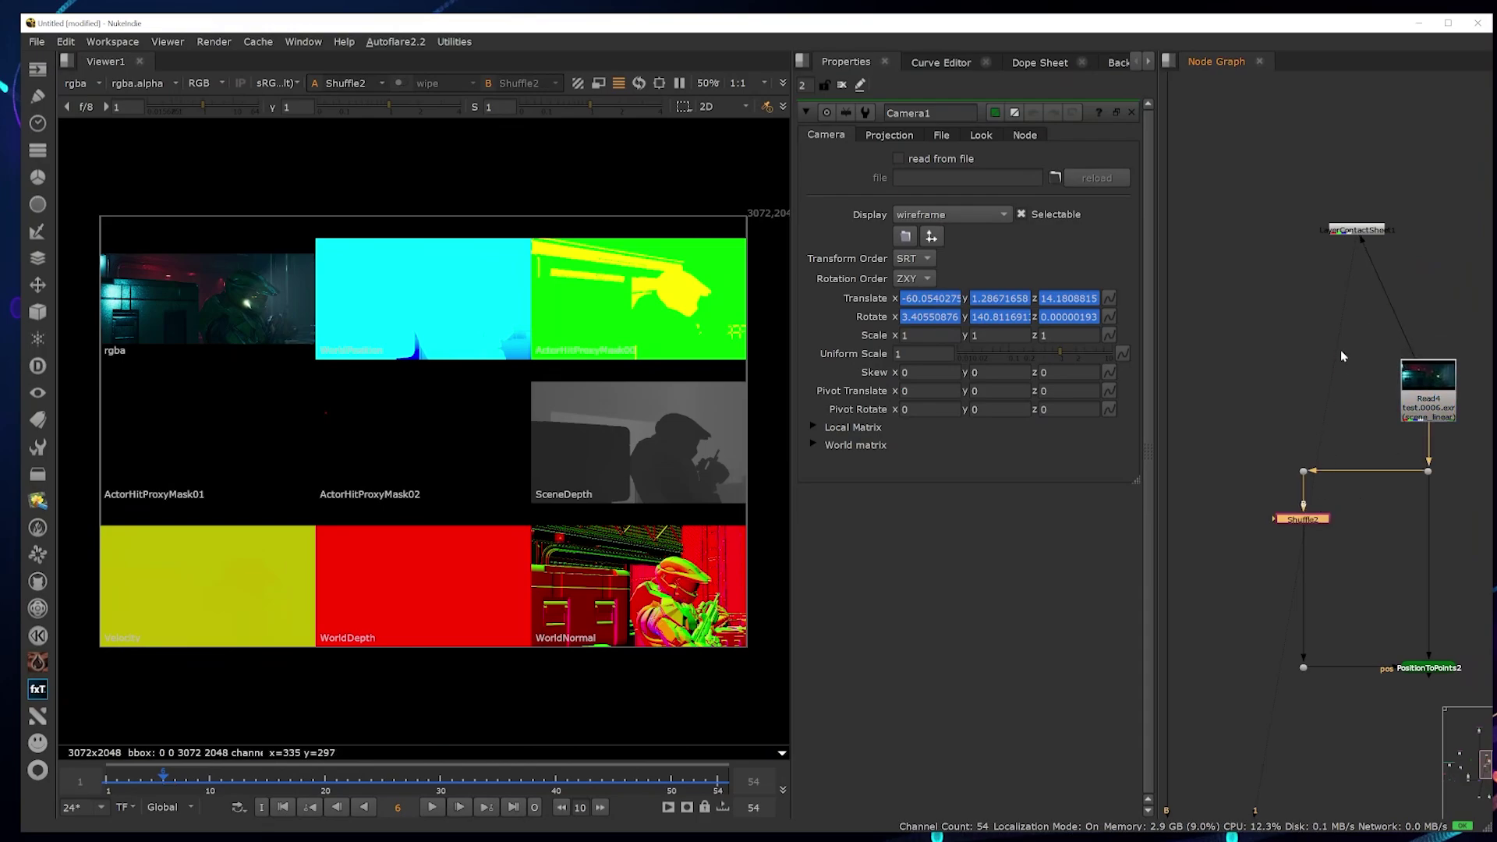
{"action": "key", "text": "1"}
{"action": "key", "text": "ctrl+shift+a"}
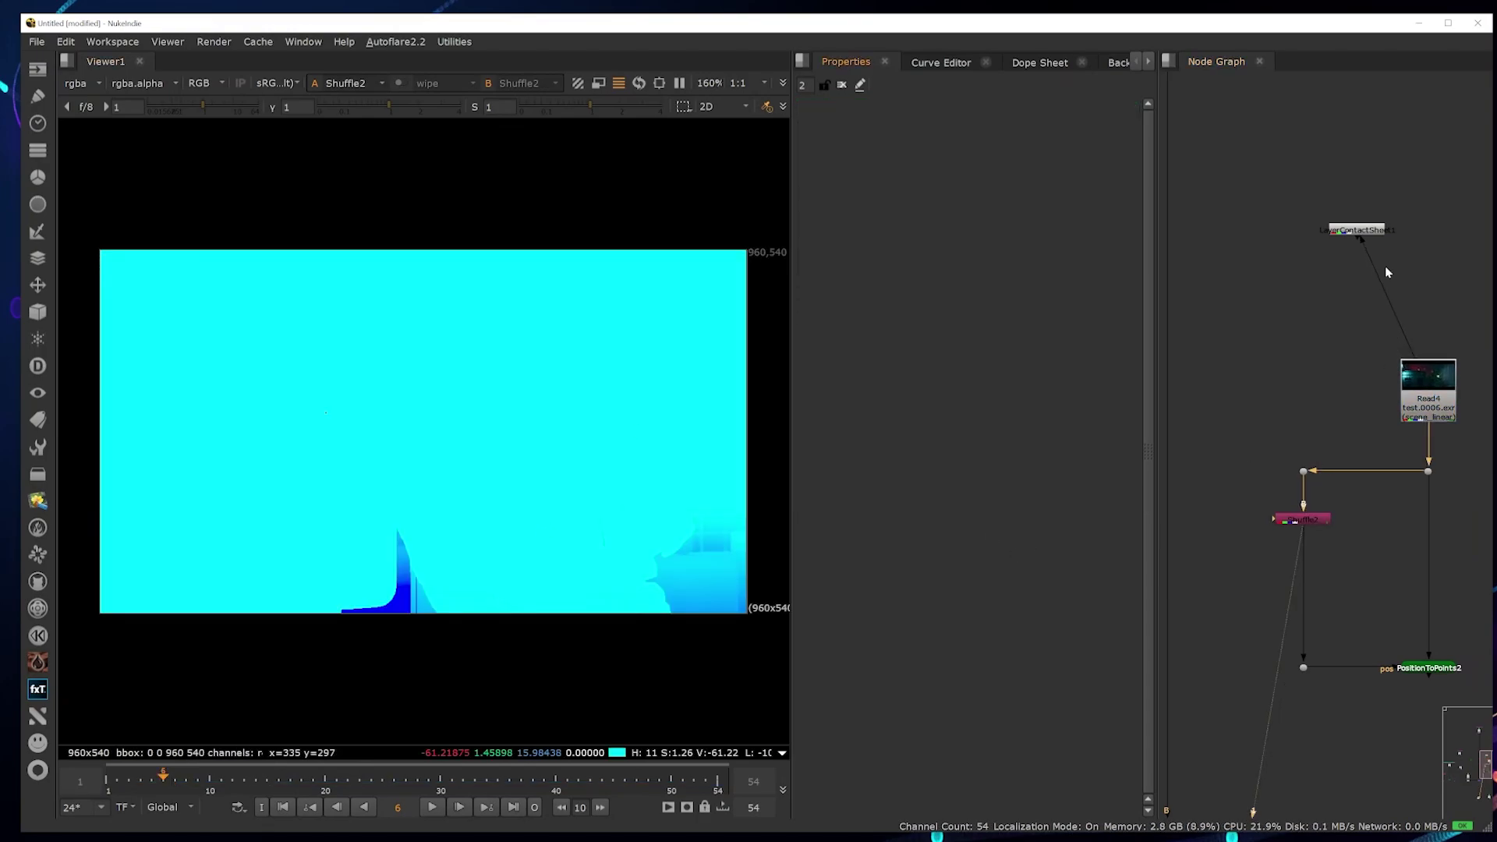
- Move the LayerContactSheet node down beside Read4, clear of the Shuffle2 branch
{"action": "left_click_drag", "start_coordinate": [1350, 236], "coordinate": [1280, 398]}
{"action": "scroll", "coordinate": [1308, 436], "scroll_direction": "down", "scroll_amount": 1}
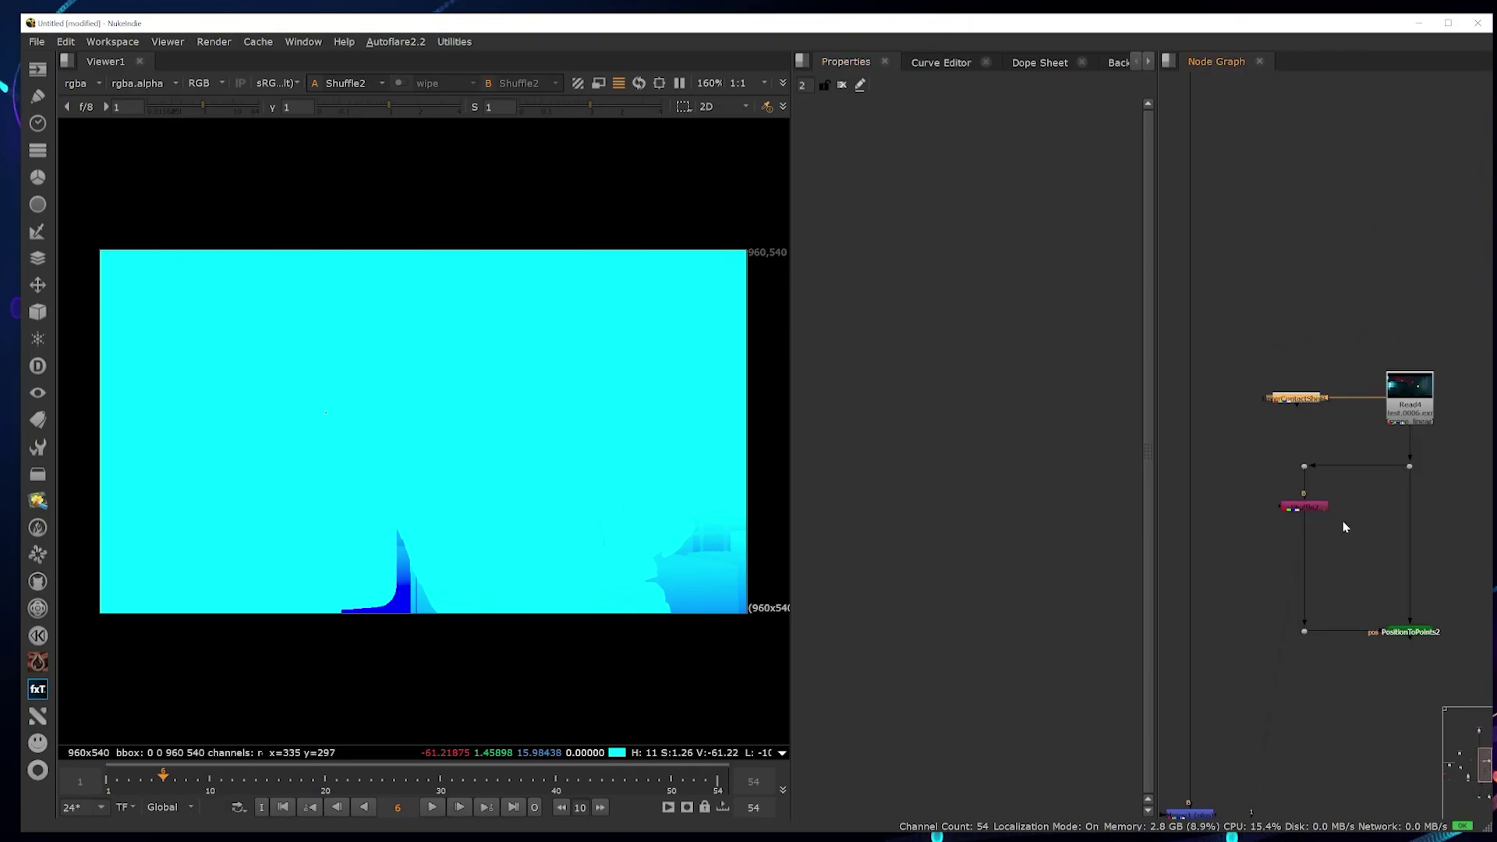
{"action": "middle_click_drag", "start_coordinate": [1379, 629], "coordinate": [1351, 527]}
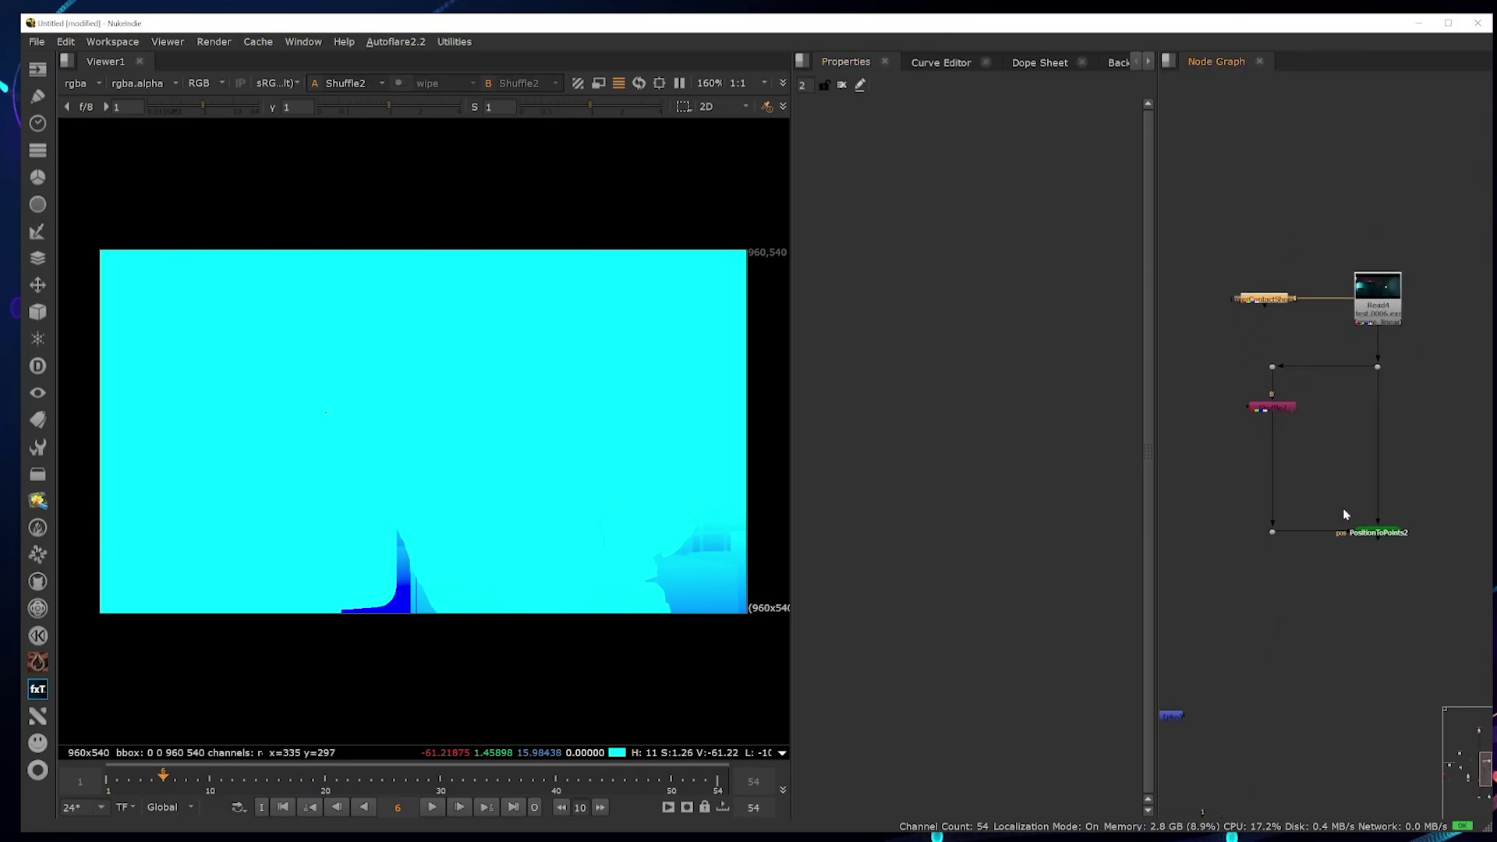
- View PositionToPoints2 as a 3D point cloud and open its properties
{"action": "left_click_drag", "start_coordinate": [1344, 515], "coordinate": [1436, 569]}
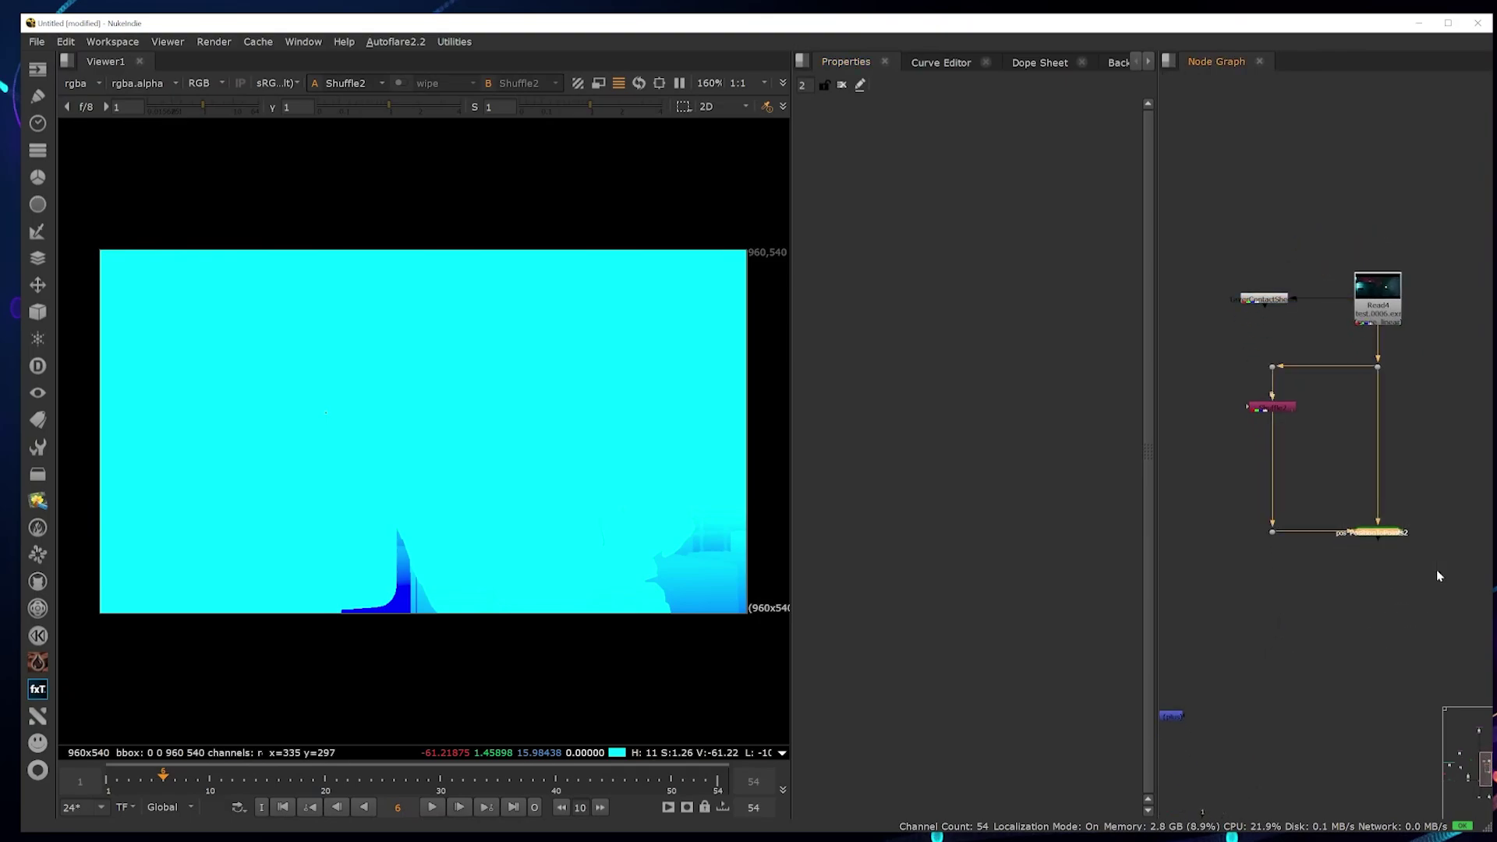
{"action": "left_click", "coordinate": [1351, 598]}
{"action": "left_click", "coordinate": [1373, 535]}
{"action": "key", "text": "1"}
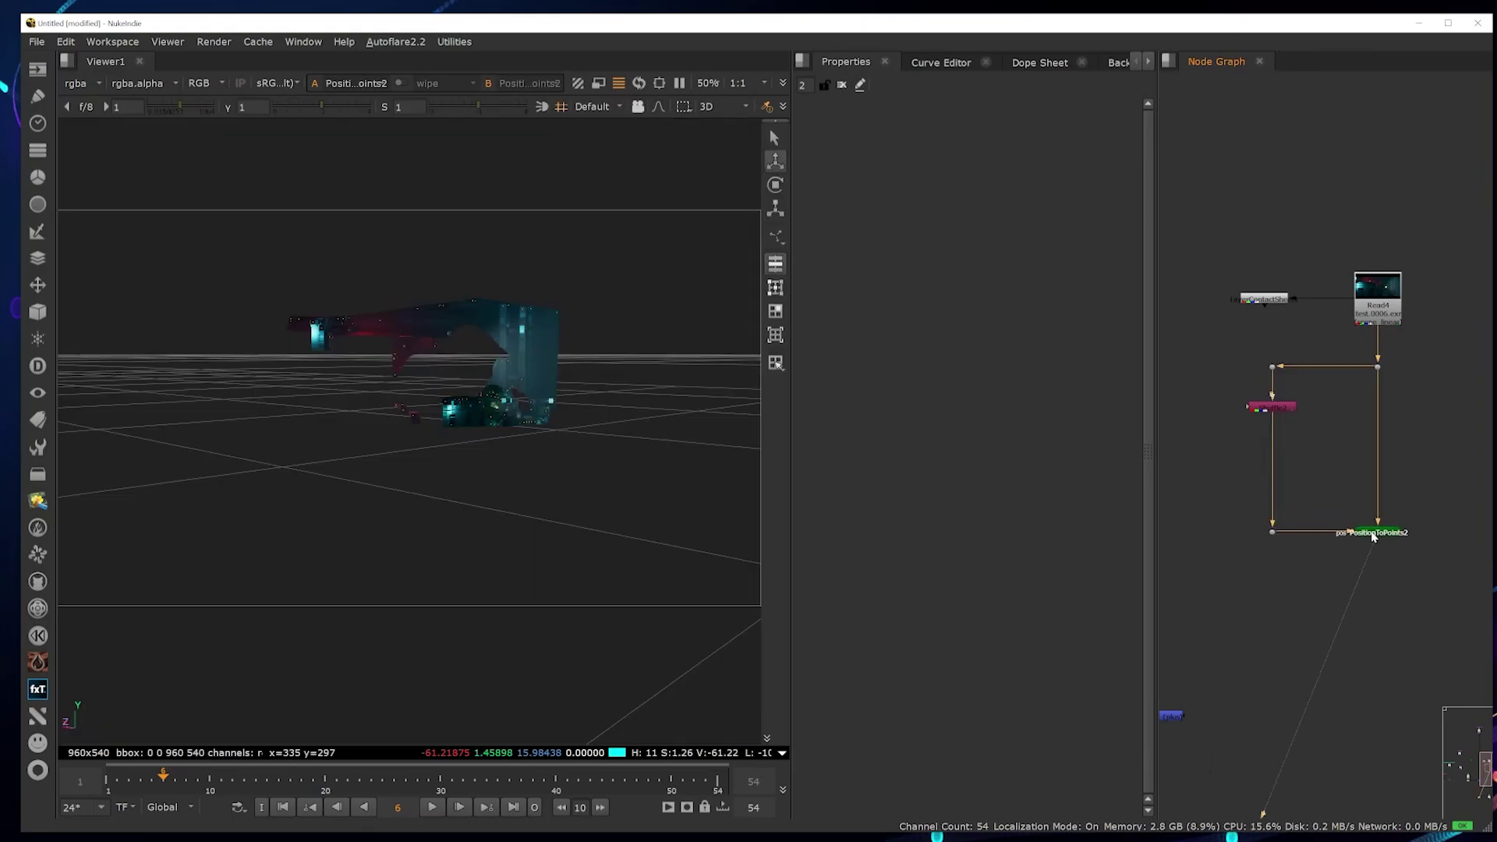
{"action": "double_click", "coordinate": [1374, 535]}
{"action": "scroll", "coordinate": [465, 423], "scroll_direction": "down", "scroll_amount": 2}
{"action": "scroll", "coordinate": [464, 424], "scroll_direction": "up", "scroll_amount": 4}
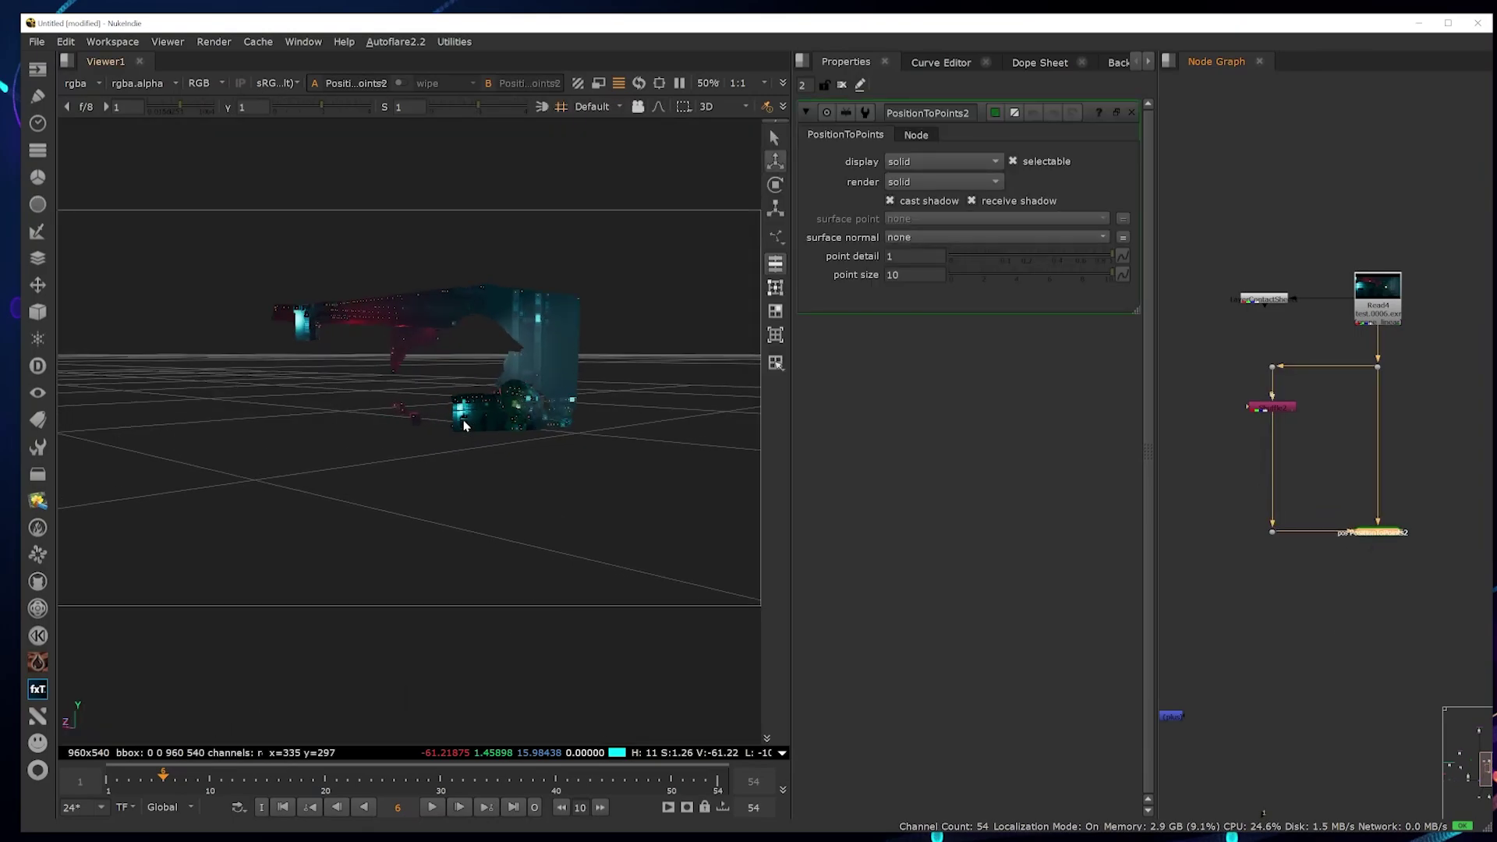
{"action": "left_click_drag", "start_coordinate": [530, 448], "coordinate": [533, 262], "text": "ctrl"}
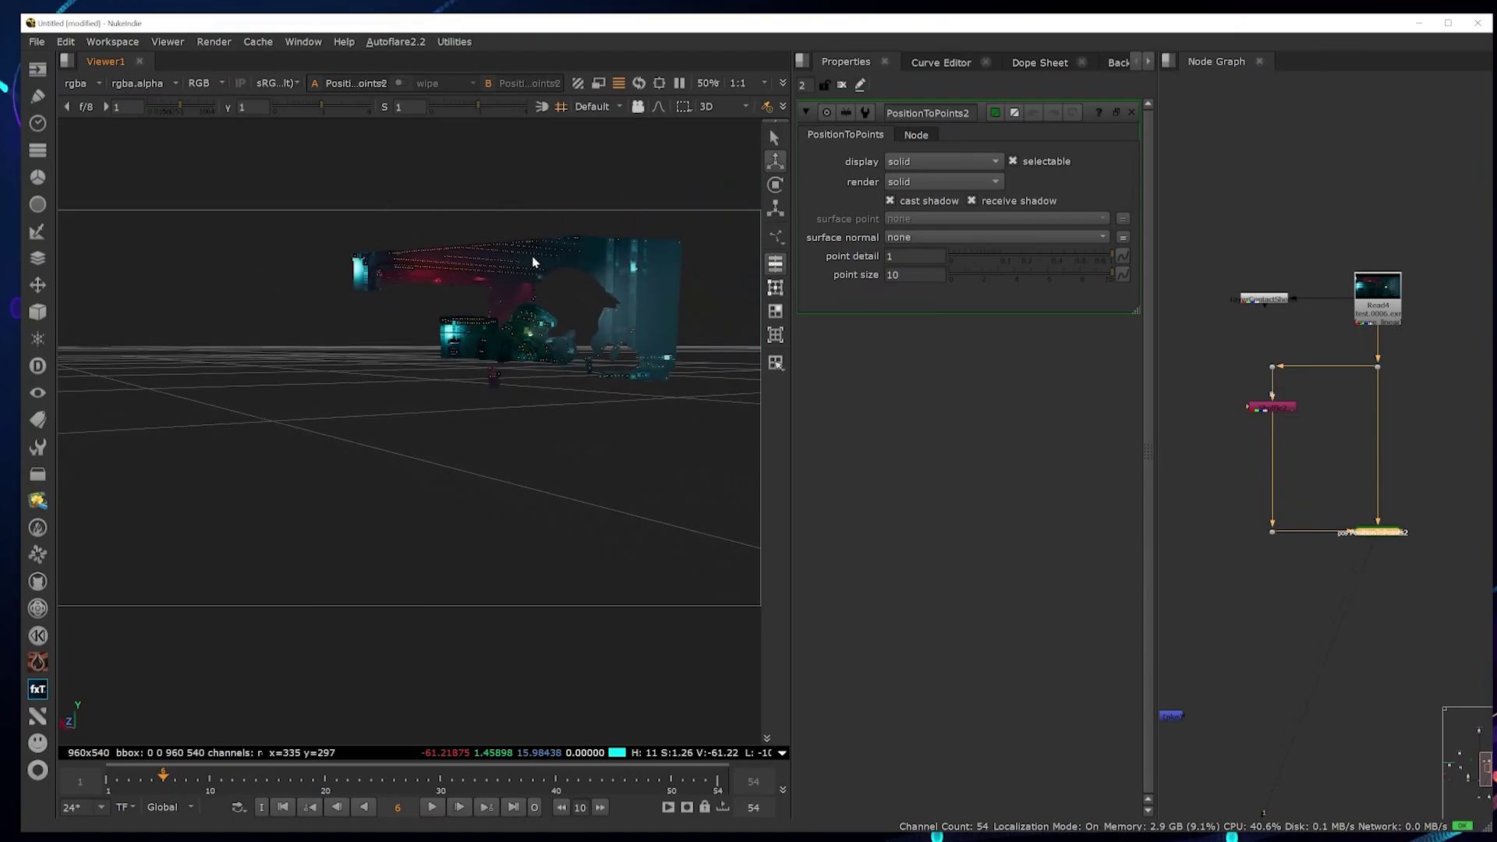
- Examine the point cloud from several angles at frames 11 and 41
{"action": "left_click", "coordinate": [221, 779]}
{"action": "left_click_drag", "start_coordinate": [556, 507], "coordinate": [535, 515], "text": "ctrl"}
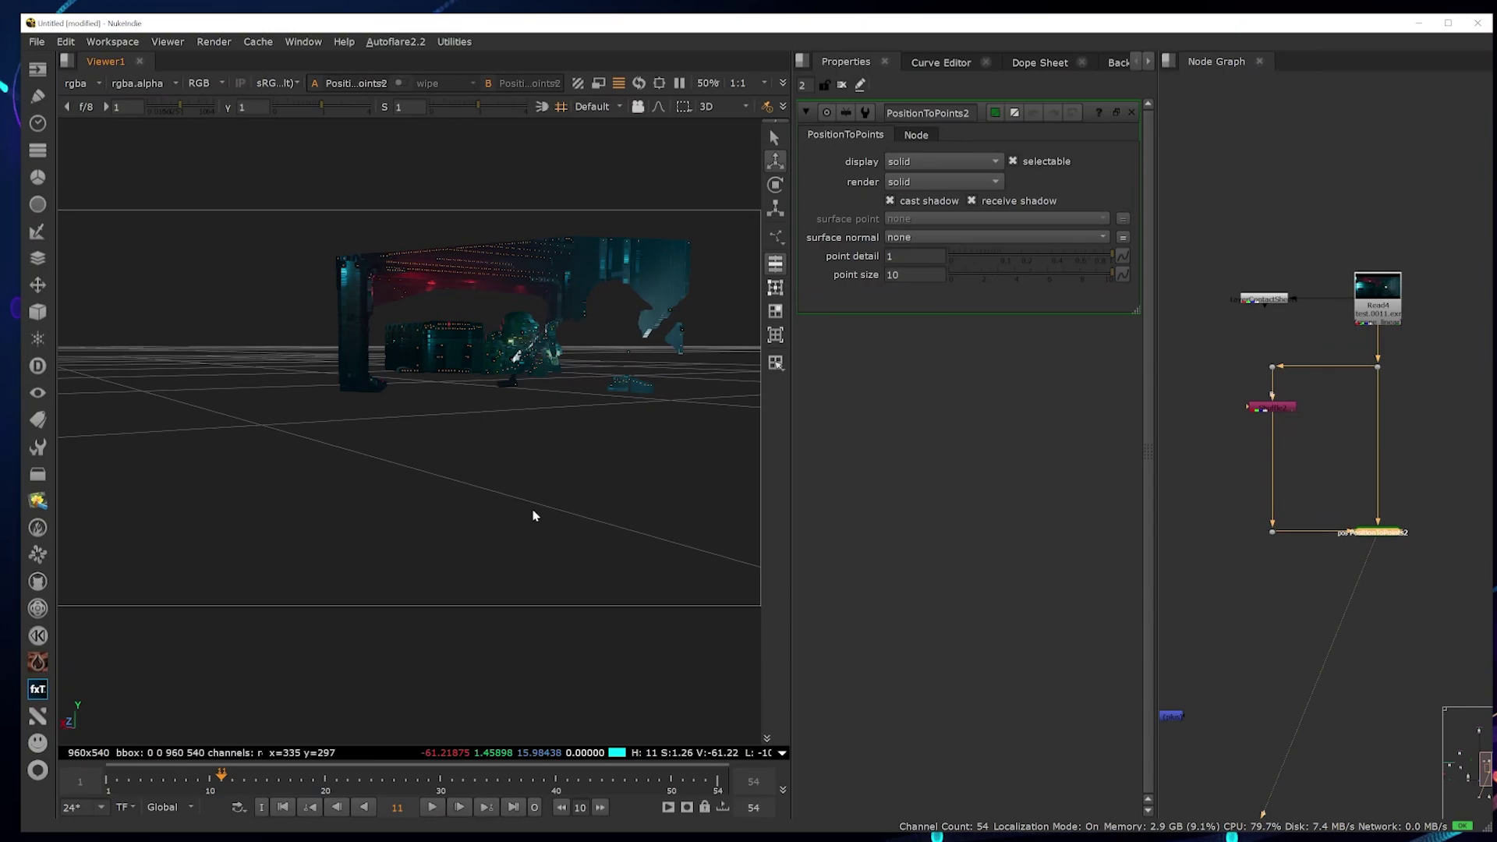
{"action": "left_click_drag", "start_coordinate": [505, 784], "coordinate": [570, 780]}
{"action": "left_click", "coordinate": [568, 780]}
{"action": "left_click_drag", "start_coordinate": [511, 504], "coordinate": [546, 274], "text": "ctrl"}
{"action": "left_click_drag", "start_coordinate": [535, 421], "coordinate": [561, 417], "text": "ctrl"}
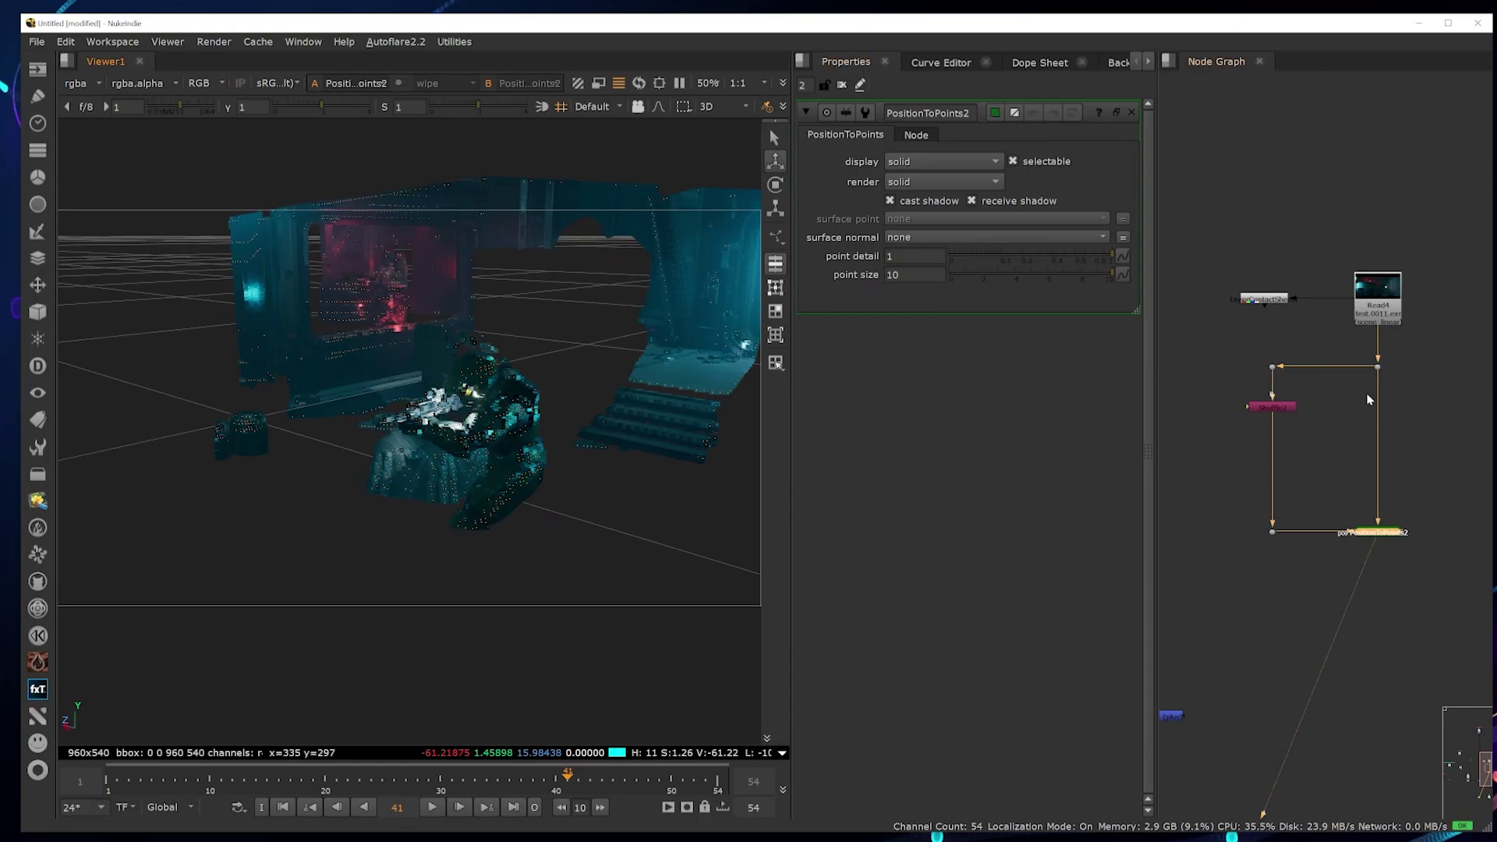
- Place Camera1 beside the PositionToPoints2 node and open its properties
{"action": "left_click", "coordinate": [1401, 391]}
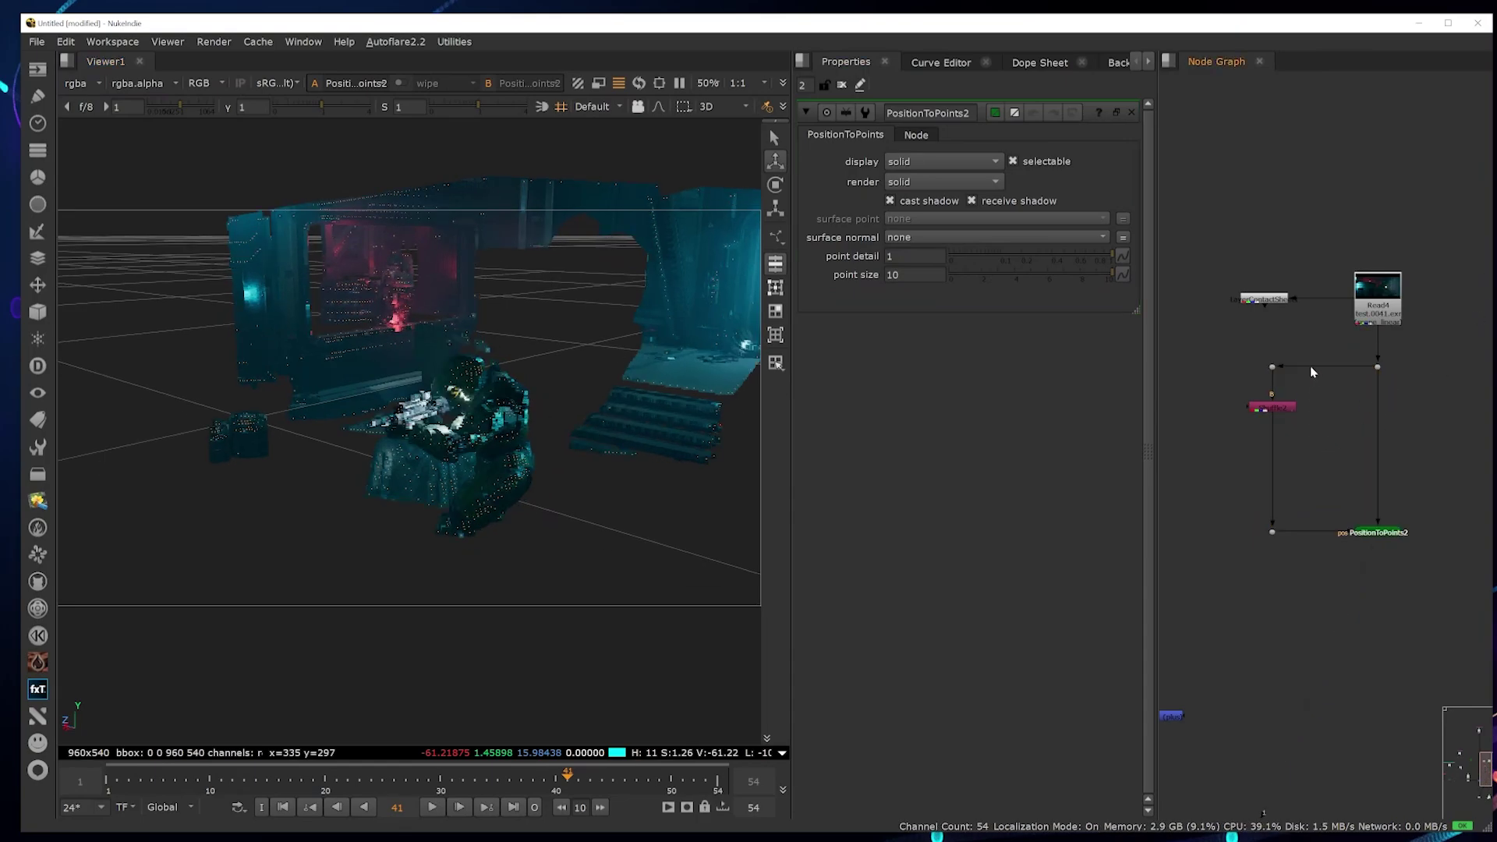
{"action": "scroll", "coordinate": [1279, 355], "scroll_direction": "down", "scroll_amount": 3}
{"action": "scroll", "coordinate": [1447, 491], "scroll_direction": "up", "scroll_amount": 4}
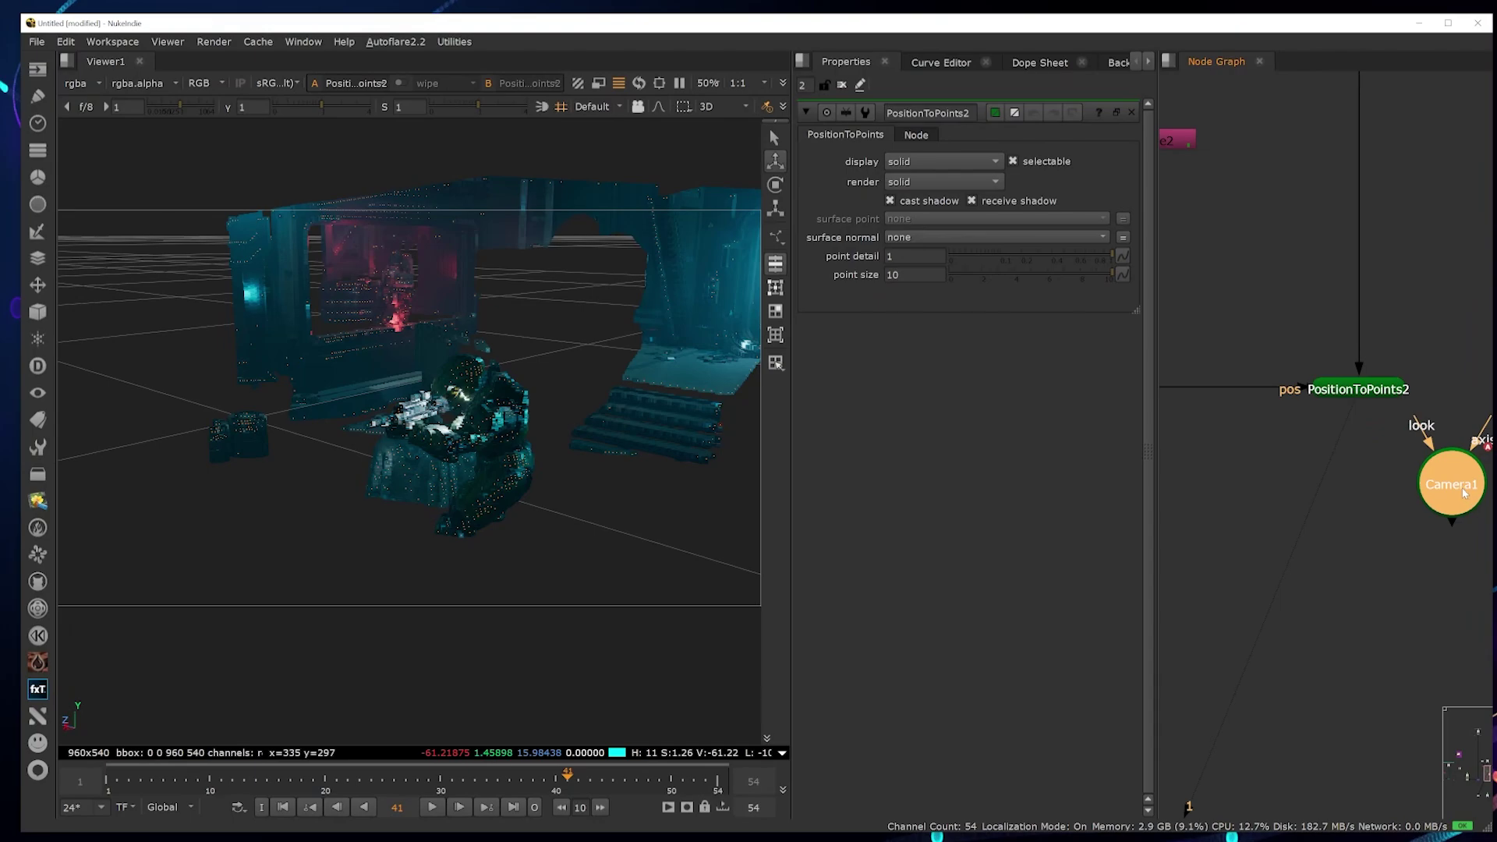
{"action": "double_click", "coordinate": [1451, 486]}
- Examine how Camera1's position and frustum line up with the point cloud in 3D
{"action": "scroll", "coordinate": [541, 479], "scroll_direction": "down", "scroll_amount": 6}
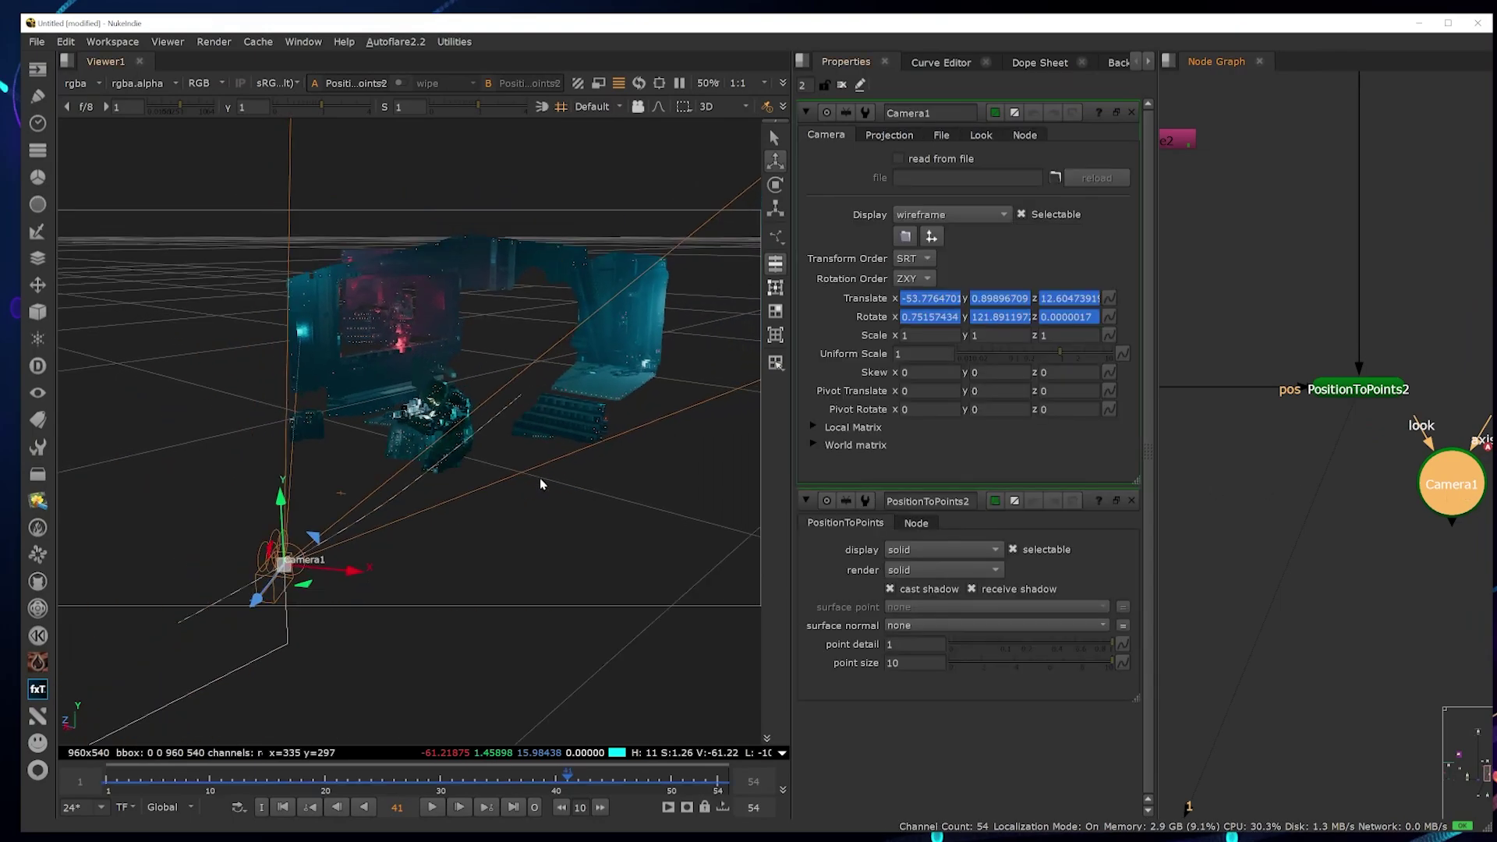
{"action": "middle_click_drag", "start_coordinate": [449, 485], "coordinate": [511, 537]}
{"action": "scroll", "coordinate": [513, 536], "scroll_direction": "up", "scroll_amount": 4}
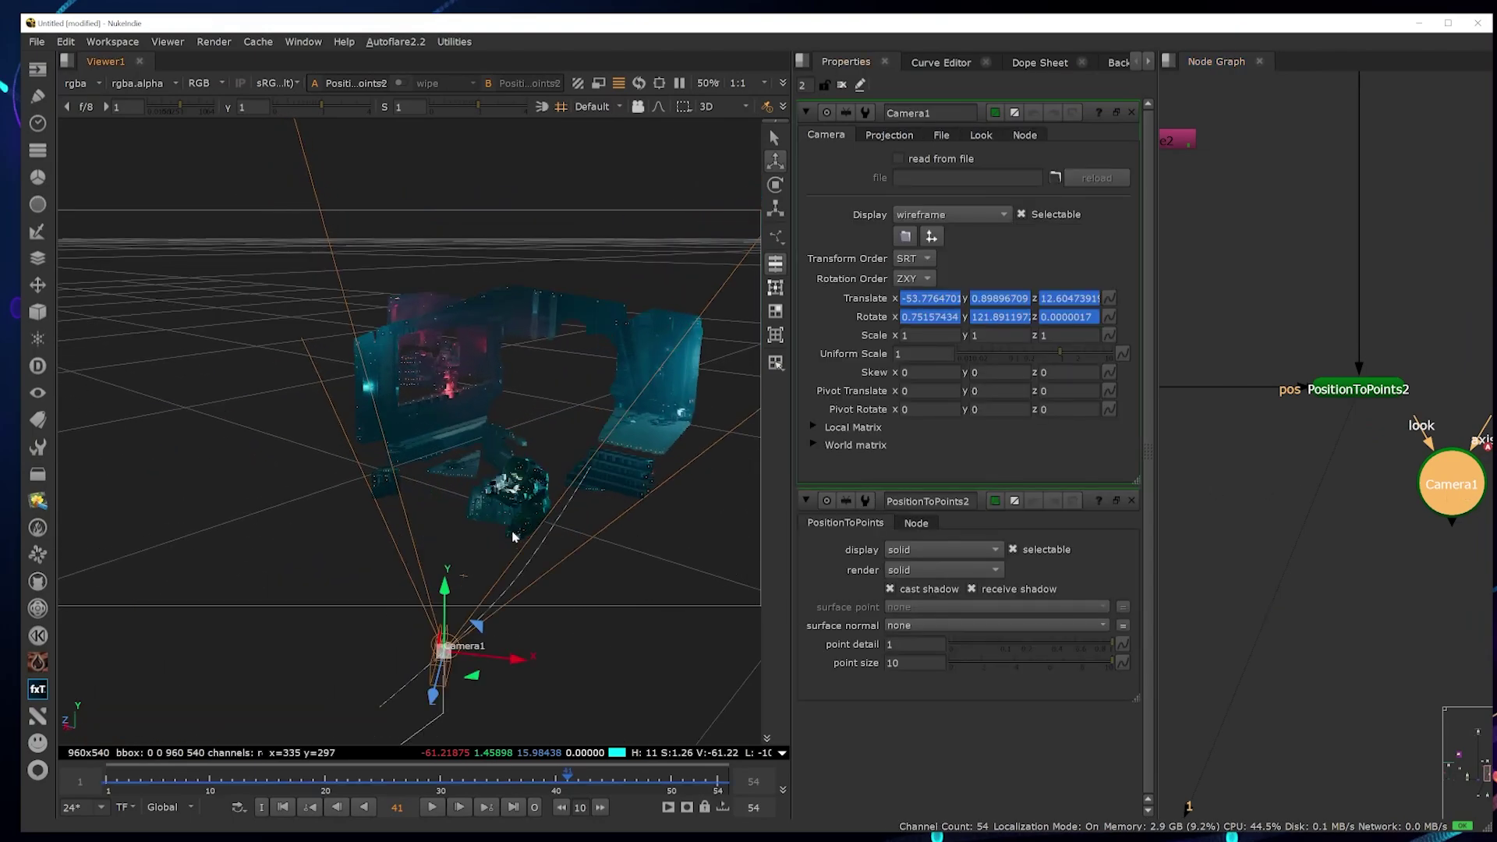
{"action": "middle_click_drag", "start_coordinate": [616, 542], "coordinate": [580, 366]}
{"action": "middle_click_drag", "start_coordinate": [525, 553], "coordinate": [605, 544]}
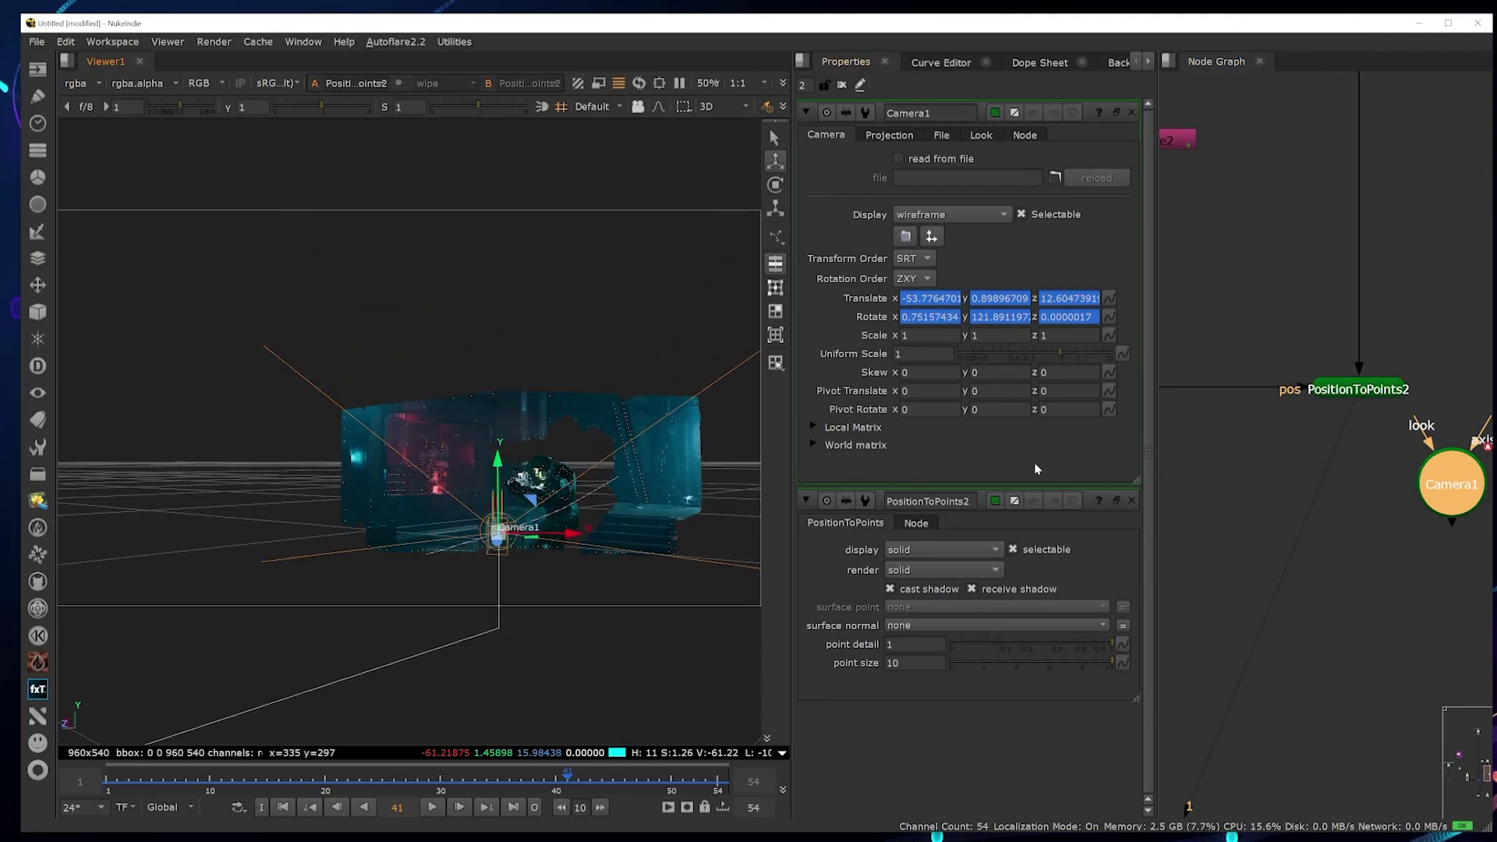
- Close all node properties and move Camera1 beside the Read3 and Card3D1 branch
{"action": "left_click", "coordinate": [1131, 500], "text": "ctrl"}
{"action": "scroll", "coordinate": [1337, 374], "scroll_direction": "down", "scroll_amount": 4}
{"action": "middle_click_drag", "start_coordinate": [1193, 502], "coordinate": [1256, 447]}
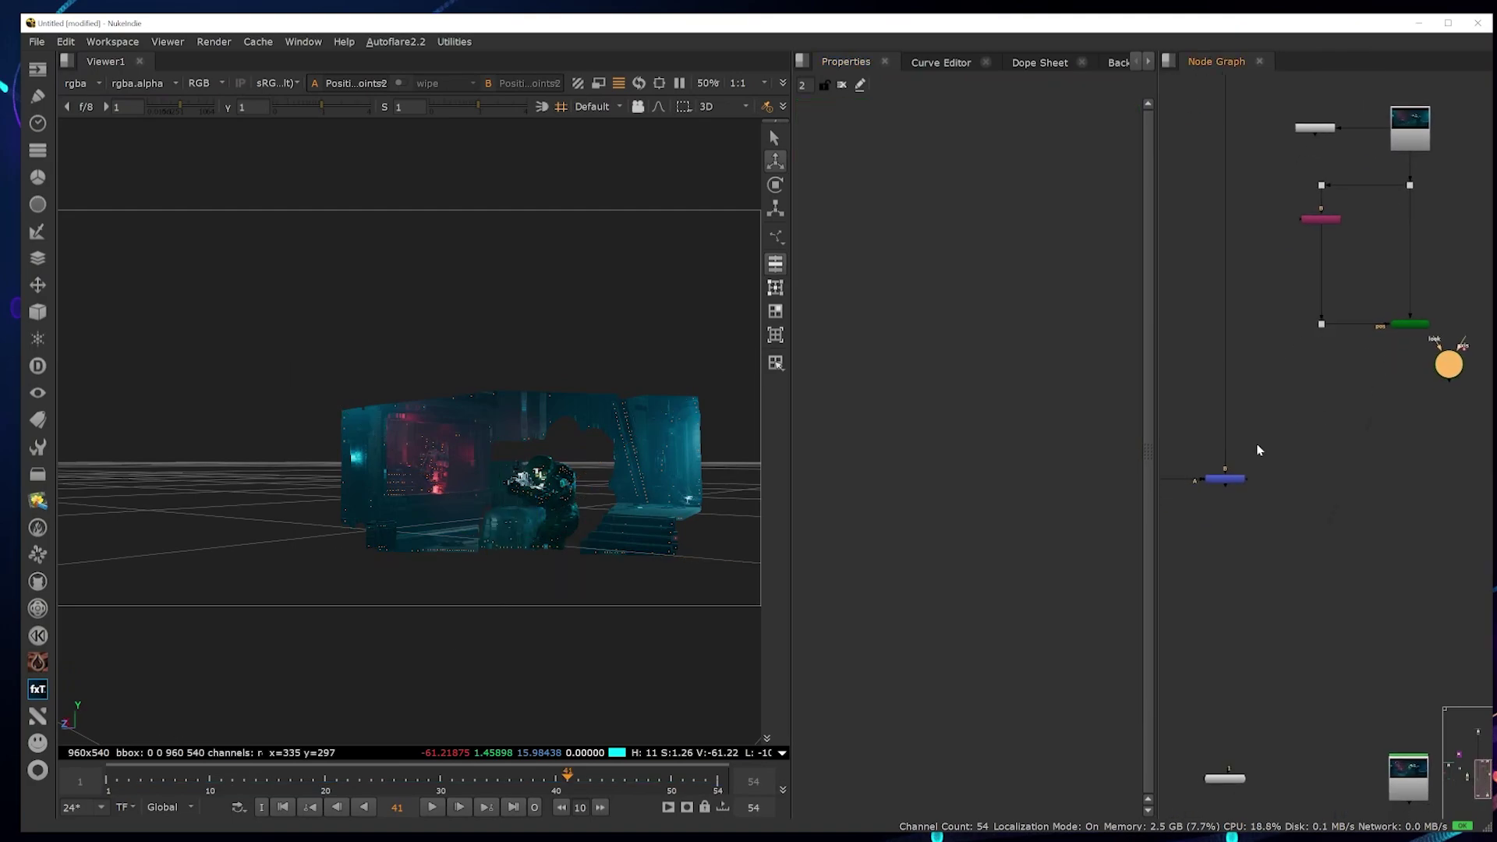
{"action": "scroll", "coordinate": [1266, 447], "scroll_direction": "down", "scroll_amount": 3}
{"action": "middle_click_drag", "start_coordinate": [1385, 404], "coordinate": [1454, 375]}
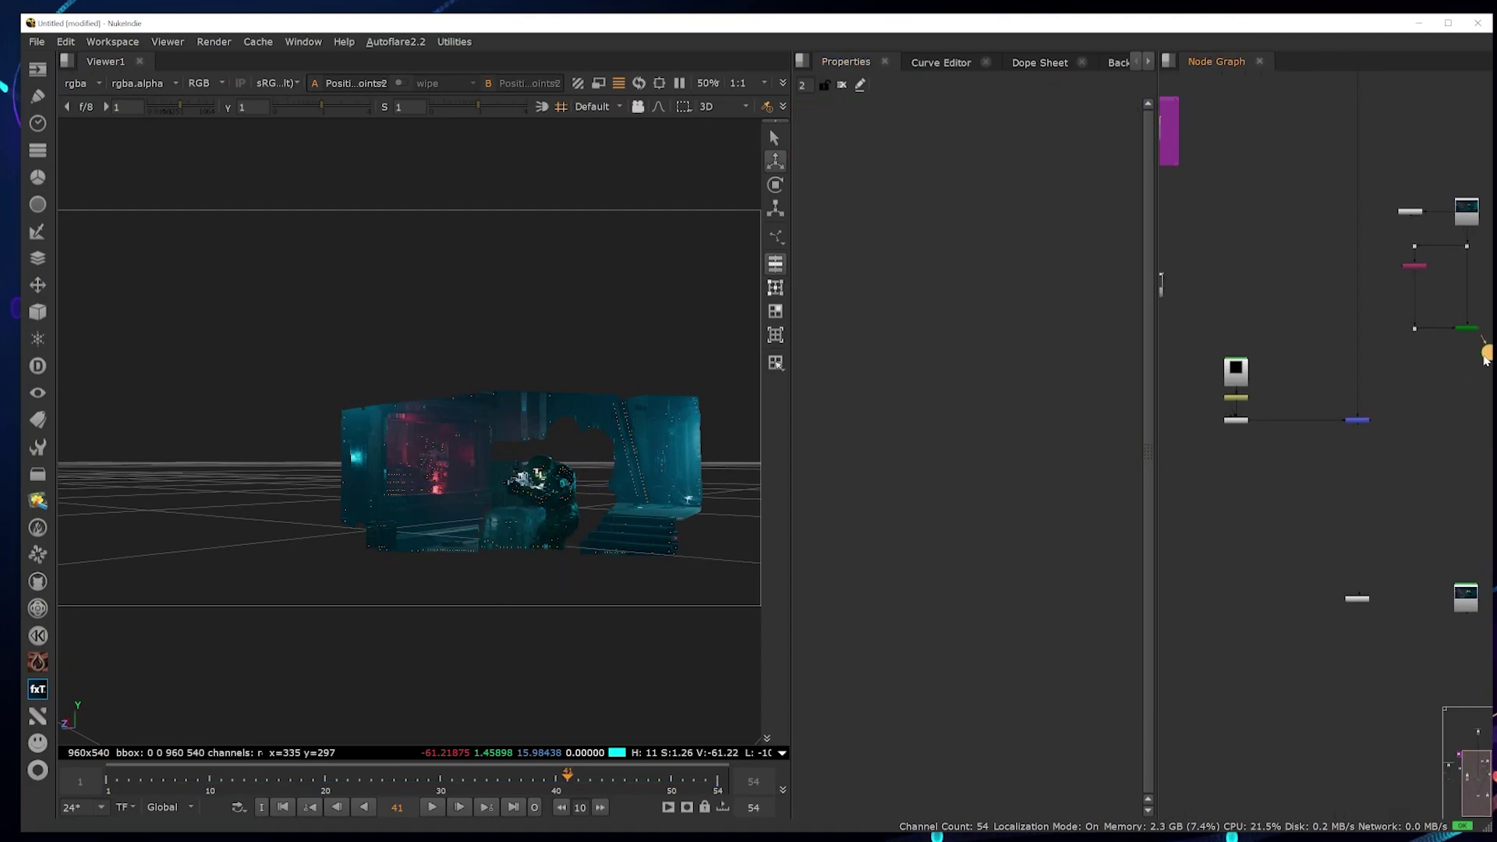
{"action": "scroll", "coordinate": [1199, 422], "scroll_direction": "up", "scroll_amount": 5}
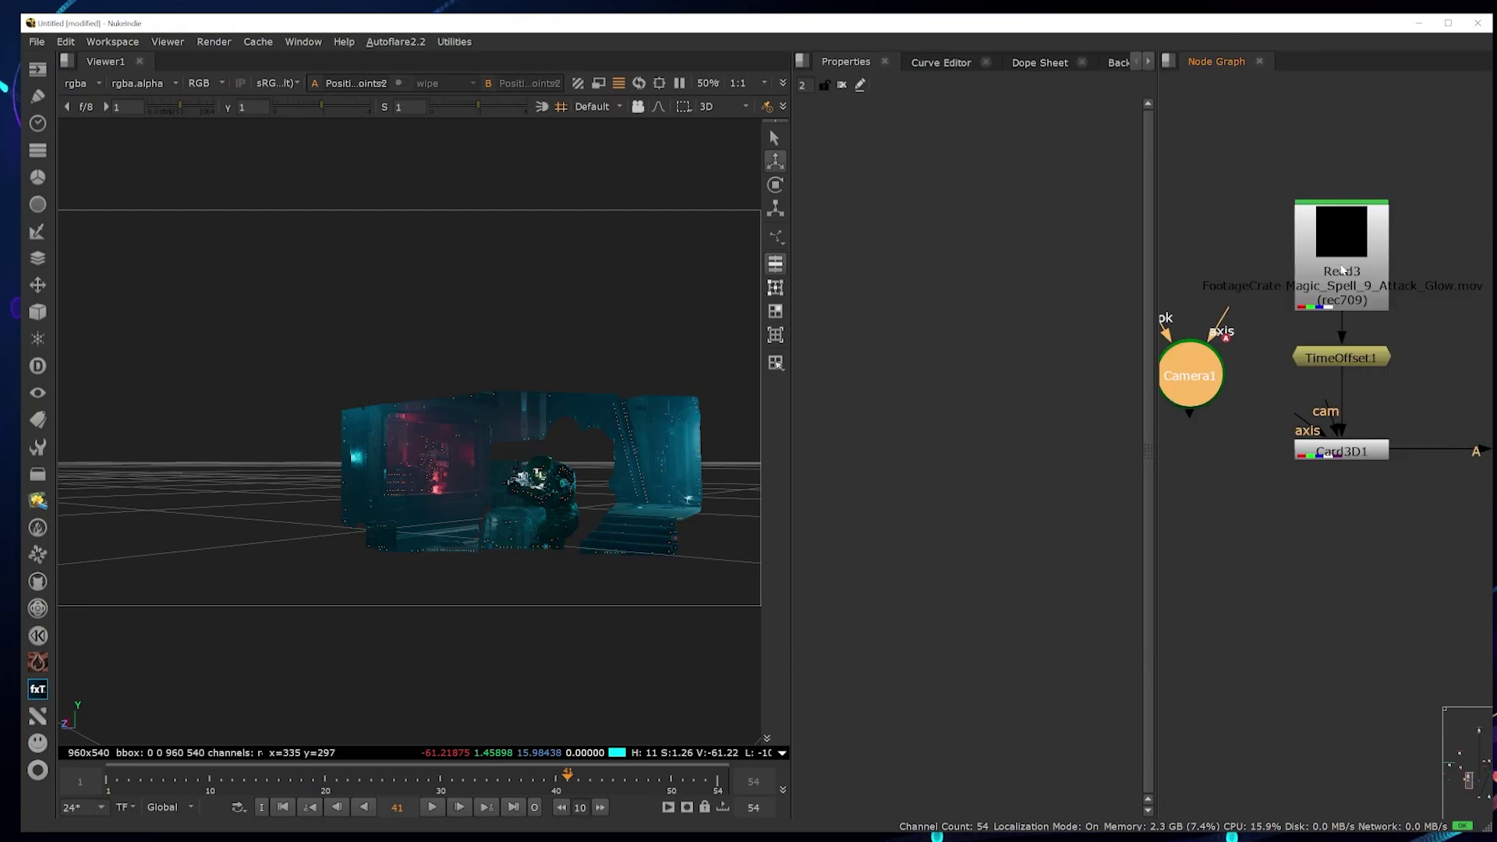
- View the Read3 magic spell footage and its TimeOffset1 output, checking frames 18 and 28
{"action": "left_click", "coordinate": [1320, 234]}
{"action": "key", "text": "1"}
{"action": "left_click", "coordinate": [325, 780]}
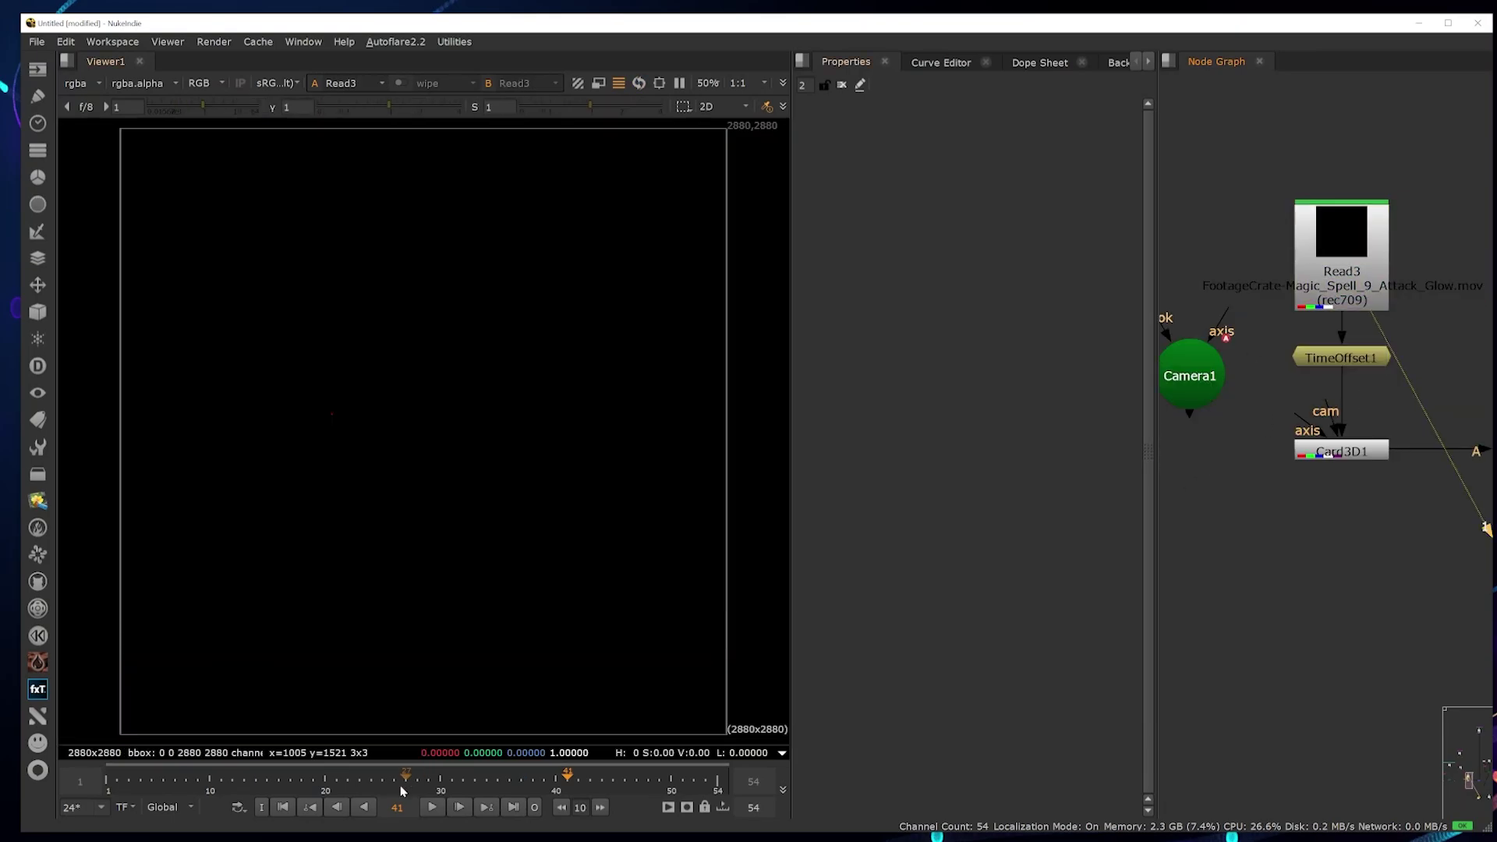
{"action": "left_click", "coordinate": [300, 784]}
{"action": "left_click", "coordinate": [1307, 363]}
{"action": "key", "text": "1"}
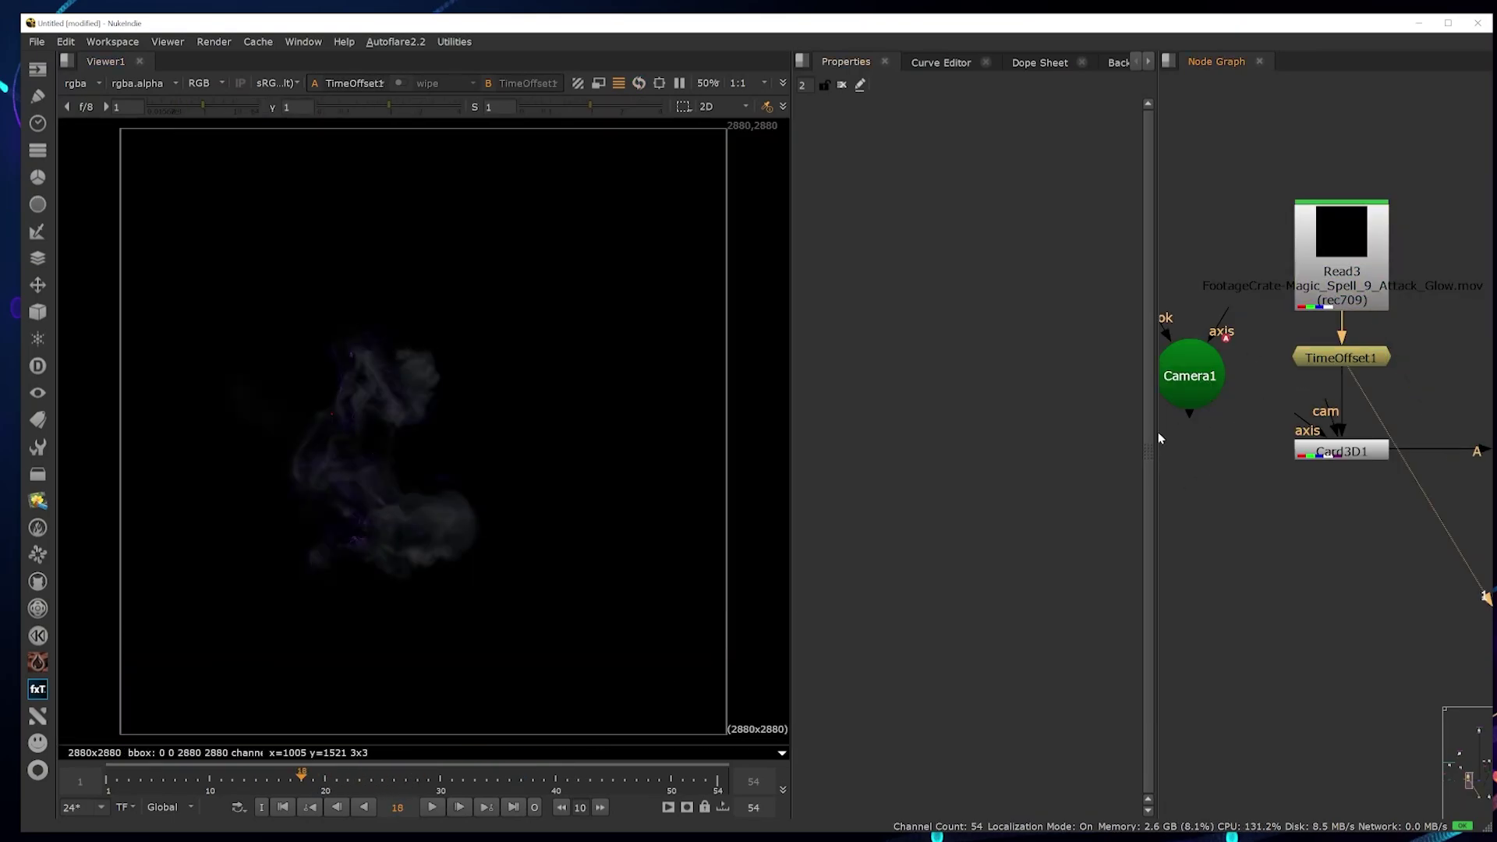
{"action": "left_click_drag", "start_coordinate": [410, 780], "coordinate": [418, 780]}
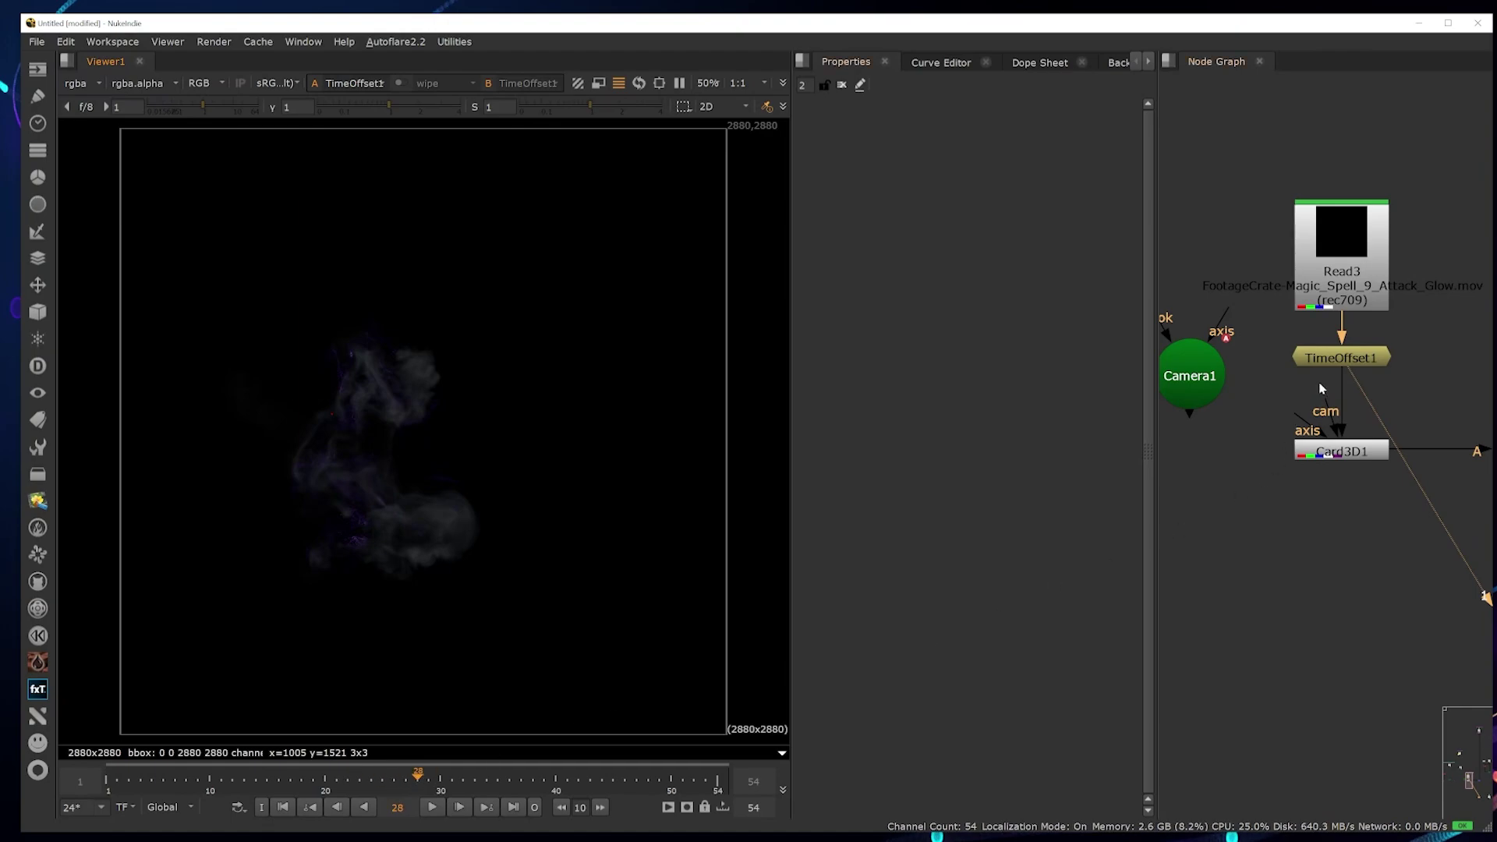
- Move the Camera1 node level with Card3D1 in the node graph
{"action": "left_click", "coordinate": [1335, 546]}
{"action": "left_click_drag", "start_coordinate": [1187, 378], "coordinate": [1196, 442]}
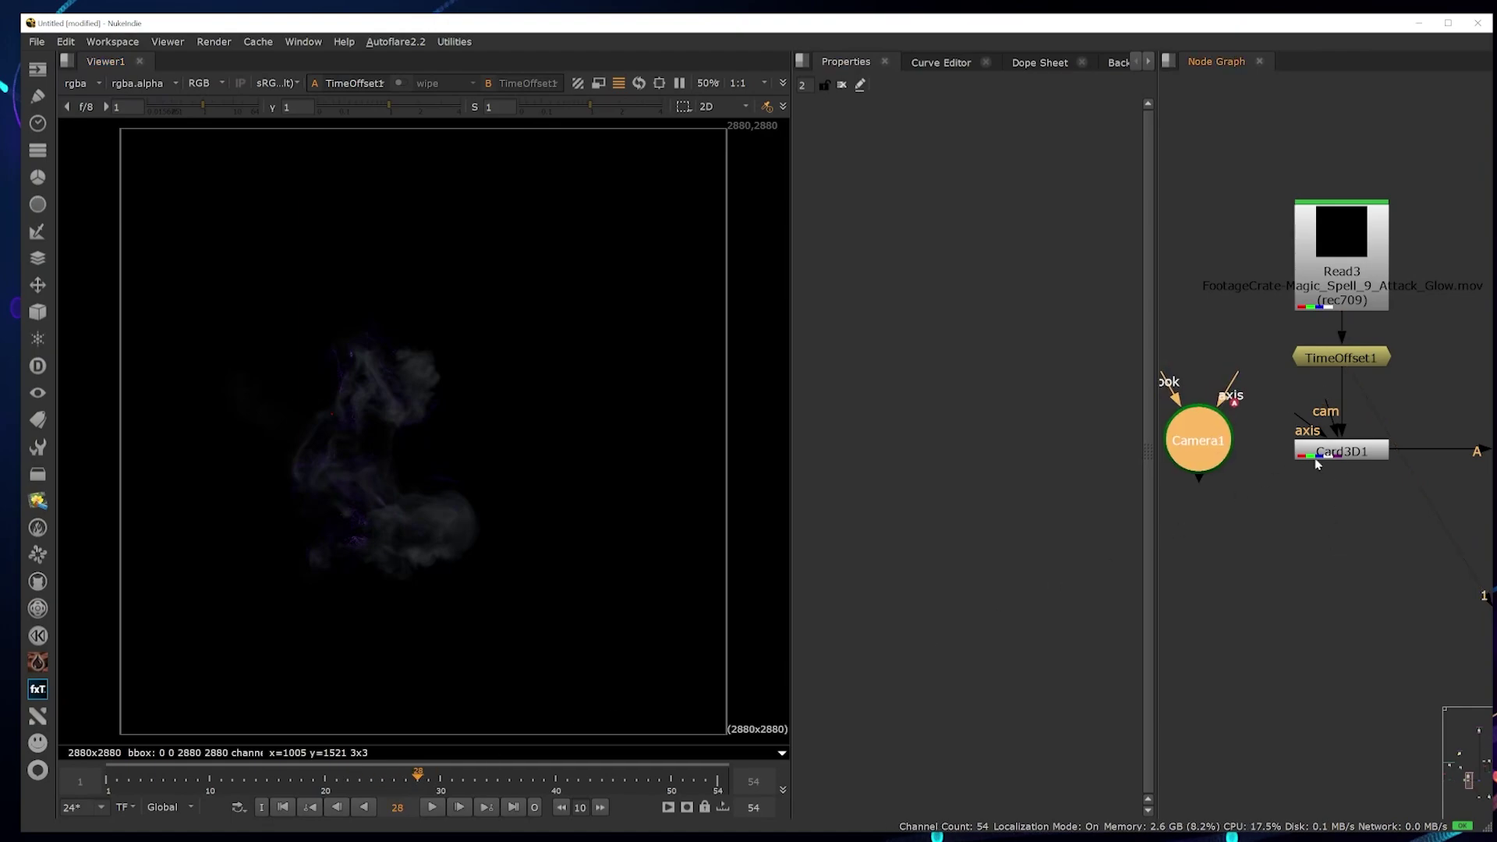
{"action": "left_click", "coordinate": [1339, 446]}
{"action": "left_click", "coordinate": [1335, 497]}
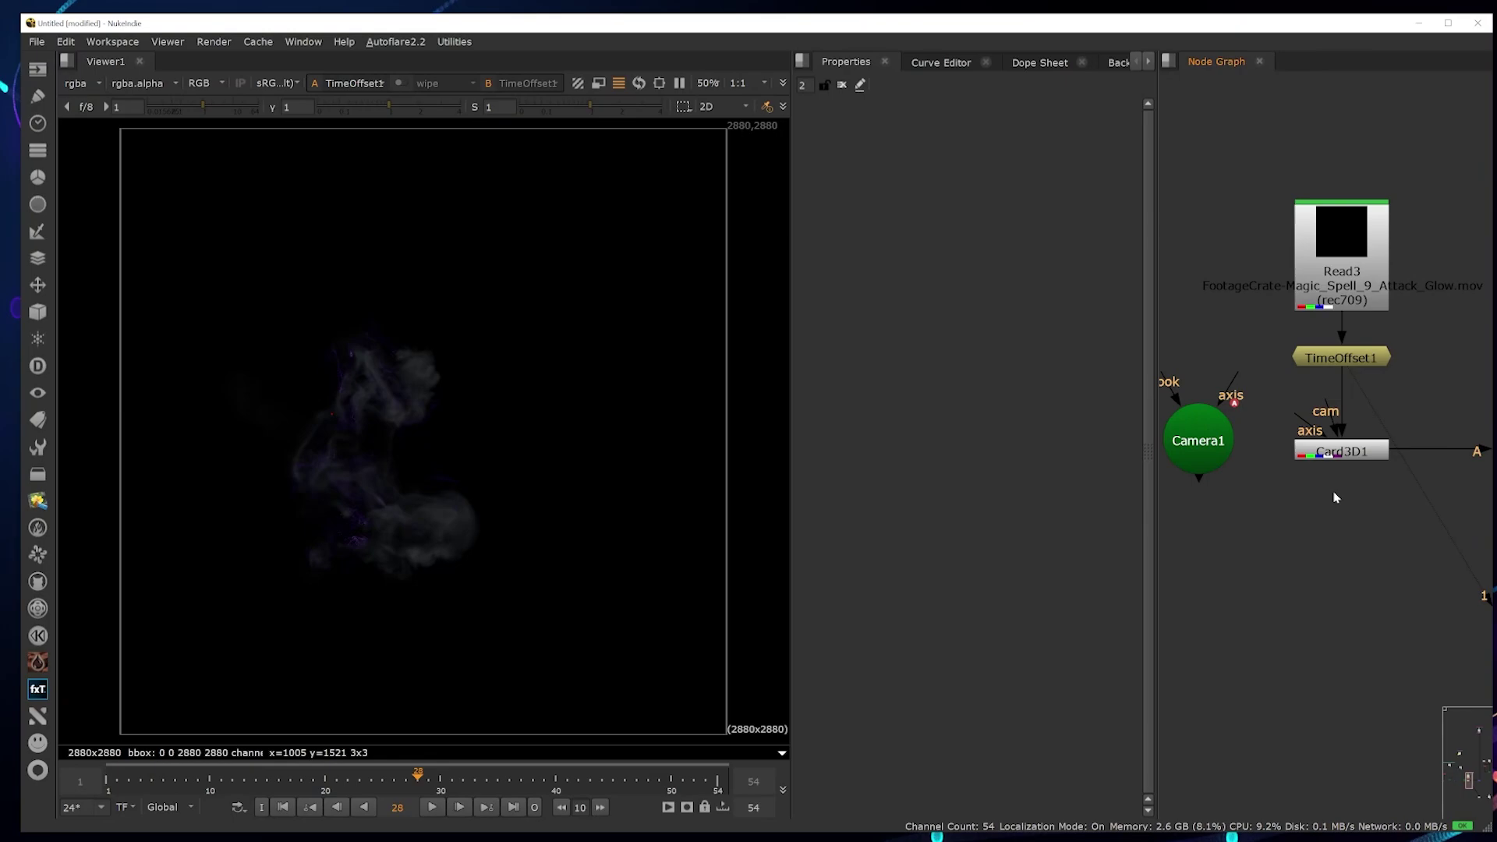
{"action": "key", "text": "Tab"}
{"action": "type", "text": "card"}
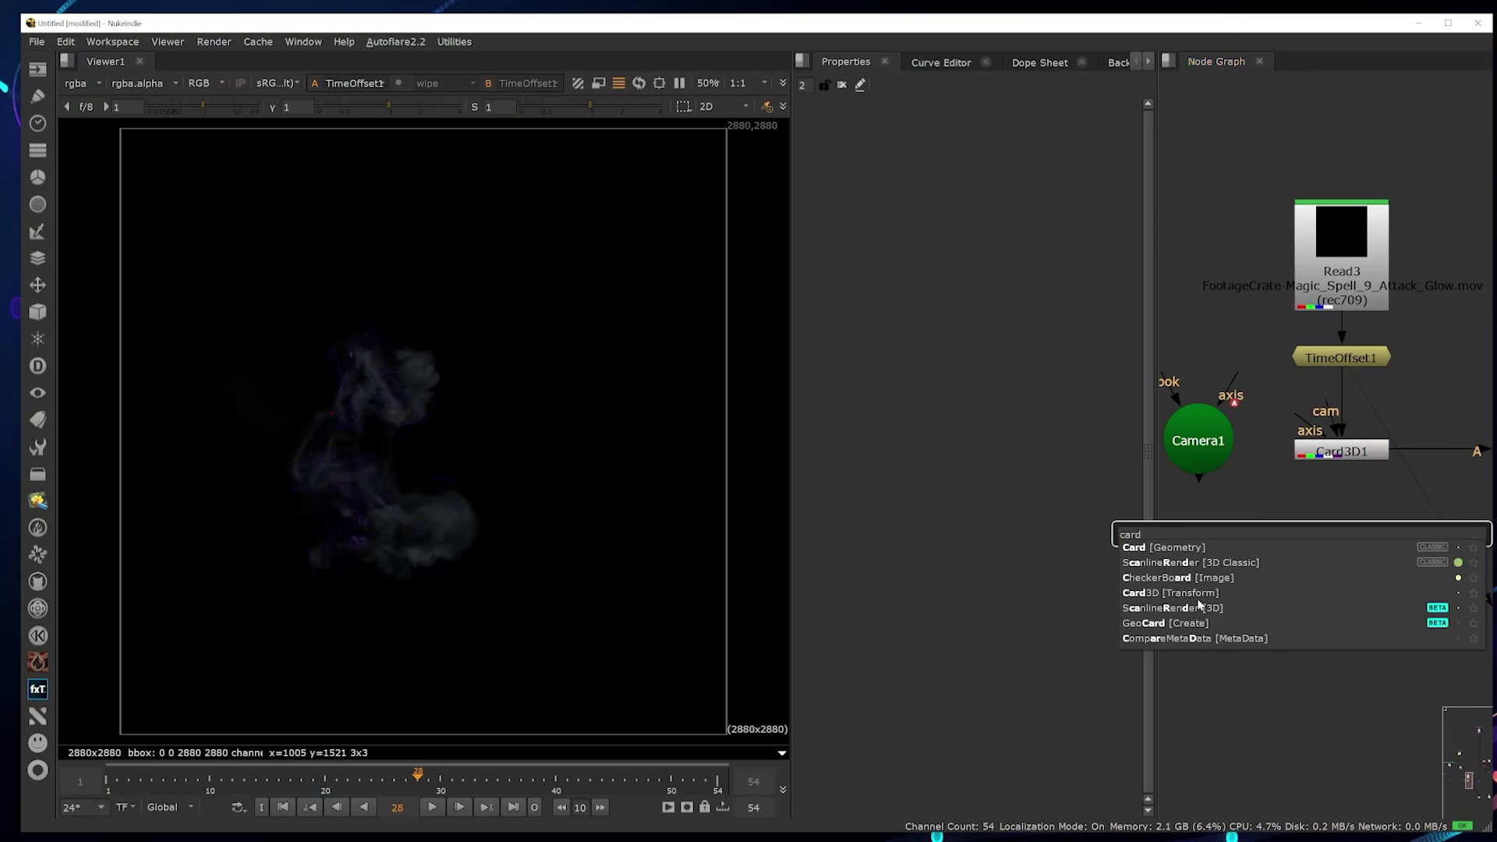
{"action": "left_click", "coordinate": [1199, 596]}
{"action": "key", "text": "Delete"}
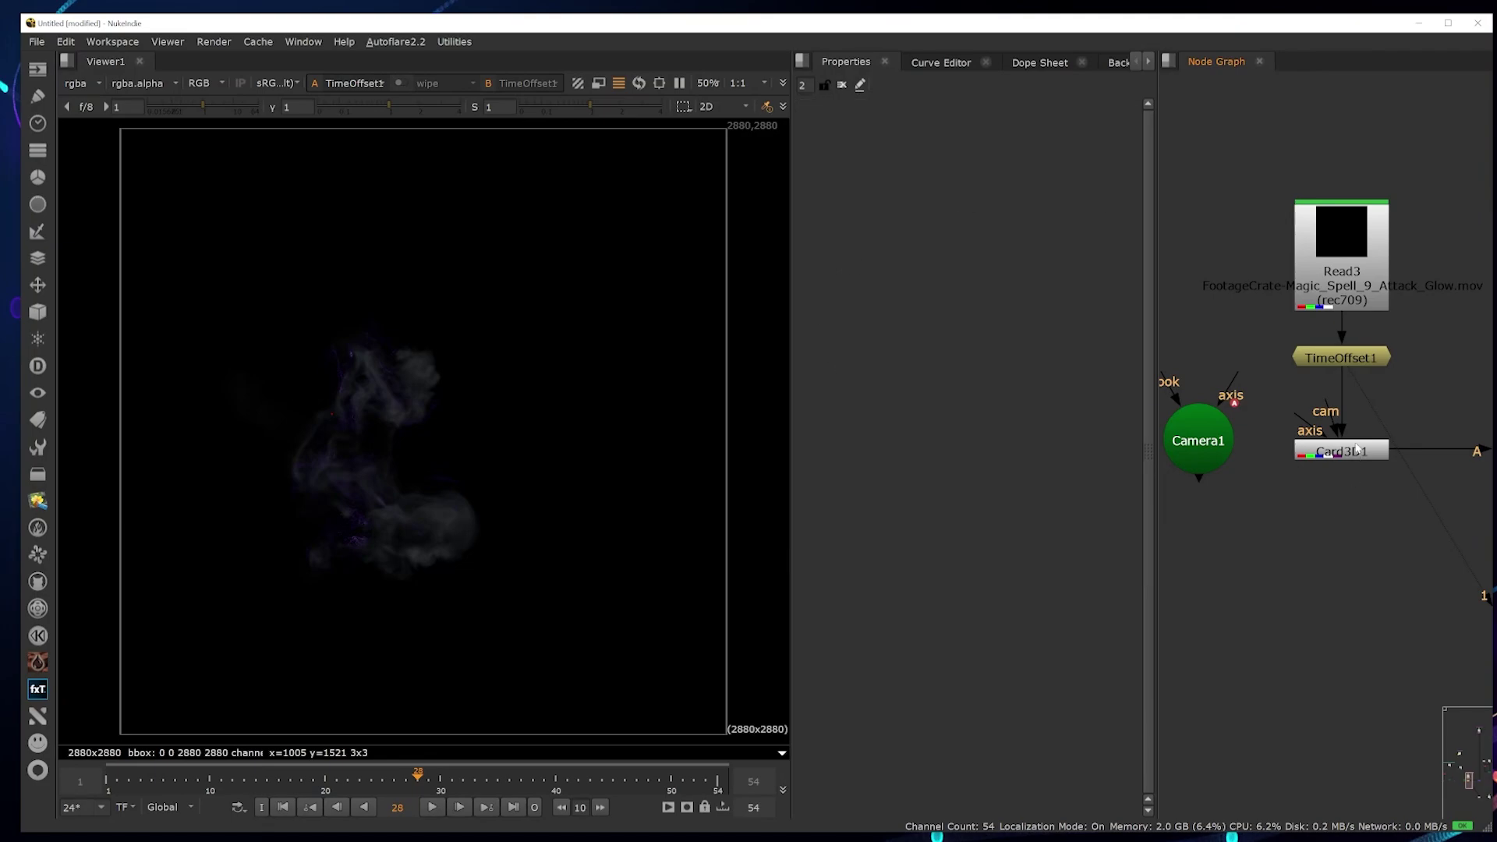
- View Card3D1's output and switch the viewer to 3D to look across the scene grid
{"action": "left_click", "coordinate": [1356, 451]}
{"action": "key", "text": "1"}
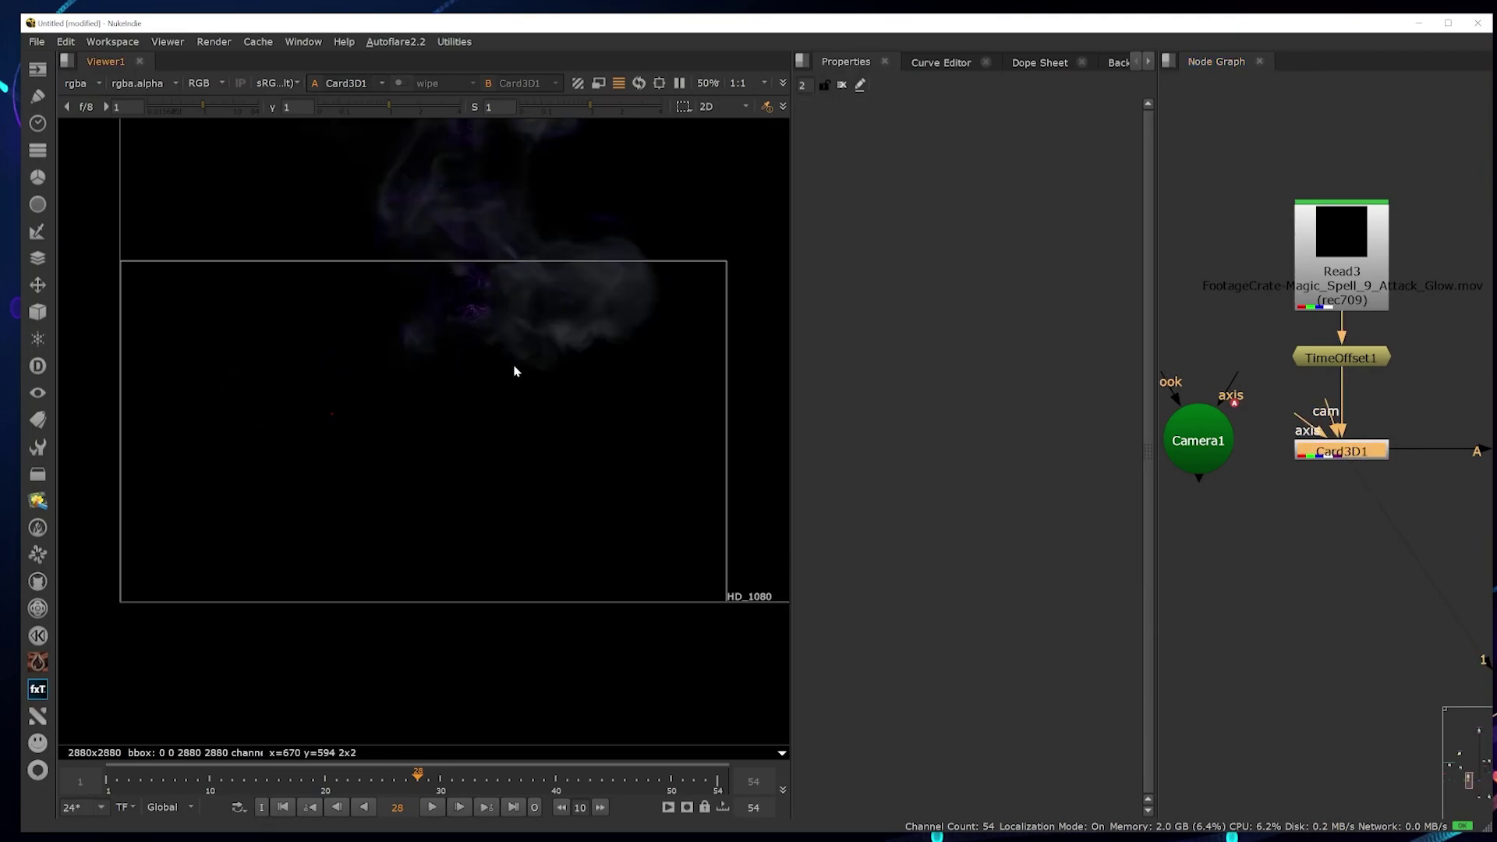
{"action": "key", "text": "Tab"}
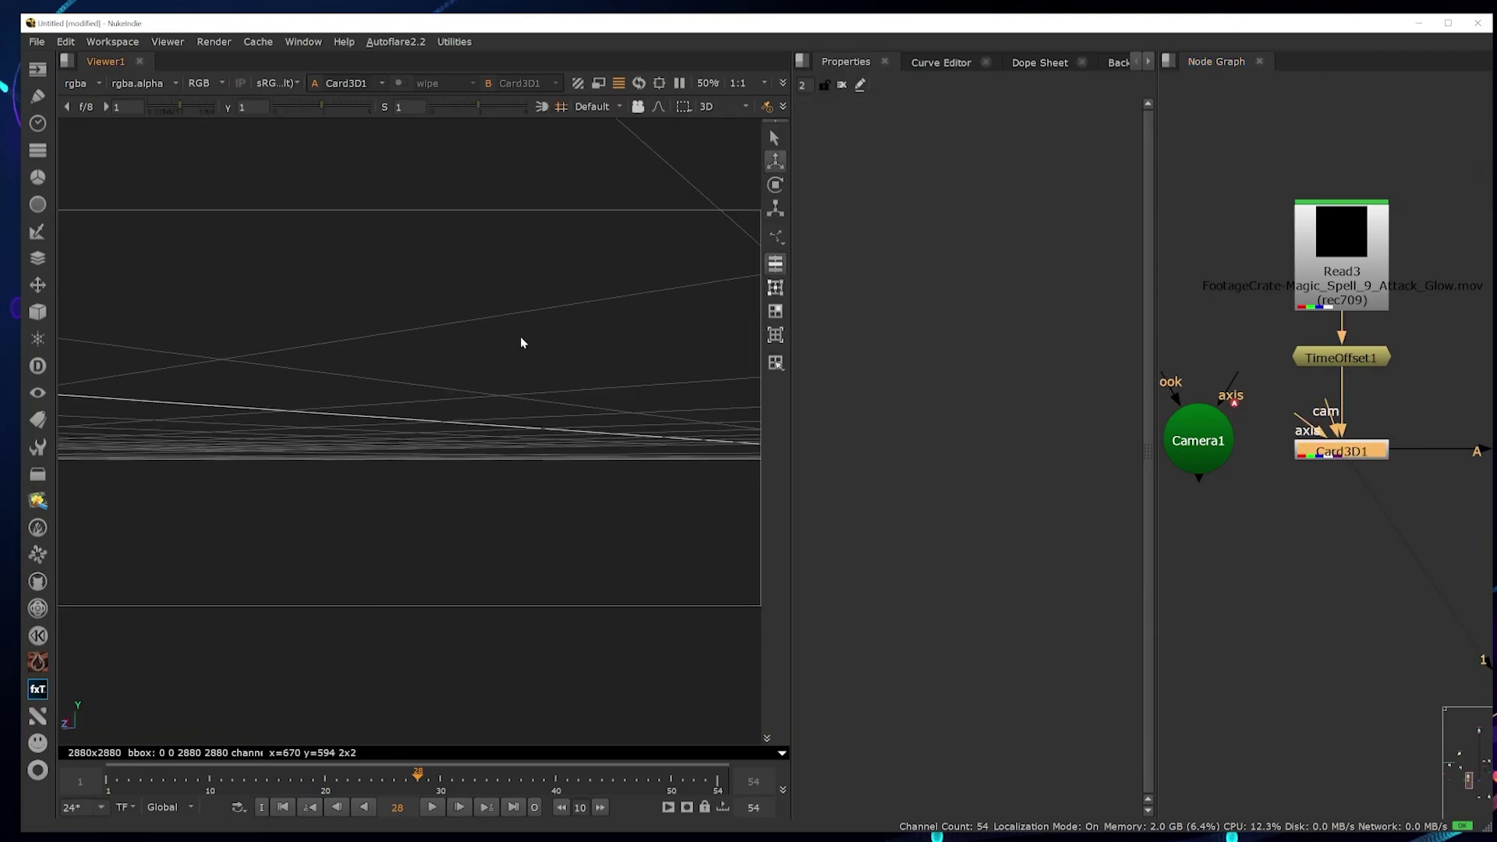
{"action": "left_click_drag", "start_coordinate": [465, 234], "coordinate": [575, 428]}
{"action": "middle_click_drag", "start_coordinate": [589, 313], "coordinate": [563, 507]}
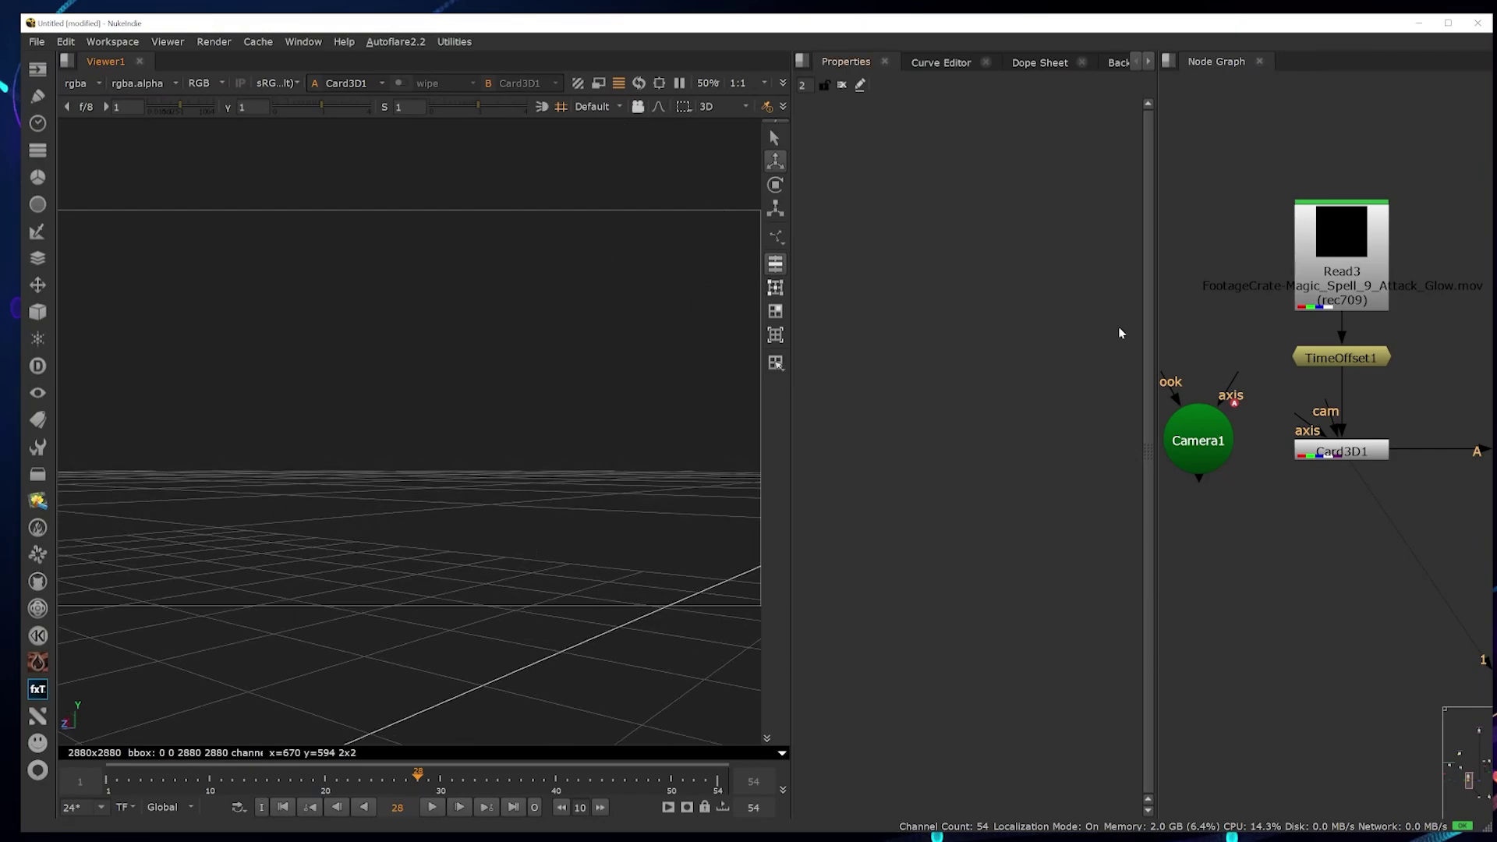
- Open the Card3D1 and Camera1 properties and connect Card3D1's cam input to Camera1
{"action": "double_click", "coordinate": [1321, 446]}
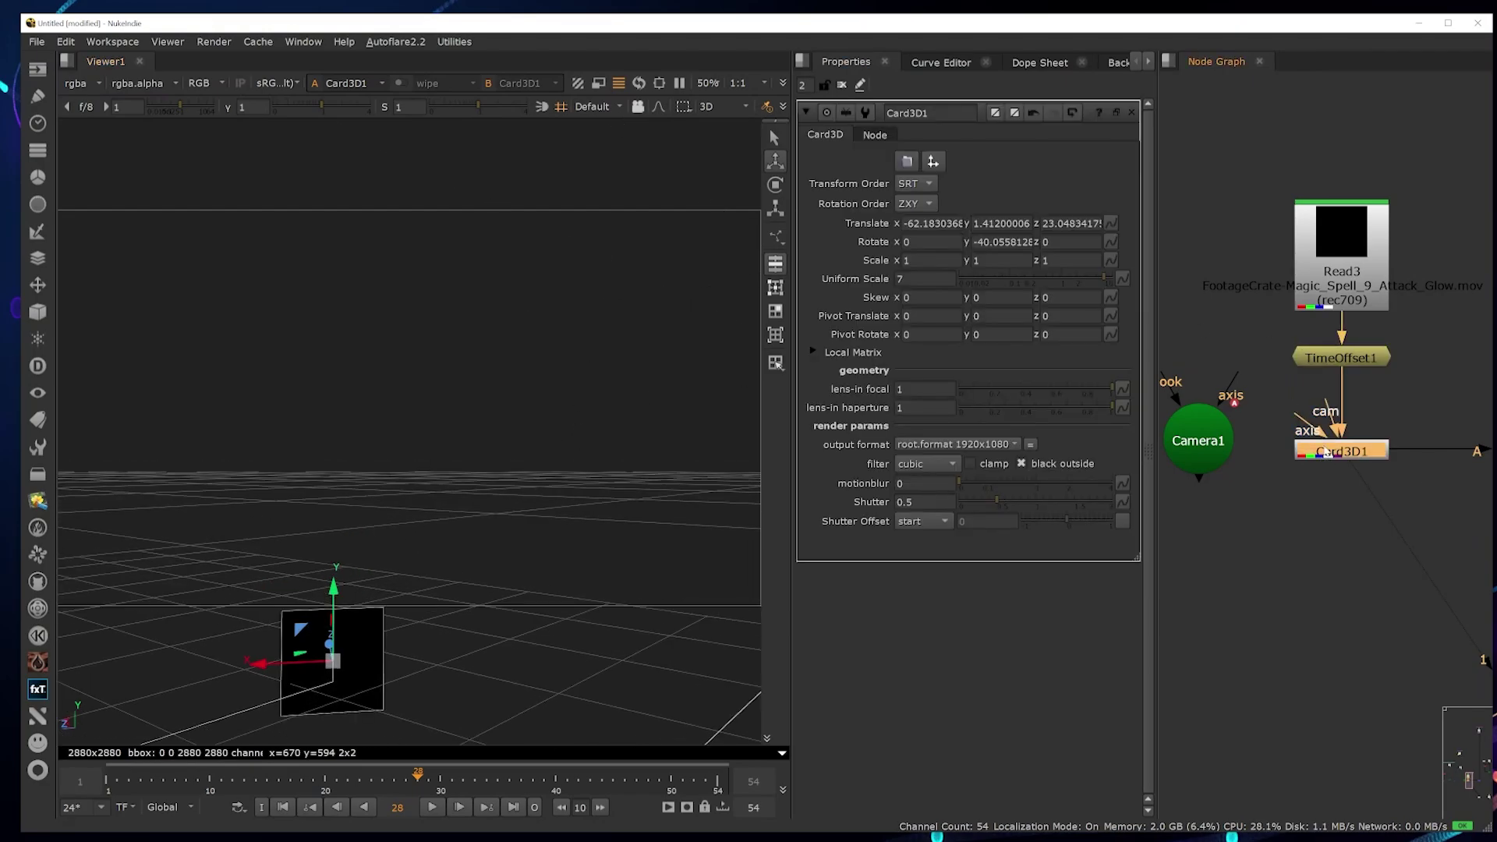
{"action": "double_click", "coordinate": [1199, 440]}
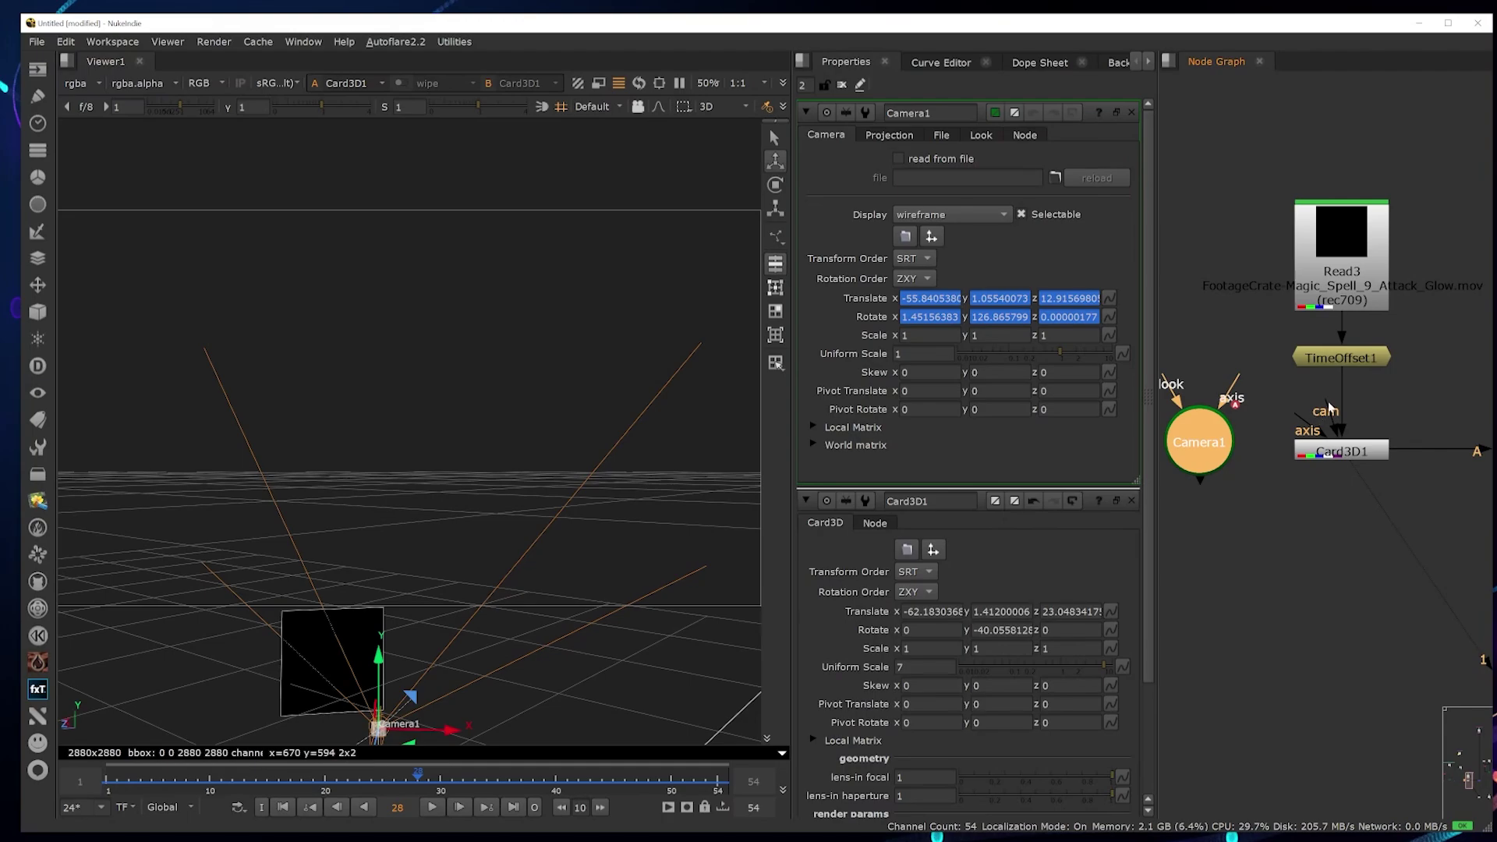
{"action": "left_click_drag", "start_coordinate": [1330, 408], "coordinate": [1198, 446]}
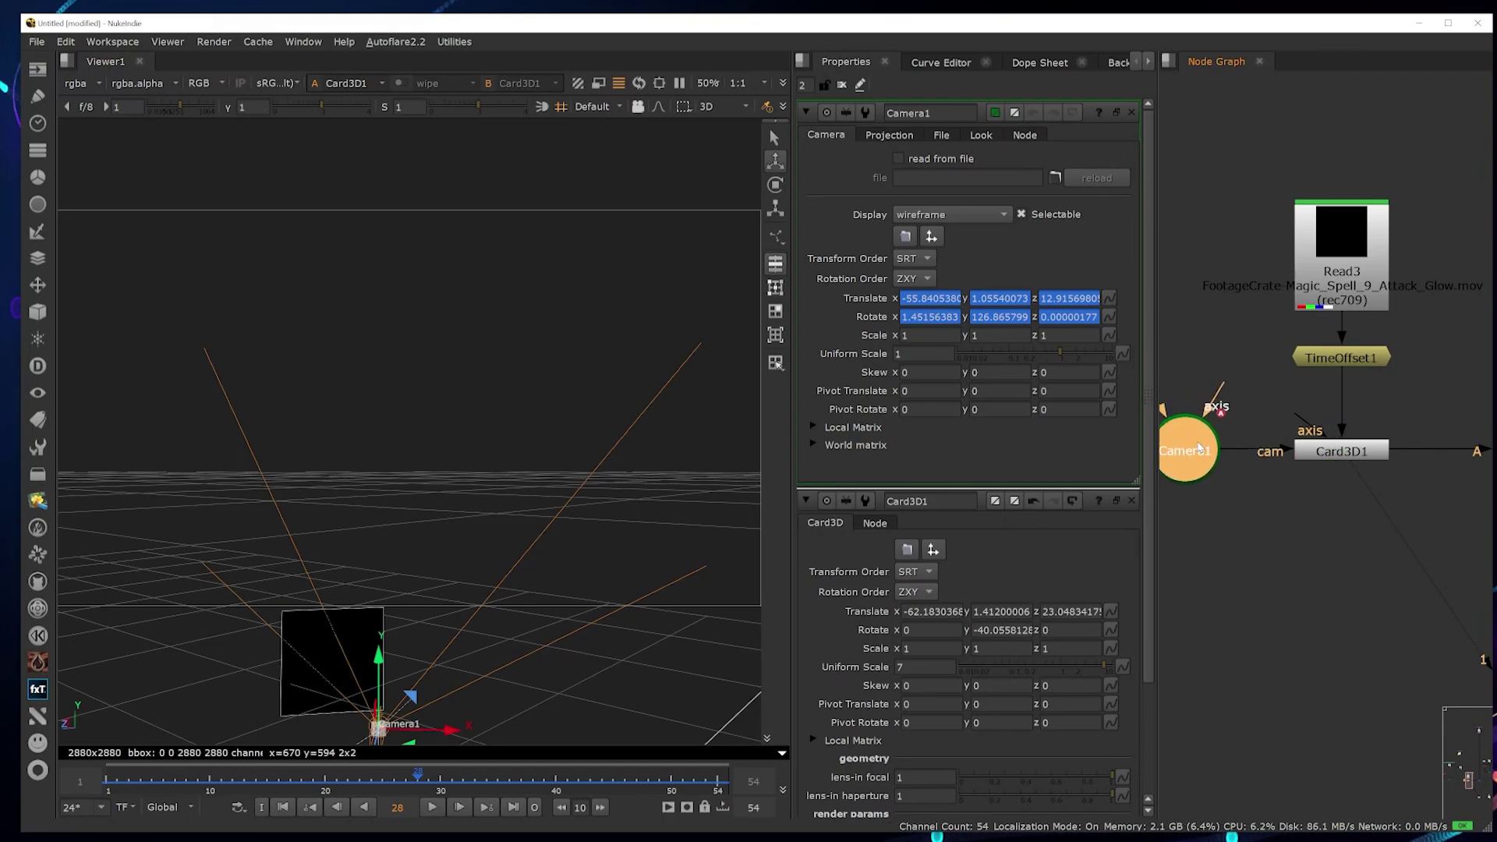
- Display the PositionToPoints2 point cloud in the 3D viewer and open the node's properties
{"action": "scroll", "coordinate": [1232, 441], "scroll_direction": "down", "scroll_amount": 5}
{"action": "scroll", "coordinate": [1378, 442], "scroll_direction": "down", "scroll_amount": 3}
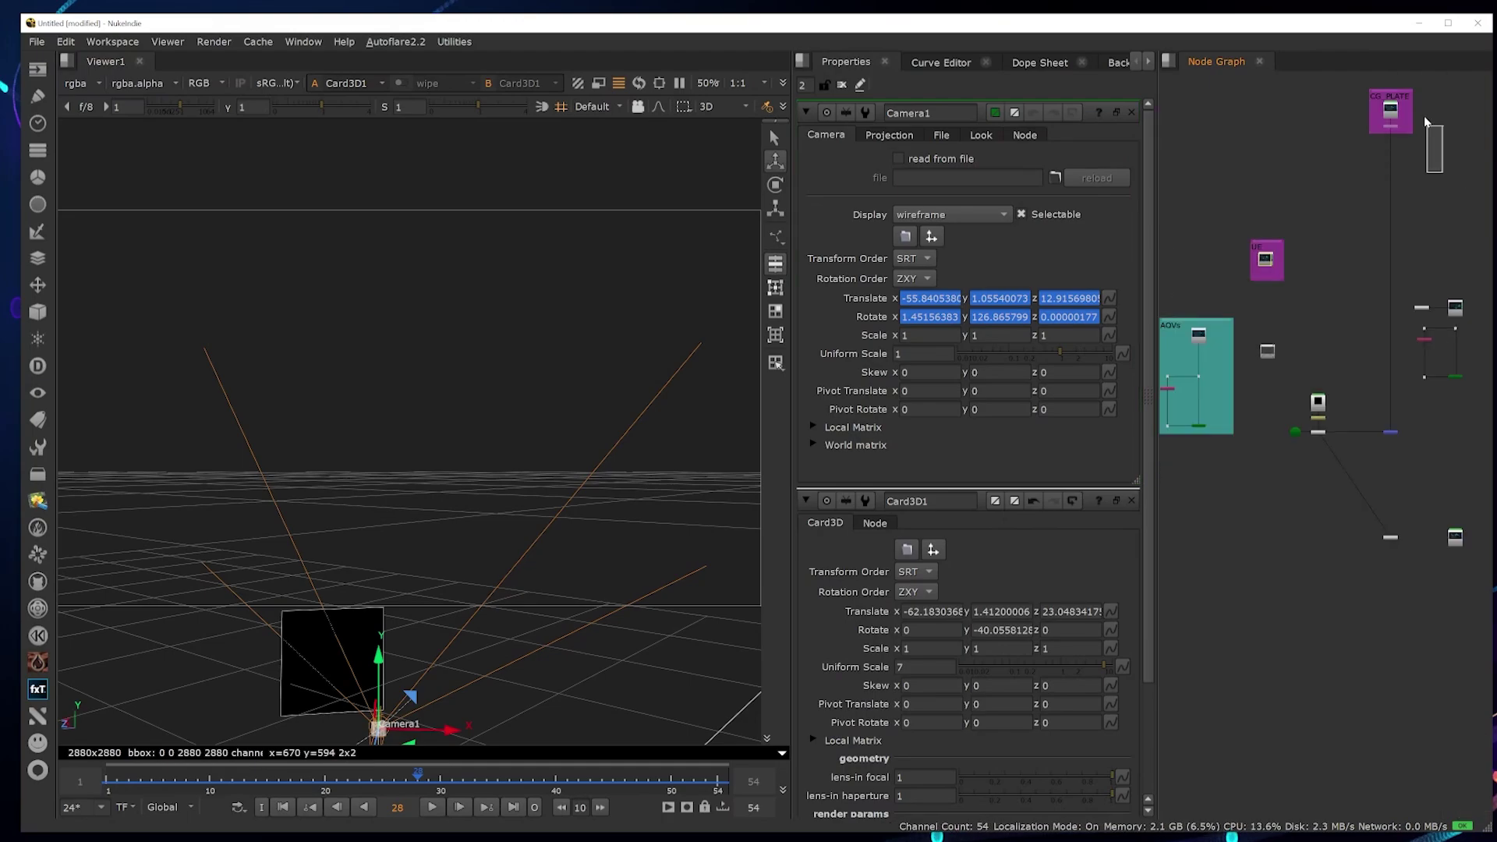
{"action": "left_click", "coordinate": [399, 582]}
{"action": "middle_click_drag", "start_coordinate": [399, 583], "coordinate": [417, 443]}
{"action": "scroll", "coordinate": [1384, 391], "scroll_direction": "up", "scroll_amount": 6}
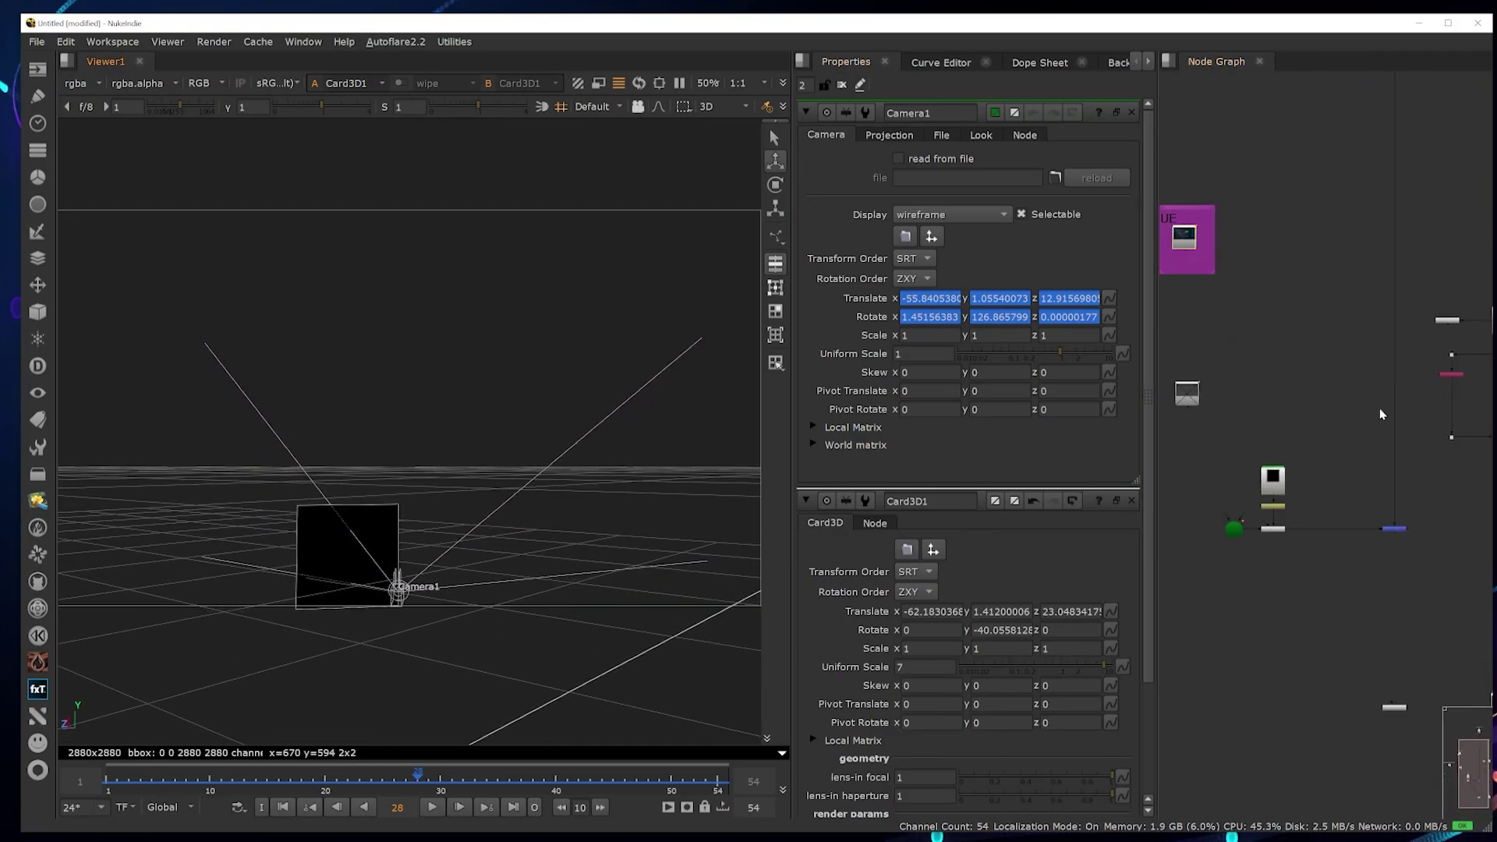
{"action": "double_click", "coordinate": [1343, 346]}
{"action": "key", "text": "1"}
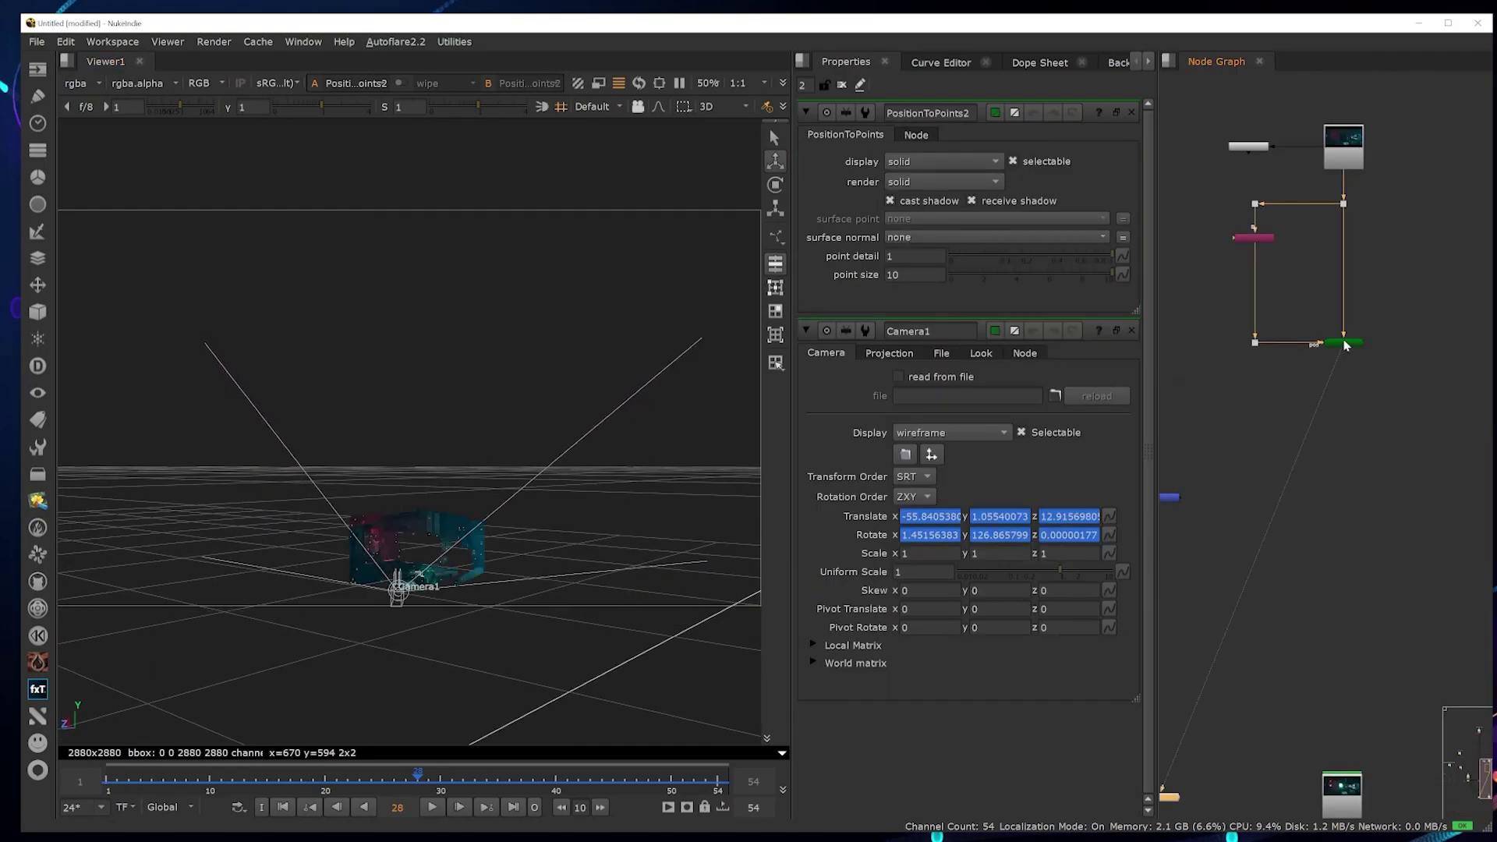
- Open Card3D1's properties again so its card is shown together with the point cloud
{"action": "scroll", "coordinate": [1277, 447], "scroll_direction": "down", "scroll_amount": 2}
{"action": "middle_click", "coordinate": [1276, 447]}
{"action": "middle_click_drag", "start_coordinate": [1433, 530], "coordinate": [1320, 378]}
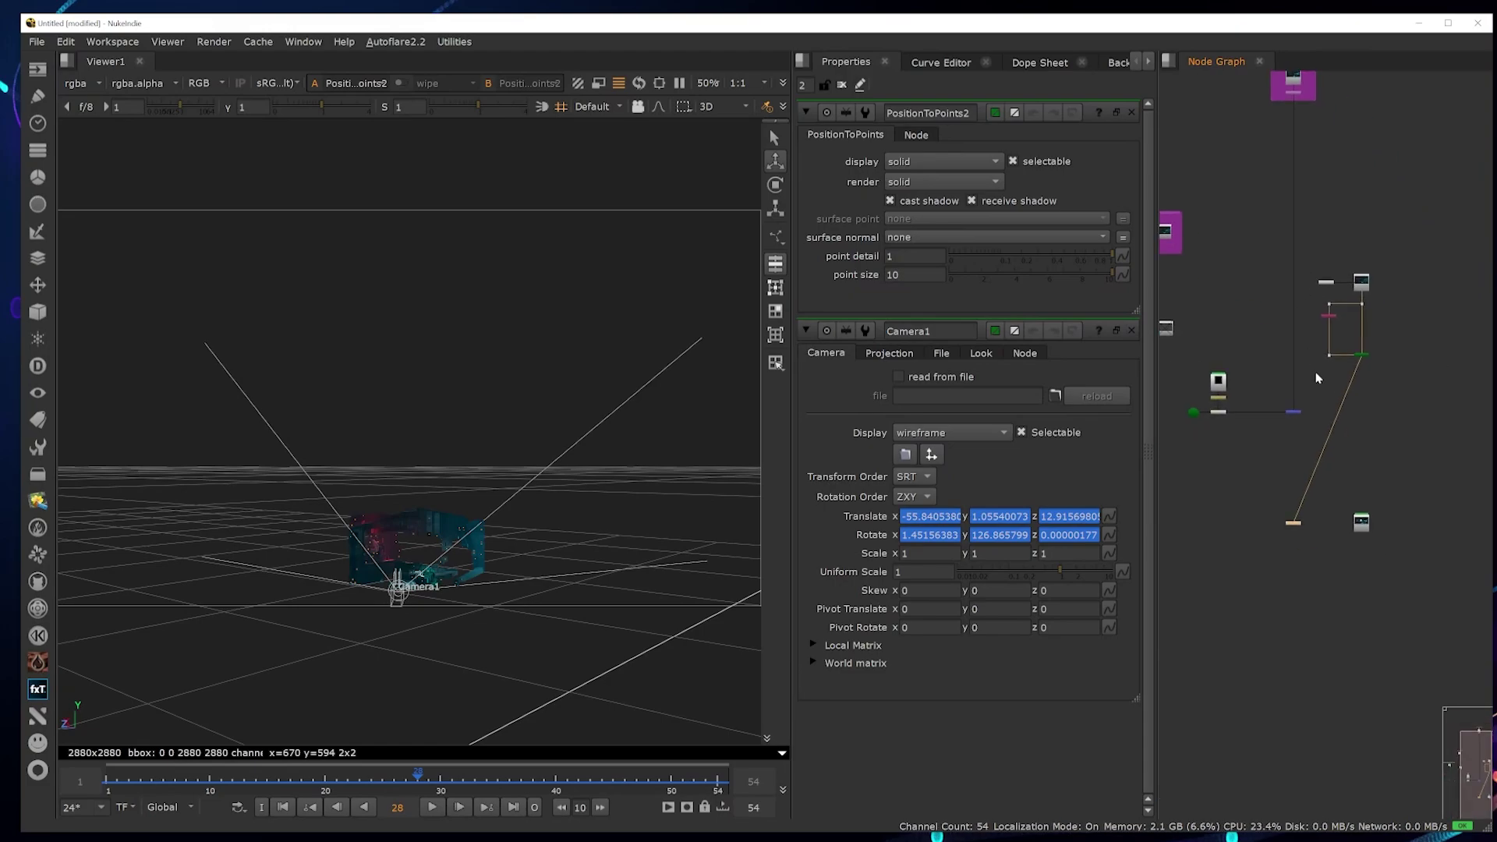
{"action": "scroll", "coordinate": [1323, 372], "scroll_direction": "up", "scroll_amount": 5}
{"action": "scroll", "coordinate": [1407, 341], "scroll_direction": "up", "scroll_amount": 4}
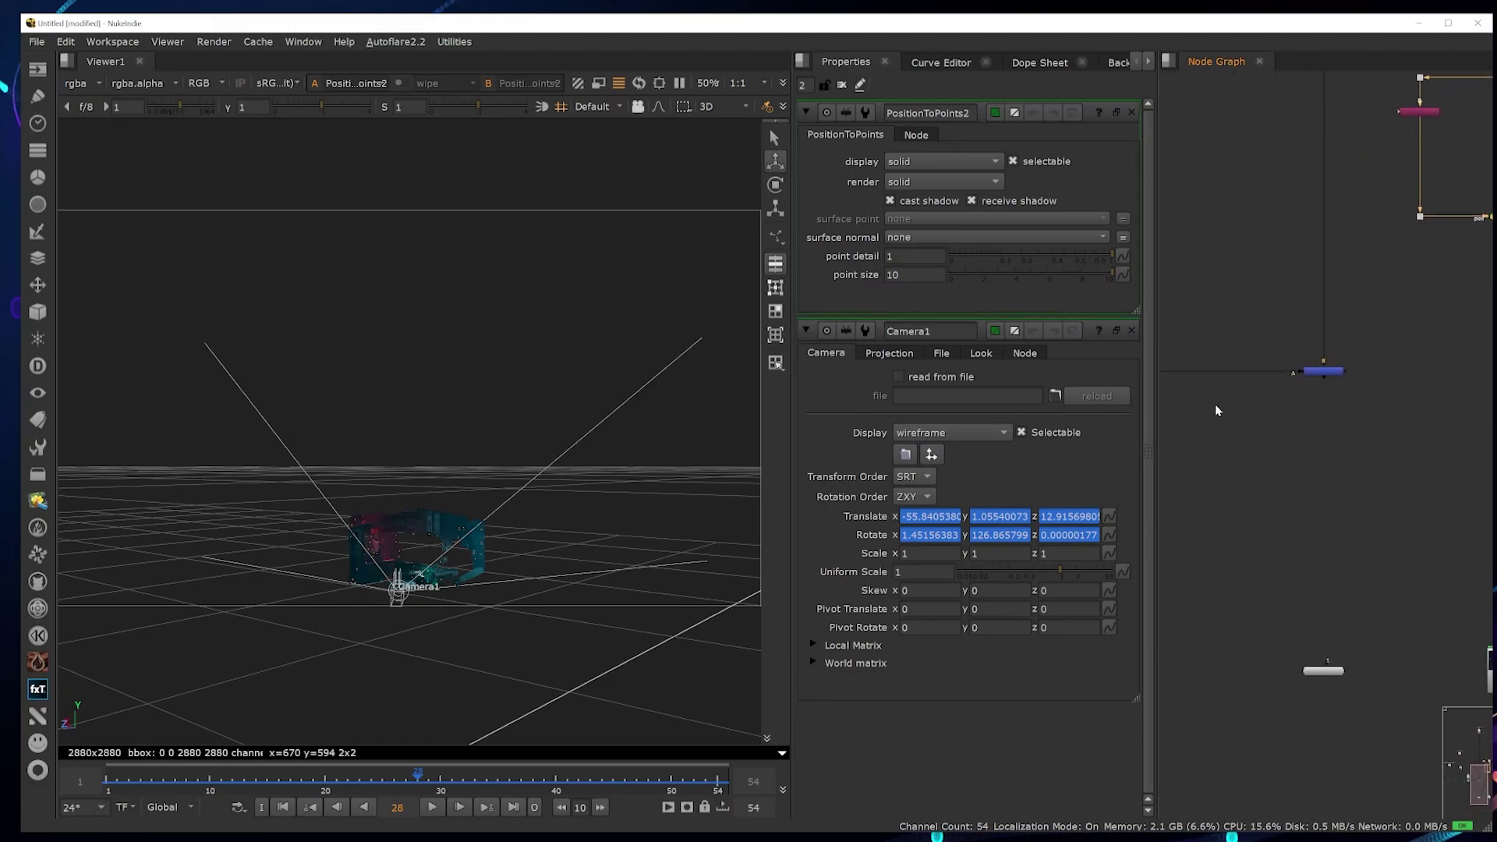
{"action": "double_click", "coordinate": [1298, 339]}
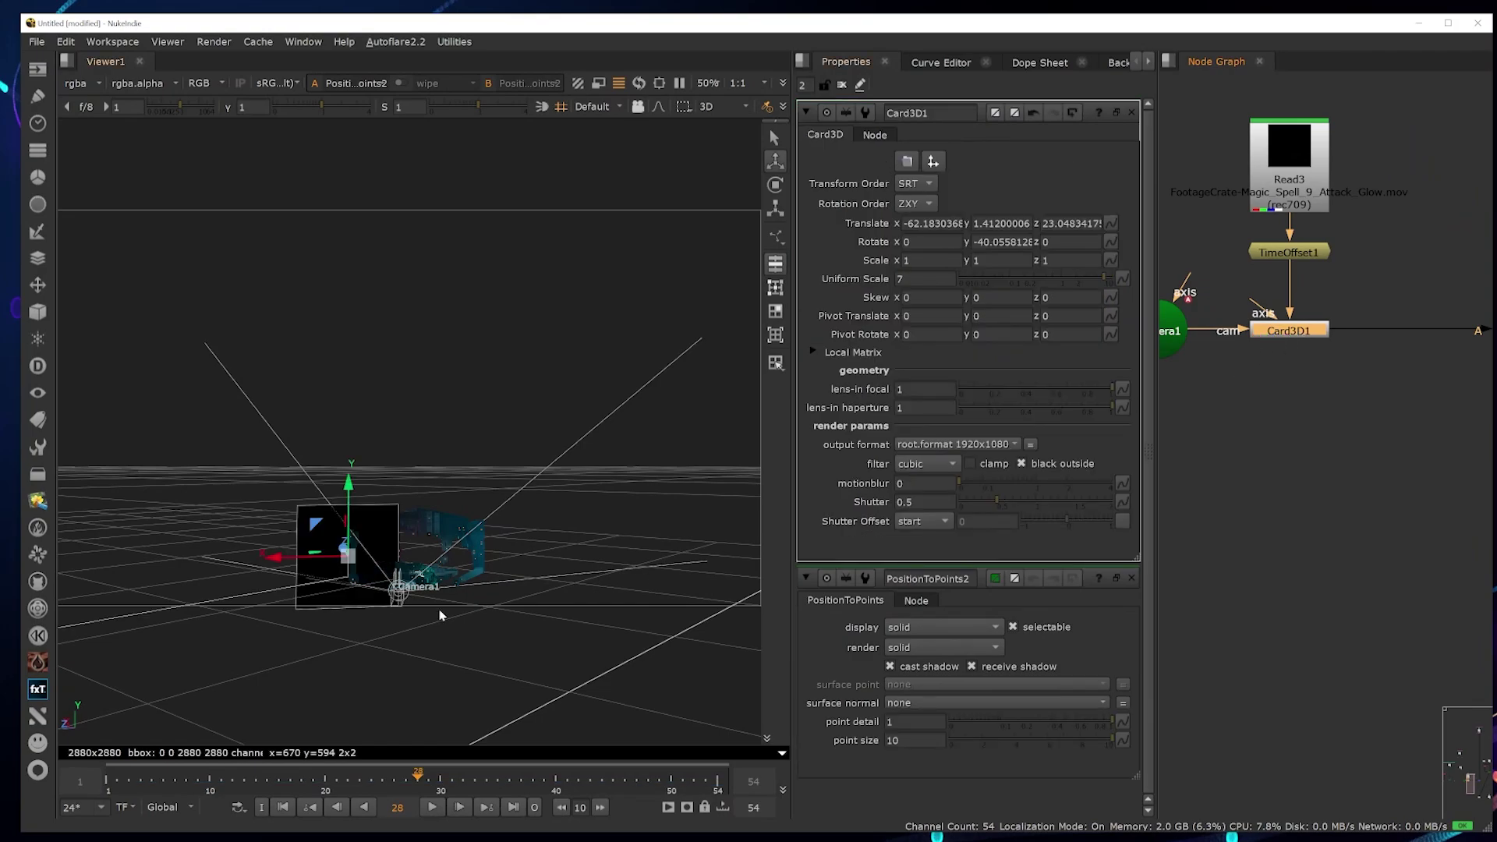
{"action": "scroll", "coordinate": [441, 613], "scroll_direction": "up", "scroll_amount": 3}
{"action": "scroll", "coordinate": [438, 616], "scroll_direction": "up", "scroll_amount": 1}
{"action": "middle_click_drag", "start_coordinate": [378, 673], "coordinate": [344, 605]}
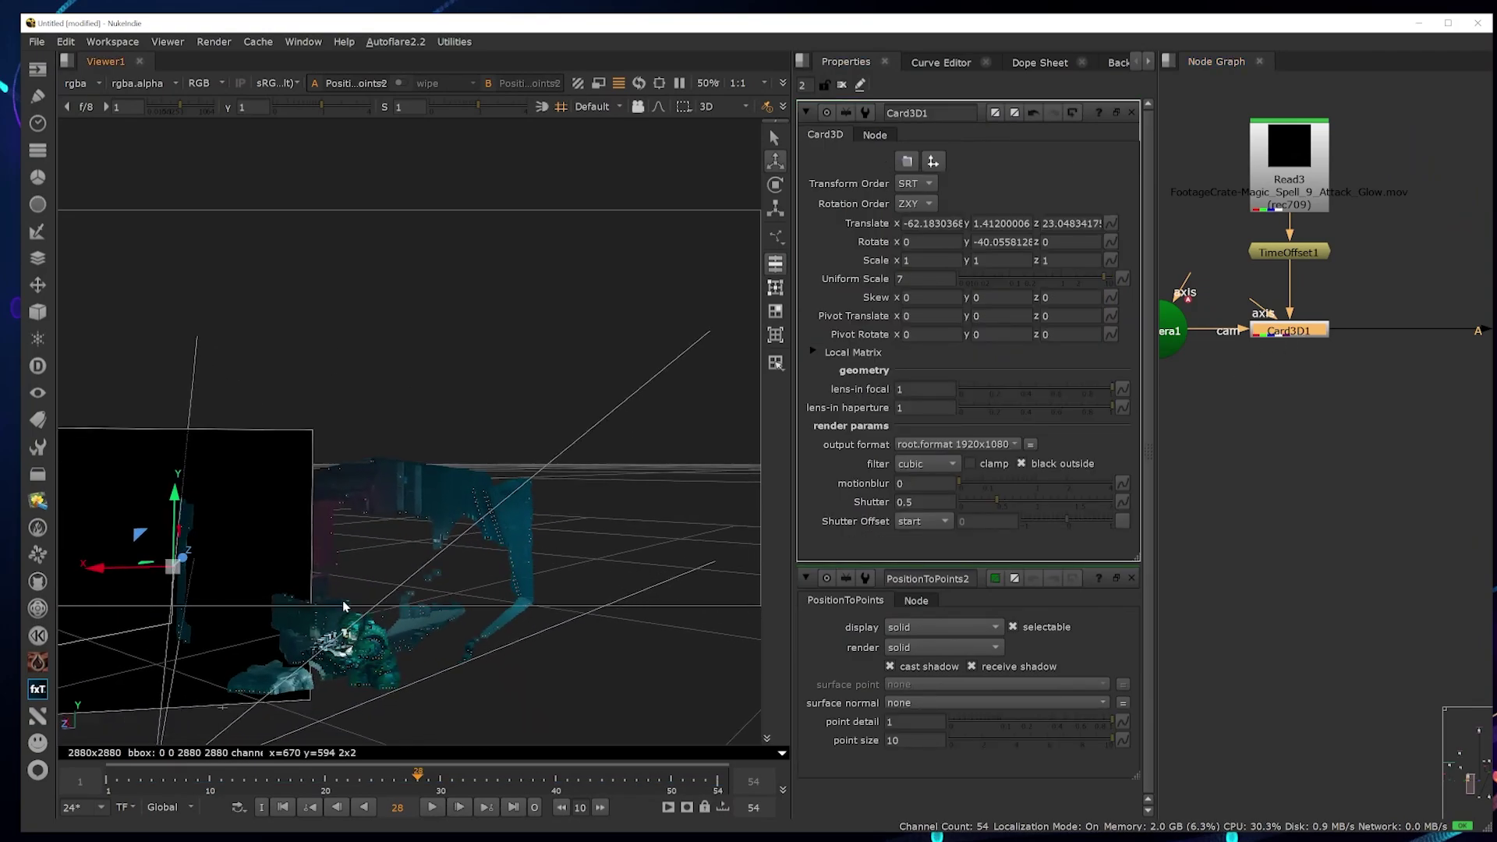
- Shift Card3D1 sideways and in depth within the point cloud to Translate x about -62.22, y 1.41, z about 22.09
{"action": "scroll", "coordinate": [251, 618], "scroll_direction": "up", "scroll_amount": 1}
{"action": "middle_click_drag", "start_coordinate": [172, 606], "coordinate": [216, 582]}
{"action": "left_click_drag", "start_coordinate": [101, 568], "coordinate": [239, 567]}
{"action": "left_click_drag", "start_coordinate": [609, 502], "coordinate": [366, 610], "text": "ctrl"}
{"action": "middle_click_drag", "start_coordinate": [366, 611], "coordinate": [156, 525]}
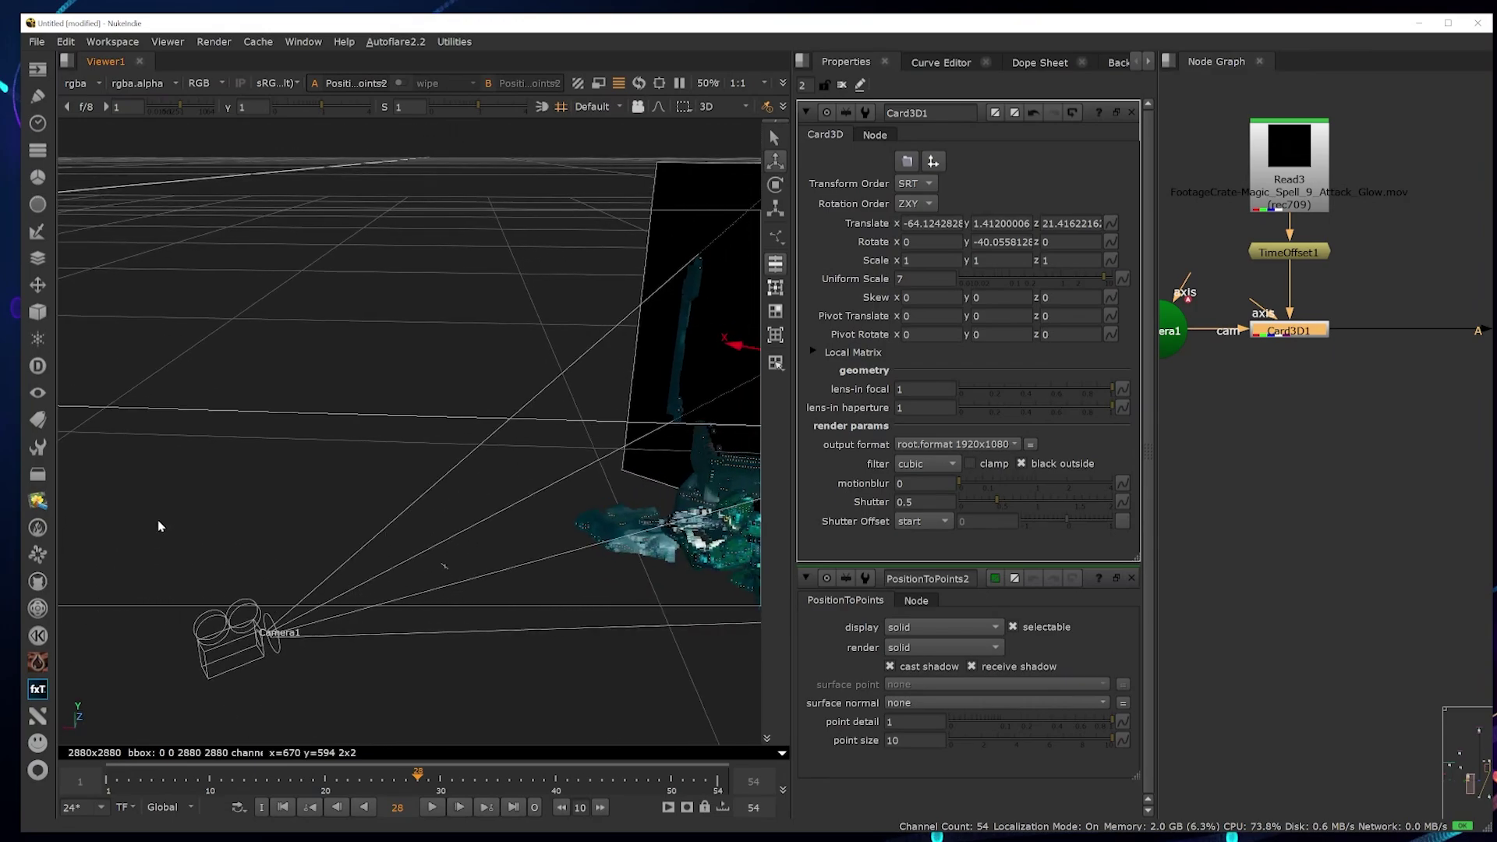
{"action": "middle_click_drag", "start_coordinate": [624, 437], "coordinate": [444, 429]}
{"action": "middle_click_drag", "start_coordinate": [686, 413], "coordinate": [213, 410]}
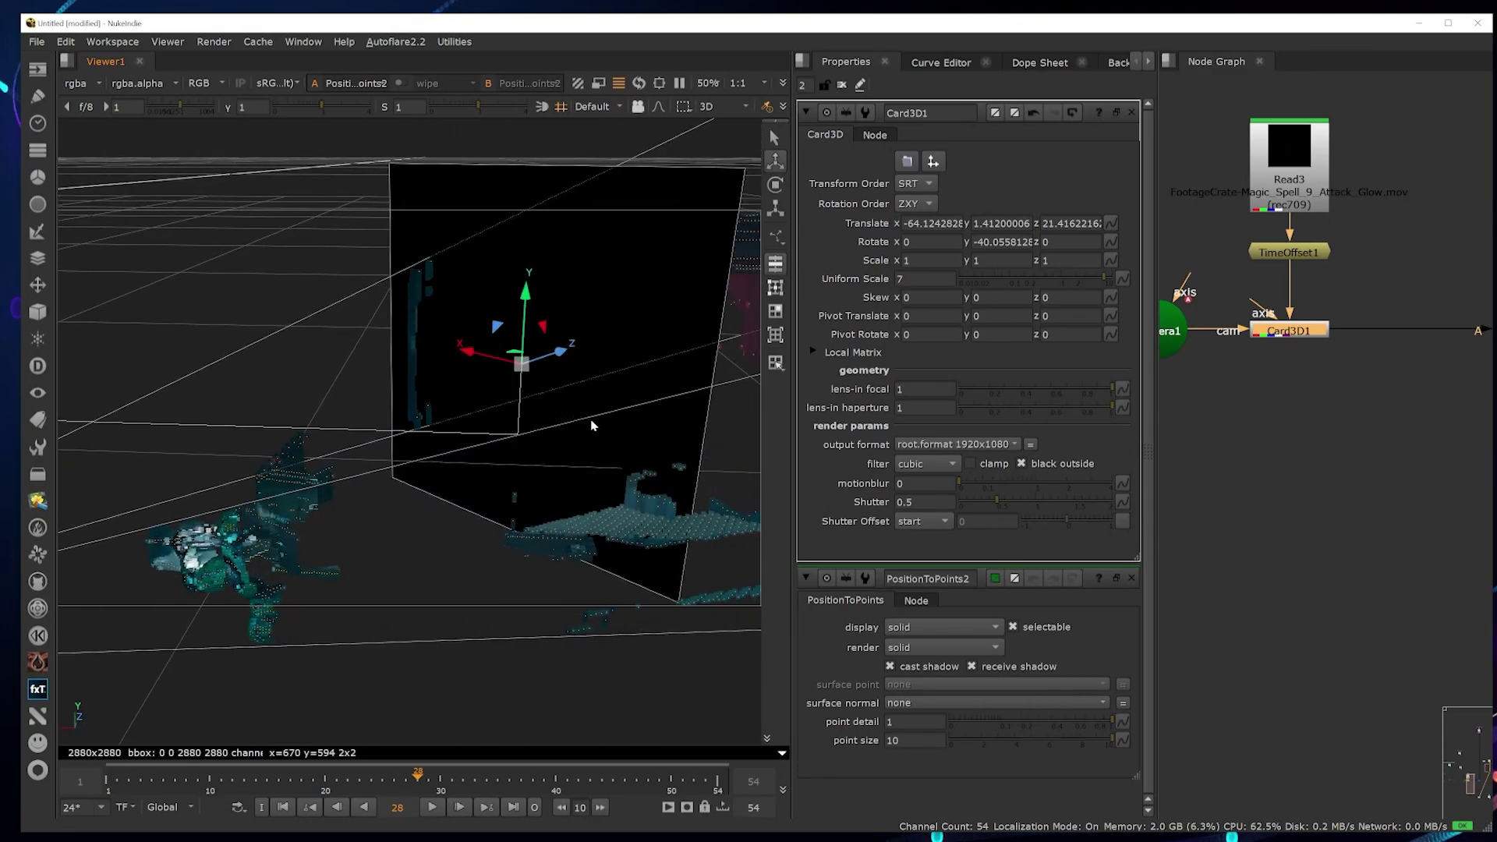
{"action": "right_click_drag", "start_coordinate": [655, 464], "coordinate": [636, 353], "text": "alt"}
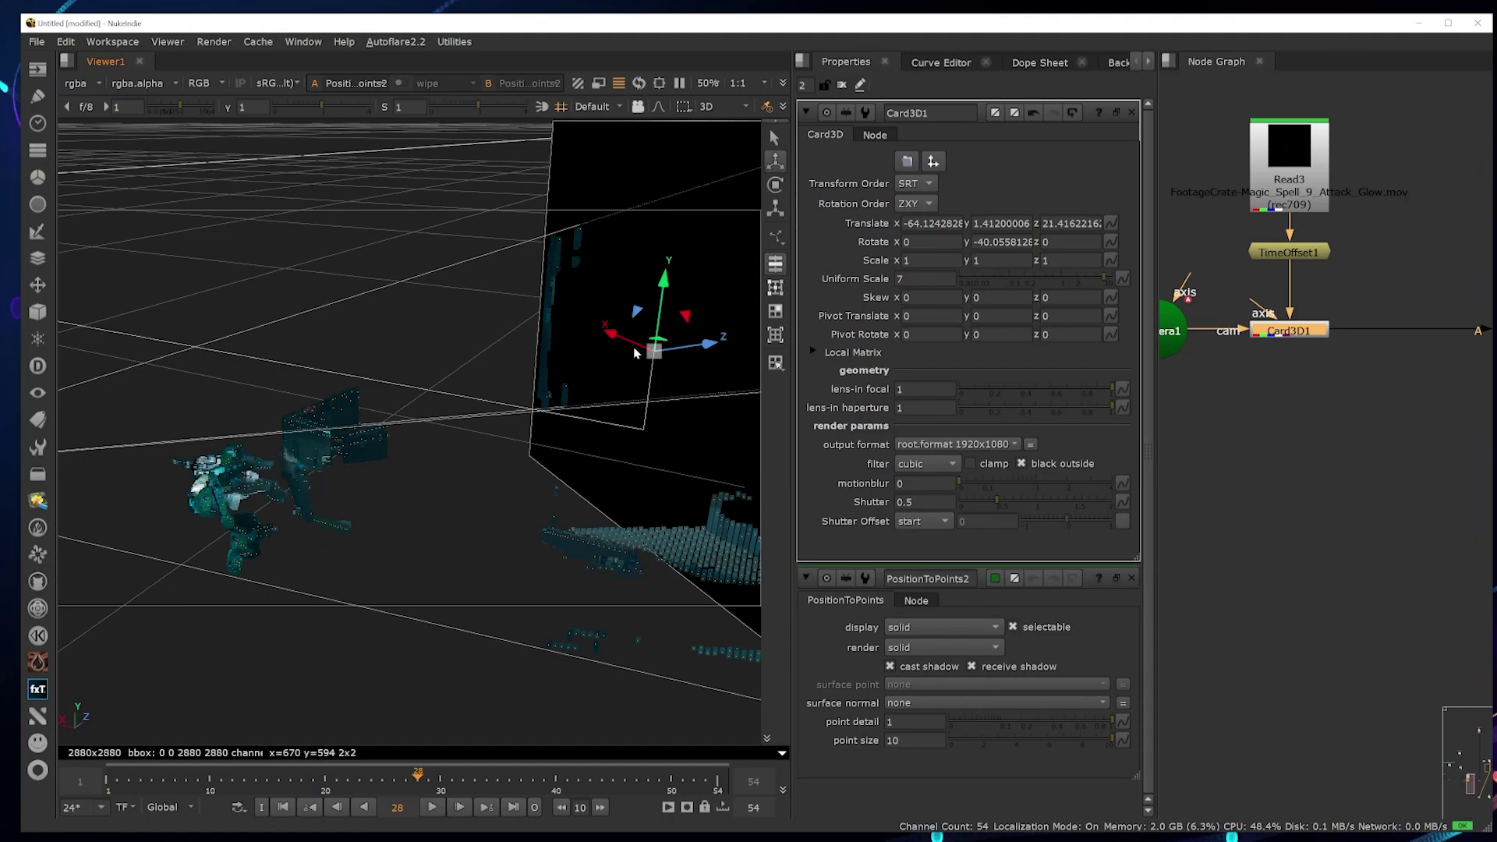
{"action": "left_click_drag", "start_coordinate": [692, 355], "coordinate": [659, 358]}
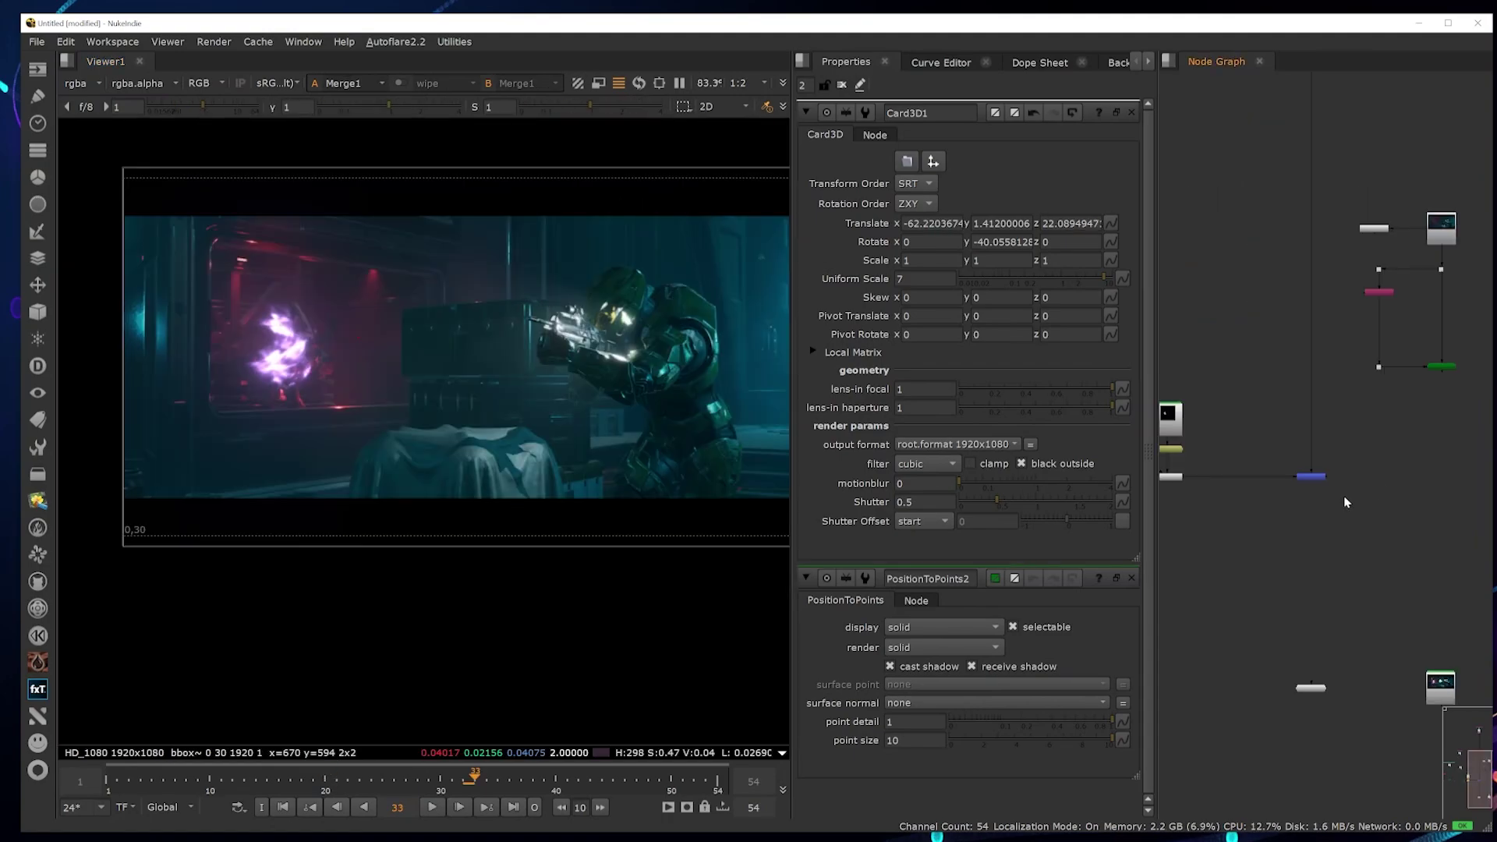
- Play the Merge1 composite to check how the spell footage tracks, and return to frame 33
{"action": "scroll", "coordinate": [1326, 487], "scroll_direction": "up", "scroll_amount": 1}
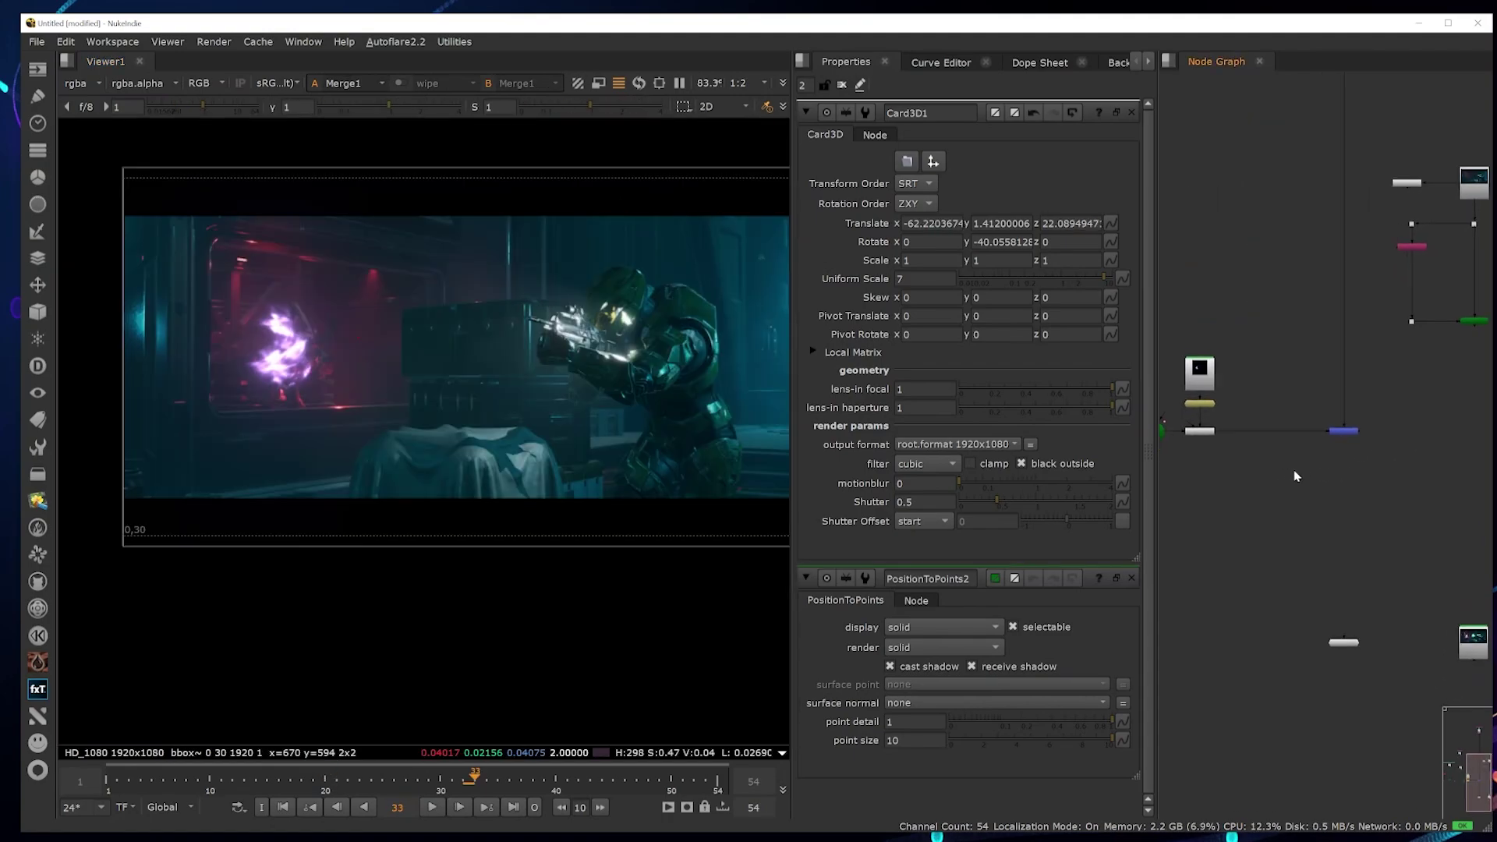
{"action": "left_click", "coordinate": [1347, 422]}
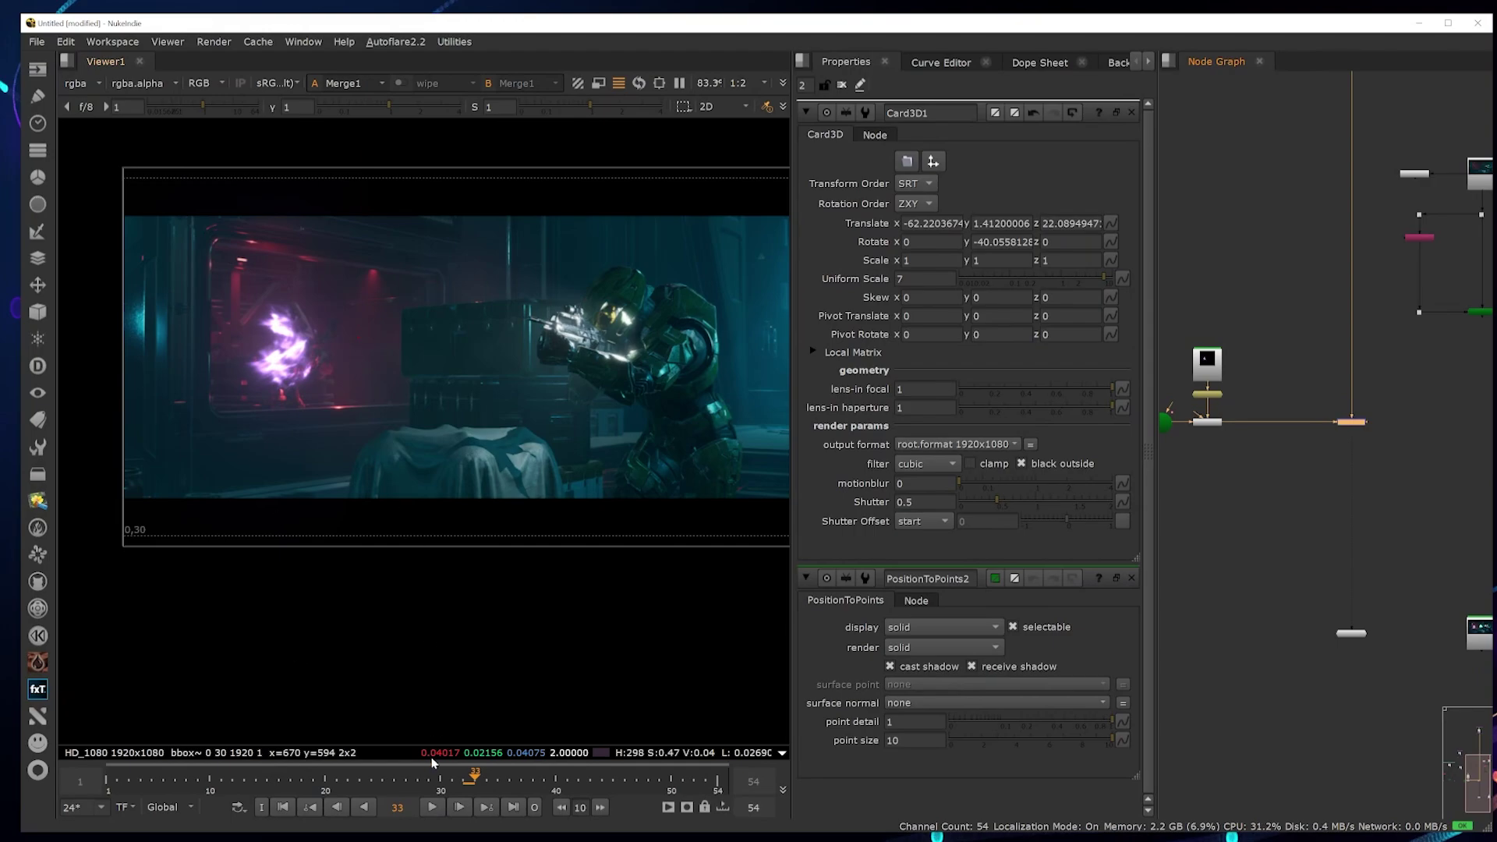
{"action": "left_click", "coordinate": [432, 807]}
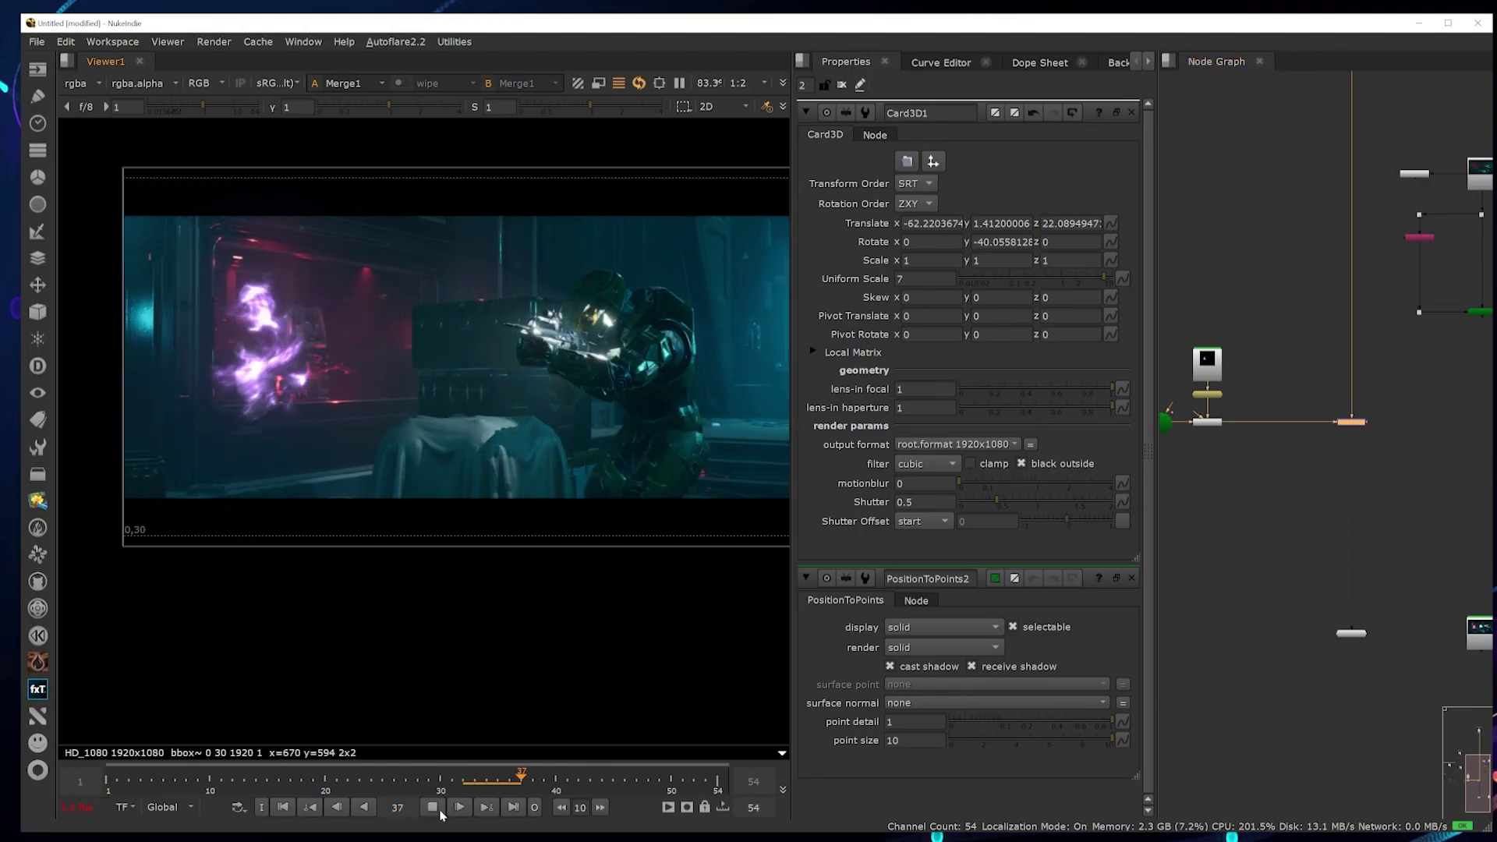
{"action": "left_click", "coordinate": [475, 778]}
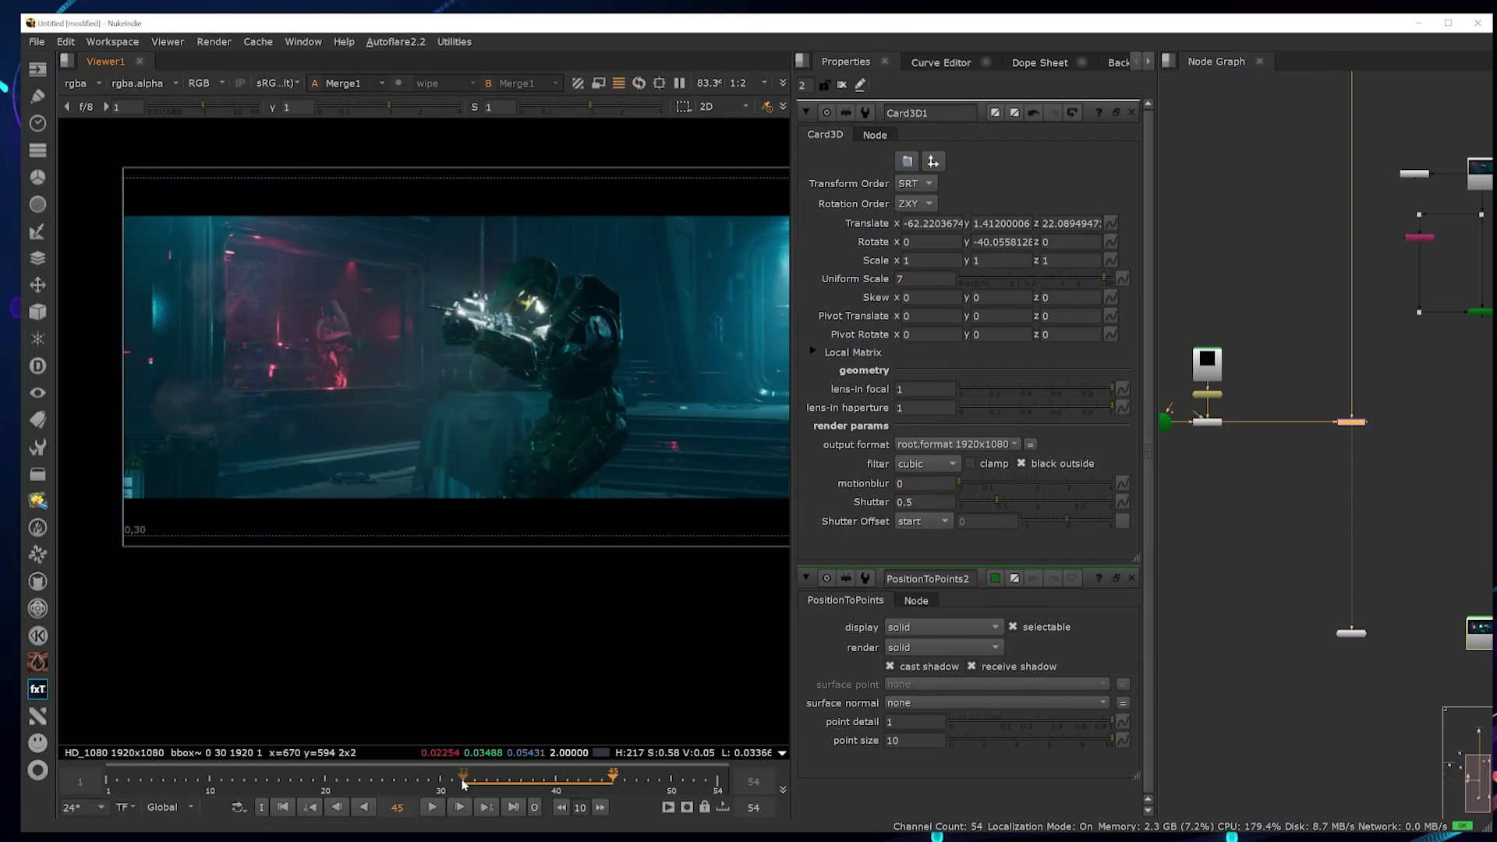
{"action": "left_click", "coordinate": [468, 780]}
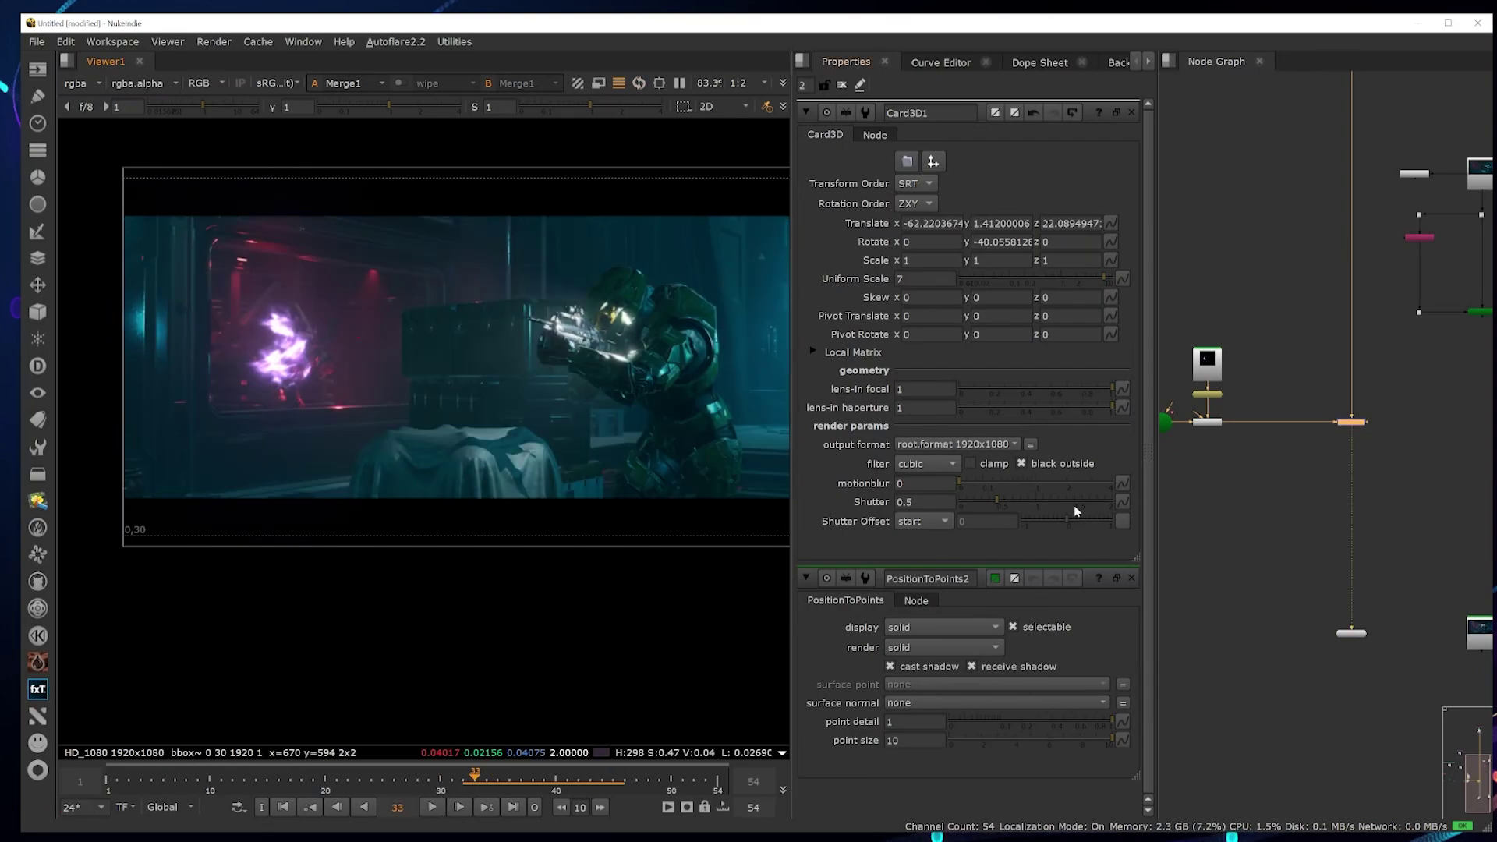
- View PositionToPoints2 in 3D and examine from the side where the spell card sits between Camera1 and the room
{"action": "middle_click_drag", "start_coordinate": [1331, 370], "coordinate": [1167, 471]}
{"action": "scroll", "coordinate": [1408, 424], "scroll_direction": "up", "scroll_amount": 5}
{"action": "middle_click_drag", "start_coordinate": [1250, 427], "coordinate": [1450, 487]}
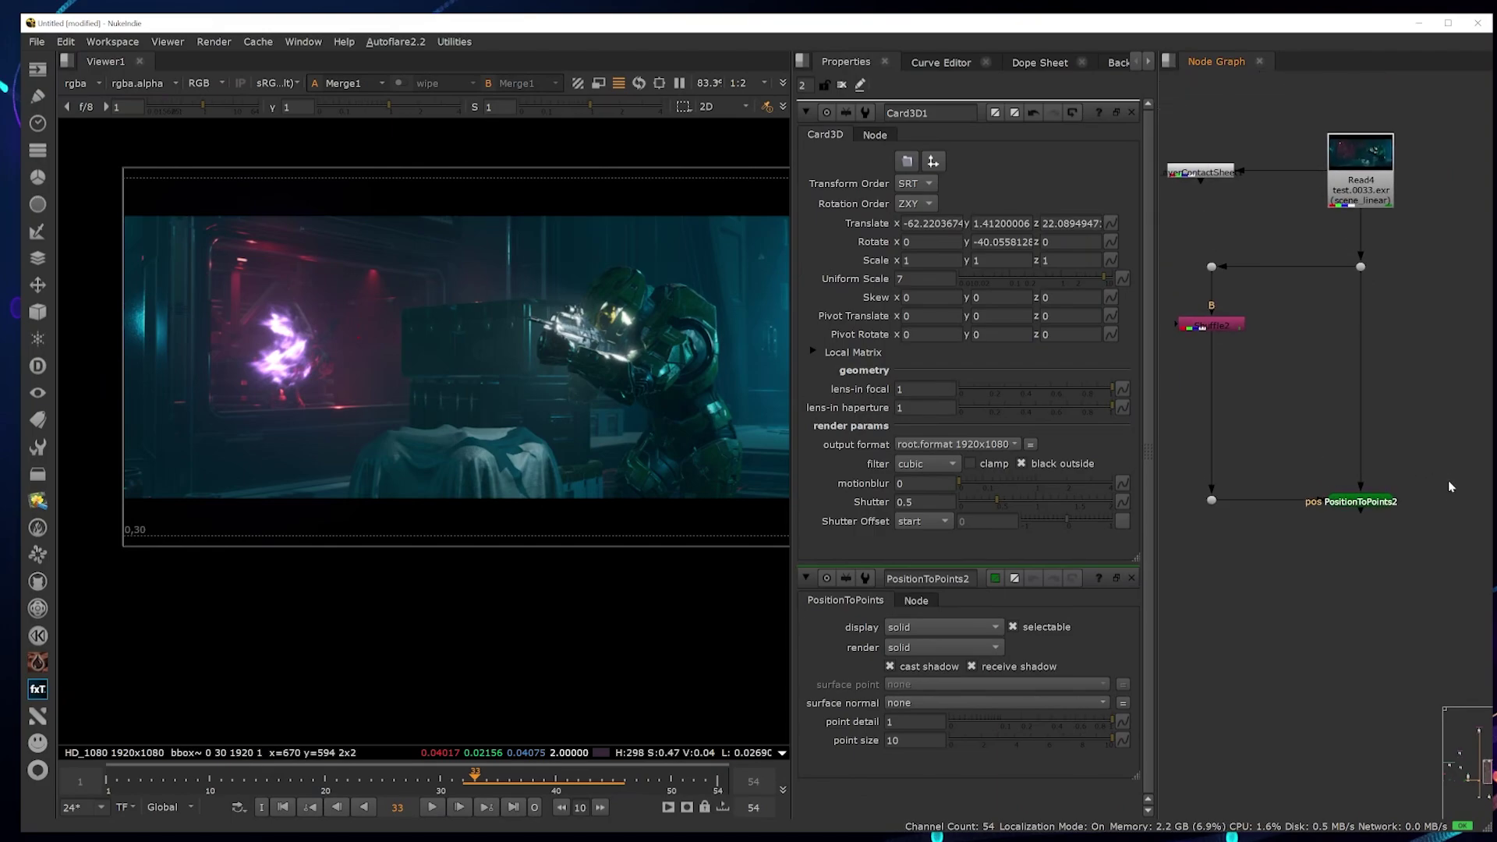
{"action": "left_click", "coordinate": [1392, 503]}
{"action": "key", "text": "1"}
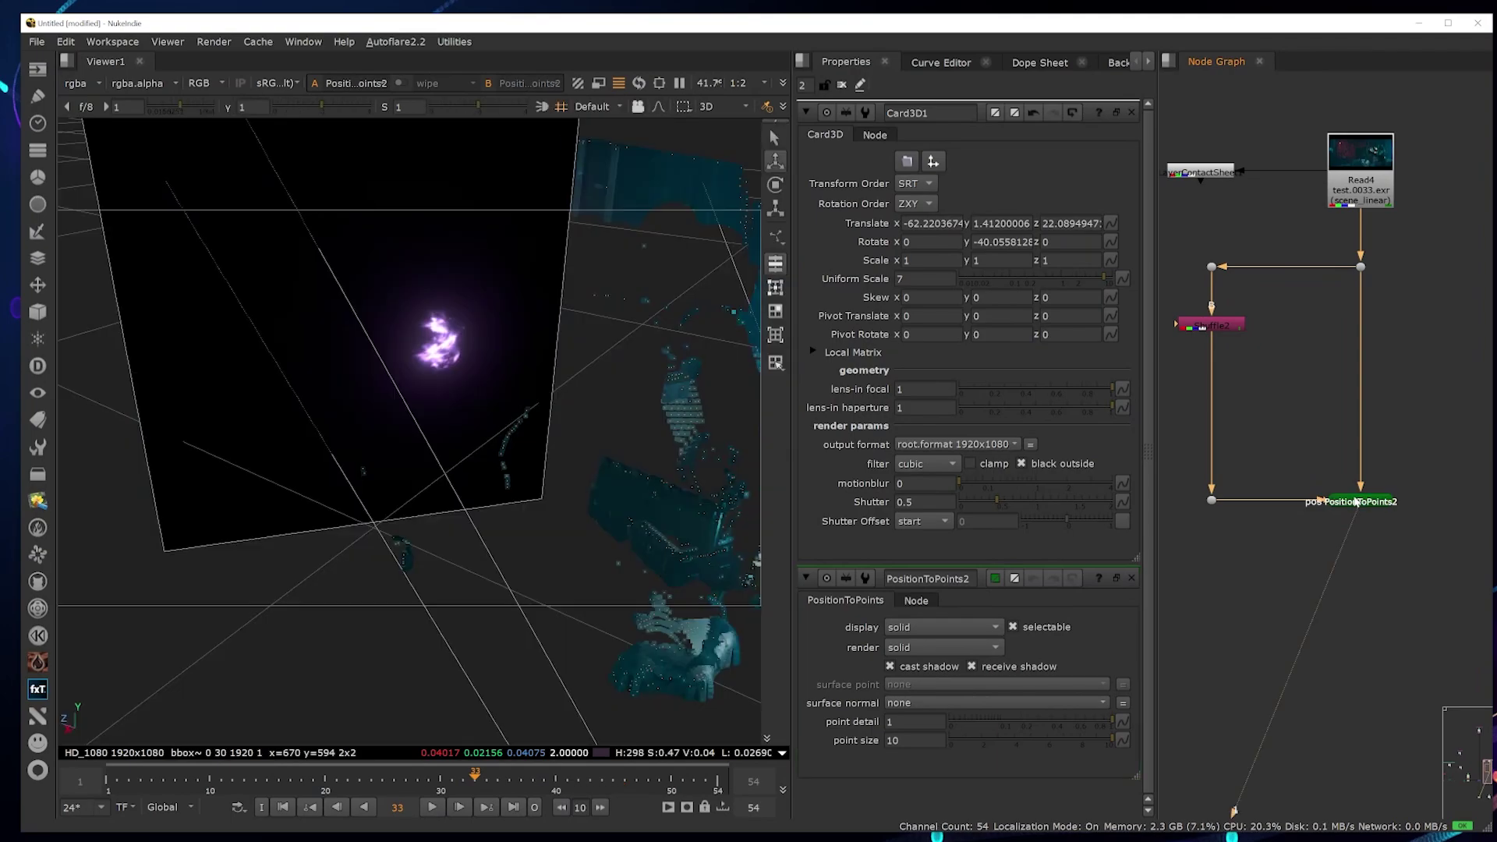
{"action": "scroll", "coordinate": [468, 401], "scroll_direction": "down", "scroll_amount": 7}
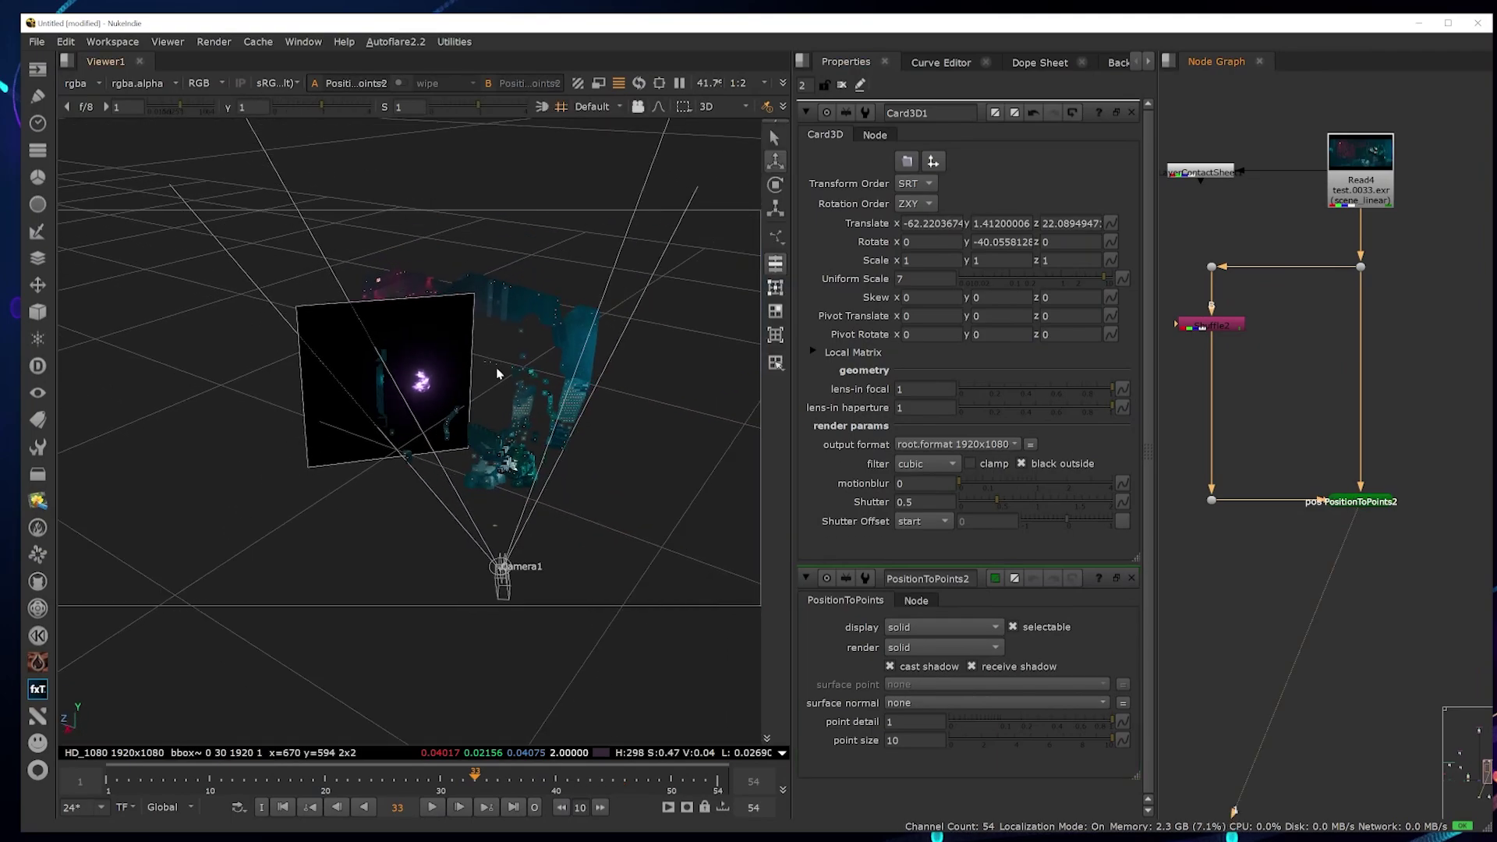
{"action": "left_click_drag", "start_coordinate": [582, 379], "coordinate": [251, 396], "text": "ctrl"}
{"action": "right_click_drag", "start_coordinate": [481, 460], "coordinate": [350, 442], "text": "alt"}
- Push Card3D1 away from the camera along its Z axis to Translate x about -63.65, z about 23.79
{"action": "left_click", "coordinate": [522, 454]}
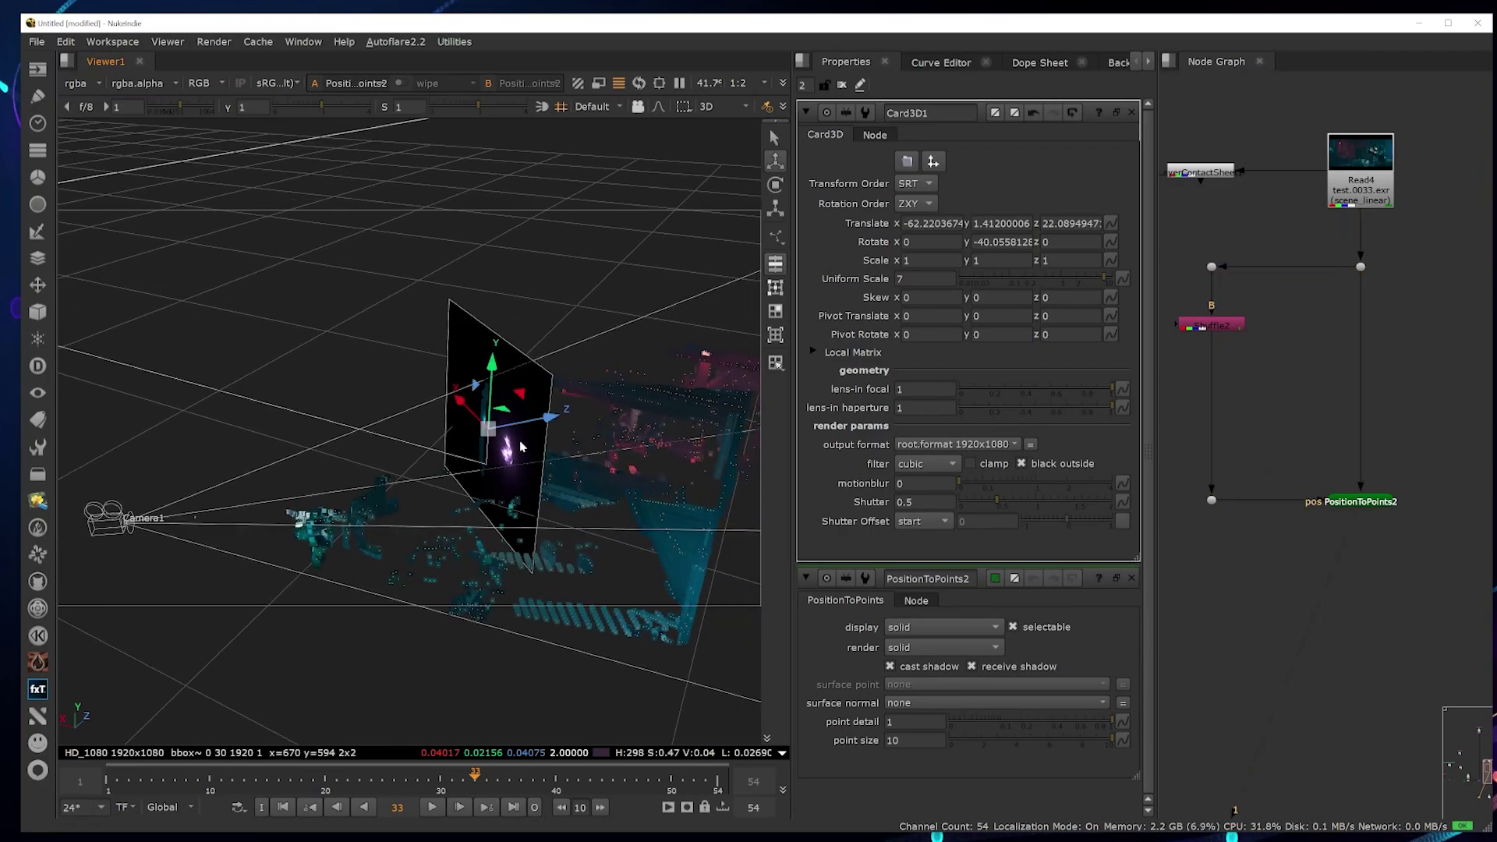
{"action": "left_click_drag", "start_coordinate": [536, 427], "coordinate": [624, 429]}
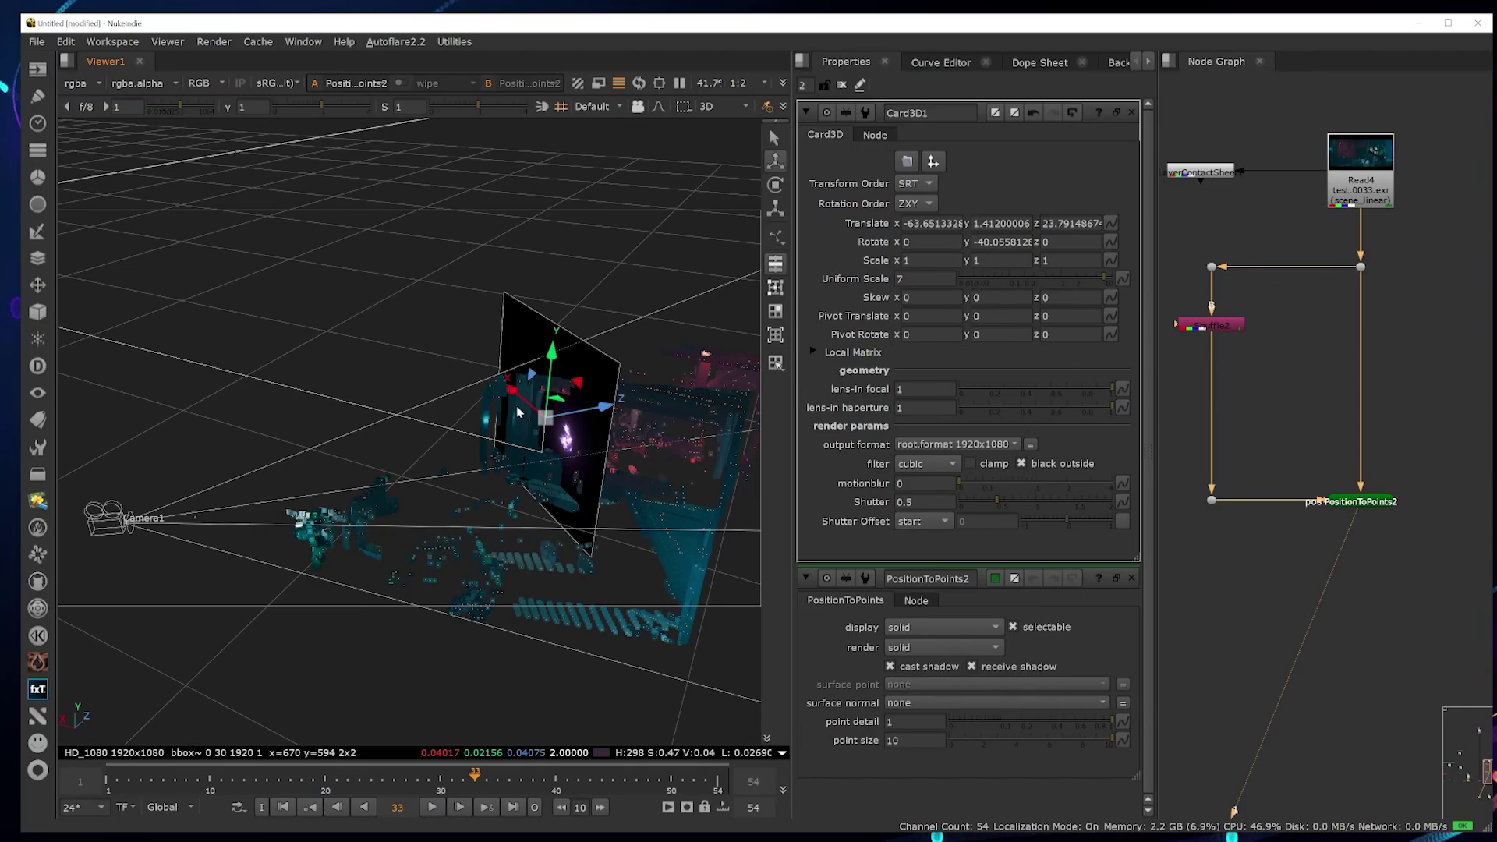
{"action": "left_click_drag", "start_coordinate": [330, 399], "coordinate": [706, 362], "text": "ctrl"}
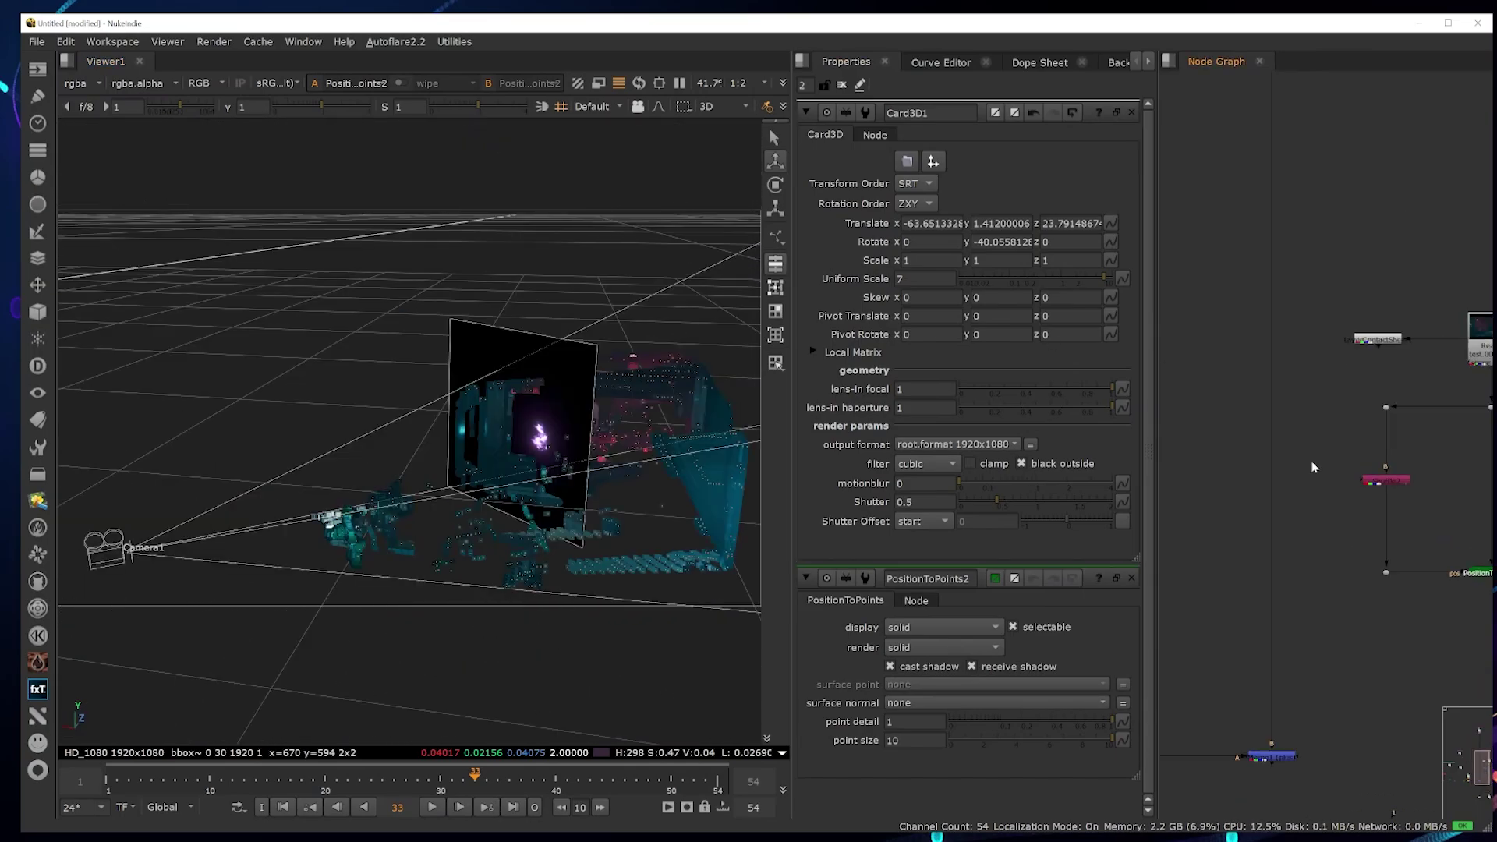
- Add a 3D Classic Camera node beside the Read4 point cloud branch
{"action": "key", "text": "Tab"}
{"action": "type", "text": "c"}
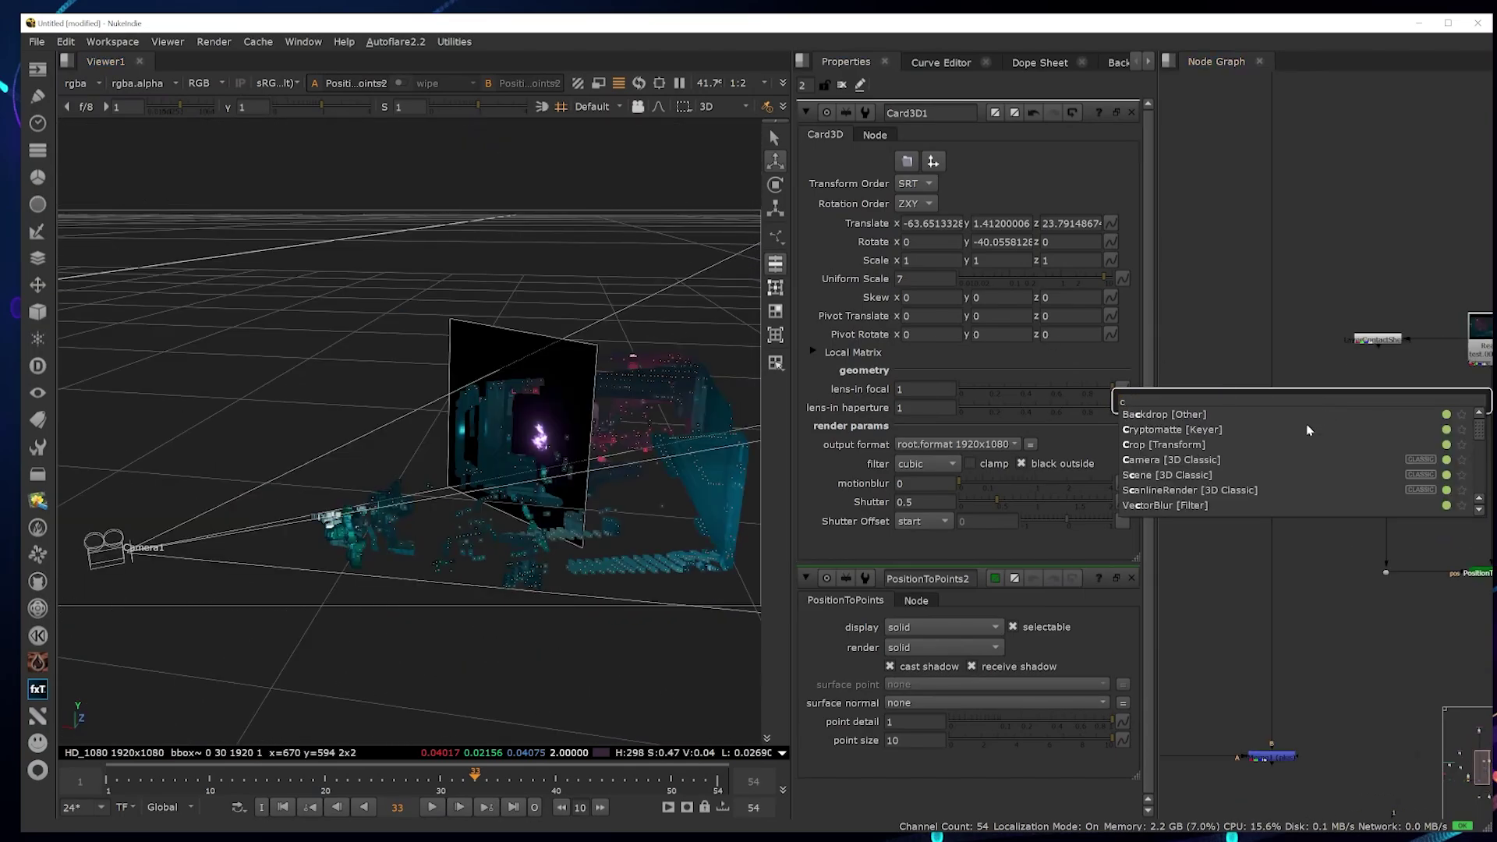
{"action": "type", "text": "am"}
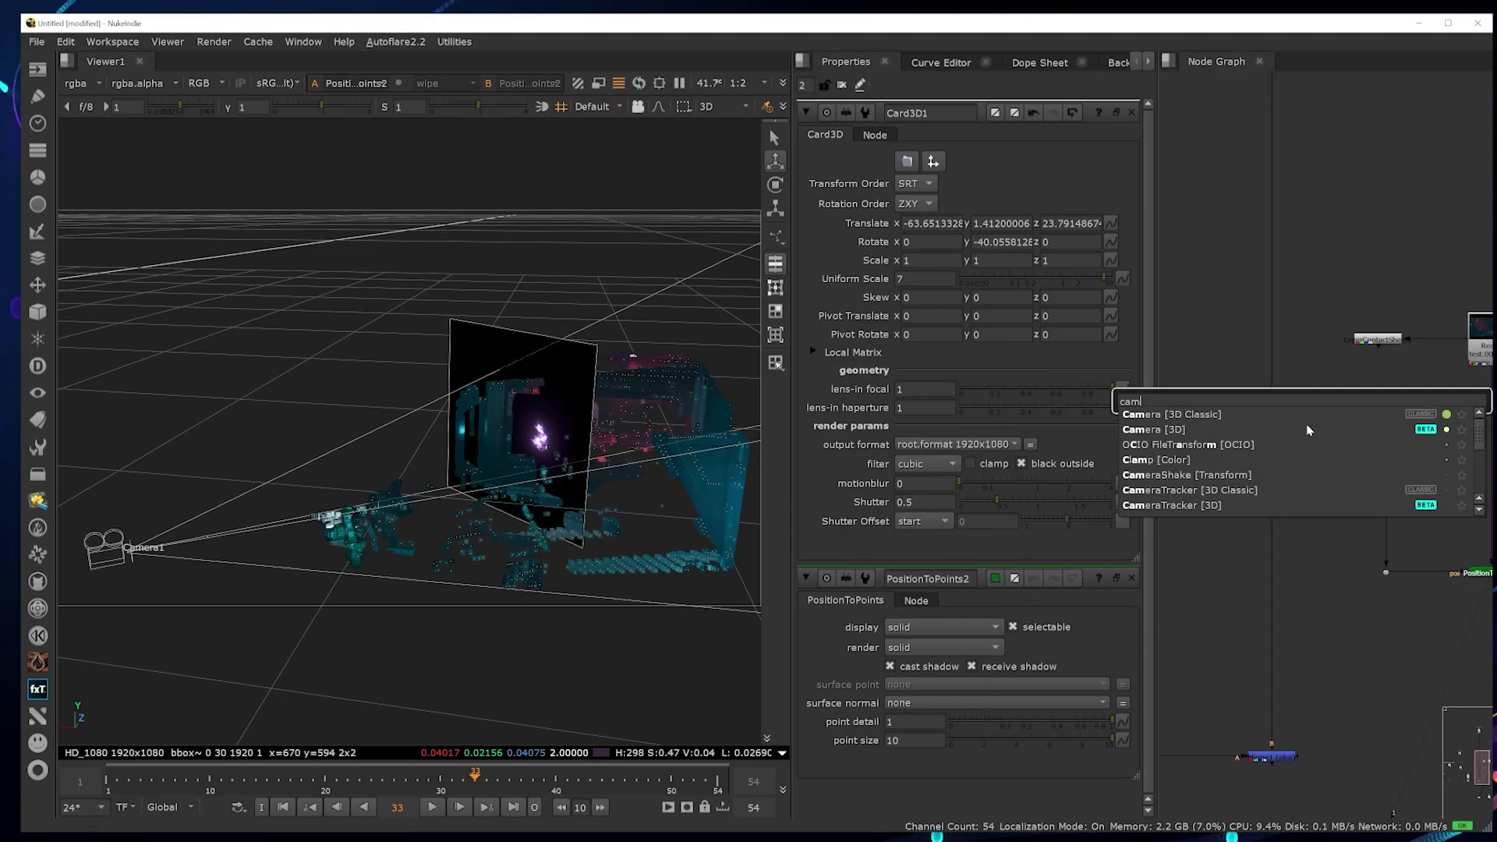
{"action": "key", "text": "Down"}
{"action": "key", "text": "Return"}
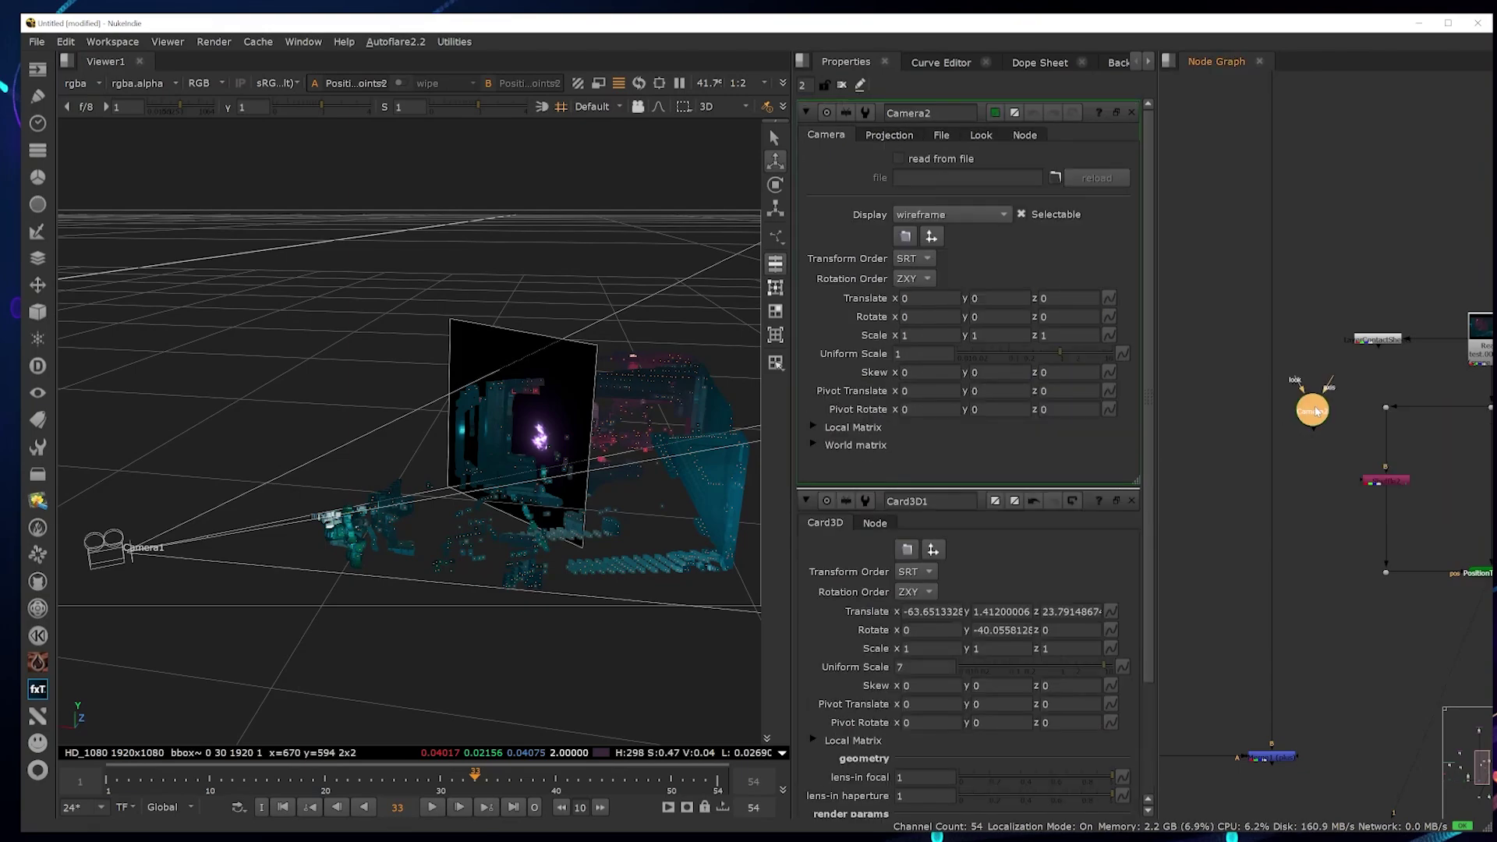
- Set Camera2 to read from file and load TWD_CRM_UE.fbx from the demo/cam folder
{"action": "left_click", "coordinate": [942, 161]}
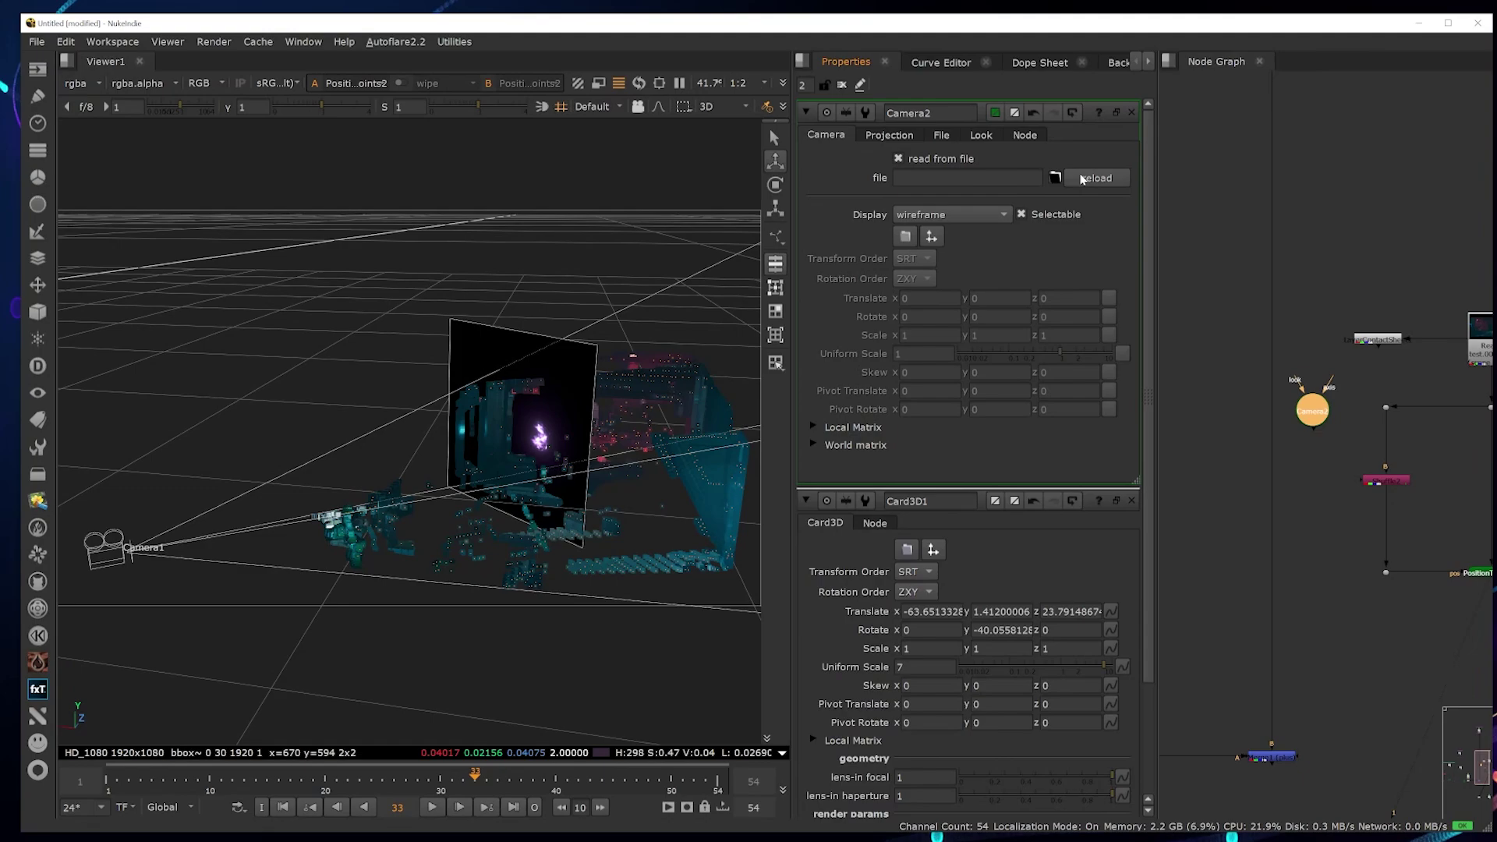
{"action": "left_click", "coordinate": [1055, 178]}
{"action": "left_click", "coordinate": [605, 295]}
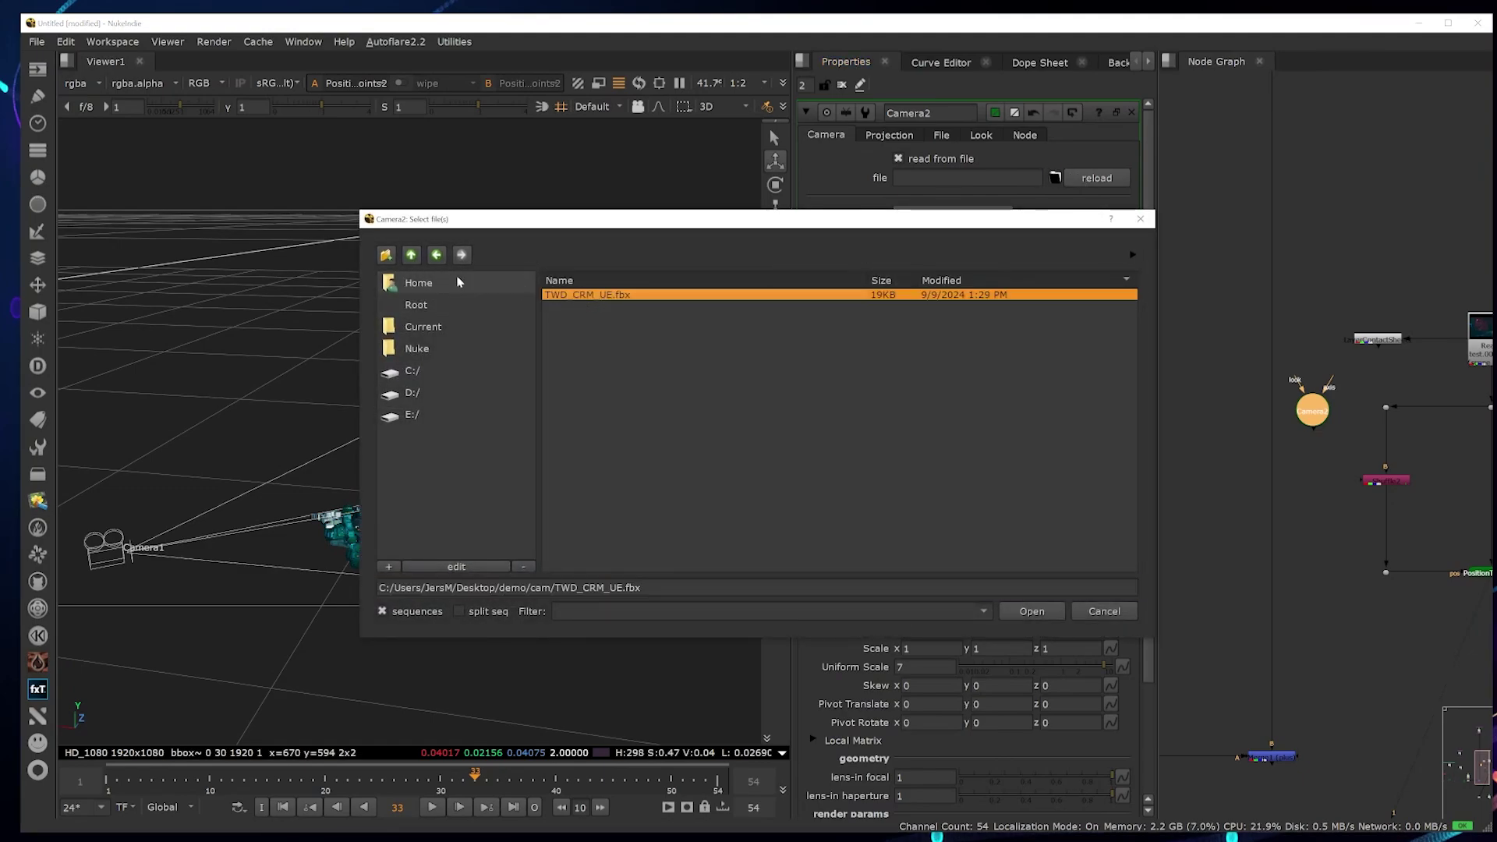
{"action": "left_click", "coordinate": [412, 255]}
{"action": "double_click", "coordinate": [558, 306]}
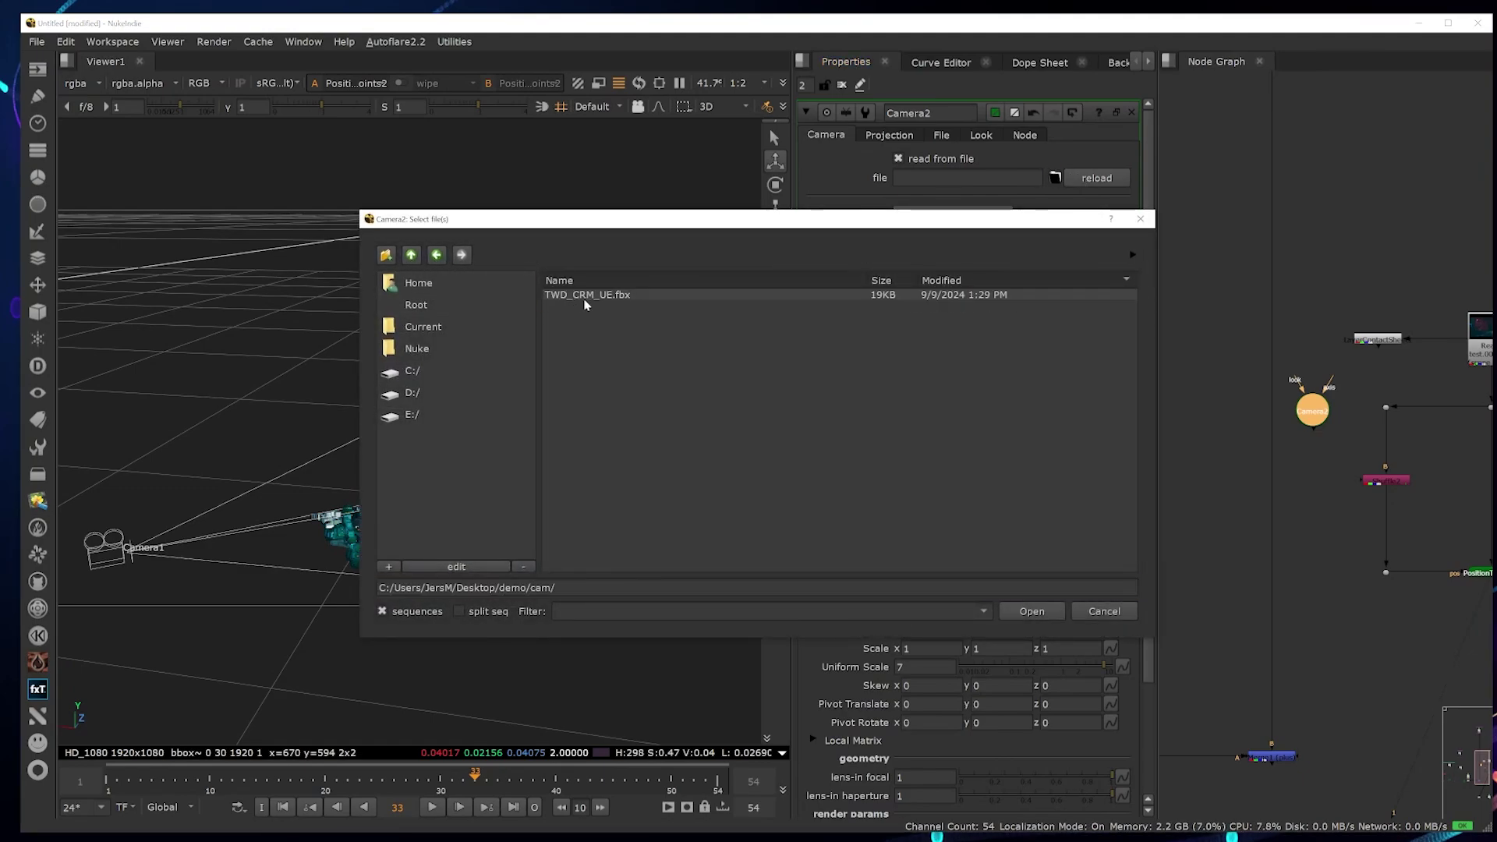
{"action": "left_click", "coordinate": [586, 295]}
{"action": "left_click", "coordinate": [1049, 613]}
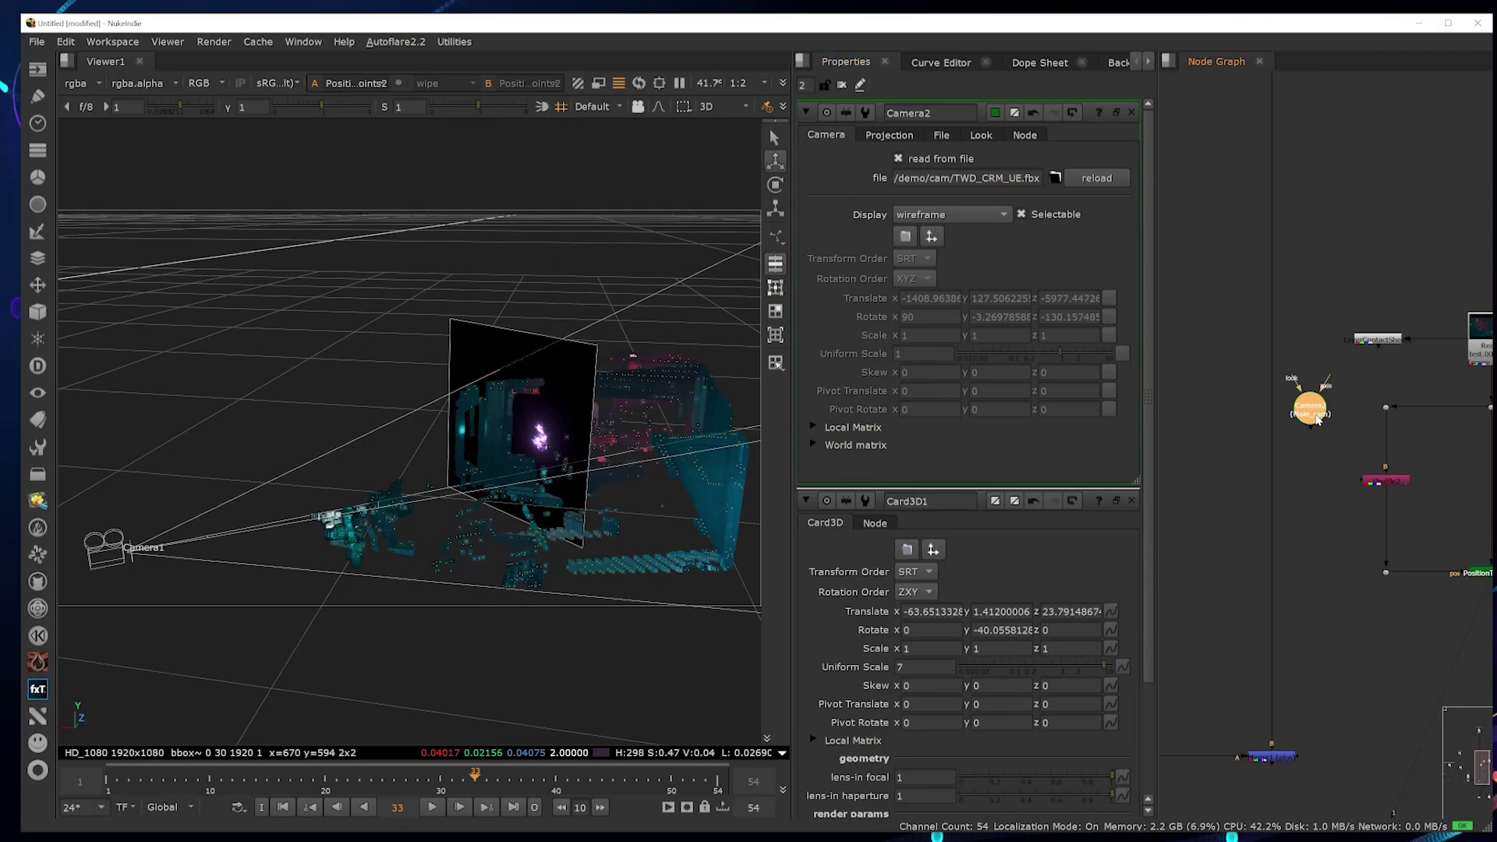
- View Camera2 in the 3D view and locate where it sits relative to Camera1
{"action": "key", "text": "Tab"}
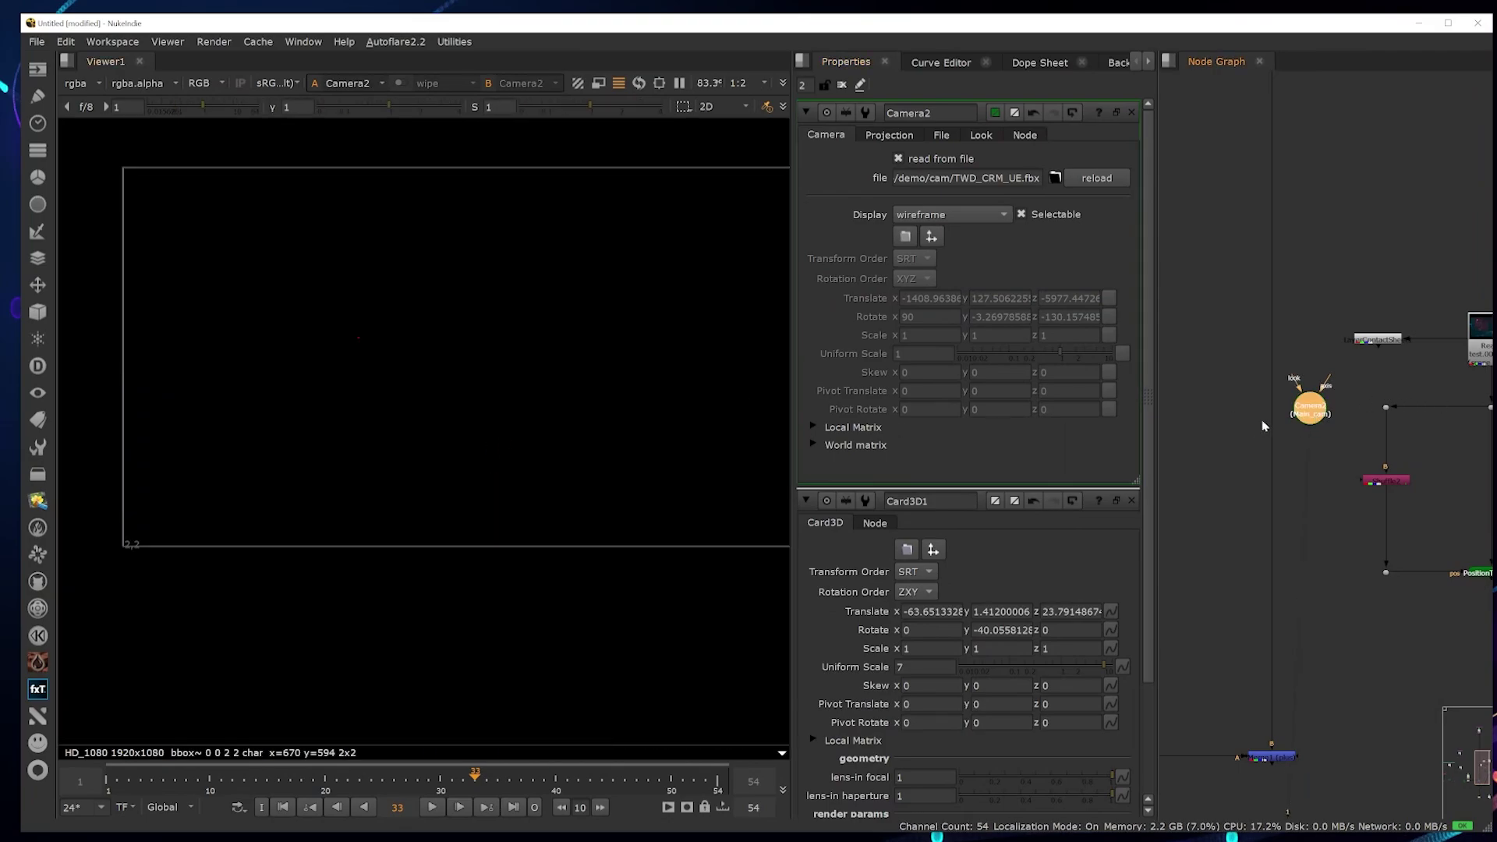
{"action": "scroll", "coordinate": [1310, 416], "scroll_direction": "down", "scroll_amount": 3}
{"action": "key", "text": "Tab"}
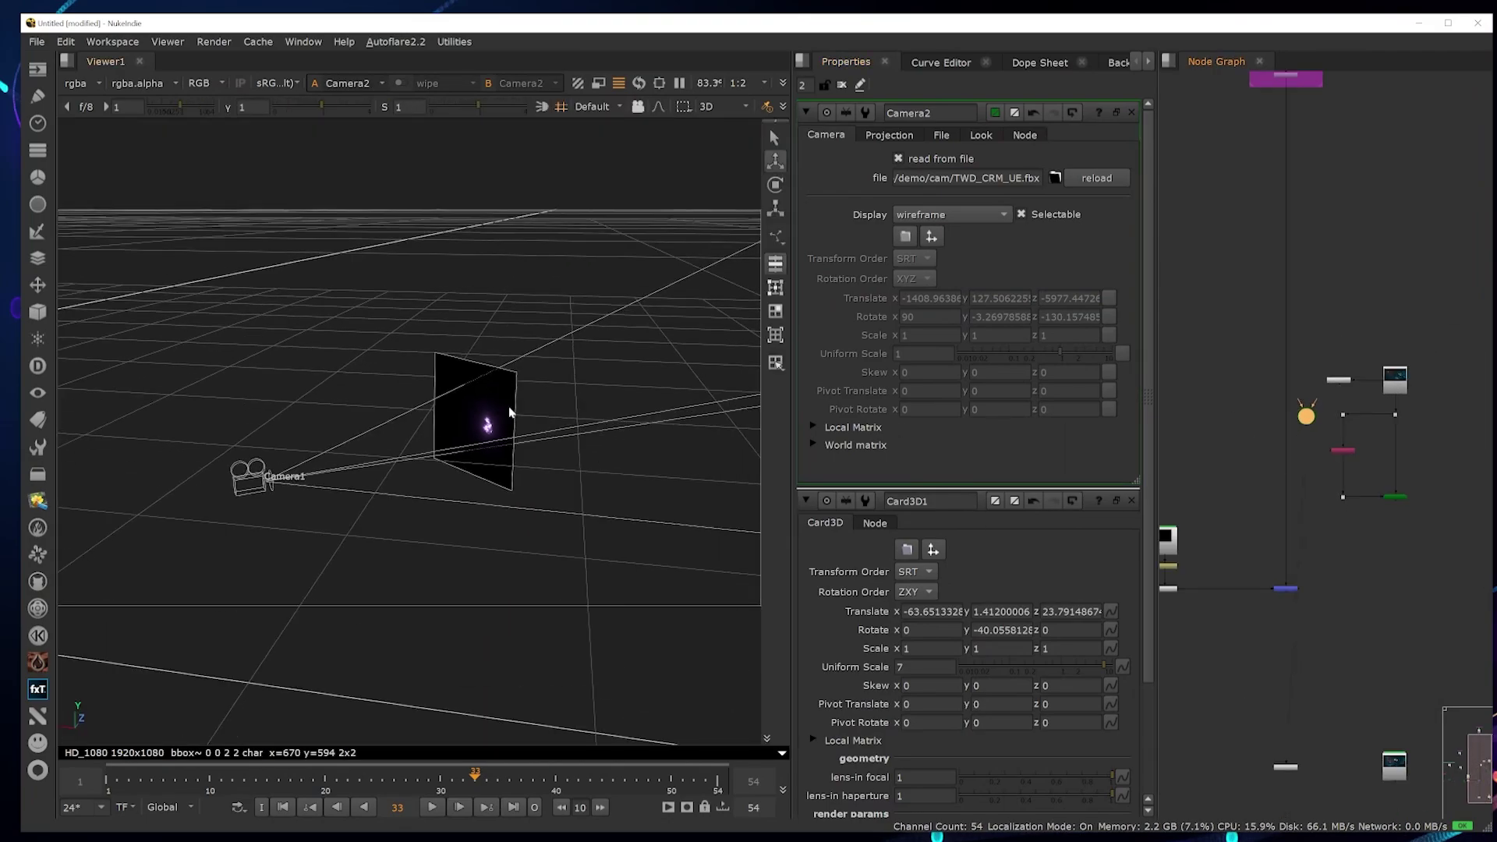
{"action": "scroll", "coordinate": [510, 413], "scroll_direction": "down", "scroll_amount": 3}
{"action": "left_click_drag", "start_coordinate": [439, 457], "coordinate": [636, 462], "text": "ctrl"}
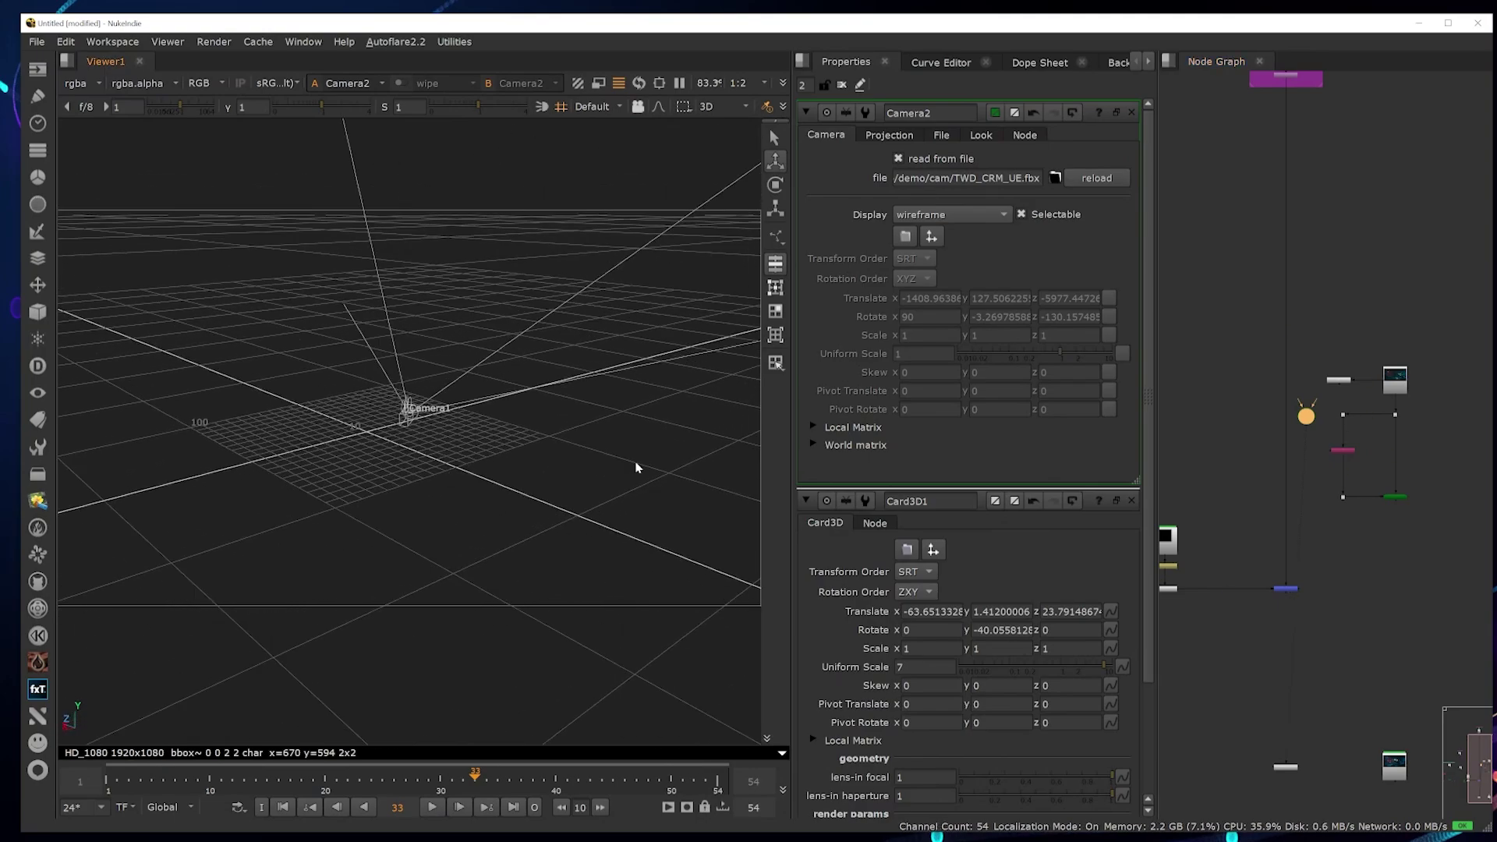
{"action": "left_click", "coordinate": [467, 453]}
{"action": "key", "text": "f"}
{"action": "scroll", "coordinate": [579, 446], "scroll_direction": "down", "scroll_amount": 1}
{"action": "left_click_drag", "start_coordinate": [579, 446], "coordinate": [689, 489], "text": "ctrl"}
{"action": "left_click", "coordinate": [653, 442]}
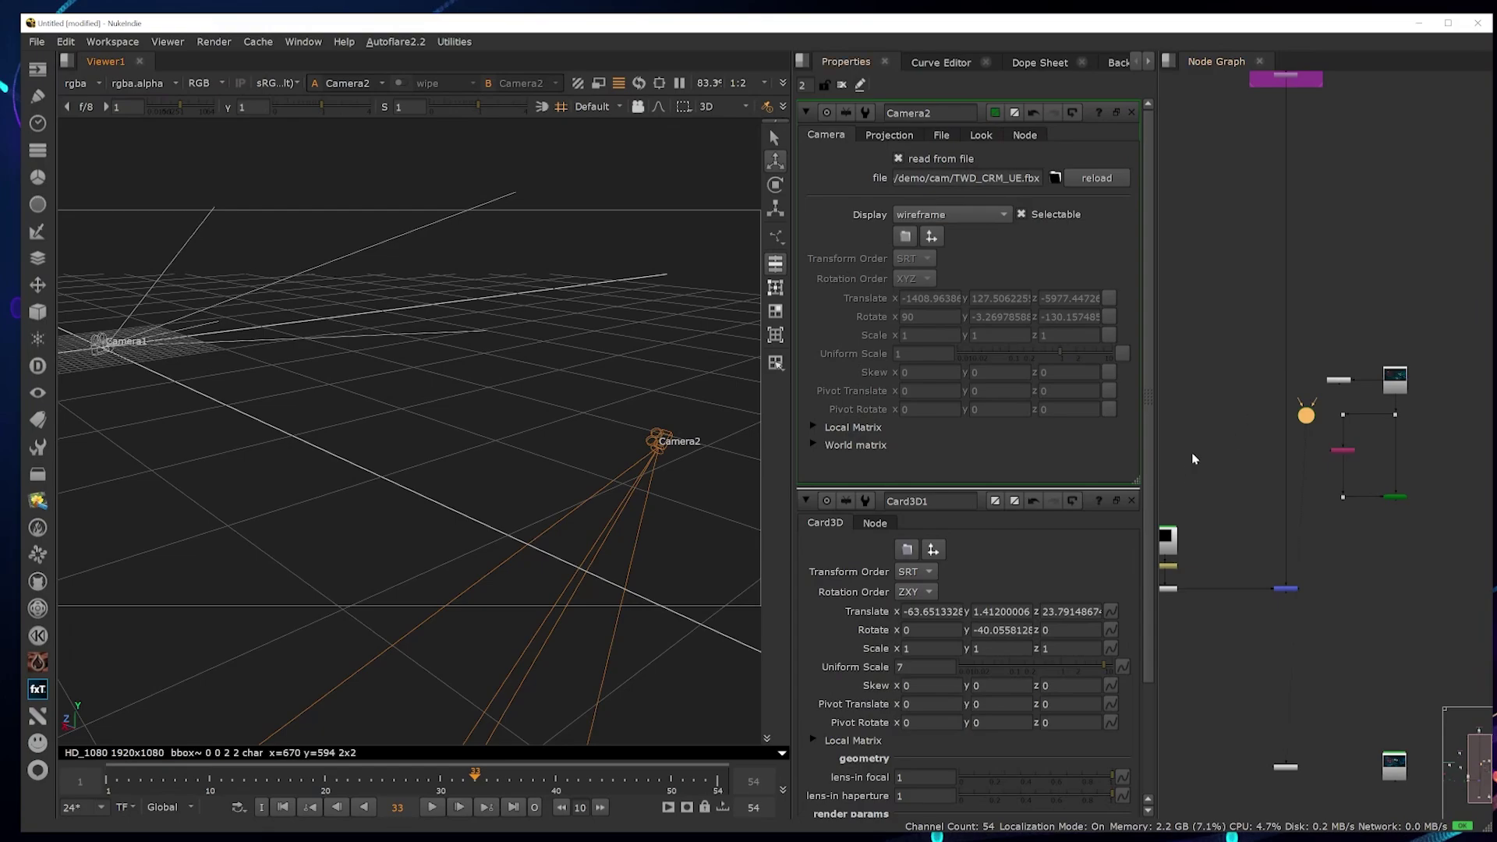
- Frame Camera1 in the 3D view and open its properties to compare its transform with Camera2
{"action": "middle_click_drag", "start_coordinate": [243, 424], "coordinate": [585, 506]}
{"action": "left_click", "coordinate": [201, 384]}
{"action": "double_click", "coordinate": [202, 384]}
{"action": "key", "text": "f"}
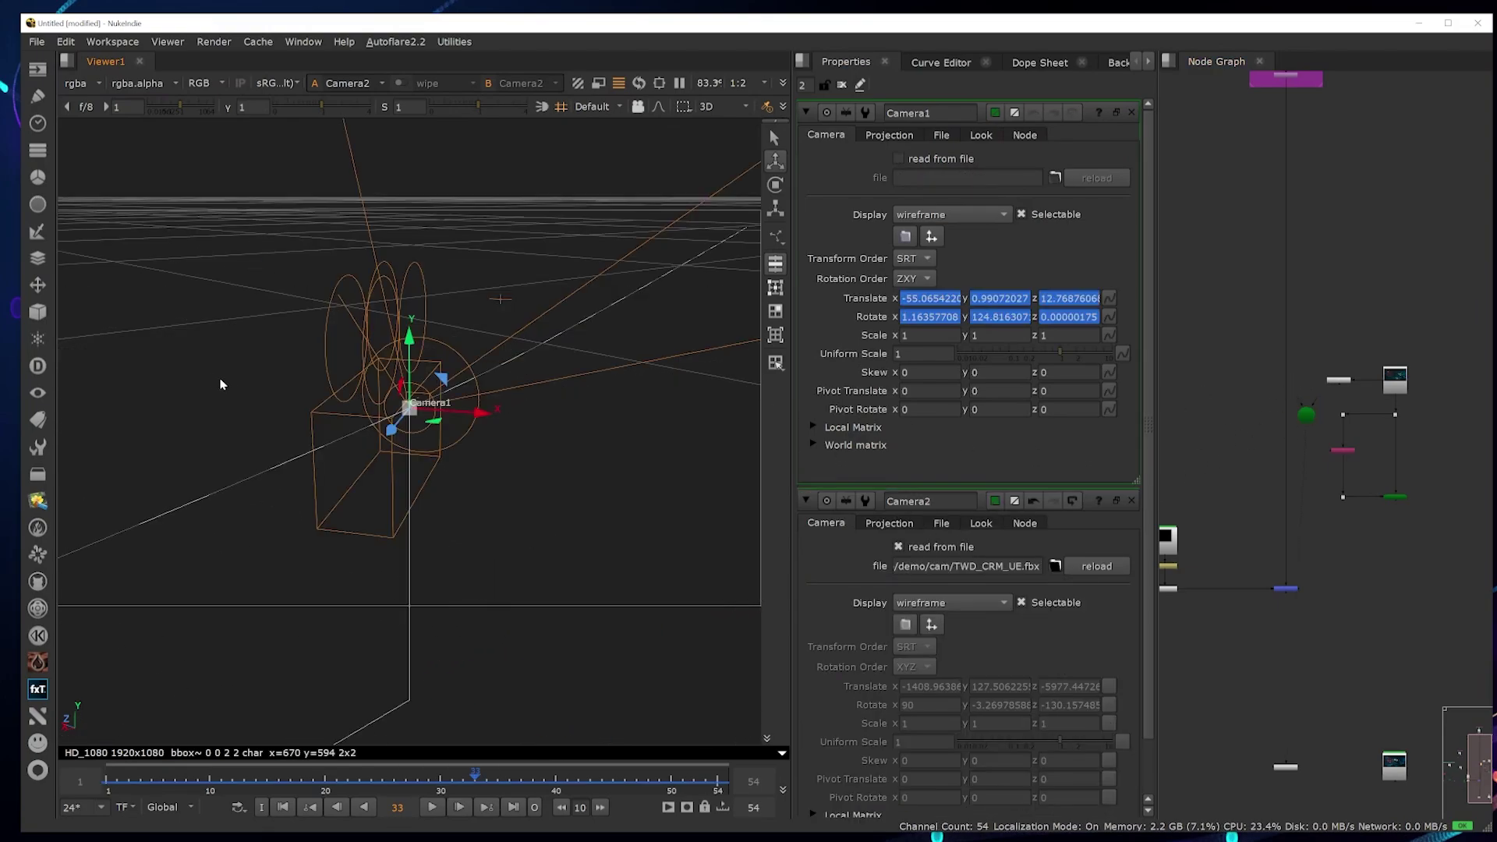
{"action": "scroll", "coordinate": [323, 410], "scroll_direction": "down", "scroll_amount": 5}
{"action": "scroll", "coordinate": [323, 405], "scroll_direction": "down", "scroll_amount": 3}
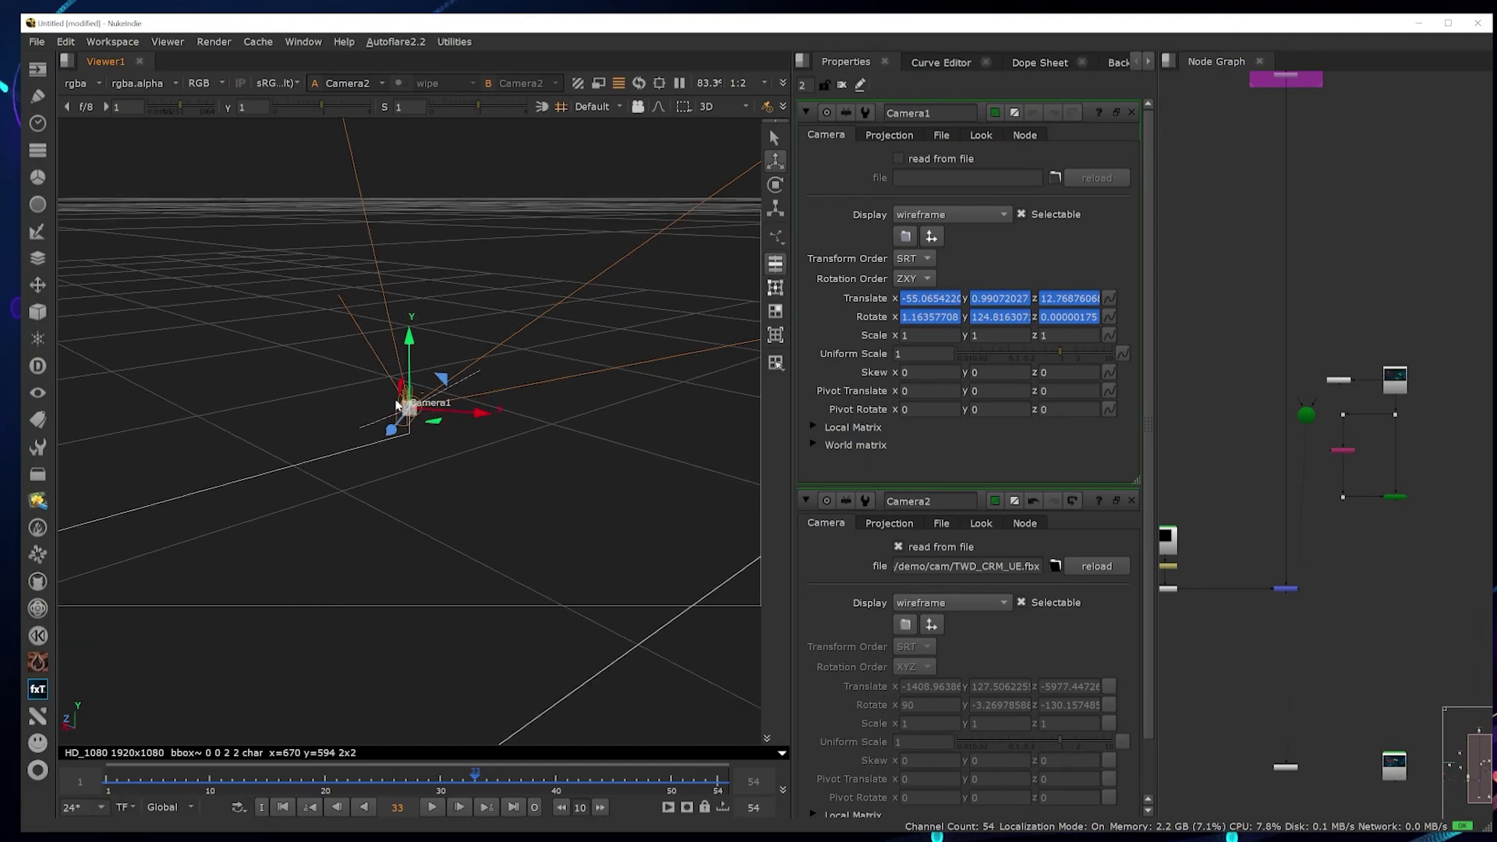
{"action": "scroll", "coordinate": [1315, 487], "scroll_direction": "down", "scroll_amount": 1}
{"action": "scroll", "coordinate": [1250, 475], "scroll_direction": "down", "scroll_amount": 3}
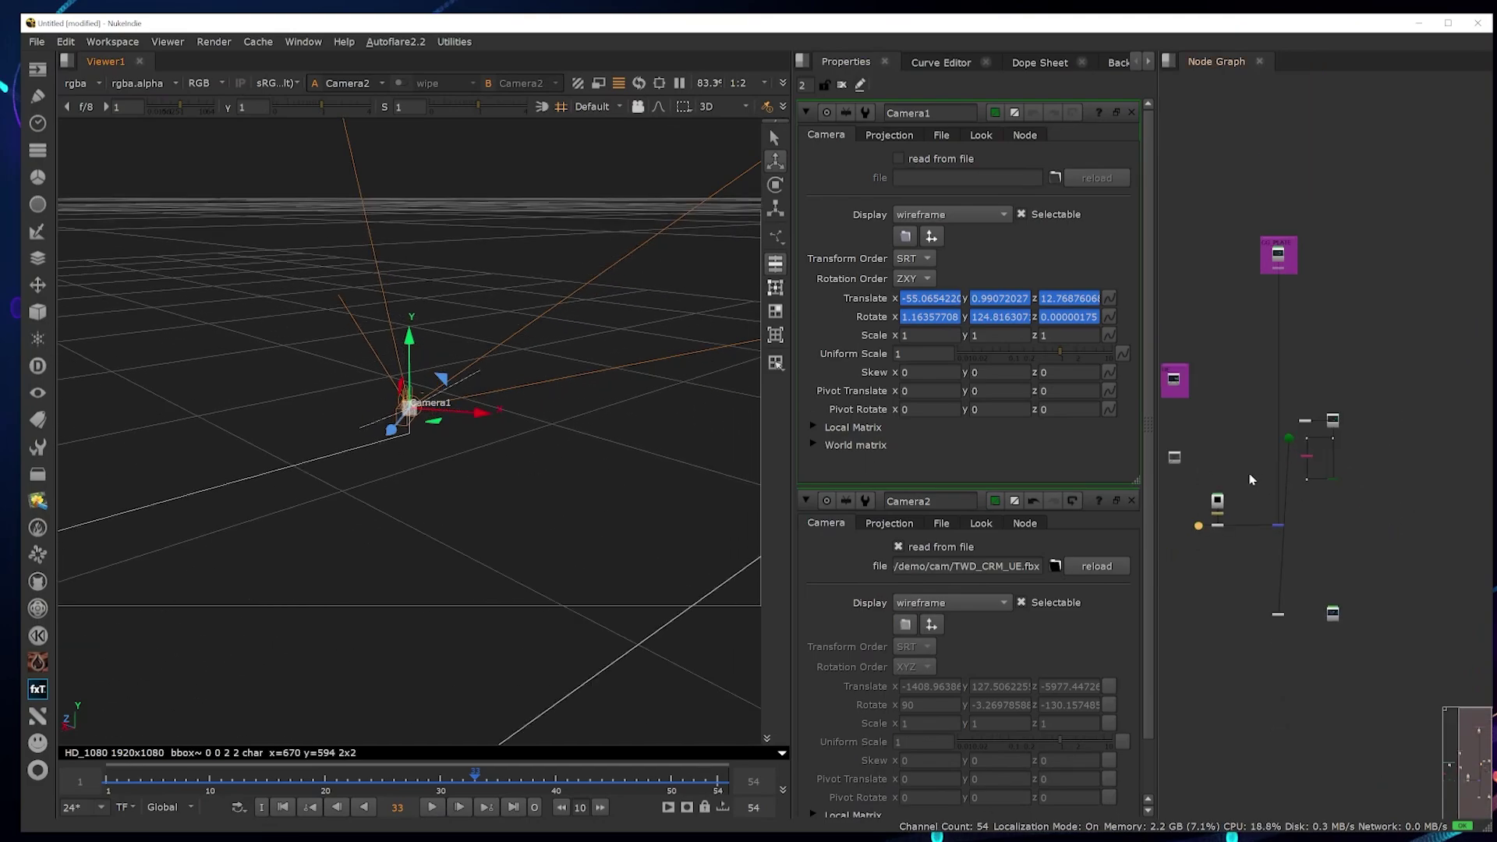
- Show the PositionToPoints2 point cloud in the 3D view together with Camera1
{"action": "middle_click_drag", "start_coordinate": [1250, 476], "coordinate": [1315, 533]}
{"action": "scroll", "coordinate": [1327, 475], "scroll_direction": "up", "scroll_amount": 4}
{"action": "scroll", "coordinate": [1330, 480], "scroll_direction": "up", "scroll_amount": 2}
{"action": "scroll", "coordinate": [1335, 493], "scroll_direction": "down", "scroll_amount": 3}
{"action": "scroll", "coordinate": [1480, 493], "scroll_direction": "up", "scroll_amount": 3}
{"action": "scroll", "coordinate": [1424, 512], "scroll_direction": "up", "scroll_amount": 3}
{"action": "double_click", "coordinate": [1307, 484]}
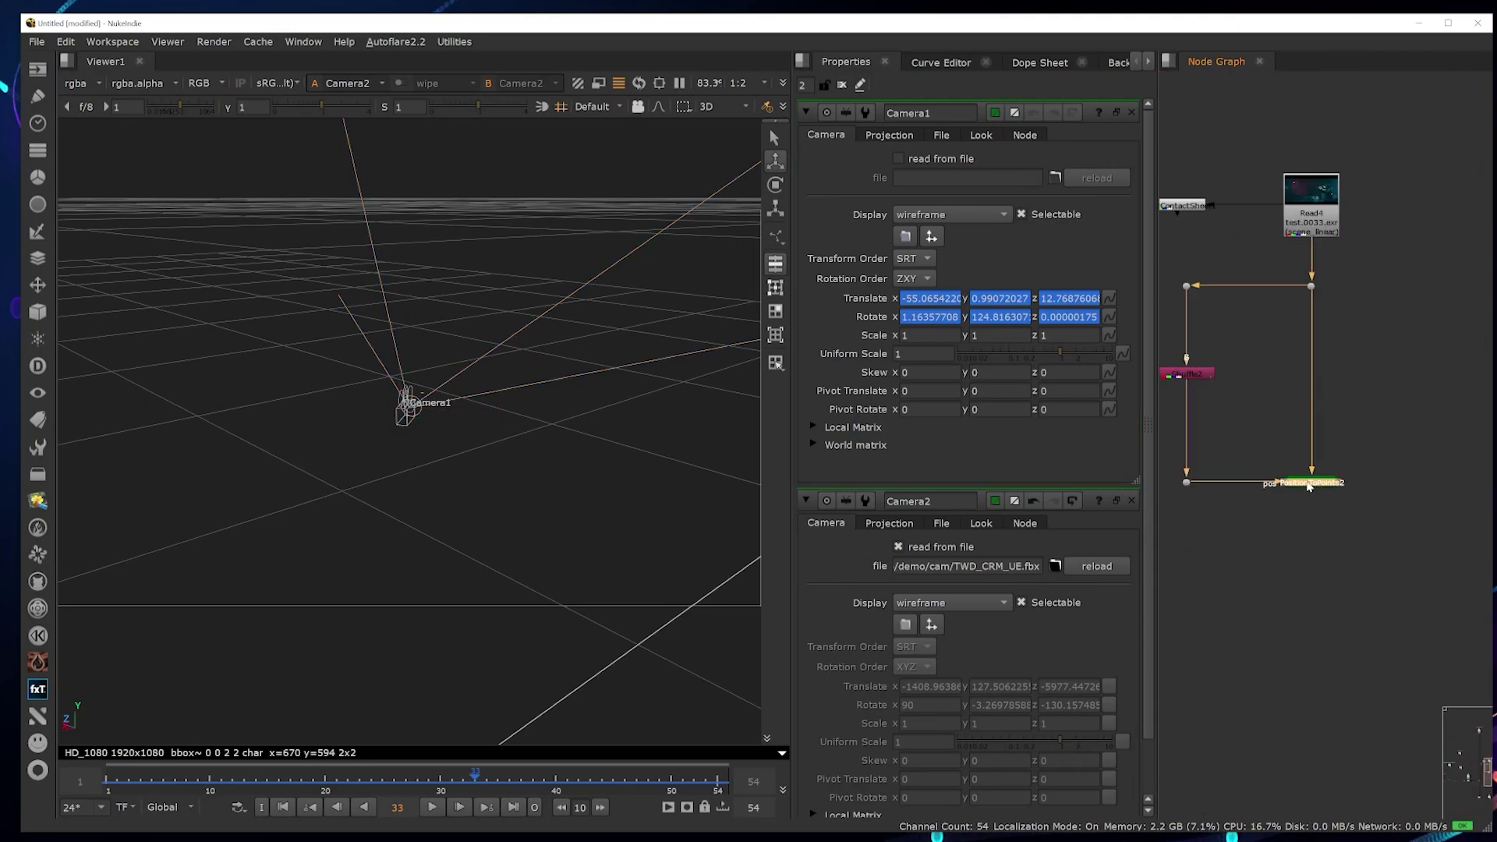
{"action": "key", "text": "1"}
- View the LayerContactSheet of the Read4 render passes and move its node to the other side of Read4
{"action": "scroll", "coordinate": [1276, 482], "scroll_direction": "down", "scroll_amount": 6}
{"action": "middle_click_drag", "start_coordinate": [1256, 491], "coordinate": [1338, 478]}
{"action": "scroll", "coordinate": [1257, 531], "scroll_direction": "up", "scroll_amount": 3}
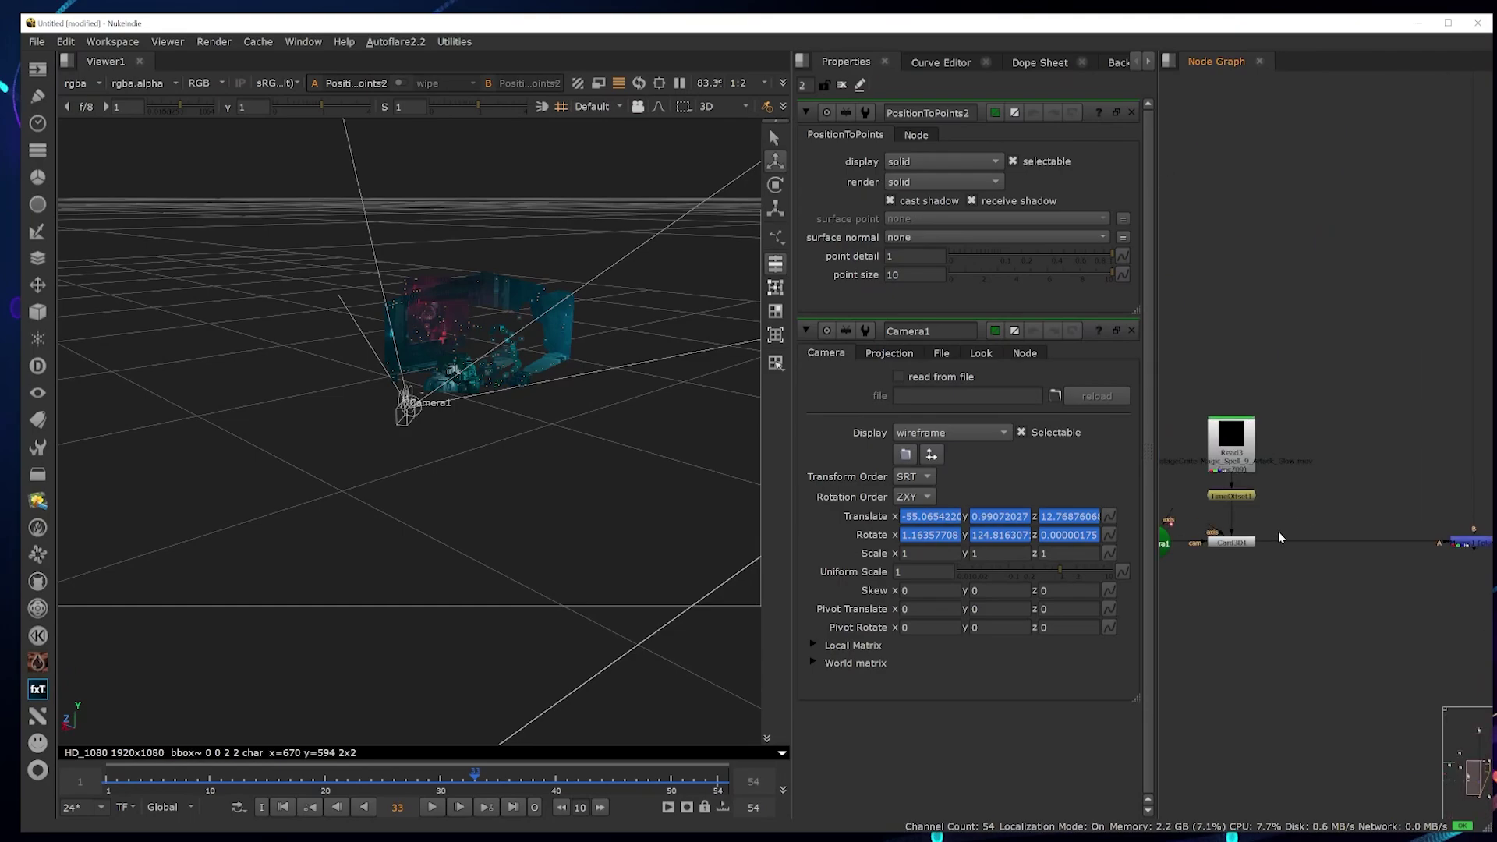
{"action": "middle_click_drag", "start_coordinate": [1279, 531], "coordinate": [1401, 417]}
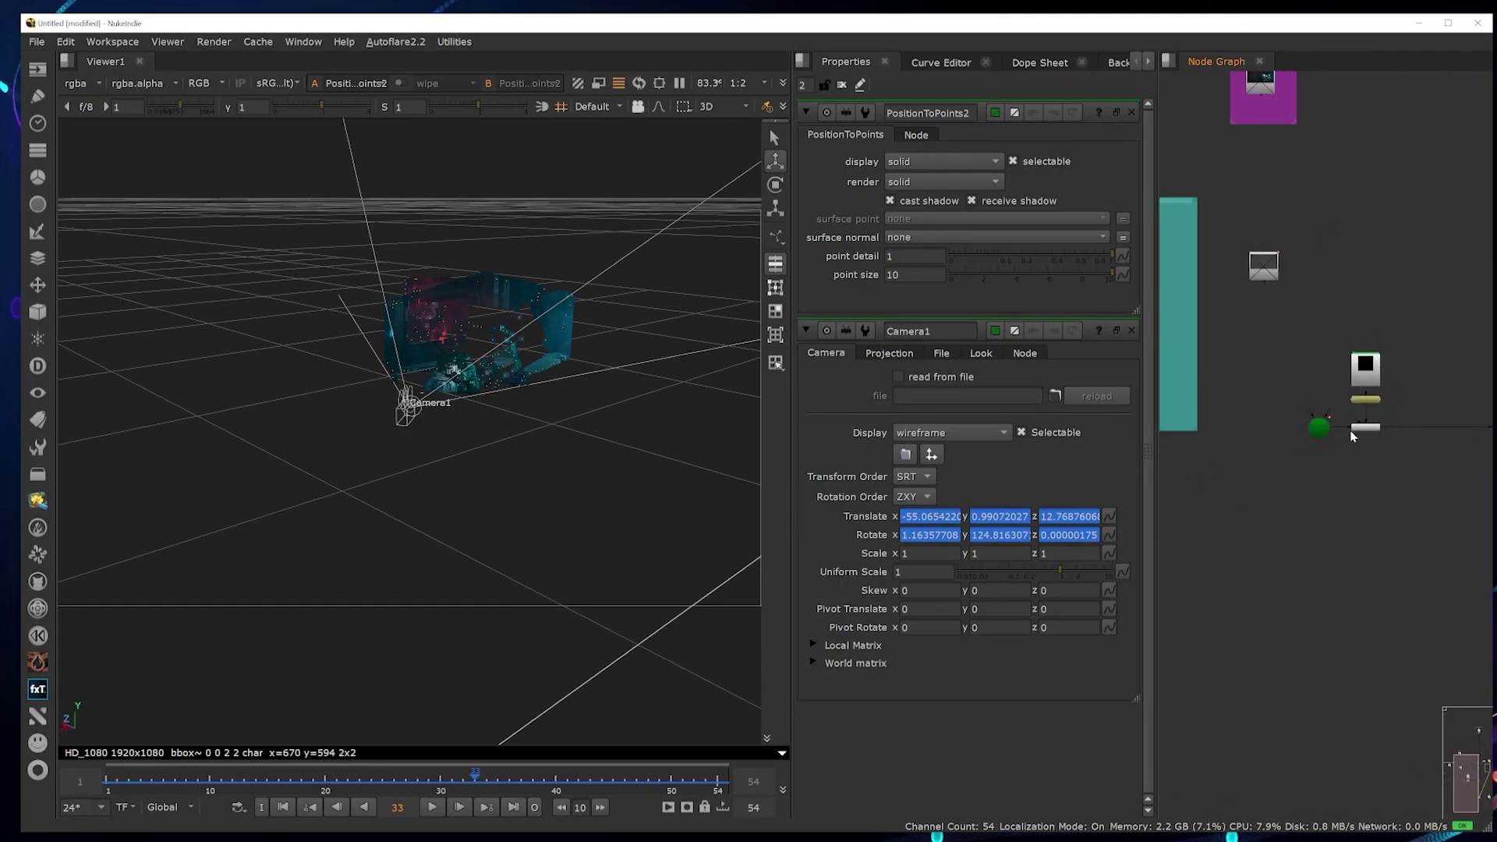
{"action": "scroll", "coordinate": [1354, 432], "scroll_direction": "down", "scroll_amount": 5}
{"action": "middle_click_drag", "start_coordinate": [1446, 300], "coordinate": [1388, 389]}
{"action": "scroll", "coordinate": [1389, 385], "scroll_direction": "up", "scroll_amount": 7}
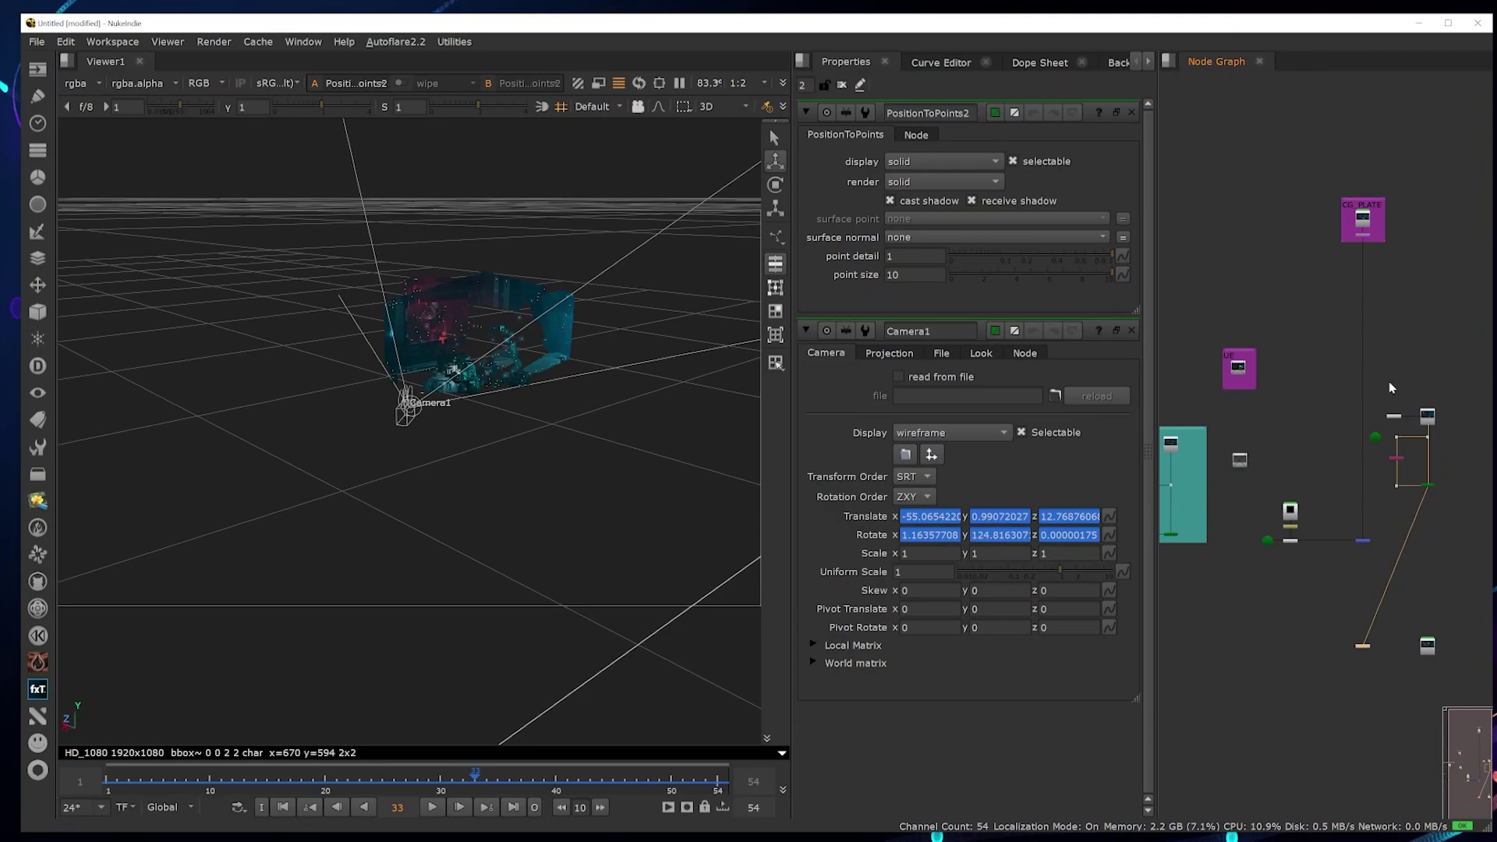
{"action": "scroll", "coordinate": [1411, 531], "scroll_direction": "up", "scroll_amount": 1}
{"action": "middle_click_drag", "start_coordinate": [1411, 531], "coordinate": [1244, 460]}
{"action": "left_click", "coordinate": [1326, 470]}
{"action": "key", "text": "1"}
{"action": "scroll", "coordinate": [1348, 485], "scroll_direction": "up", "scroll_amount": 1}
{"action": "left_click_drag", "start_coordinate": [1219, 436], "coordinate": [1484, 460]}
{"action": "middle_click_drag", "start_coordinate": [1485, 460], "coordinate": [1395, 401]}
{"action": "left_click_drag", "start_coordinate": [1393, 396], "coordinate": [1463, 375]}
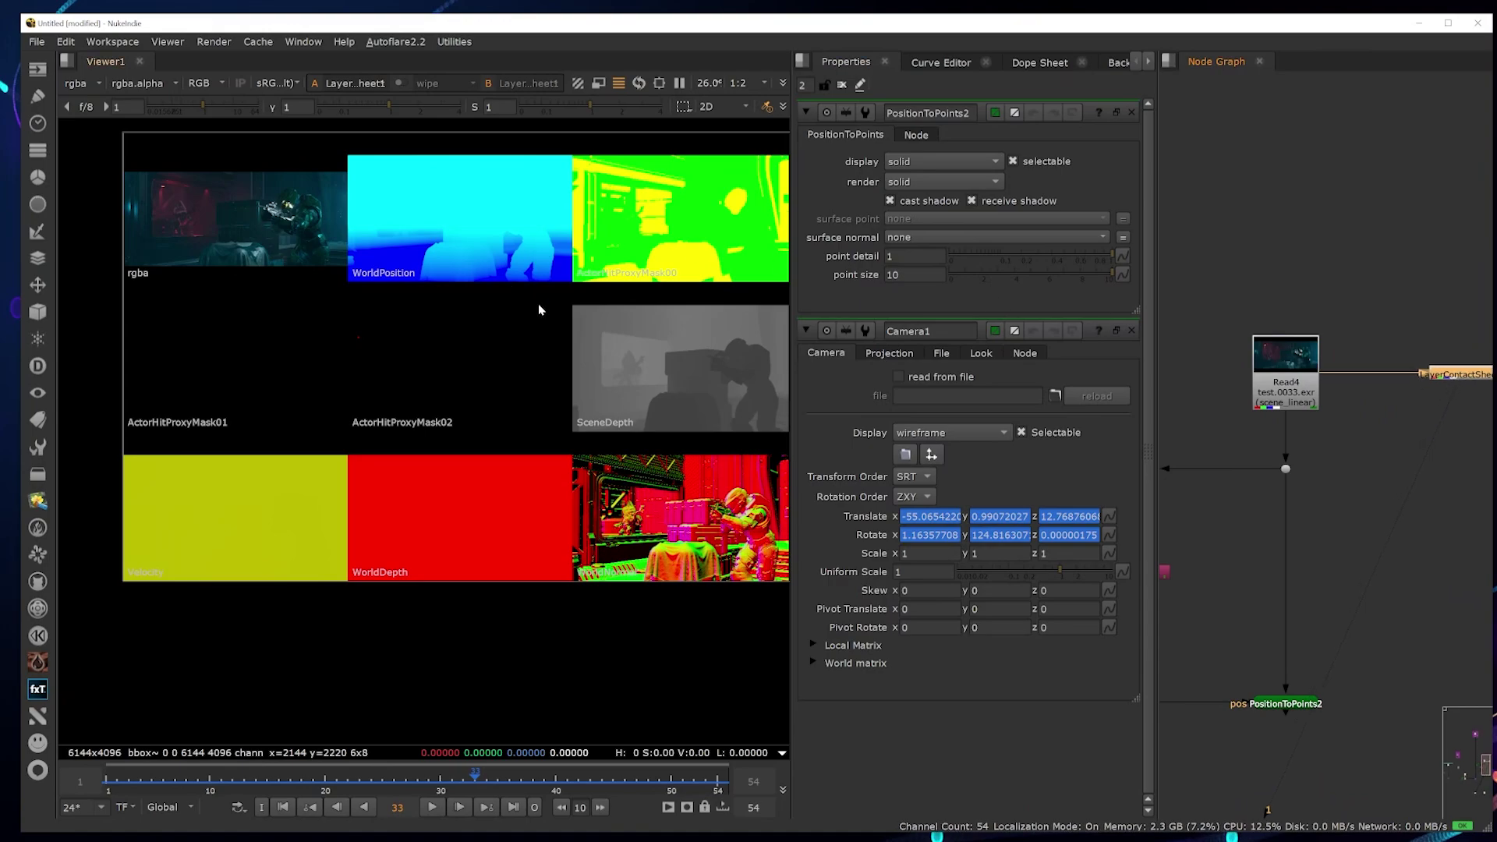
{"action": "middle_click_drag", "start_coordinate": [538, 310], "coordinate": [507, 343]}
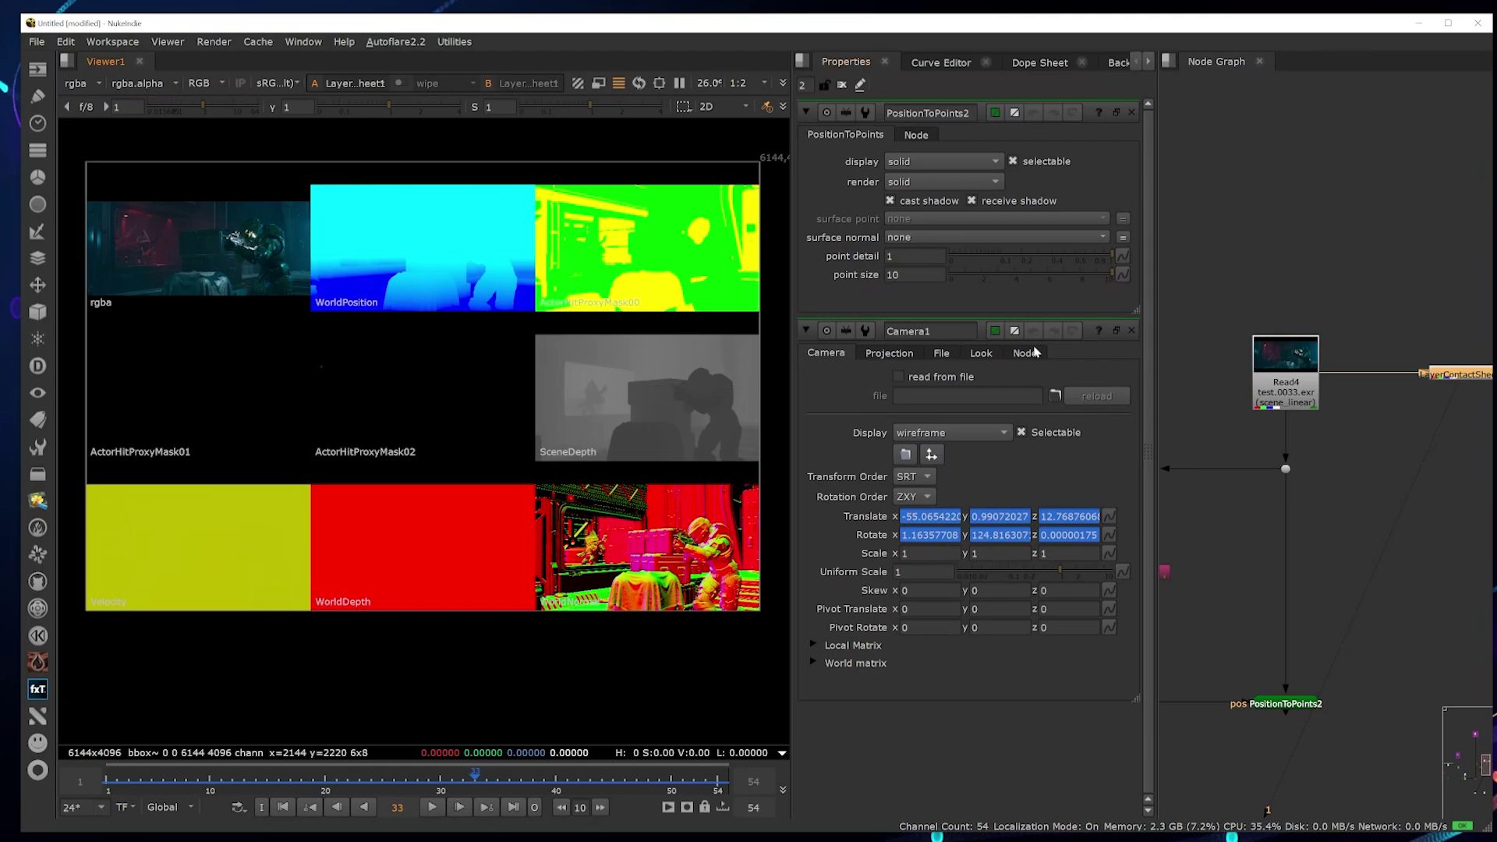
{"action": "scroll", "coordinate": [530, 482], "scroll_direction": "down", "scroll_amount": 2}
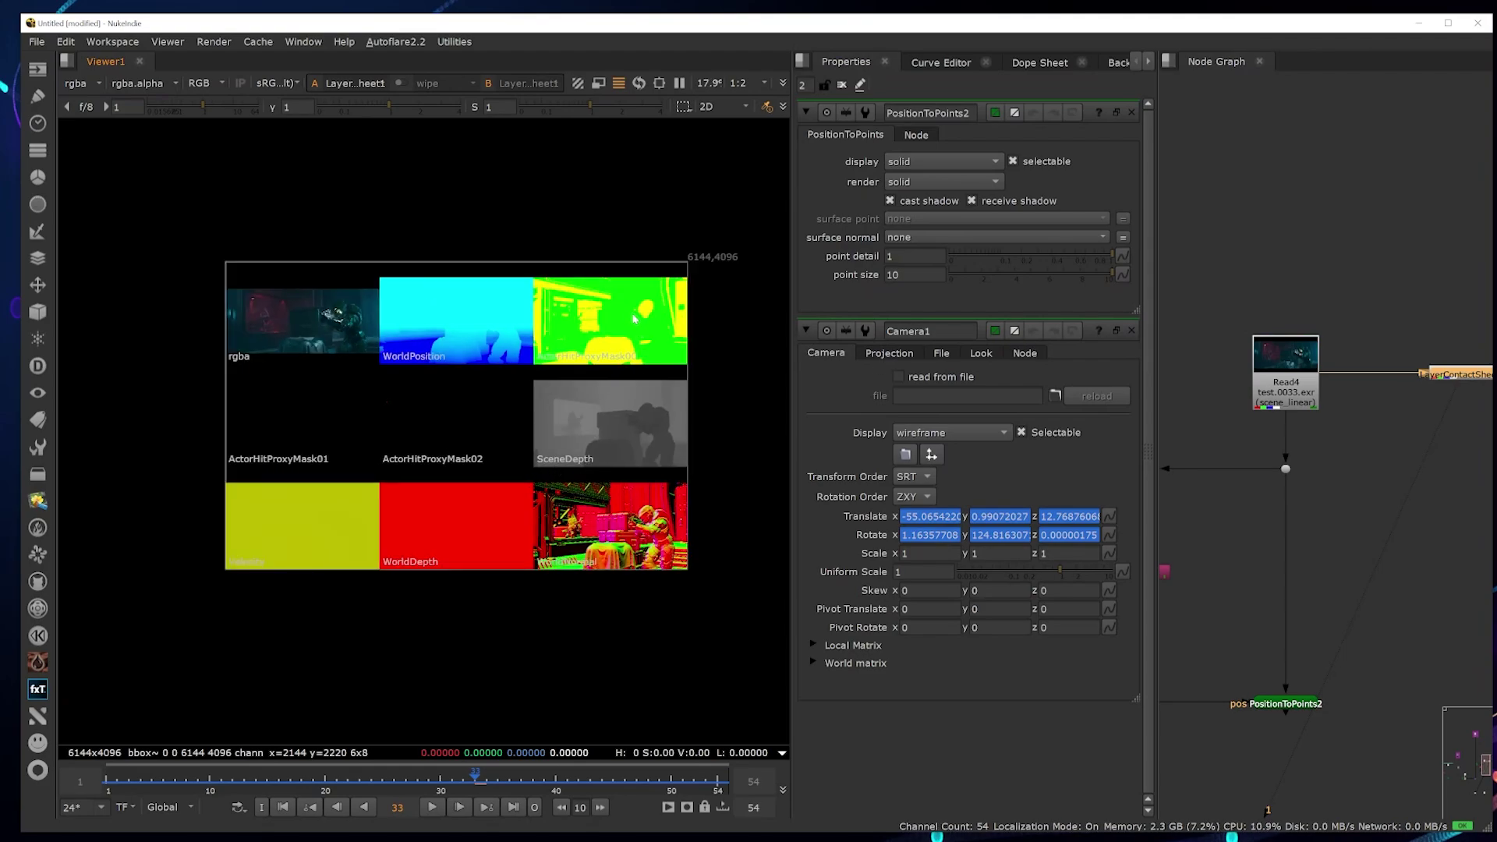
- Add a Cryptomatte node, connect it to the dot below Read4, and view its output
{"action": "scroll", "coordinate": [1340, 505], "scroll_direction": "down", "scroll_amount": 2}
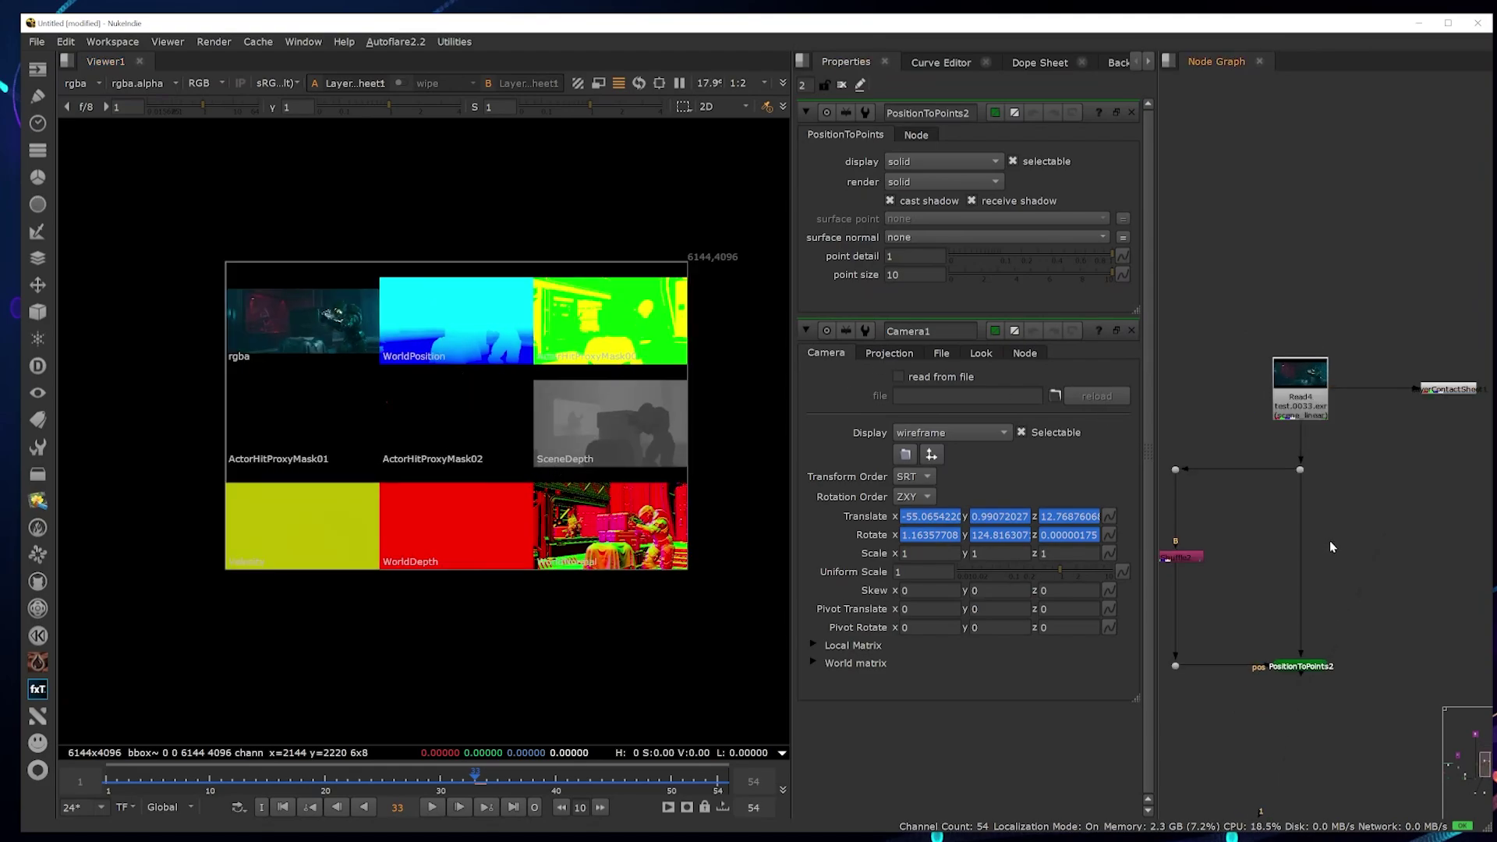
{"action": "key", "text": "Tab"}
{"action": "type", "text": "c"}
{"action": "left_click", "coordinate": [1170, 572]}
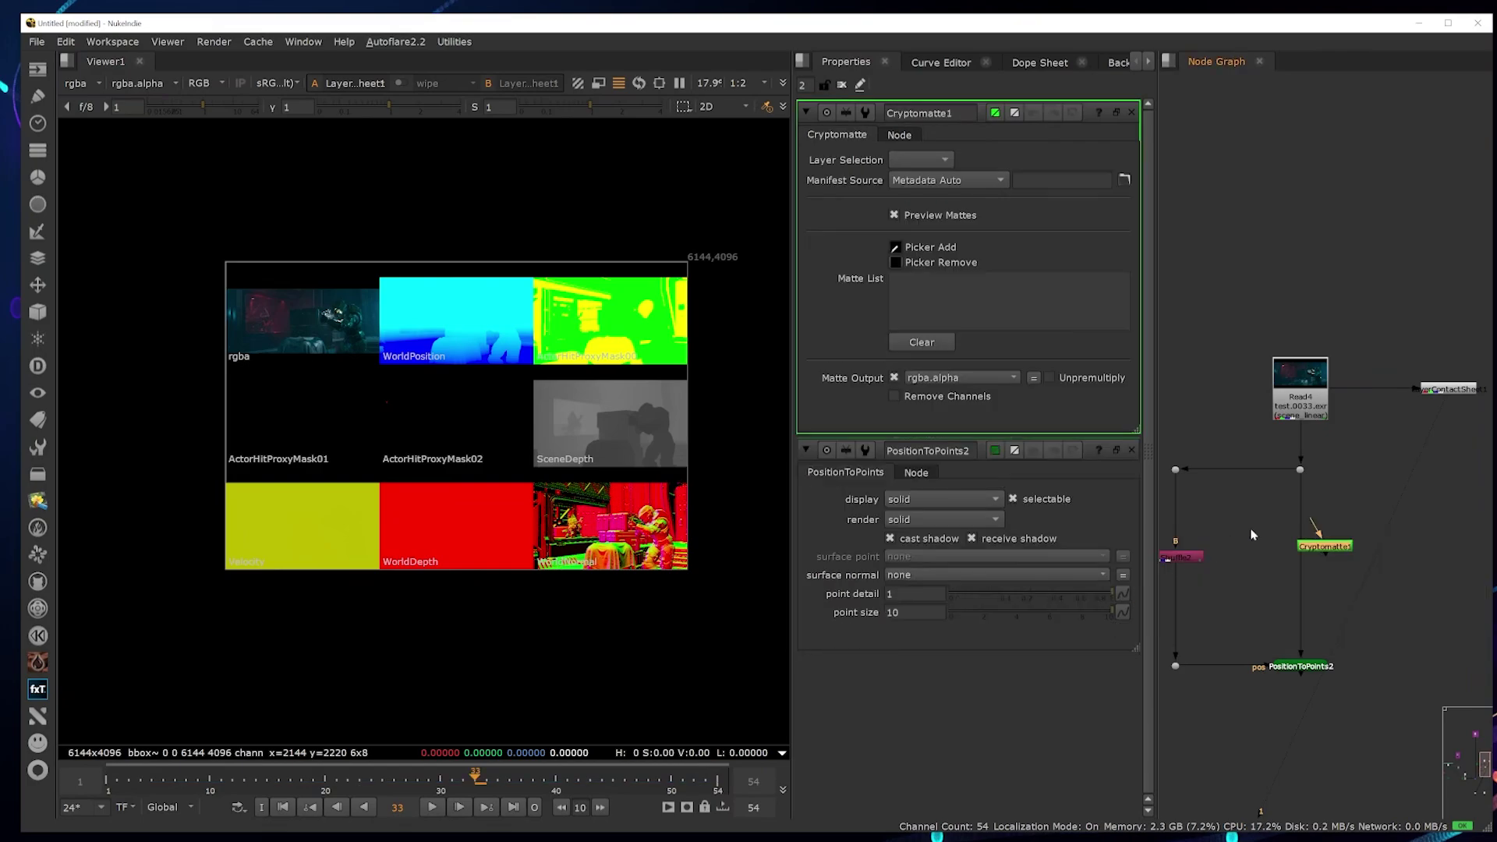
{"action": "left_click_drag", "start_coordinate": [1323, 528], "coordinate": [1396, 469]}
{"action": "key", "text": "1"}
- Set the viewer's downscale to 1:1 and inspect the Cryptomatte preview at full resolution
{"action": "scroll", "coordinate": [604, 414], "scroll_direction": "up", "scroll_amount": 3}
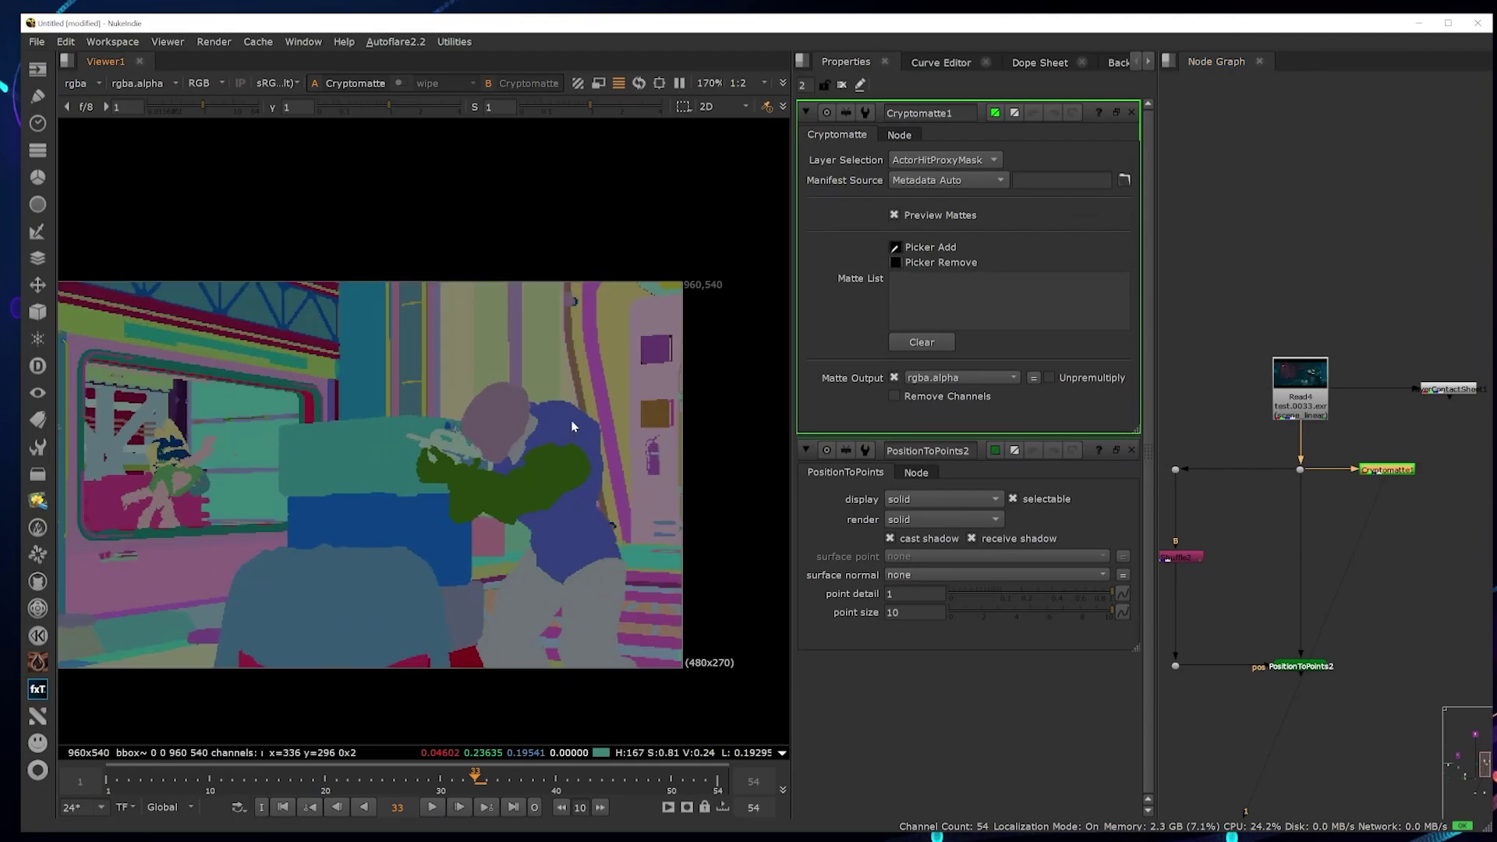
{"action": "middle_click_drag", "start_coordinate": [560, 420], "coordinate": [646, 390]}
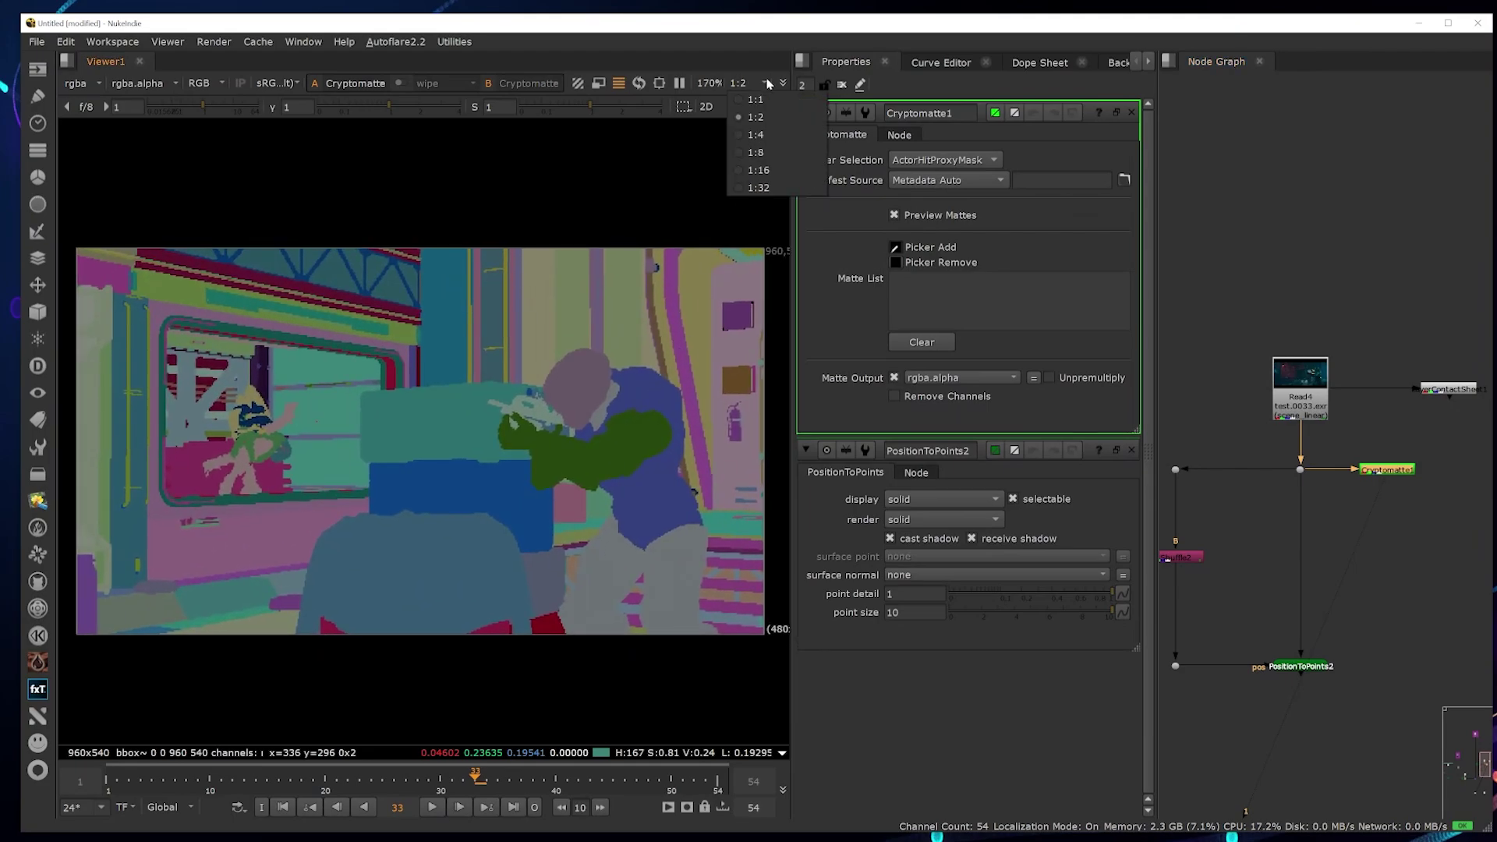
{"action": "left_click", "coordinate": [747, 83]}
{"action": "left_click", "coordinate": [745, 102]}
{"action": "scroll", "coordinate": [622, 386], "scroll_direction": "down", "scroll_amount": 3}
{"action": "scroll", "coordinate": [595, 432], "scroll_direction": "up", "scroll_amount": 1}
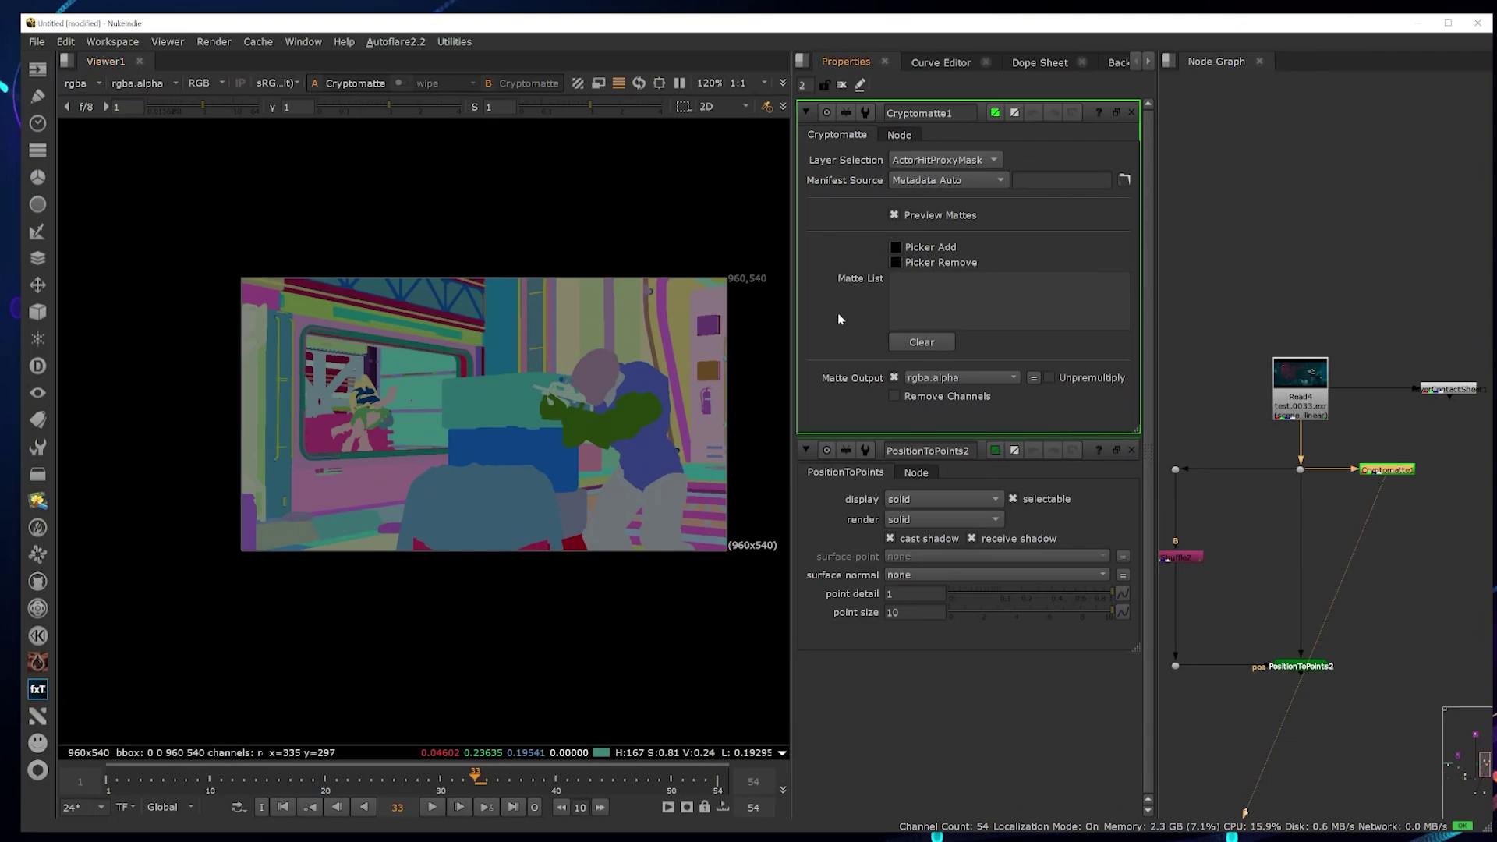
- Add the wall divider, the covered nitrogen tank and the crates behind it to the Cryptomatte matte list
{"action": "left_click", "coordinate": [897, 247]}
{"action": "left_click", "coordinate": [391, 482], "text": "ctrl"}
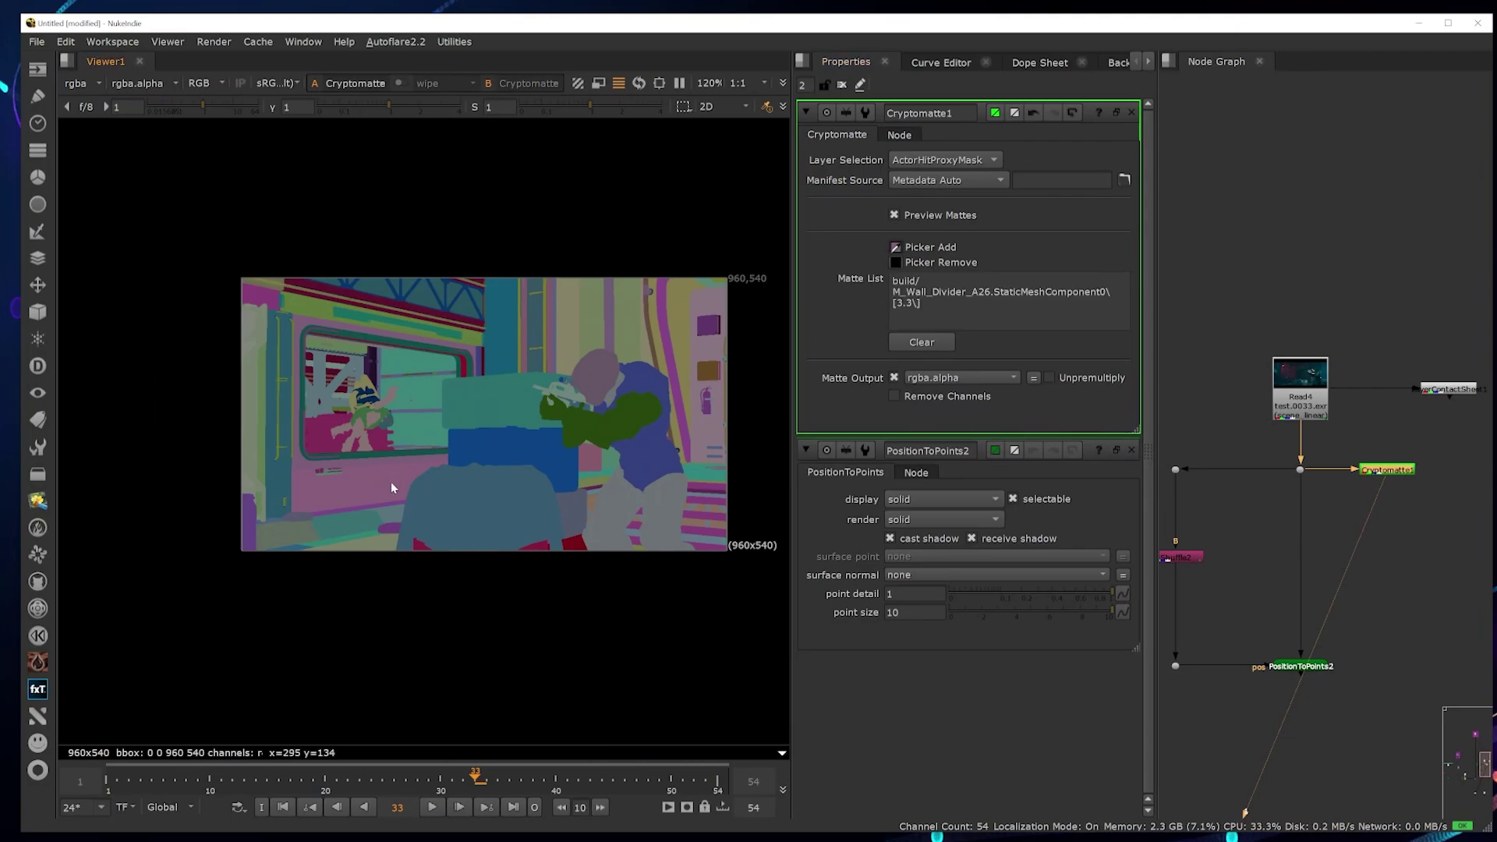
{"action": "left_click", "coordinate": [449, 491], "text": "ctrl"}
{"action": "left_click", "coordinate": [511, 411], "text": "ctrl"}
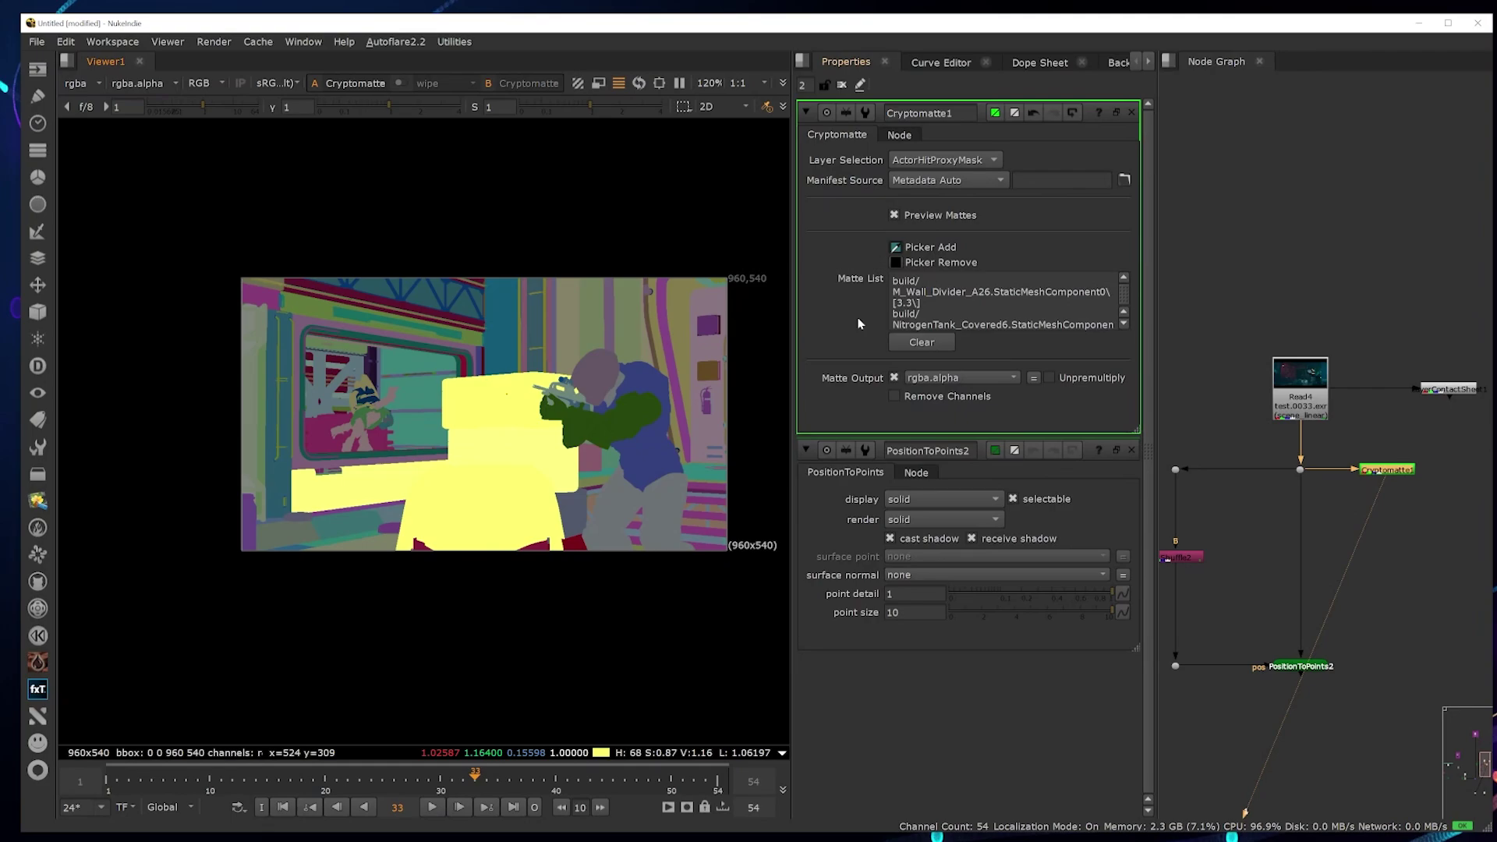
- View the Read2 footage, play it to review the spell effects, and stop at frame 37
{"action": "scroll", "coordinate": [1387, 334], "scroll_direction": "down", "scroll_amount": 3}
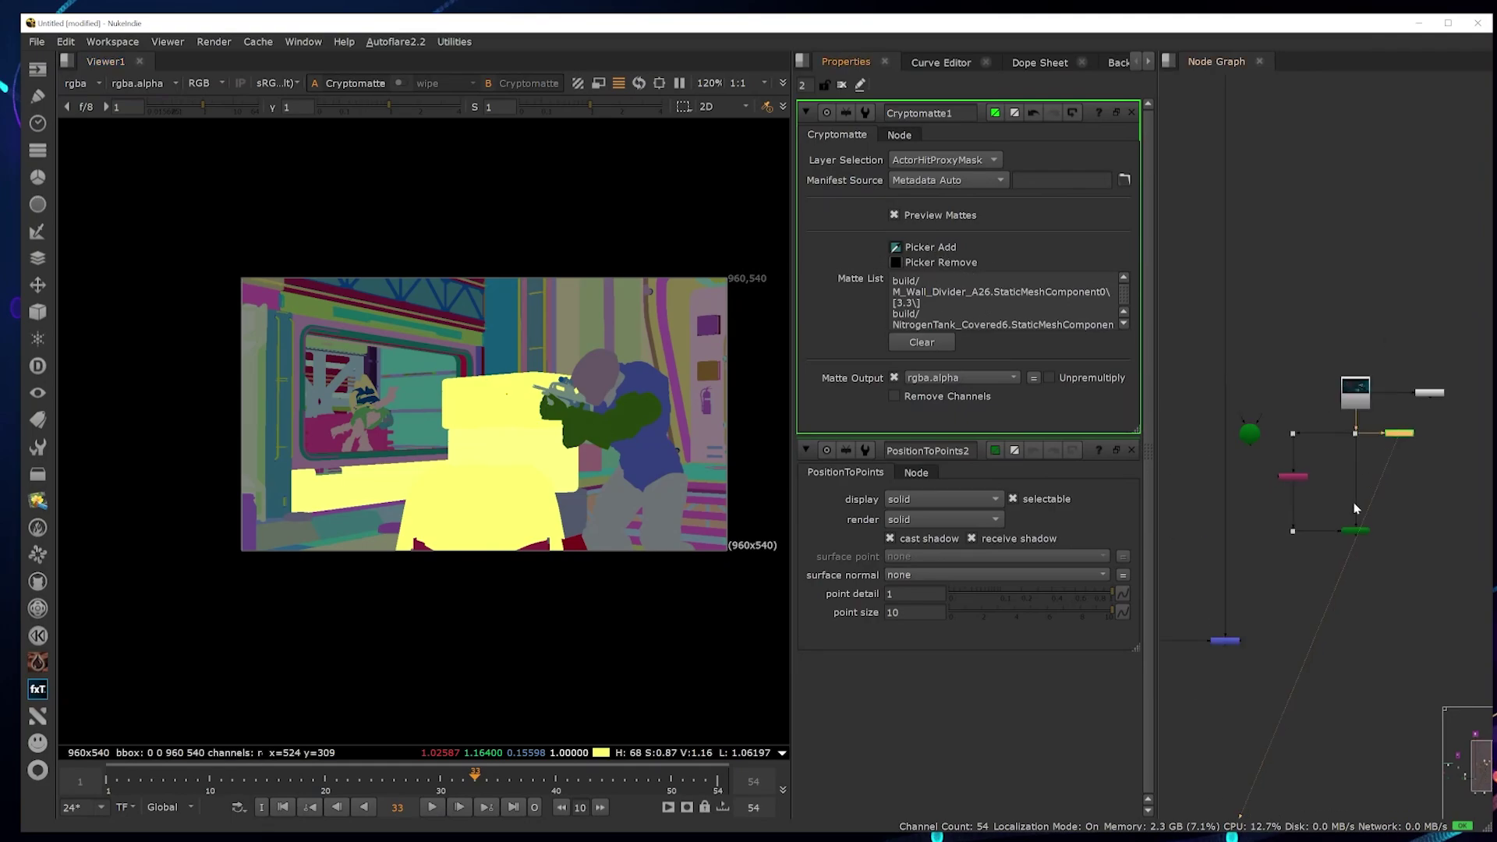
{"action": "left_click_drag", "start_coordinate": [1319, 514], "coordinate": [1398, 574]}
{"action": "key", "text": "1"}
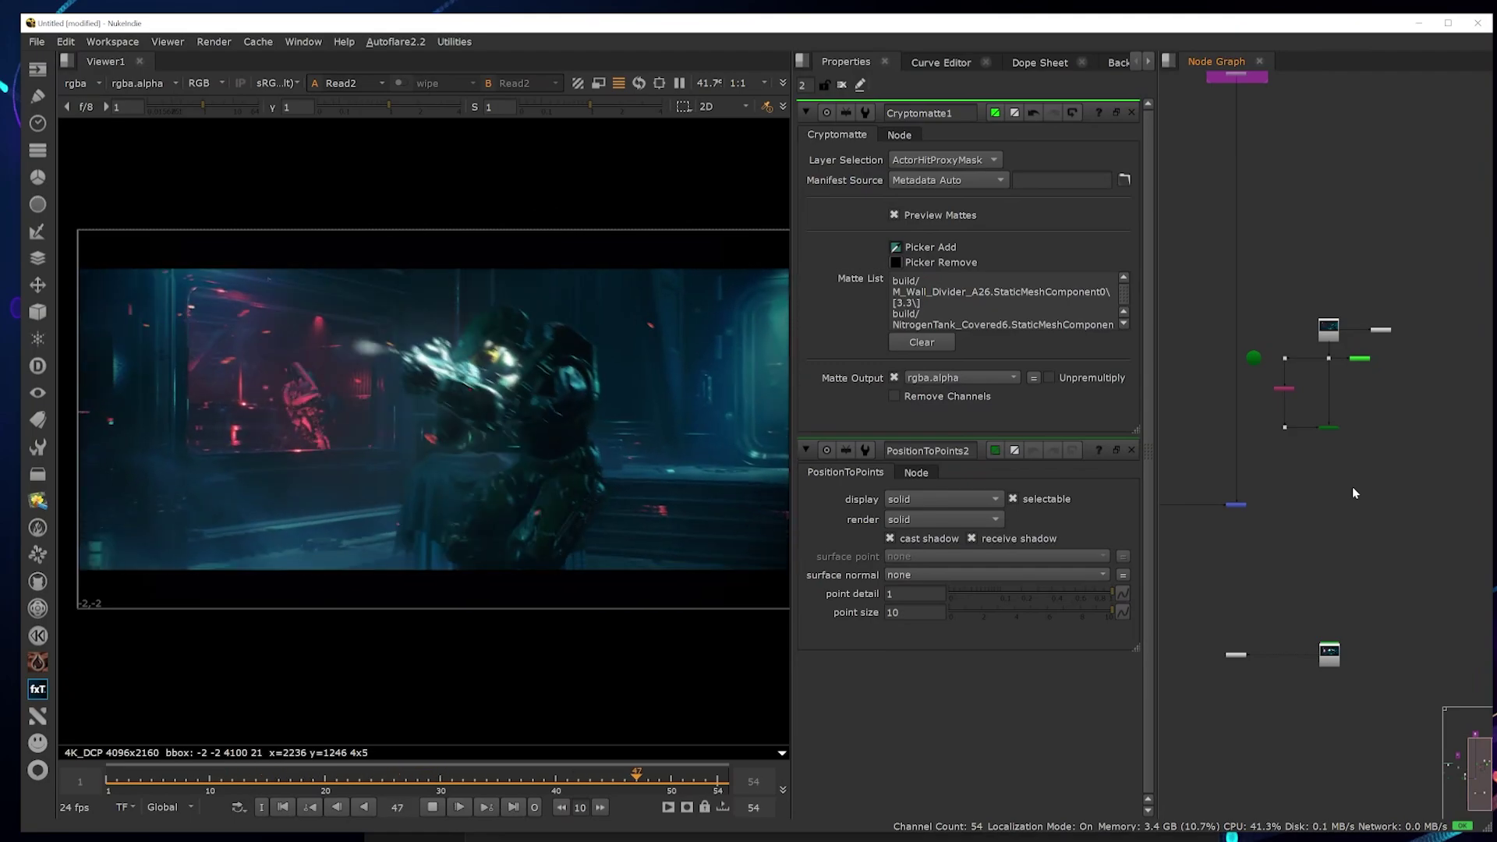
{"action": "scroll", "coordinate": [1329, 527], "scroll_direction": "up", "scroll_amount": 3}
{"action": "scroll", "coordinate": [1329, 527], "scroll_direction": "up", "scroll_amount": 3}
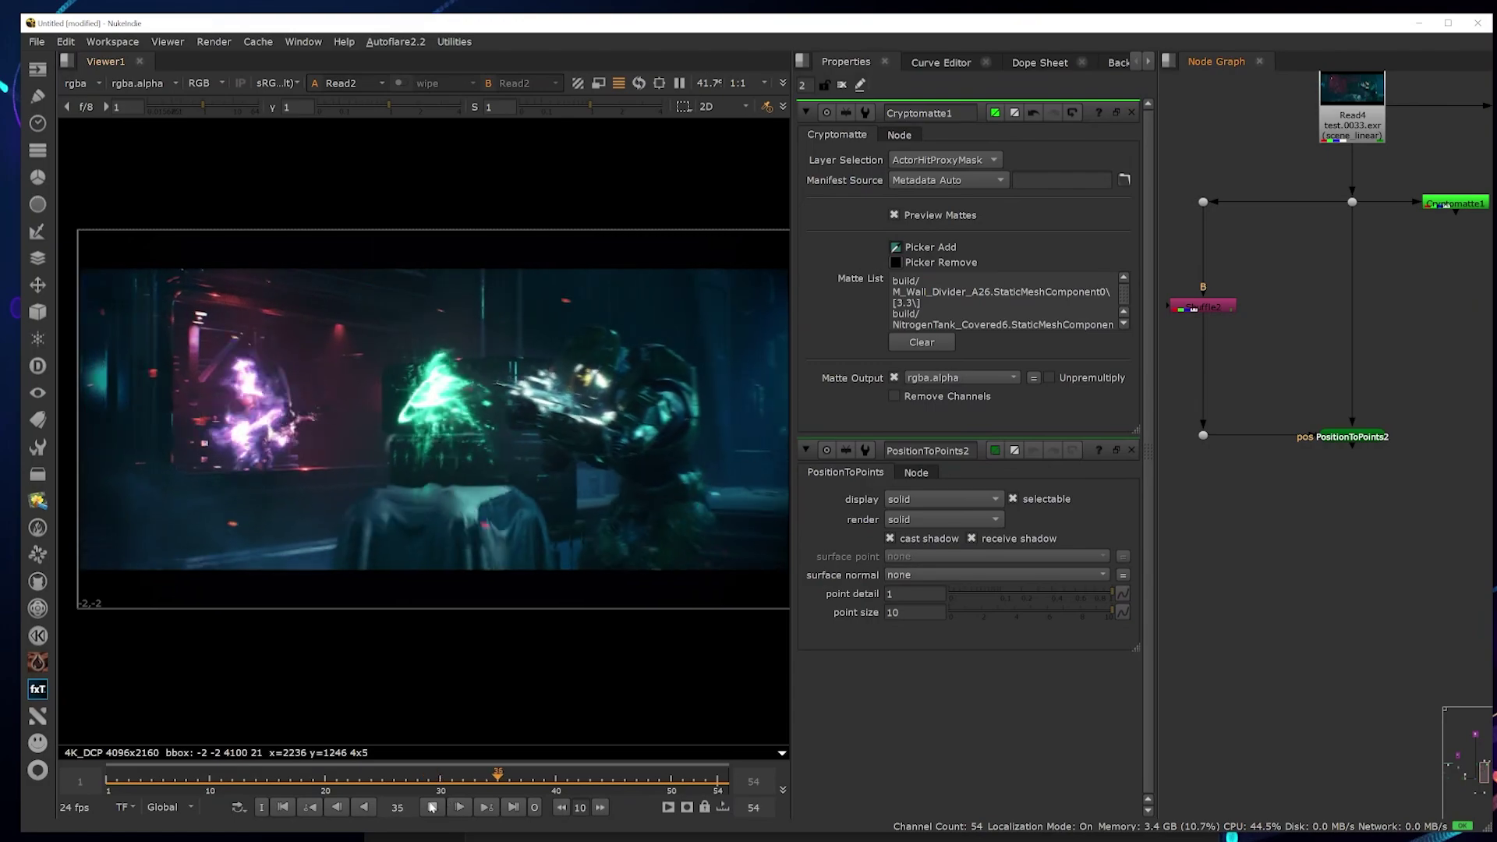
{"action": "key", "text": "f"}
- Add a PositionToPoints geometry node and place it below PositionToPoints2
{"action": "scroll", "coordinate": [1357, 619], "scroll_direction": "down", "scroll_amount": 5}
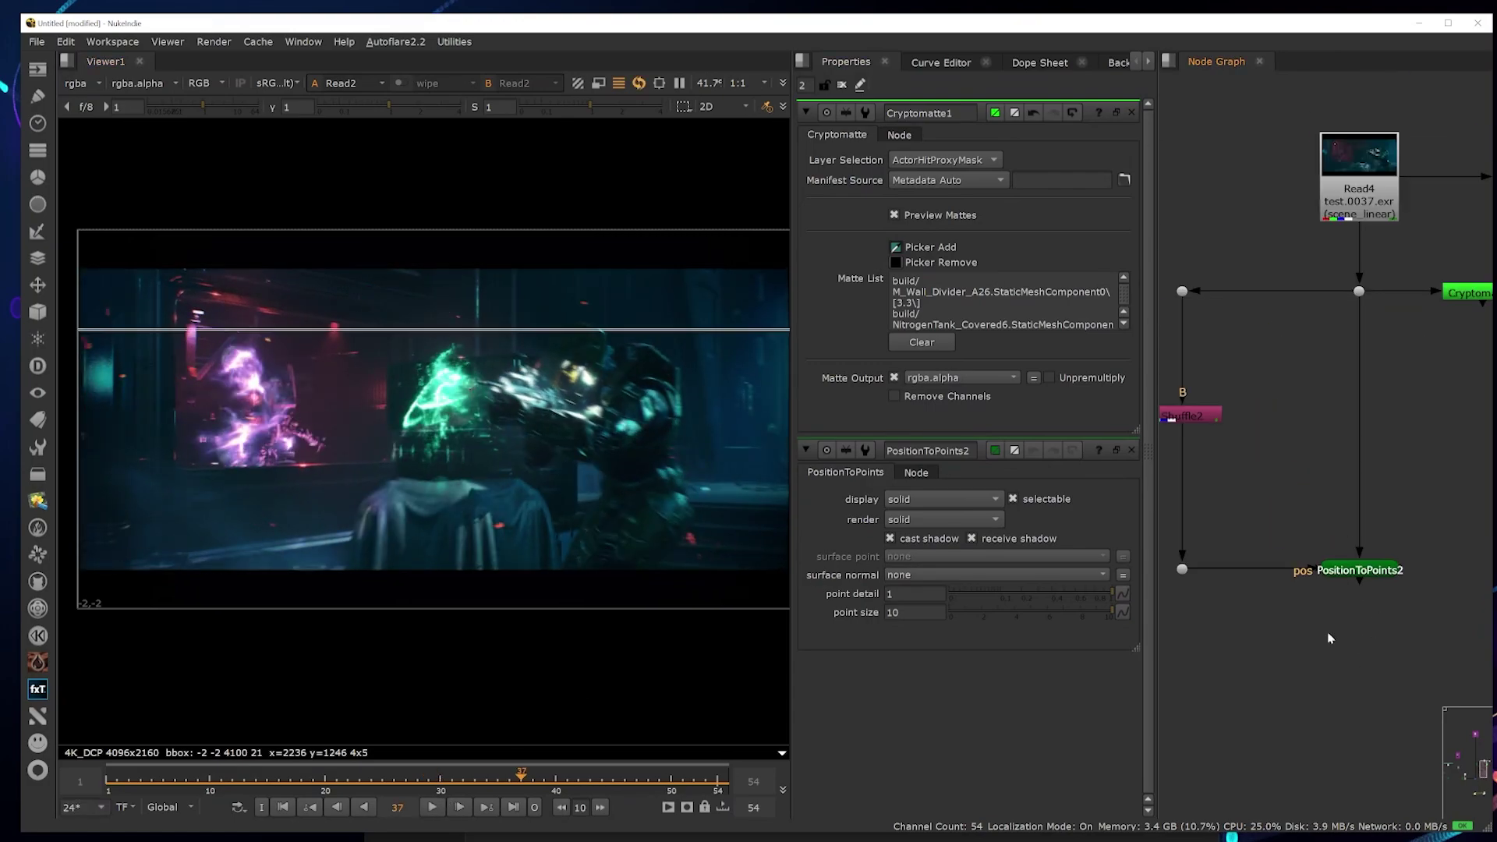
{"action": "key", "text": "Tab"}
{"action": "type", "text": "position"}
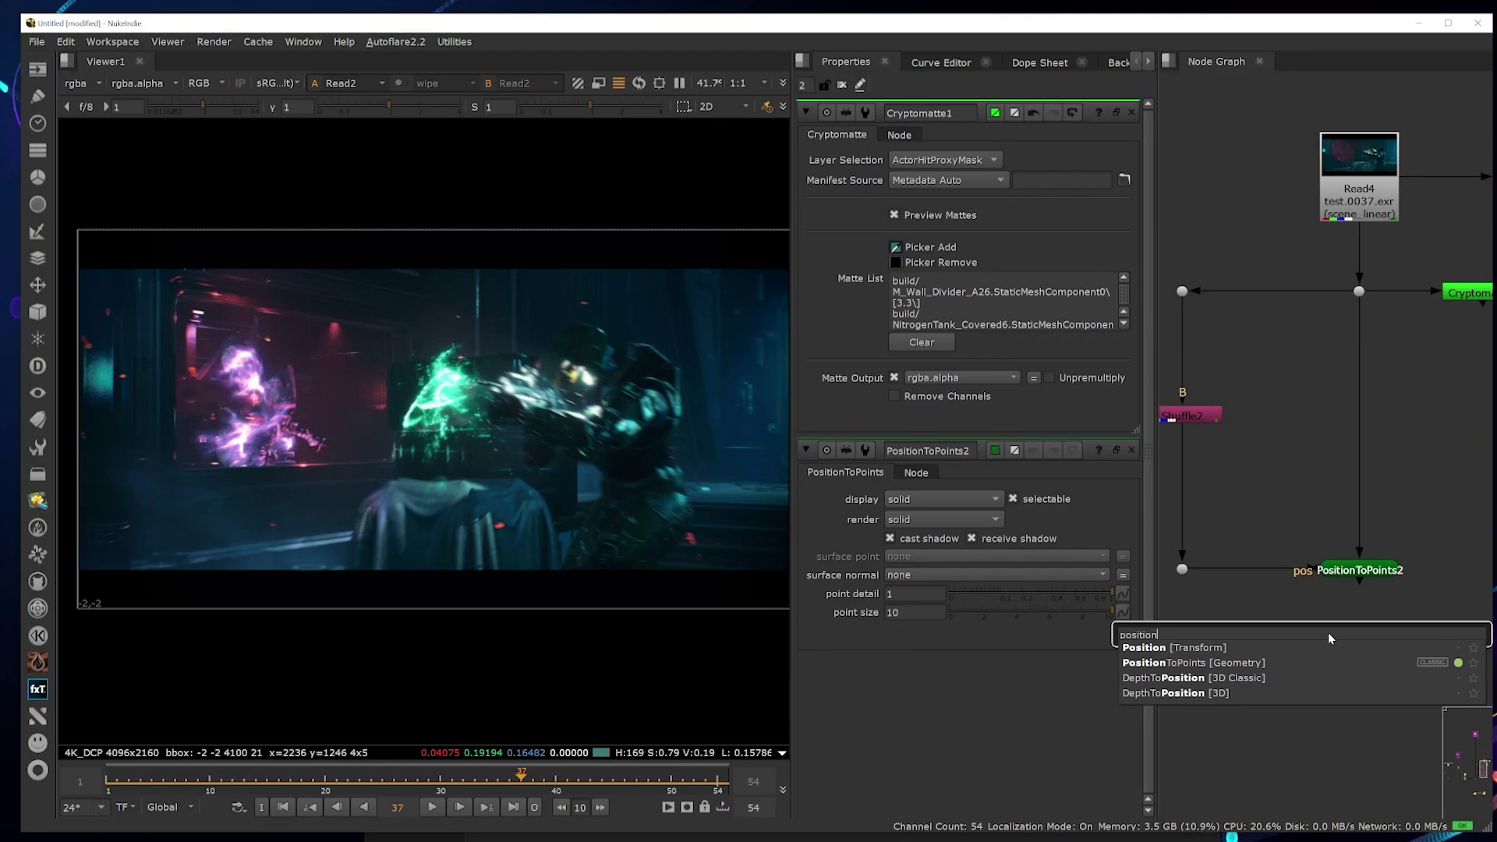
{"action": "key", "text": "Down"}
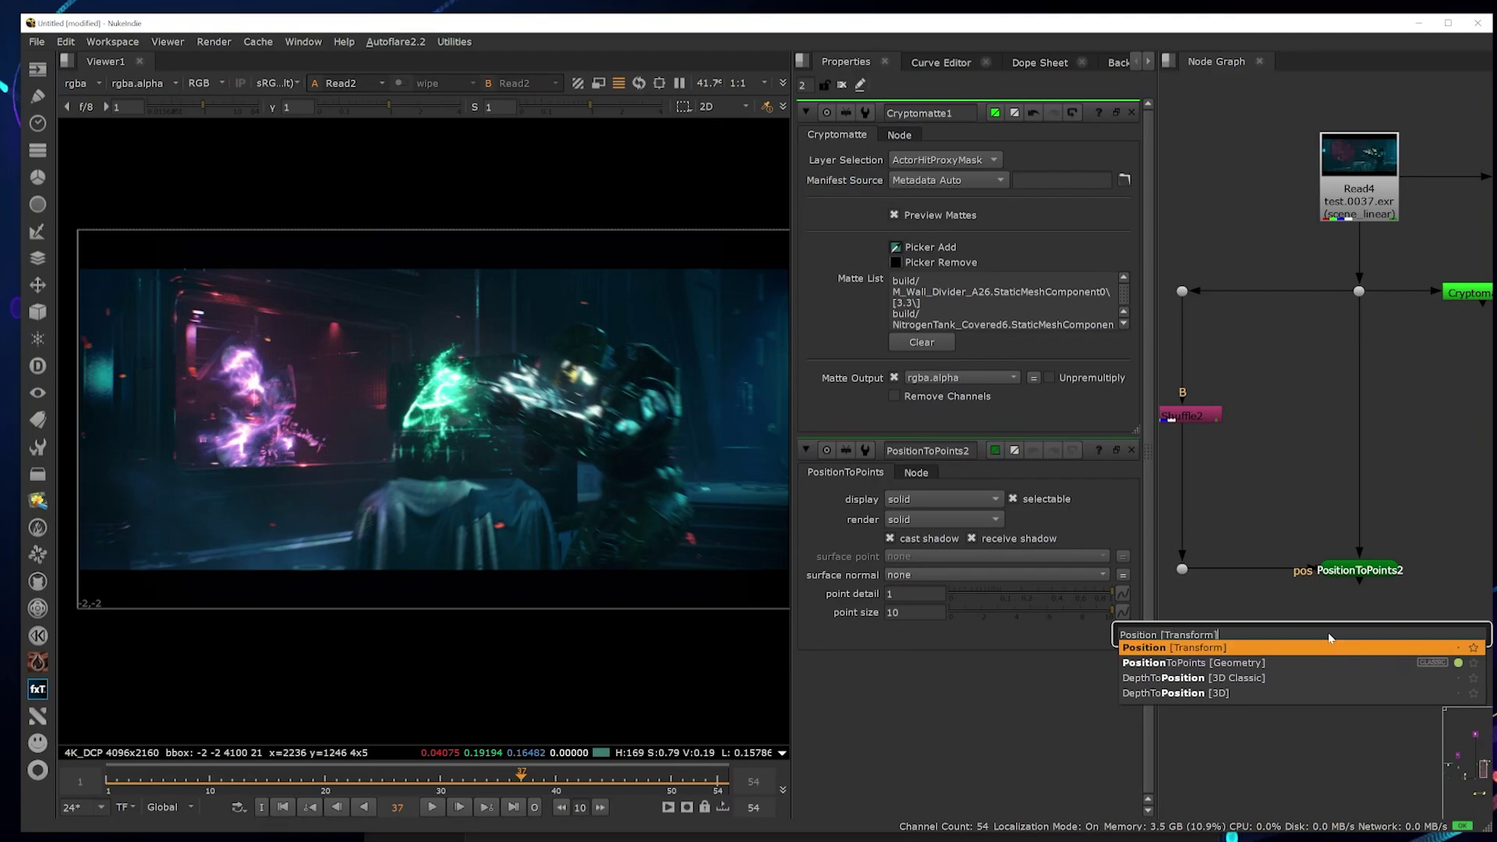
{"action": "key", "text": "Down"}
{"action": "key", "text": "Return"}
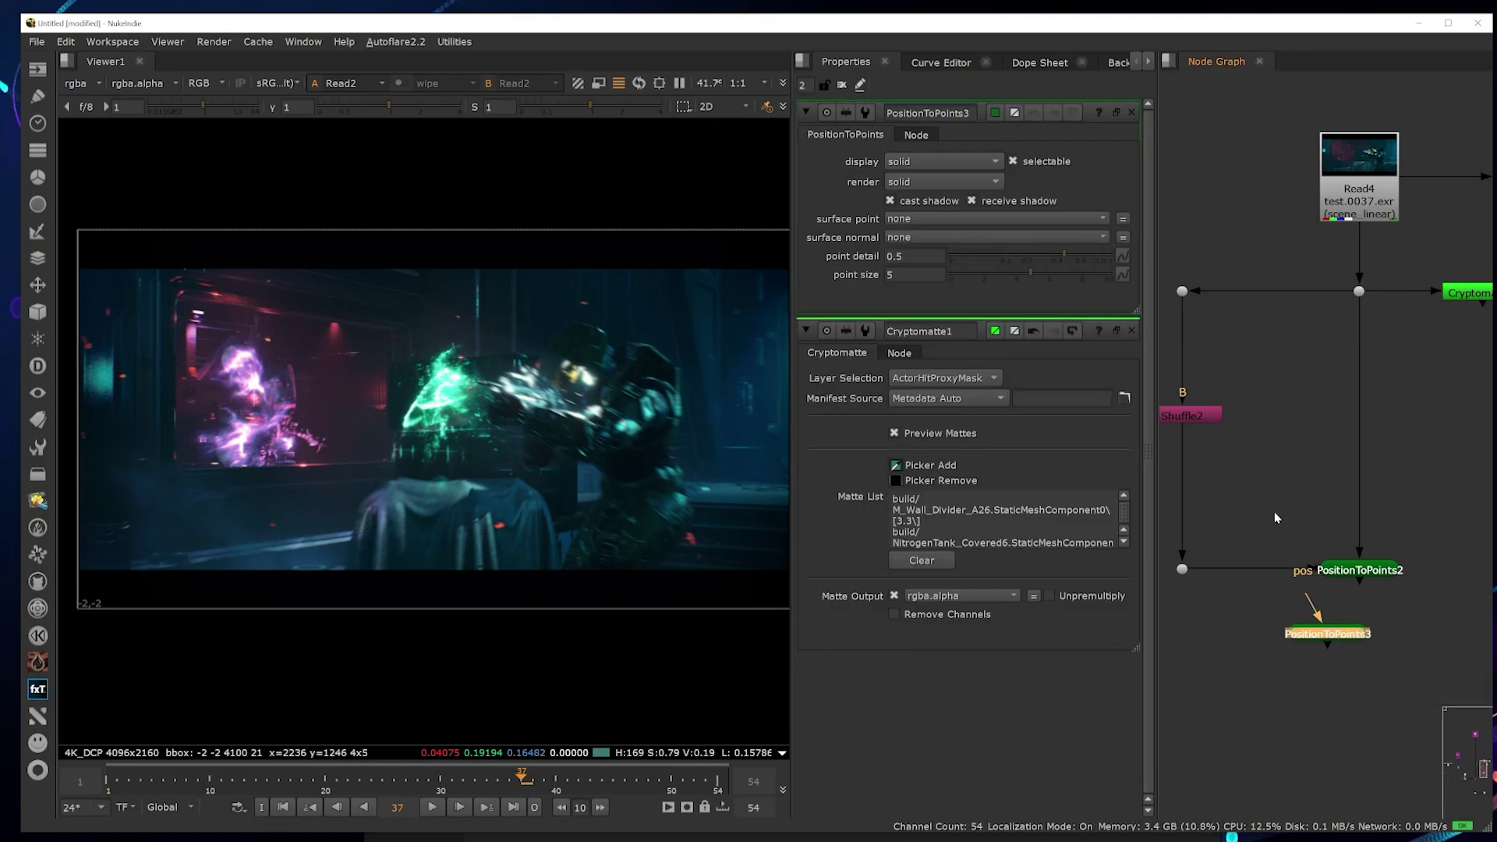
{"action": "left_click_drag", "start_coordinate": [1327, 633], "coordinate": [1303, 684]}
- View PositionToPoints2 in 3D with its properties open and examine its point cloud up close
{"action": "left_click", "coordinate": [1361, 570]}
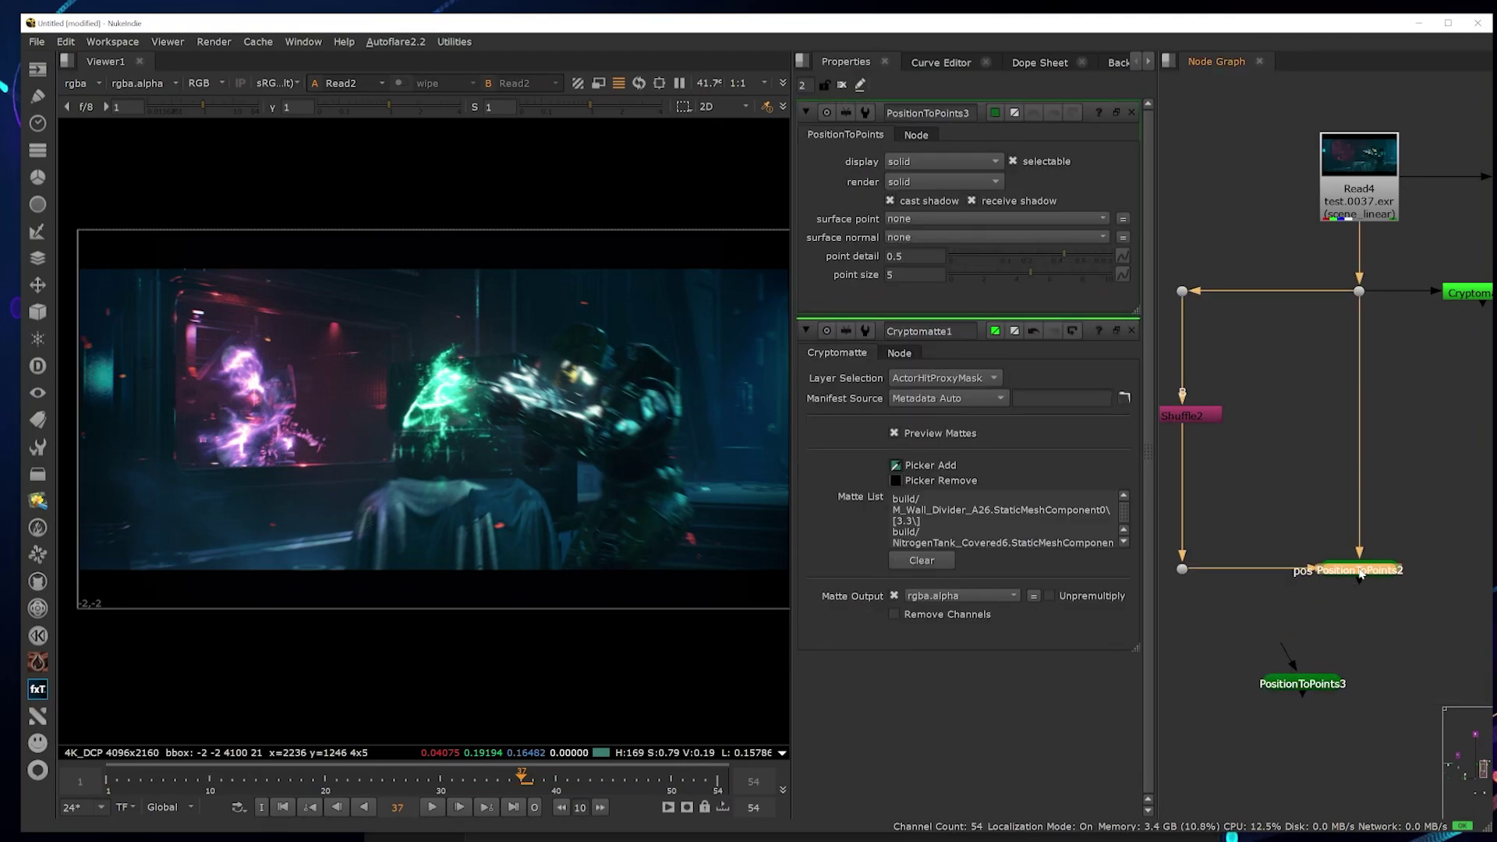
{"action": "key", "text": "1"}
{"action": "double_click", "coordinate": [1366, 568]}
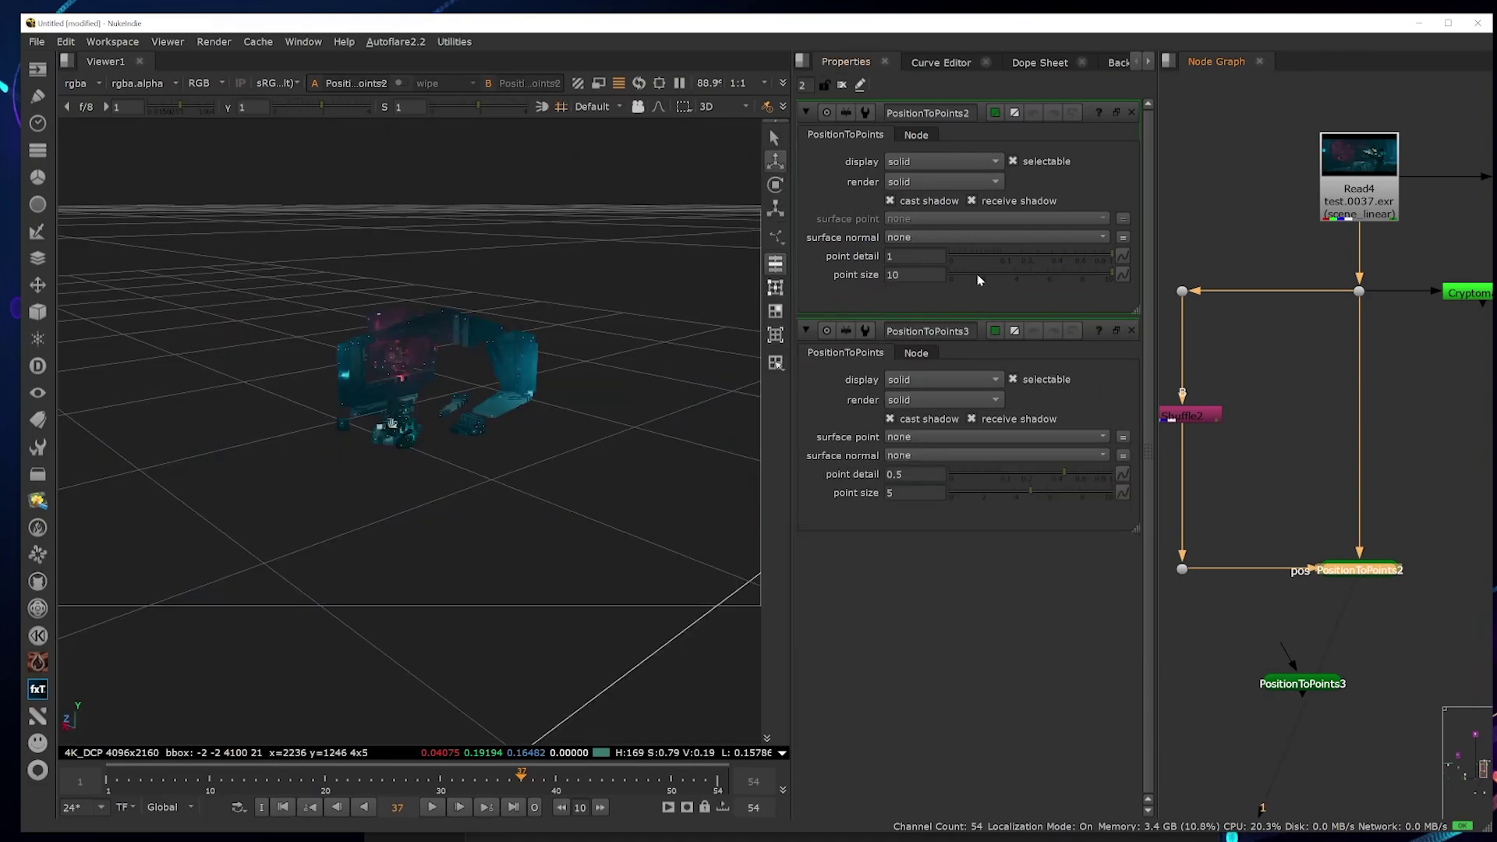
{"action": "scroll", "coordinate": [470, 396], "scroll_direction": "up", "scroll_amount": 8}
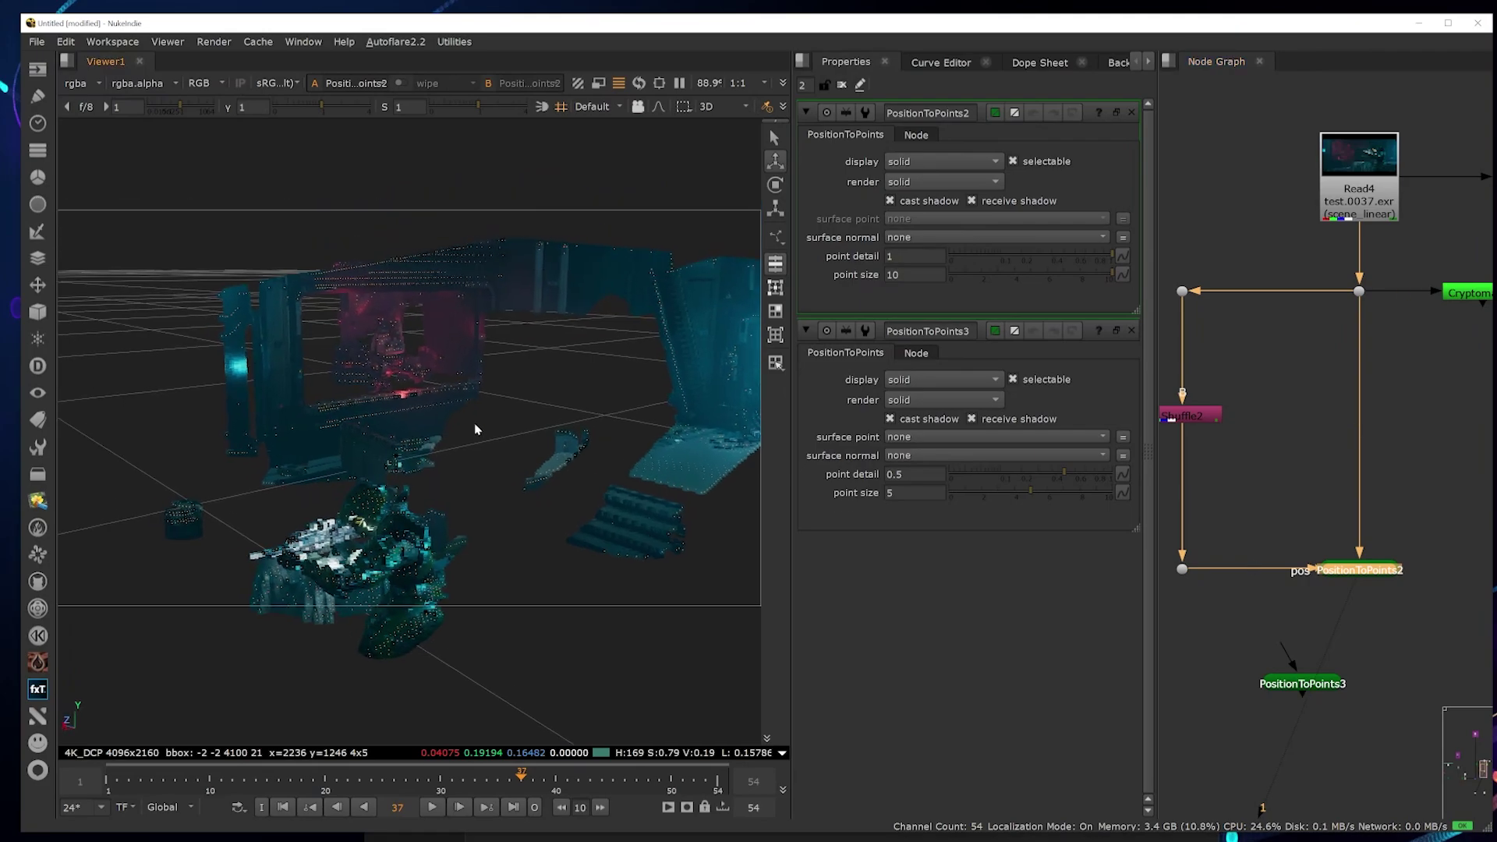
- Set PositionToPoints2's point size to 5.3 and its point detail to 0.125
{"action": "left_click_drag", "start_coordinate": [474, 422], "coordinate": [471, 423], "text": "ctrl"}
{"action": "left_click", "coordinate": [1036, 278]}
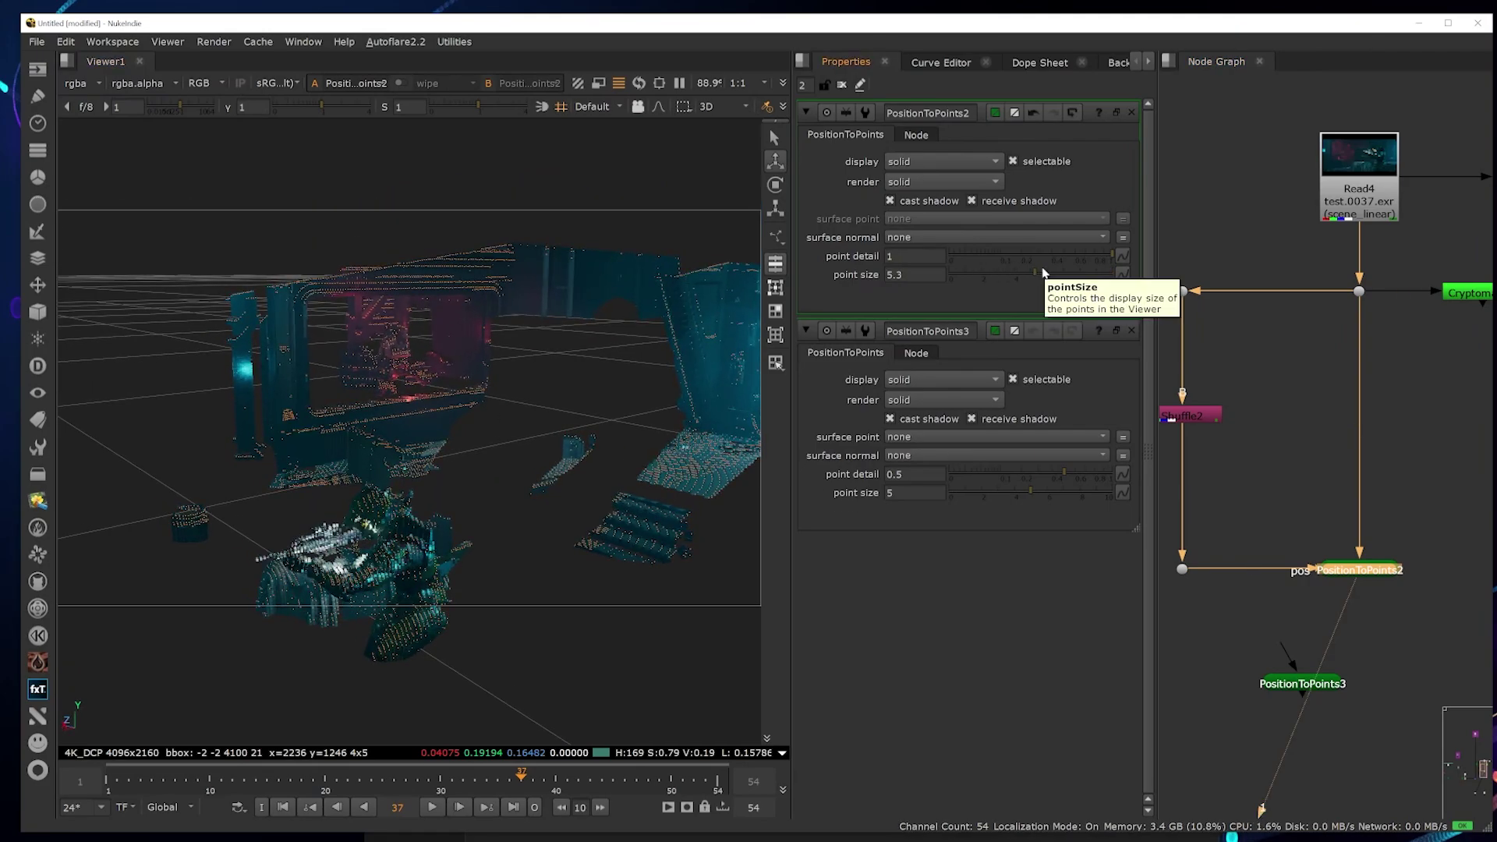
{"action": "middle_click_drag", "start_coordinate": [626, 404], "coordinate": [636, 386]}
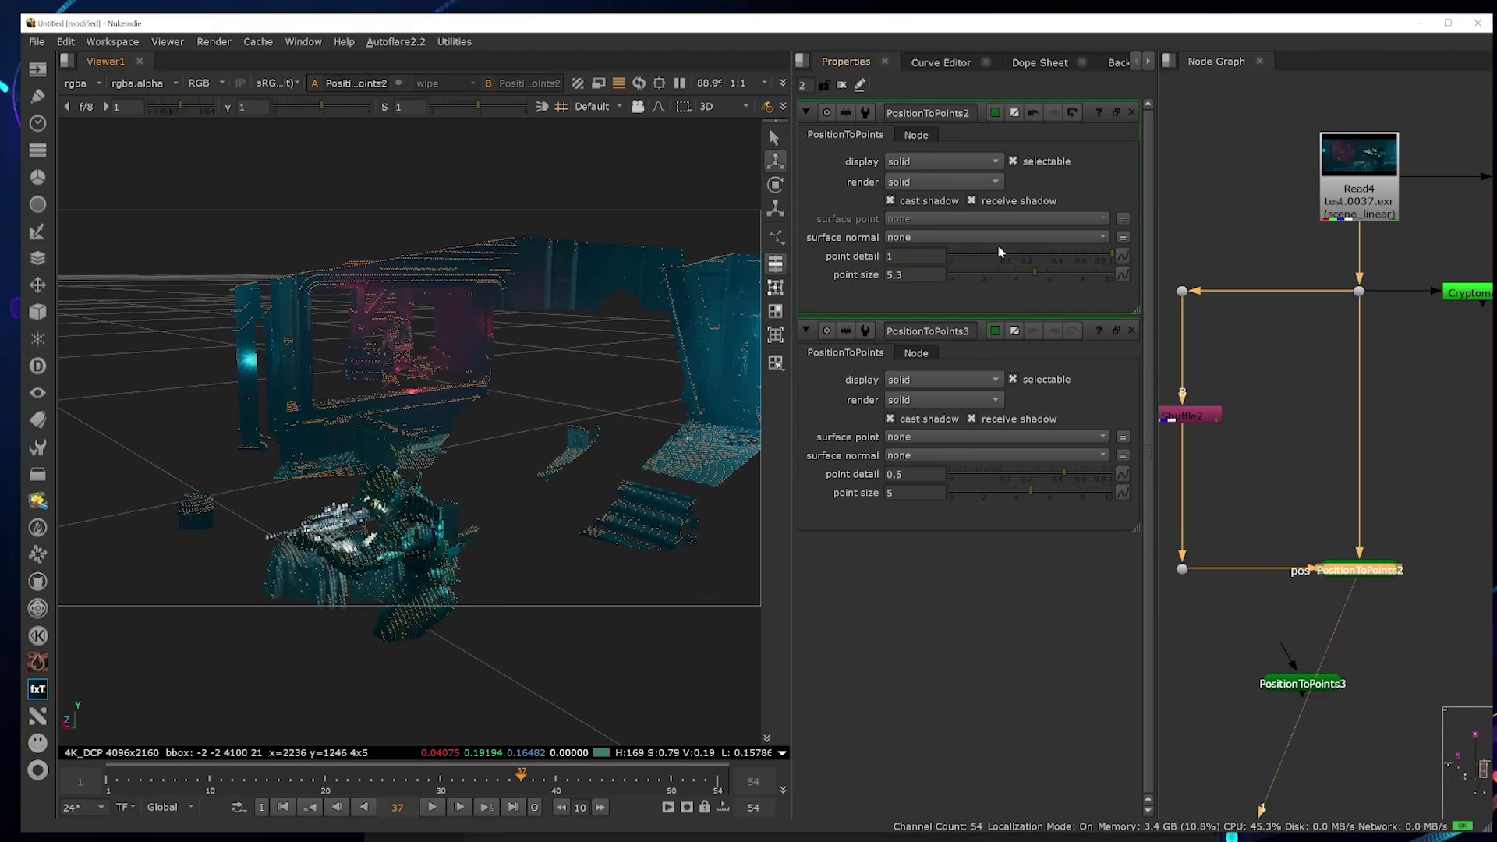
{"action": "left_click", "coordinate": [1006, 257]}
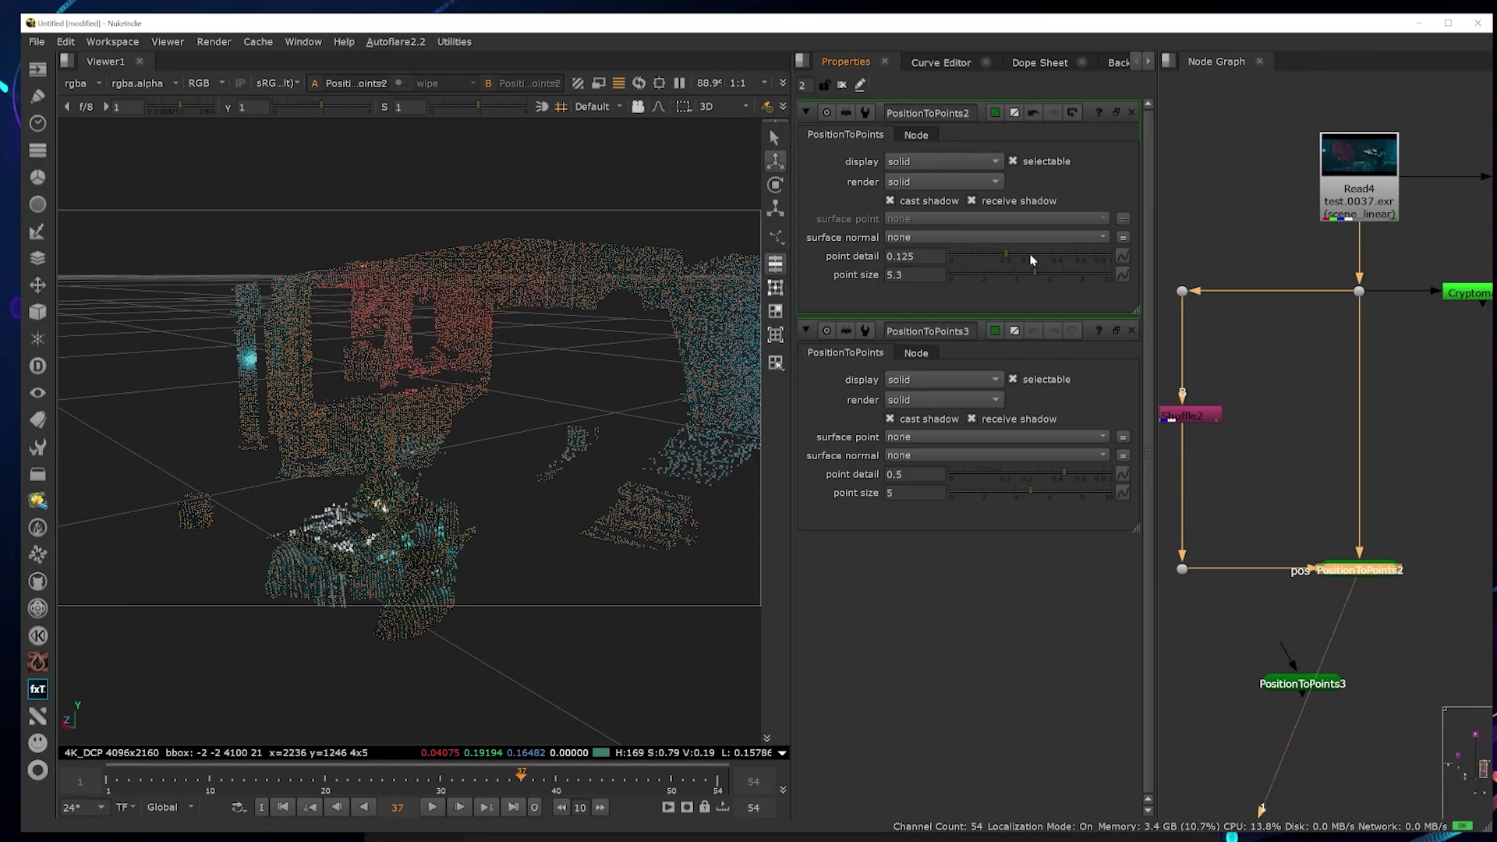
- Set PositionToPoints2's point detail to 1 and point size to 10, and close all open node properties
{"action": "left_click_drag", "start_coordinate": [1035, 256], "coordinate": [1234, 250]}
{"action": "left_click_drag", "start_coordinate": [908, 278], "coordinate": [884, 281]}
{"action": "left_click", "coordinate": [992, 276]}
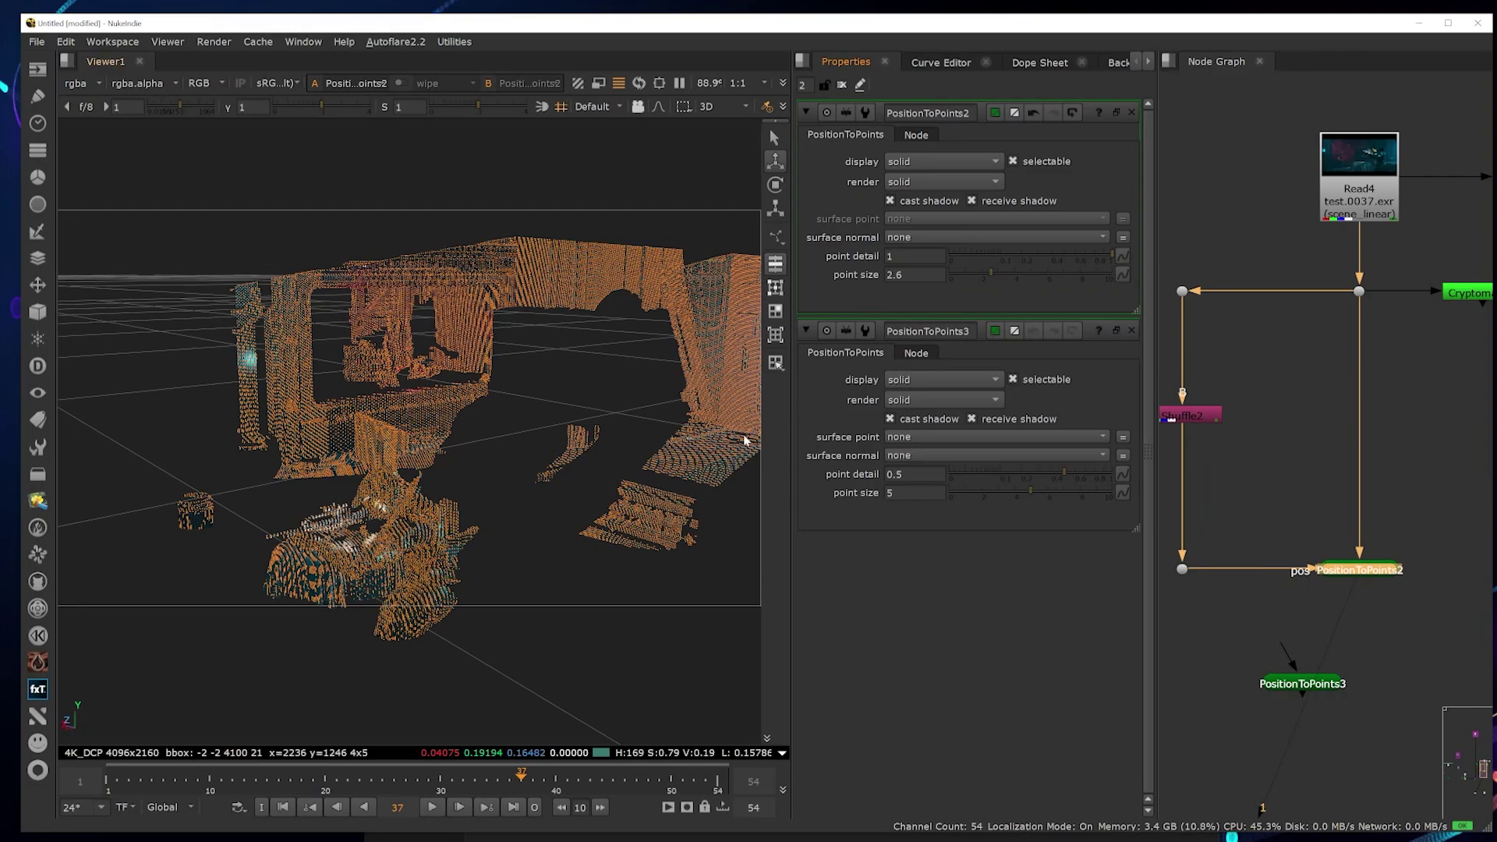
{"action": "left_click_drag", "start_coordinate": [1027, 280], "coordinate": [1147, 286]}
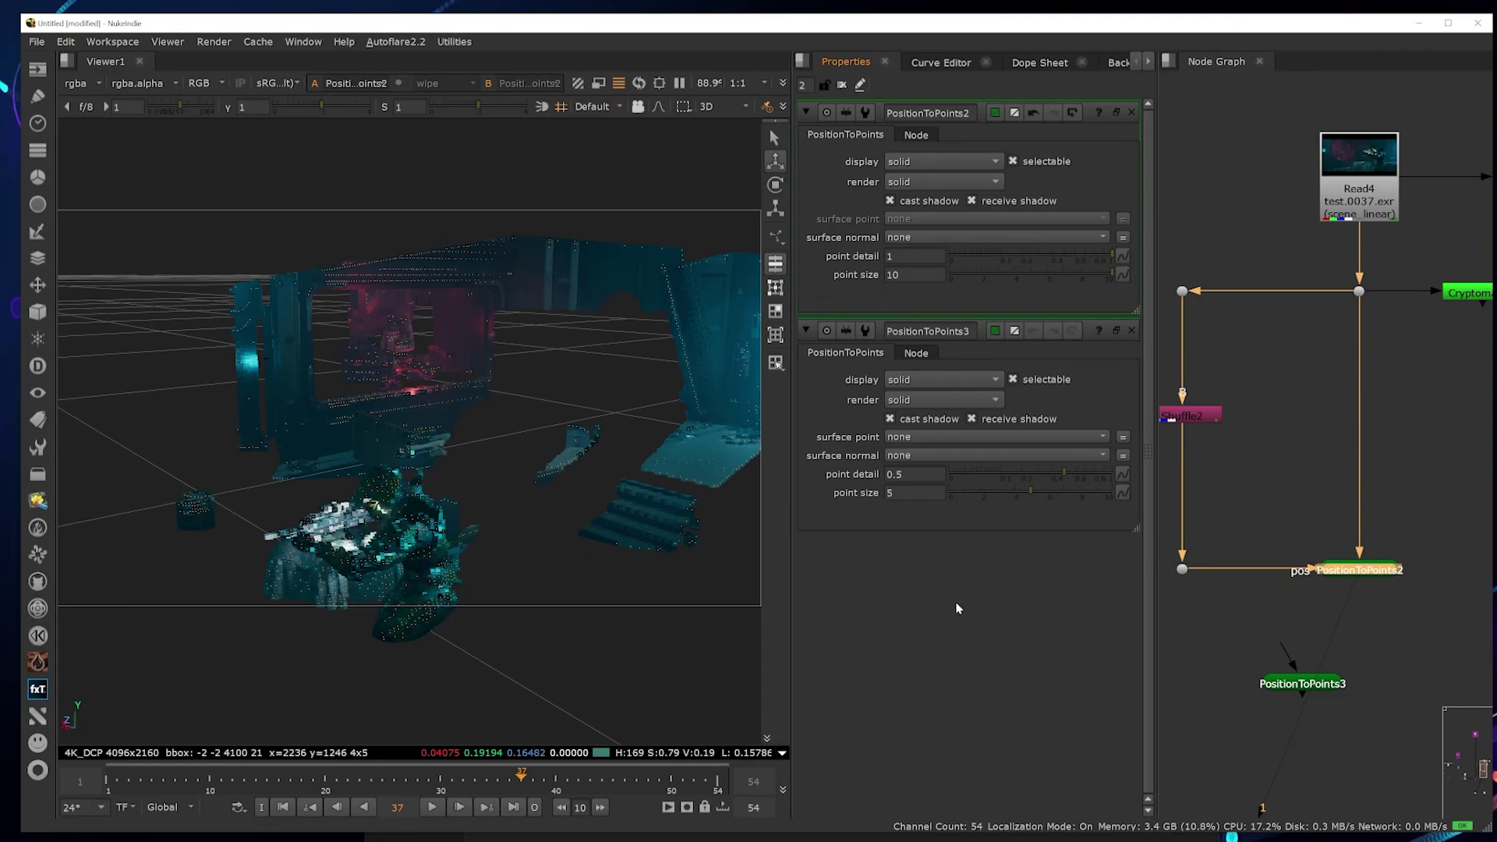
{"action": "key", "text": "ctrl+shift+a"}
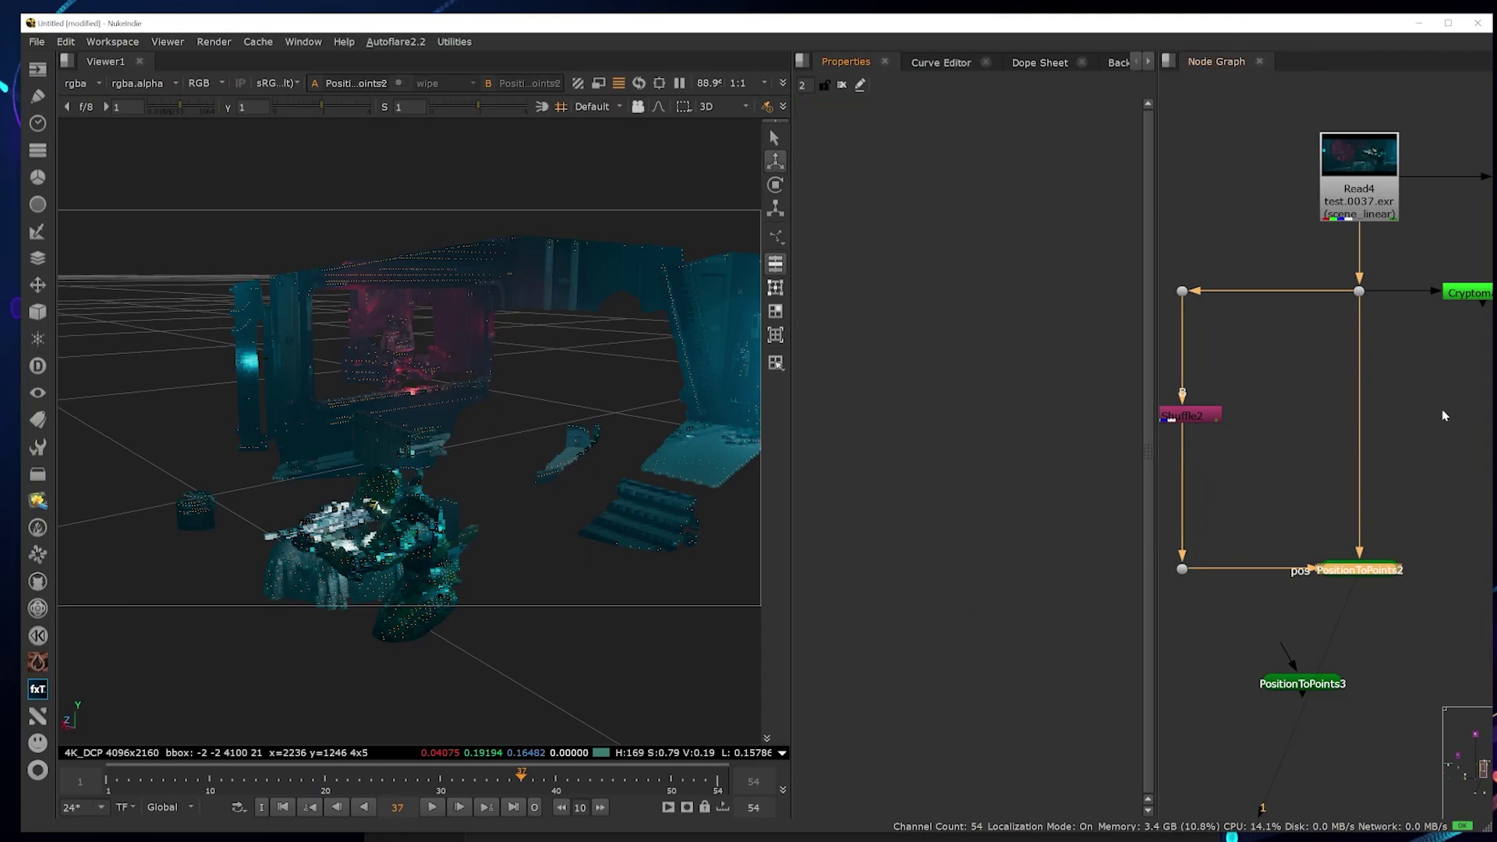
- View the output of the Shuffle2 node that feeds the point cloud's position data
{"action": "left_click", "coordinate": [1280, 429]}
{"action": "scroll", "coordinate": [1205, 419], "scroll_direction": "up", "scroll_amount": 1}
{"action": "middle_click_drag", "start_coordinate": [1205, 420], "coordinate": [1266, 395]}
{"action": "scroll", "coordinate": [1266, 394], "scroll_direction": "up", "scroll_amount": 1}
{"action": "left_click", "coordinate": [1257, 399]}
{"action": "key", "text": "1"}
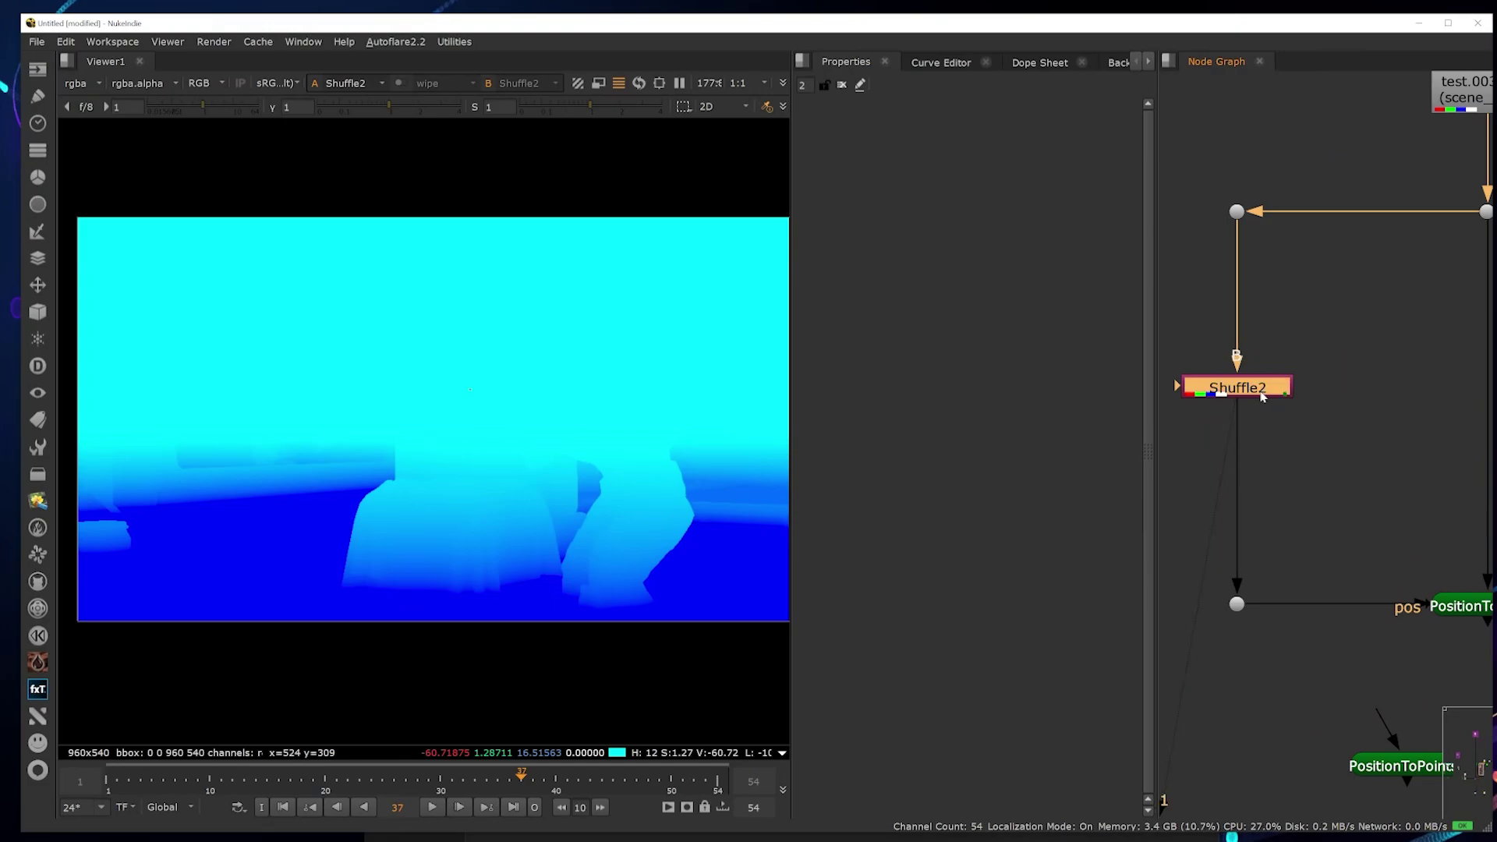
- Open Shuffle2's properties and choose WorldPosition as its input layer
{"action": "double_click", "coordinate": [1256, 390]}
{"action": "left_click", "coordinate": [885, 204]}
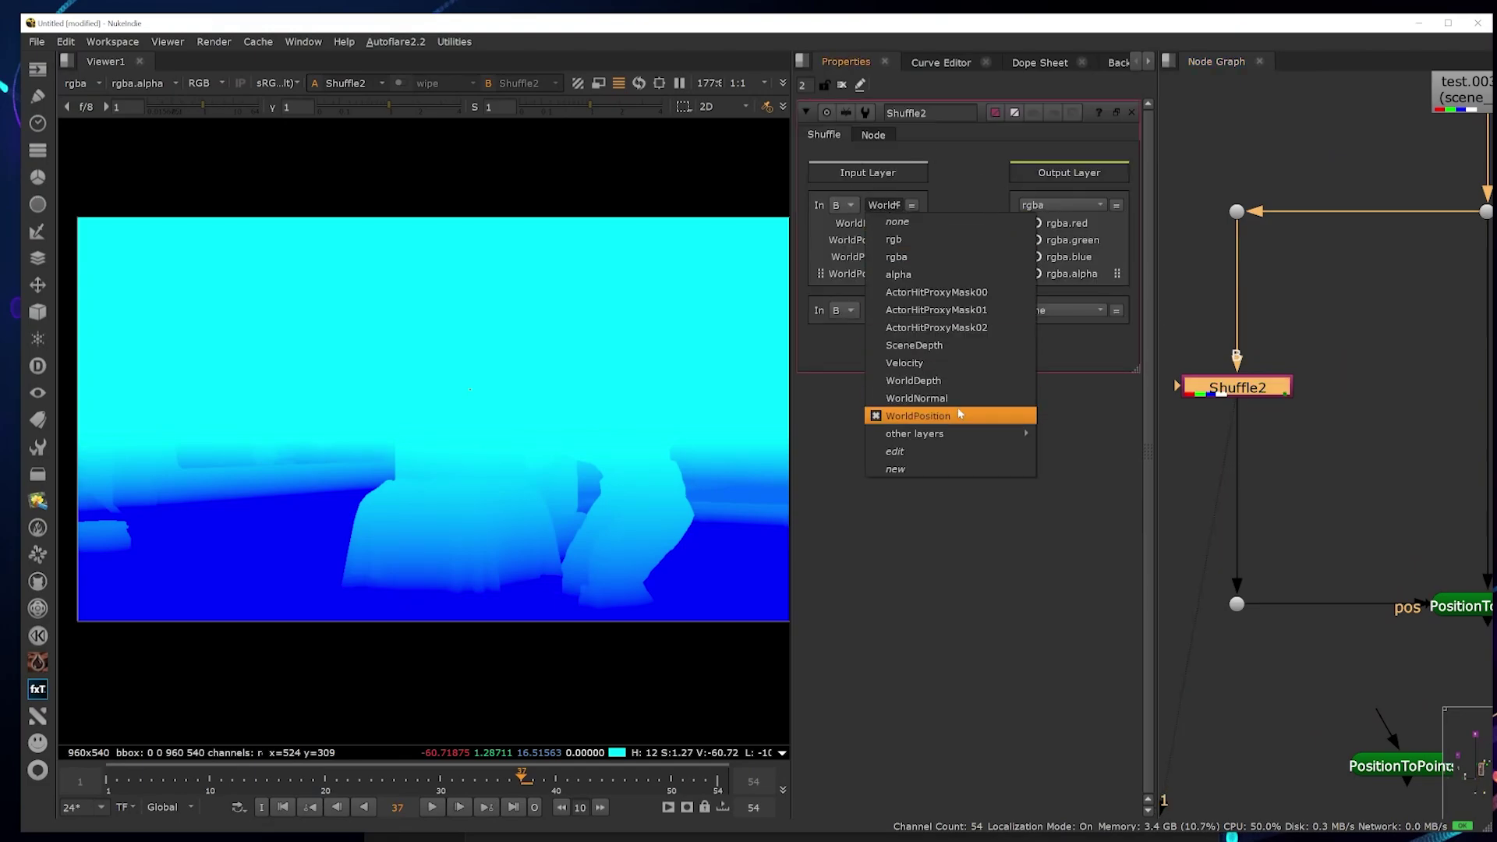
{"action": "left_click", "coordinate": [913, 414]}
{"action": "left_click", "coordinate": [1446, 468]}
- View PositionToPoints2's point cloud in 3D and examine its image and pos connections
{"action": "scroll", "coordinate": [1317, 414], "scroll_direction": "down", "scroll_amount": 2}
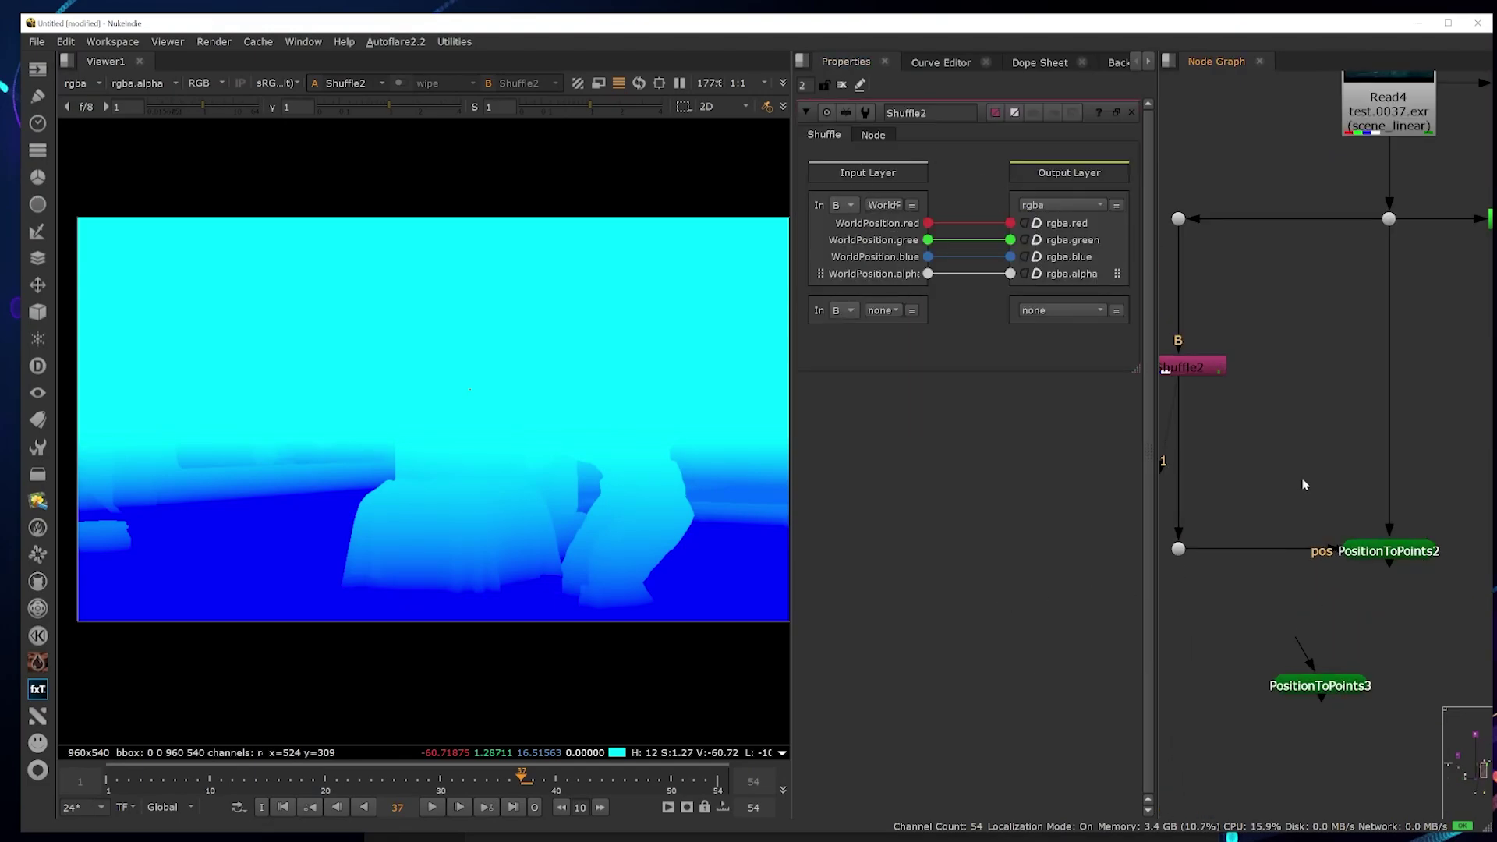
{"action": "left_click", "coordinate": [1390, 547]}
{"action": "key", "text": "1"}
{"action": "left_click_drag", "start_coordinate": [1396, 531], "coordinate": [1389, 220]}
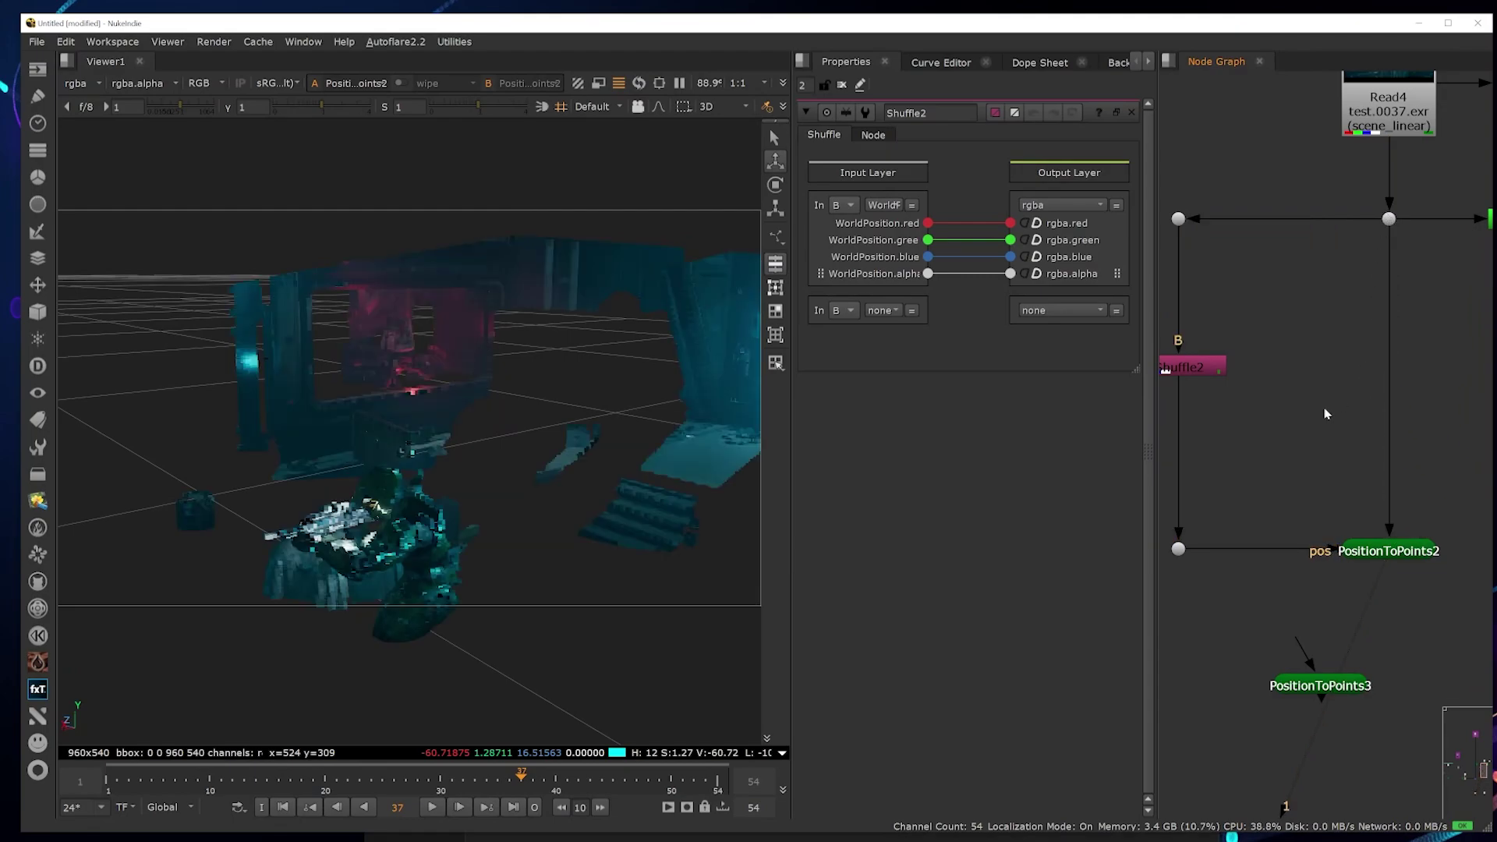
{"action": "middle_click_drag", "start_coordinate": [1325, 414], "coordinate": [1341, 414]}
{"action": "left_click_drag", "start_coordinate": [1352, 548], "coordinate": [1196, 549]}
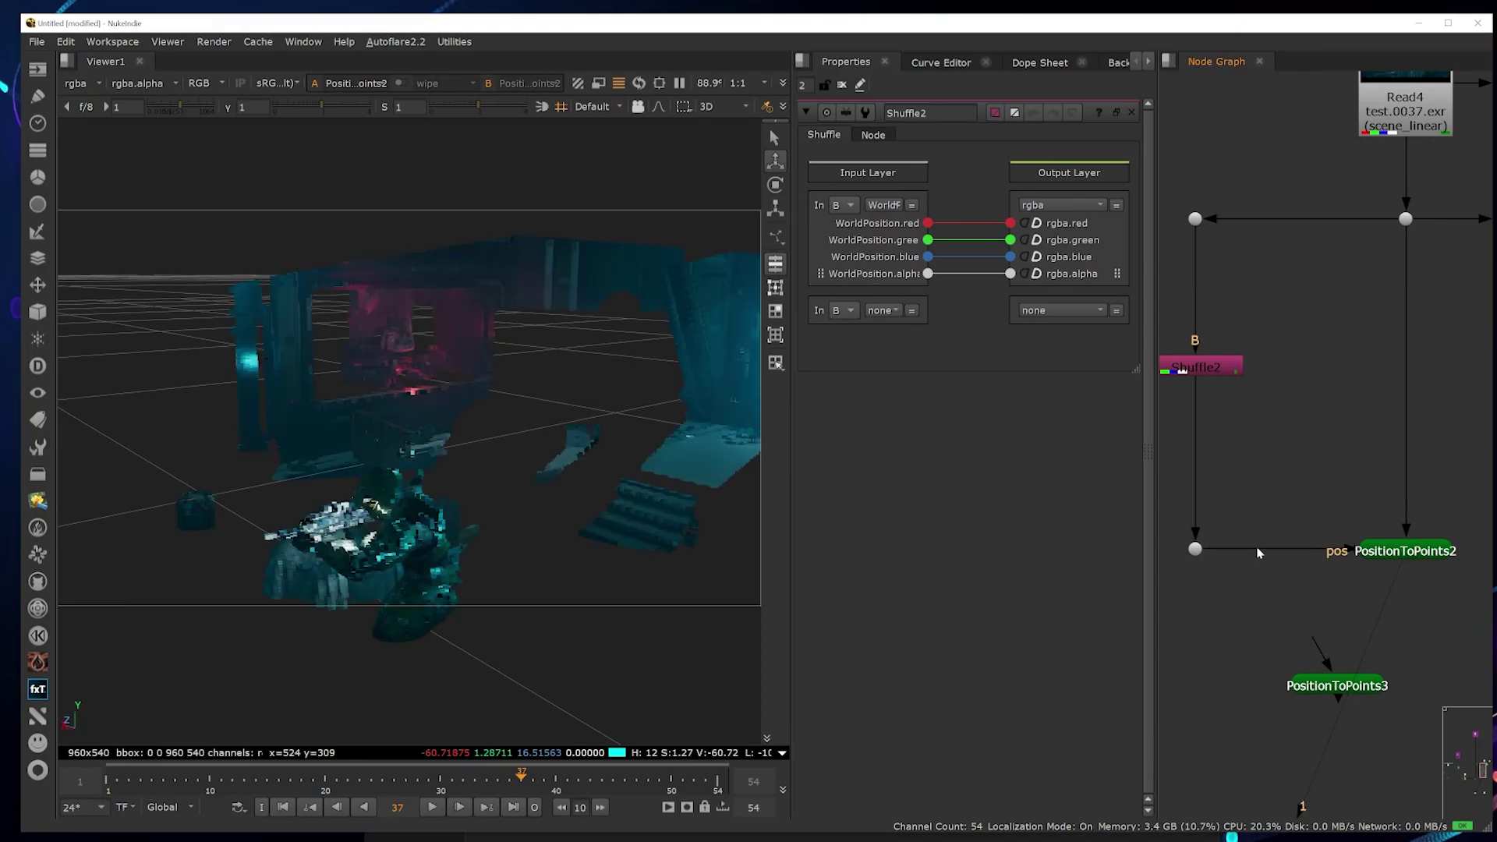
- Shift PositionToPoints2 slightly and place PositionToPoints3 just below its pos connection
{"action": "mouse_move", "coordinate": [1401, 556]}
{"action": "left_mouse_down"}
{"action": "mouse_move", "coordinate": [1378, 570]}
{"action": "mouse_move", "coordinate": [1380, 555]}
{"action": "left_mouse_up"}
{"action": "left_click", "coordinate": [1358, 633]}
{"action": "left_click_drag", "start_coordinate": [1320, 690], "coordinate": [1265, 597]}
- Move the Viewer node directly below PositionToPoints2, just above the lower Read node
{"action": "scroll", "coordinate": [1267, 584], "scroll_direction": "down", "scroll_amount": 6}
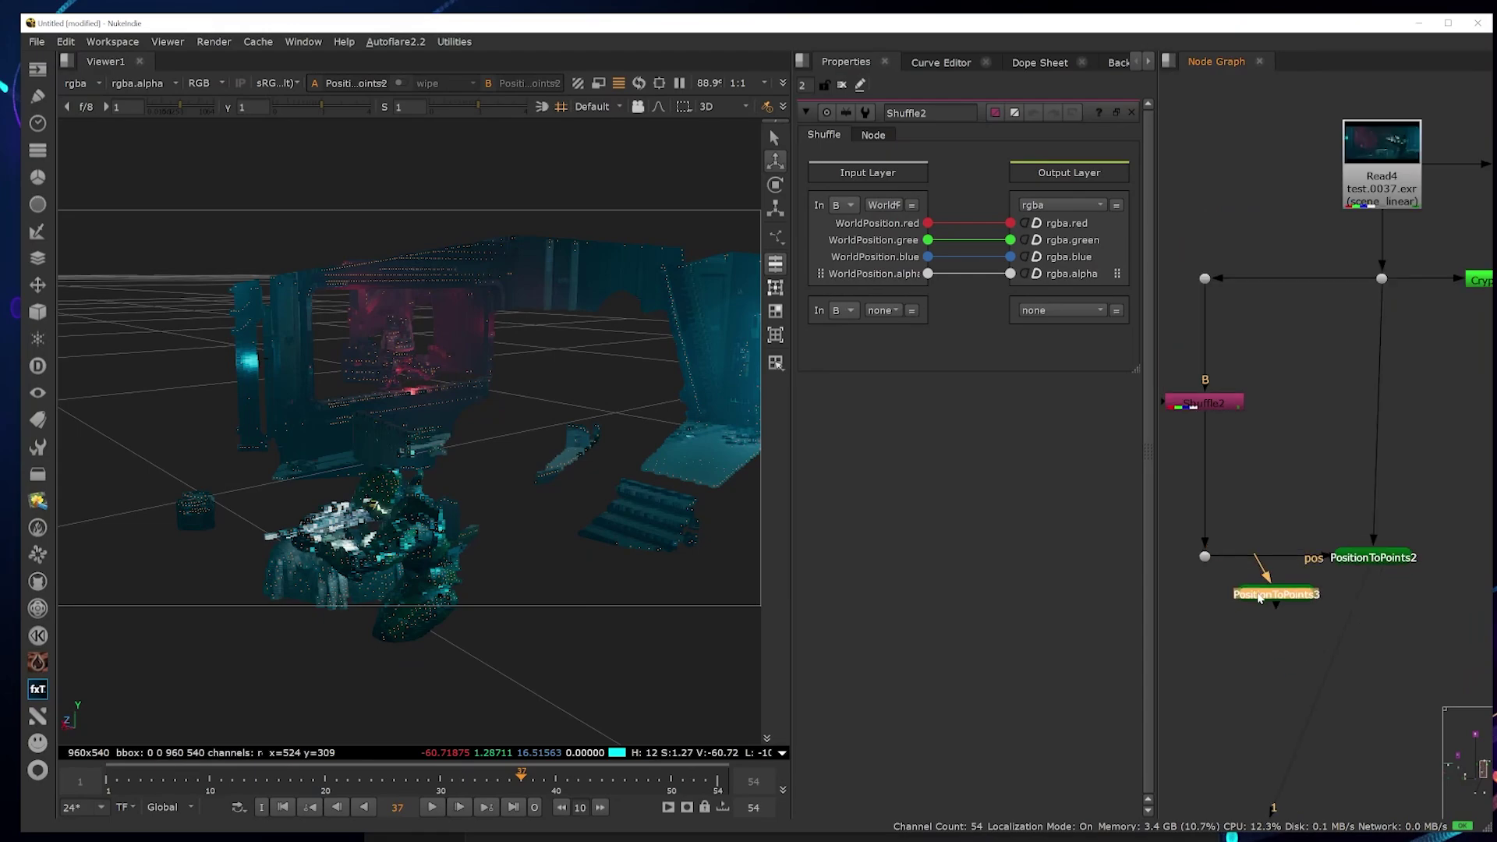
{"action": "middle_click_drag", "start_coordinate": [1294, 602], "coordinate": [1398, 474]}
{"action": "scroll", "coordinate": [1398, 474], "scroll_direction": "down", "scroll_amount": 3}
{"action": "scroll", "coordinate": [1375, 526], "scroll_direction": "down", "scroll_amount": 2}
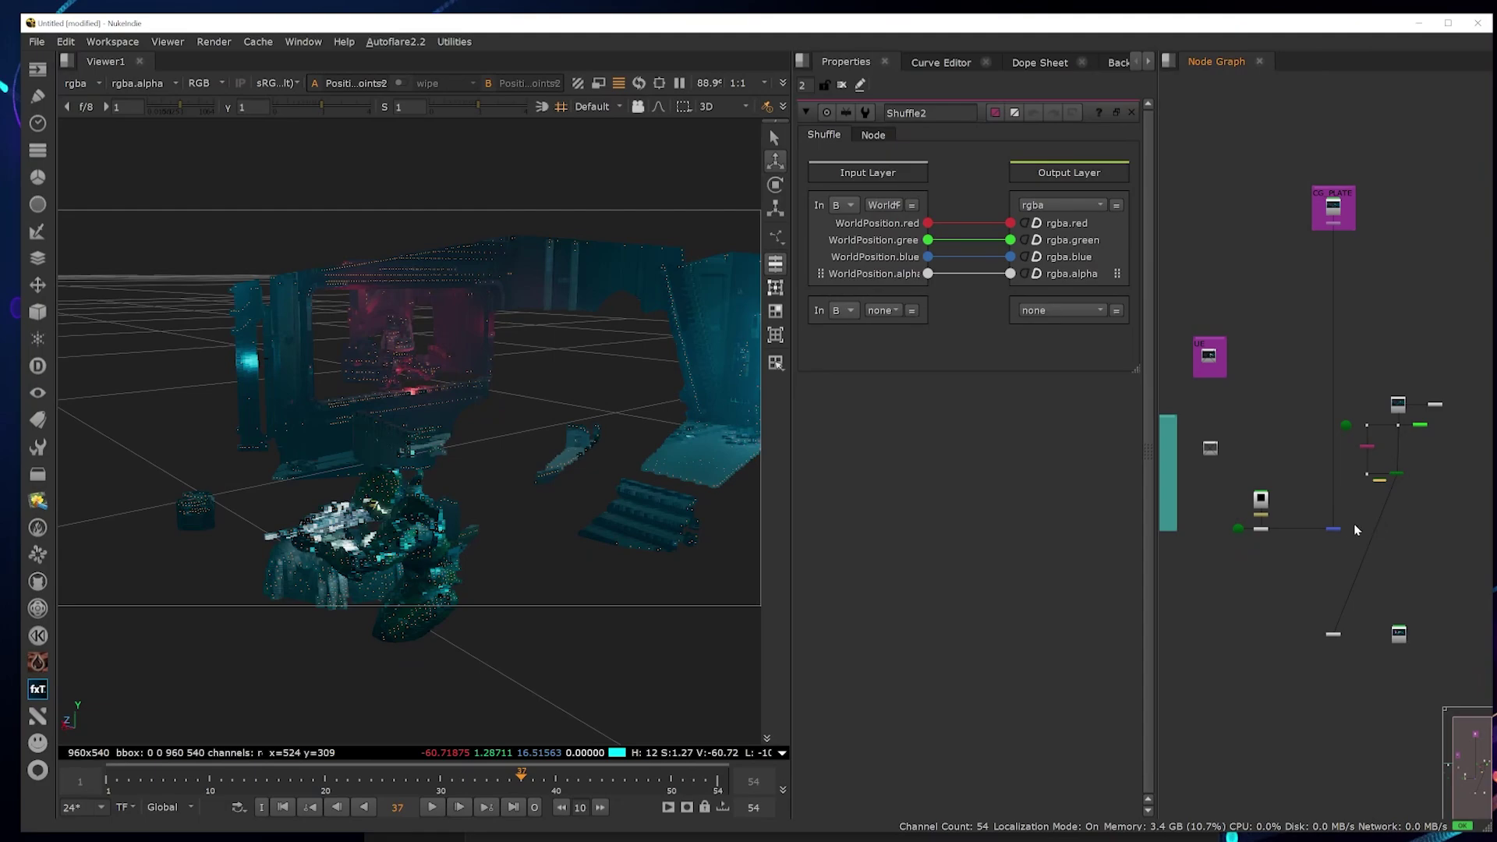
{"action": "scroll", "coordinate": [1330, 661], "scroll_direction": "up", "scroll_amount": 3}
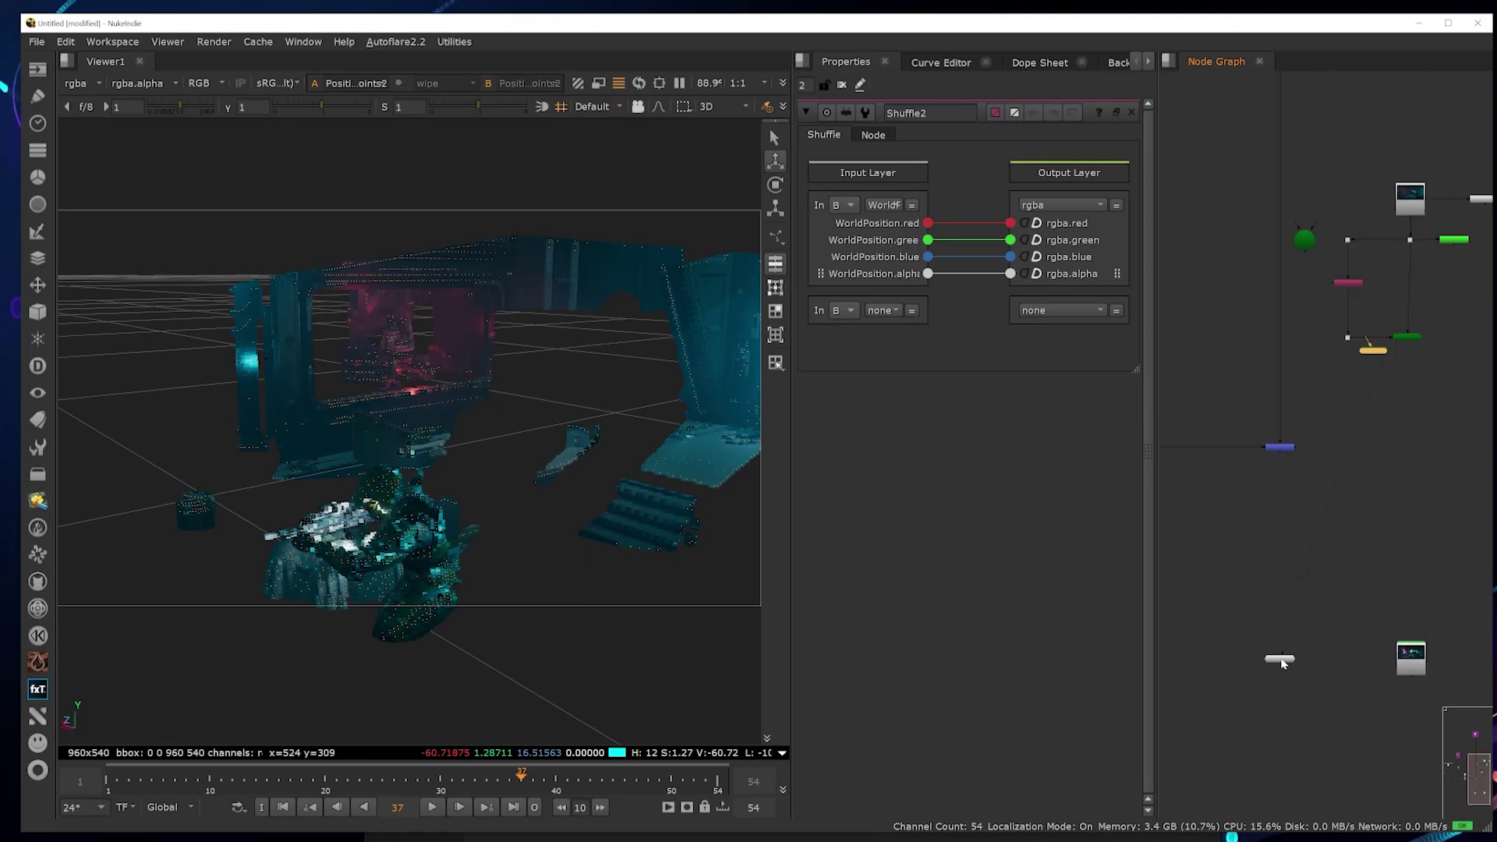
{"action": "left_click_drag", "start_coordinate": [1285, 658], "coordinate": [1410, 623]}
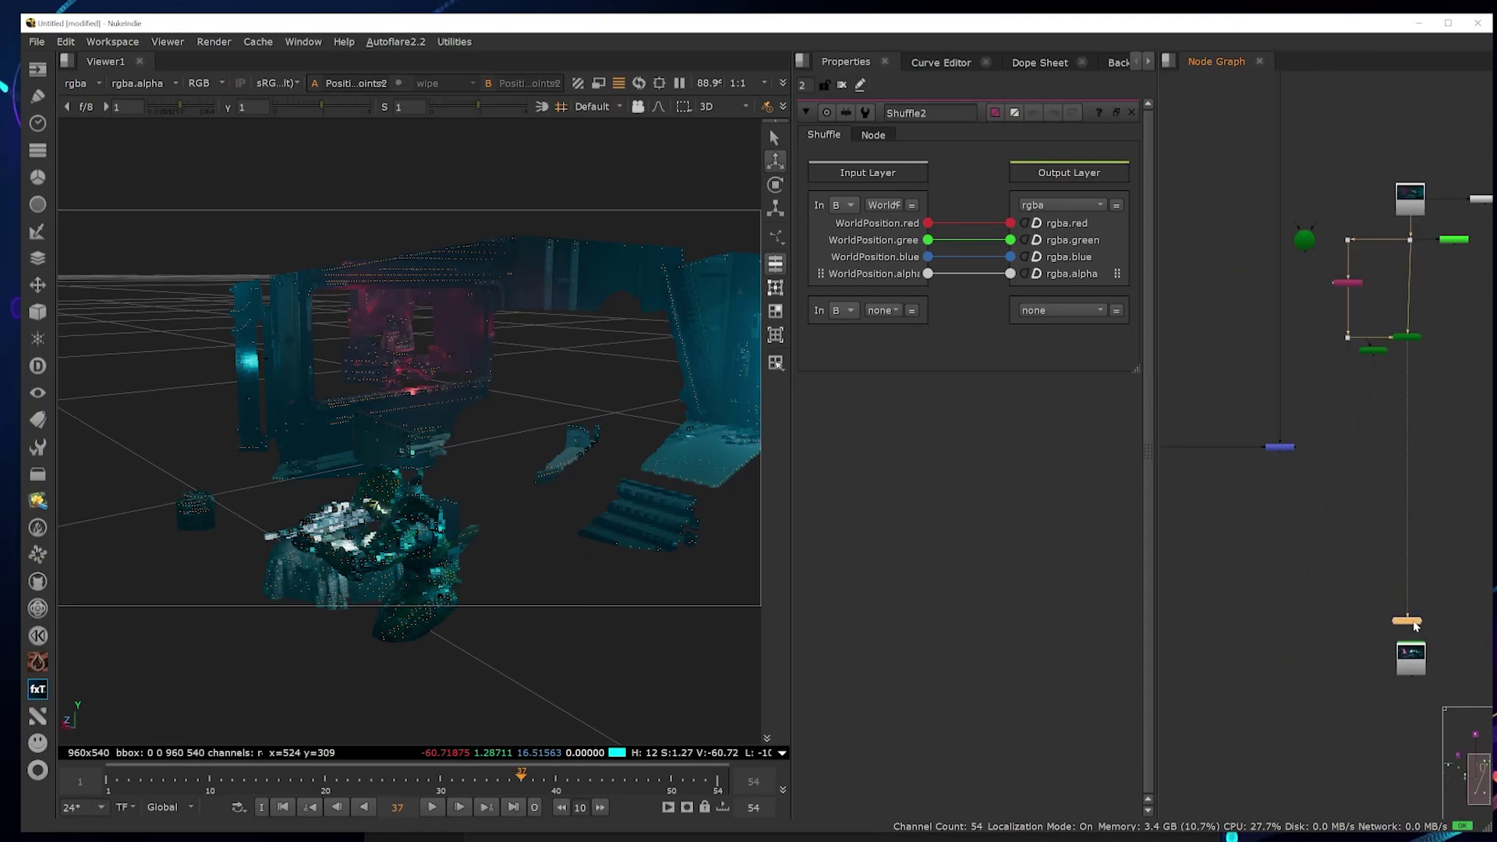